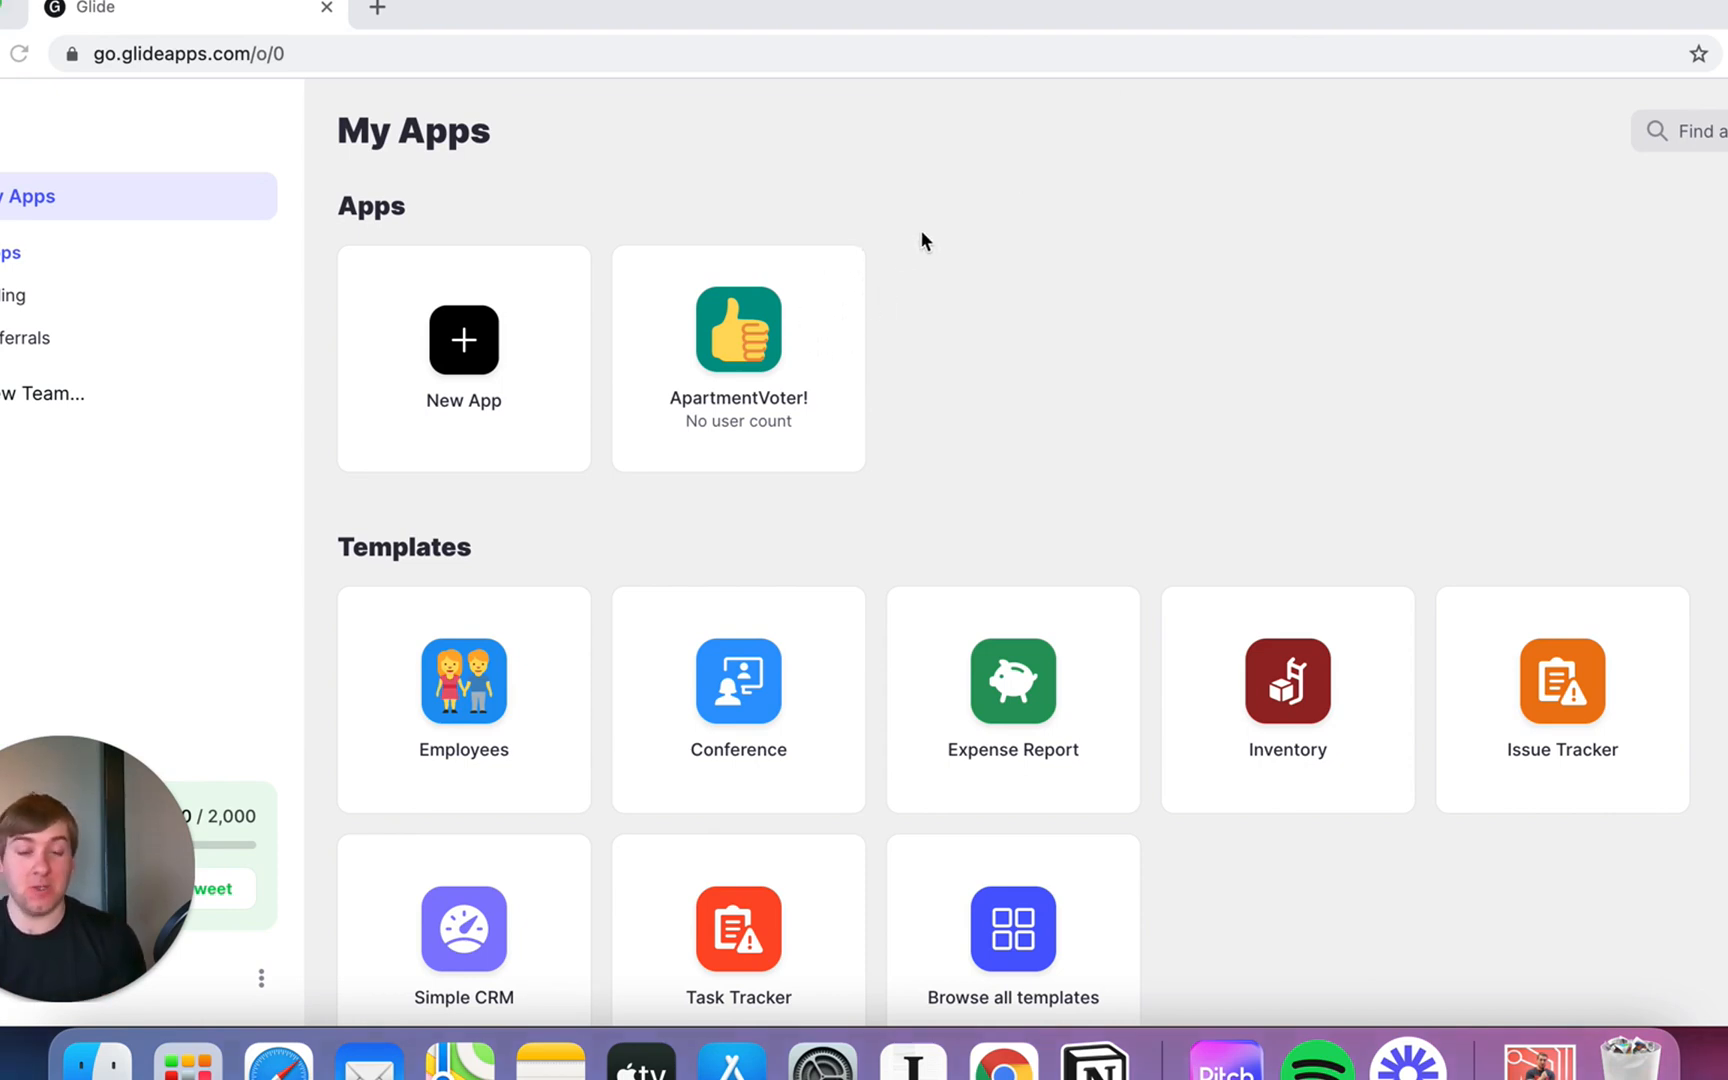
# Enter the ApartmentVoter editor, view the Manhattan detail screen, and return to the list
pyautogui.click(736, 359)
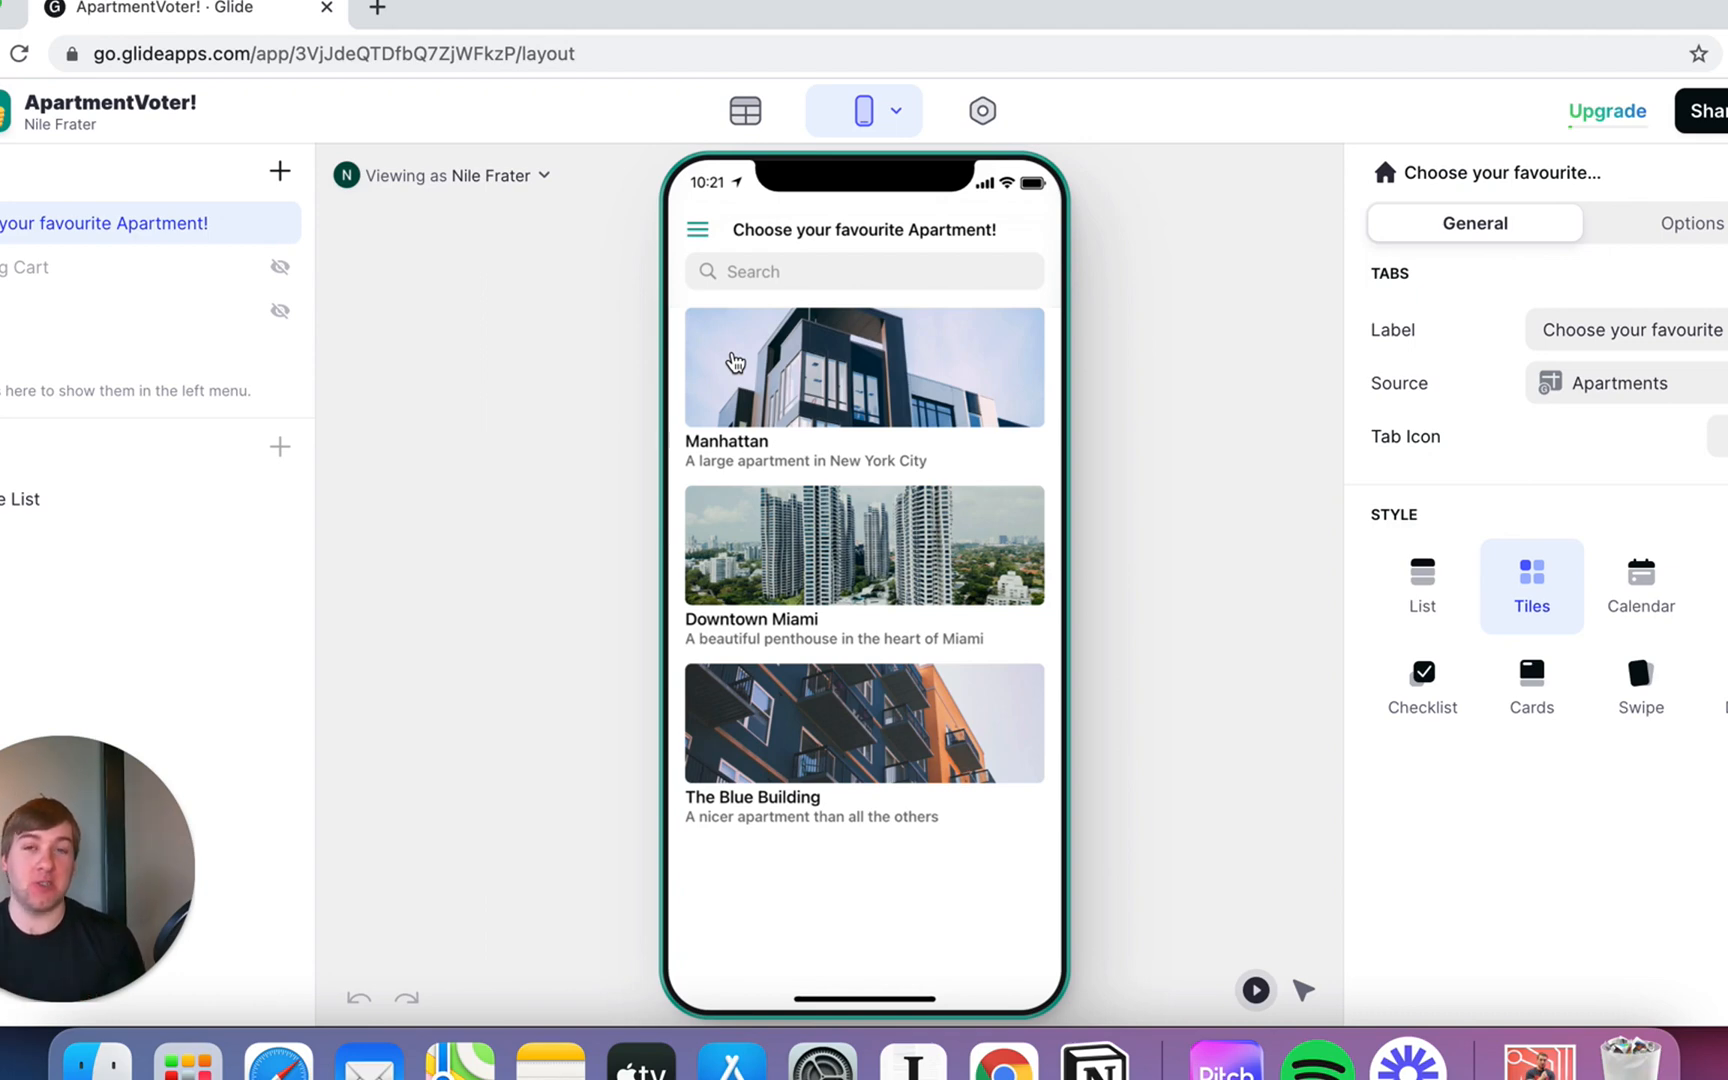
pyautogui.click(737, 362)
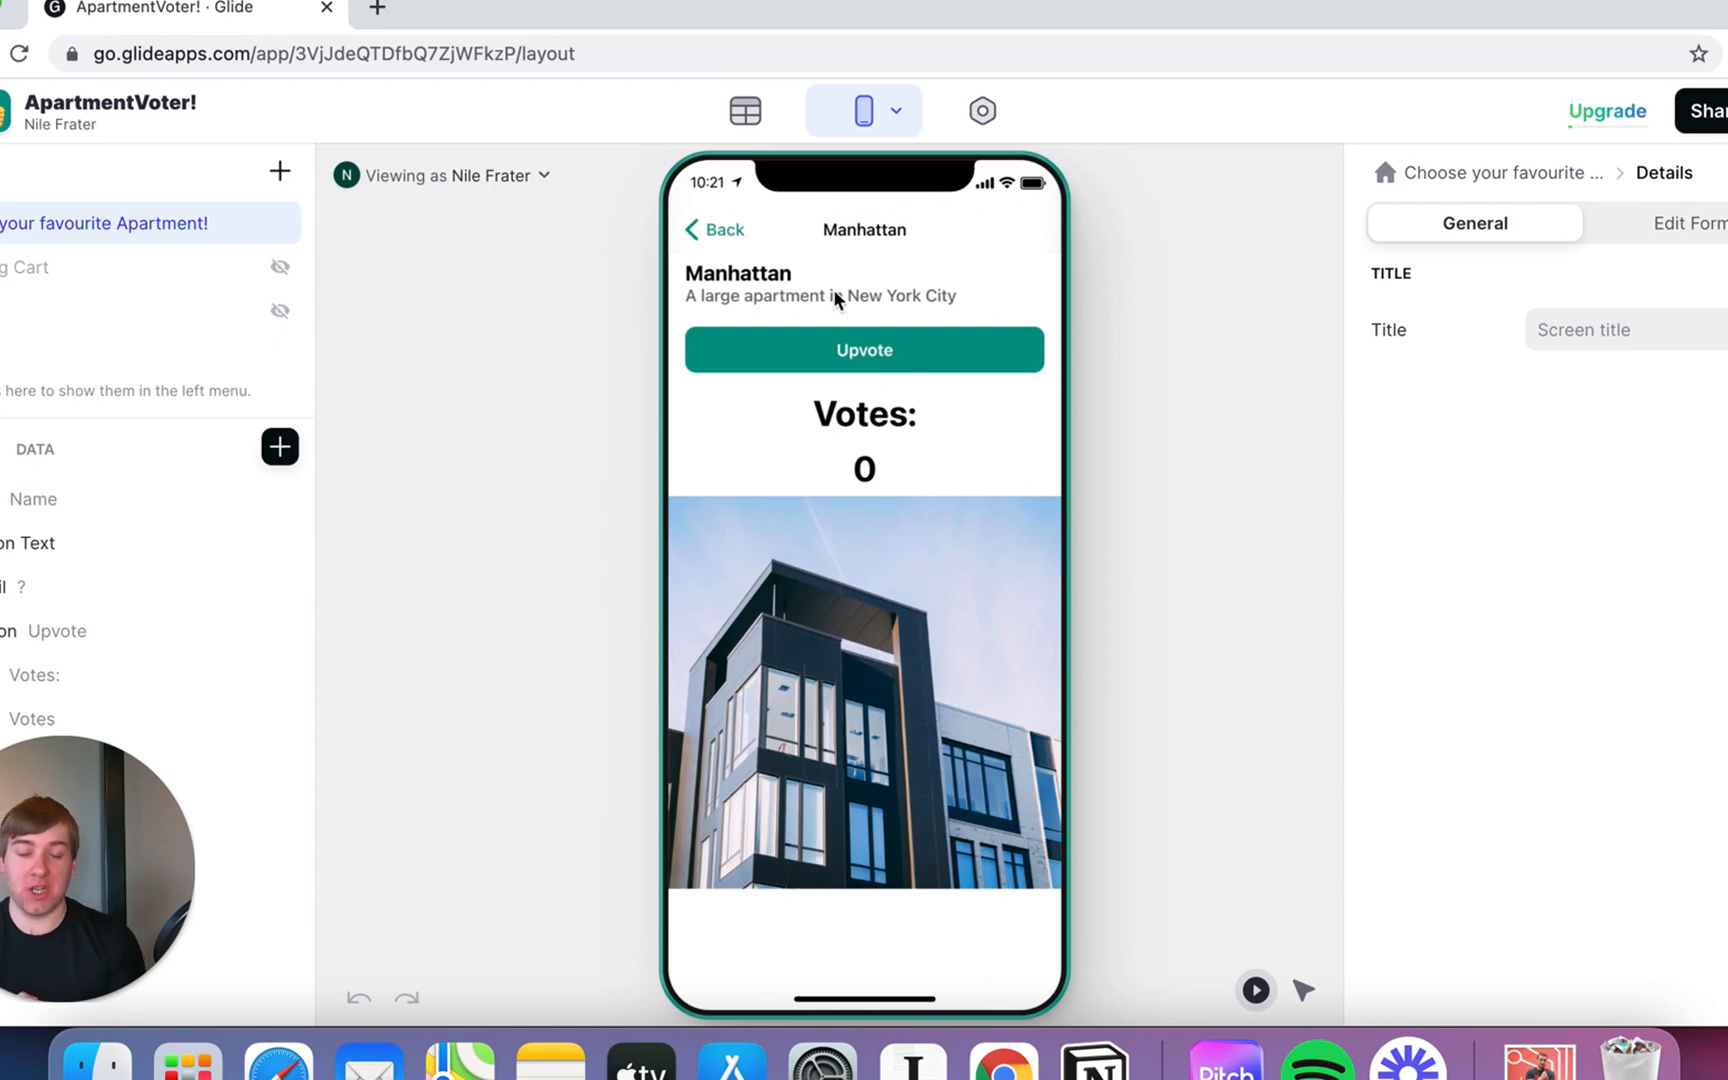
pyautogui.click(726, 233)
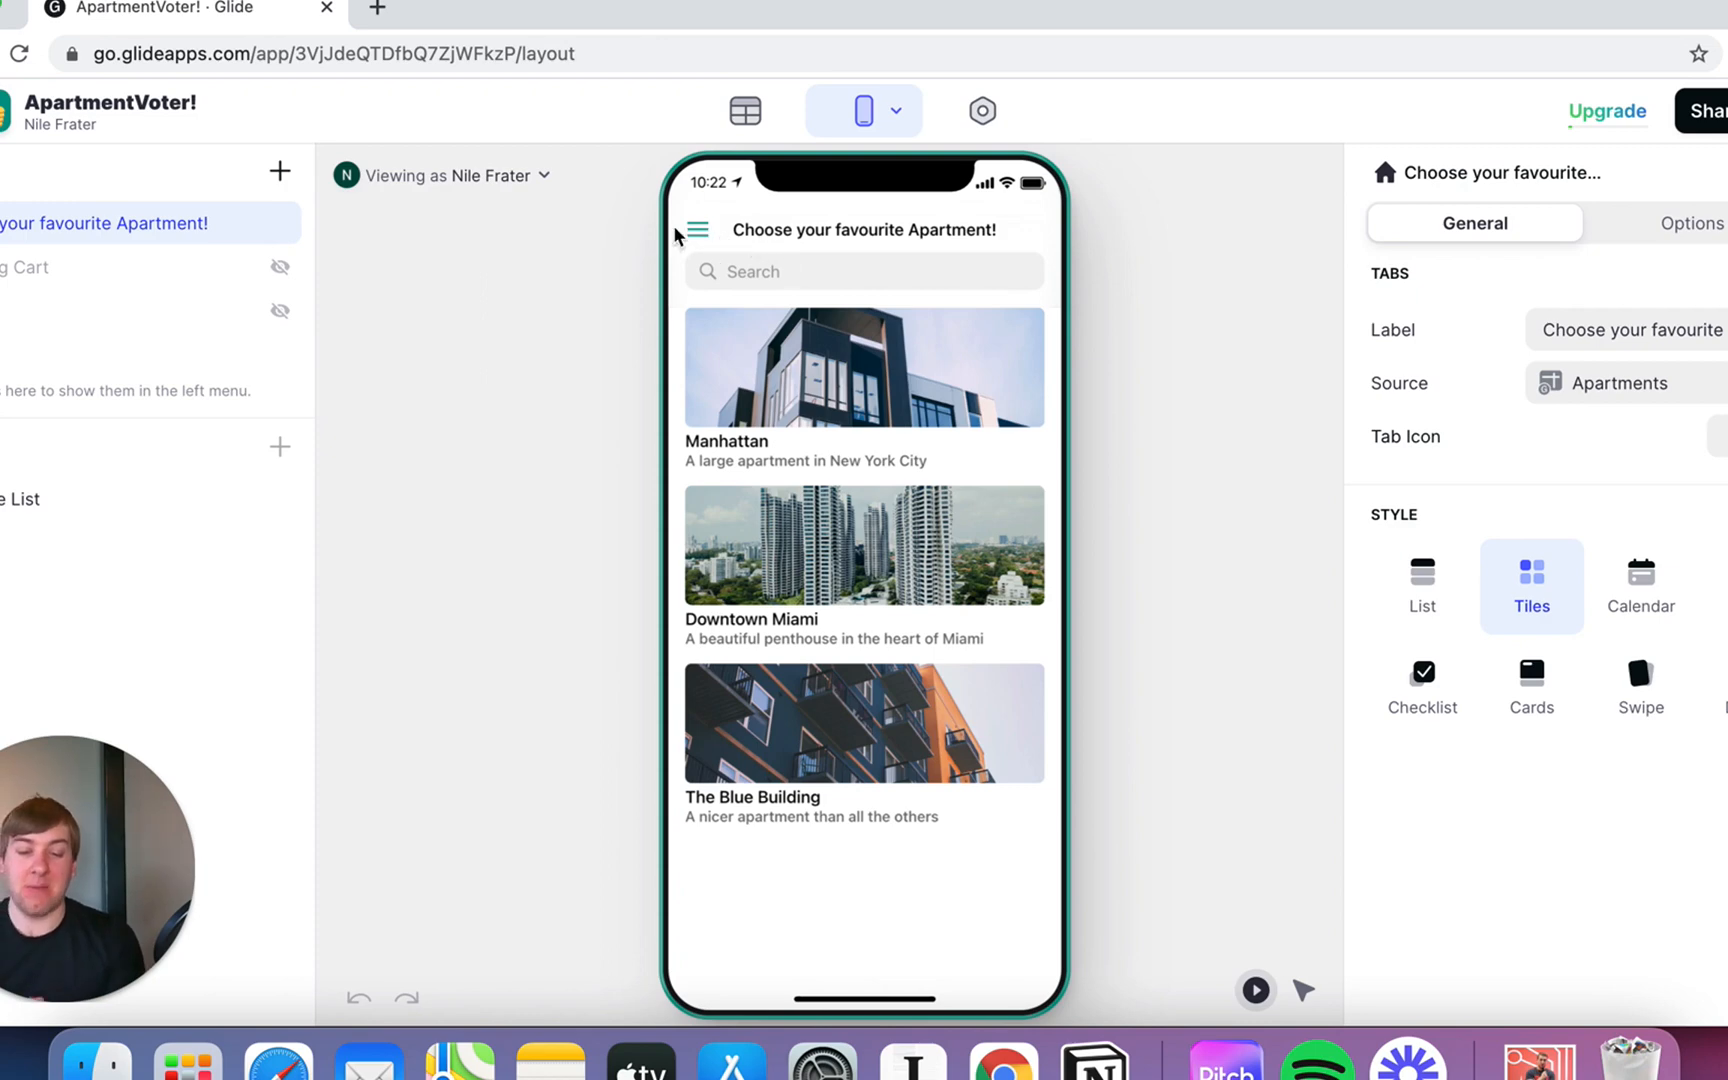
# Visit the Manhattan screen, go back, then open and close the app's side menu
pyautogui.click(765, 425)
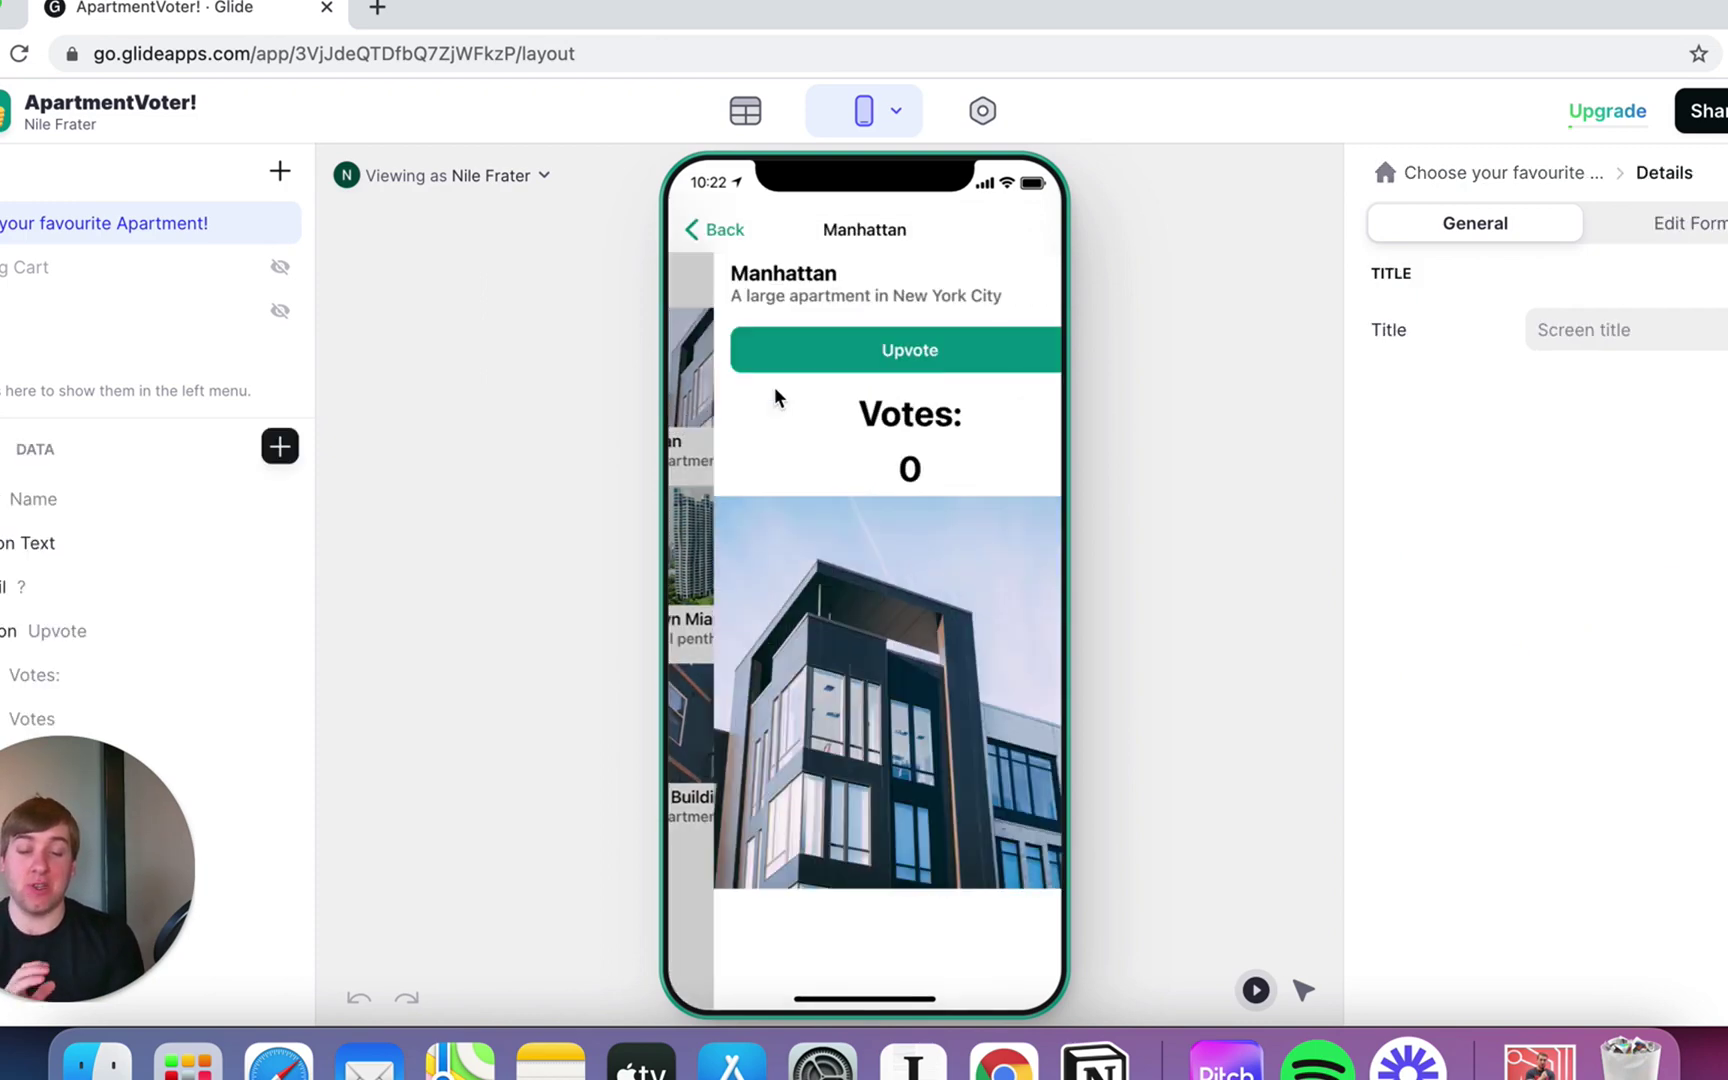
pyautogui.click(713, 233)
pyautogui.click(701, 233)
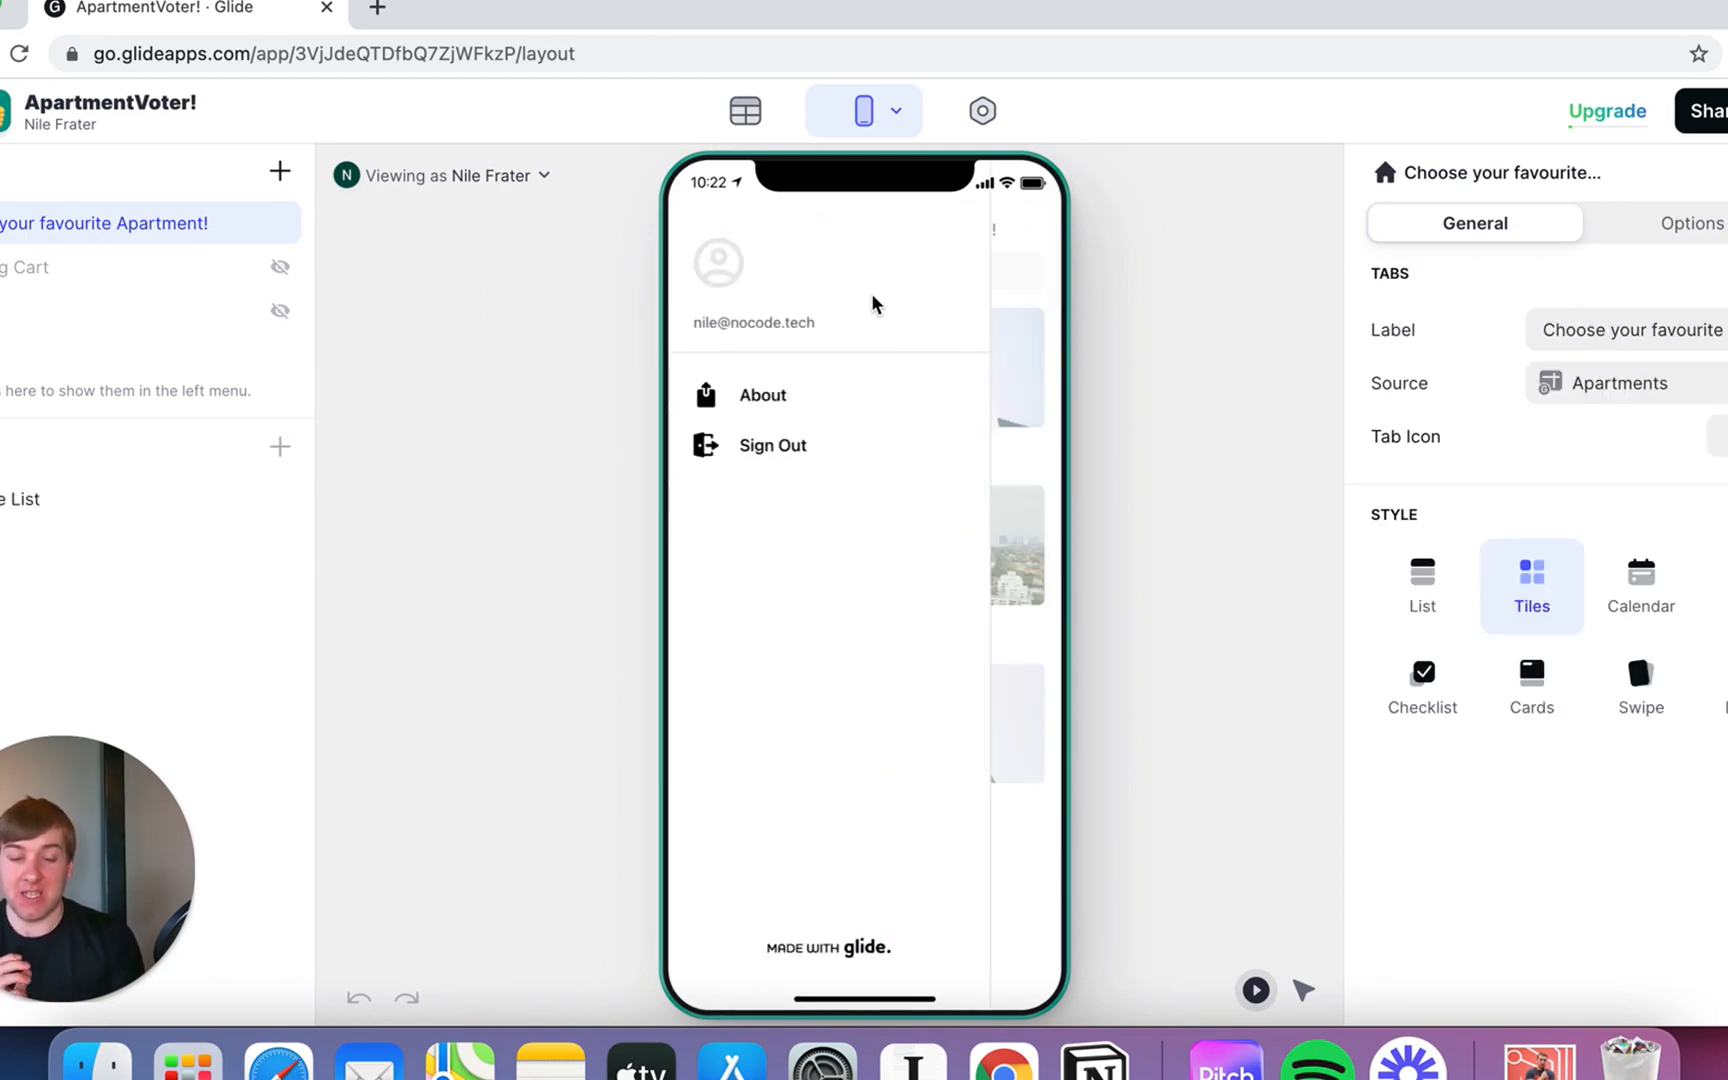
pyautogui.click(1023, 276)
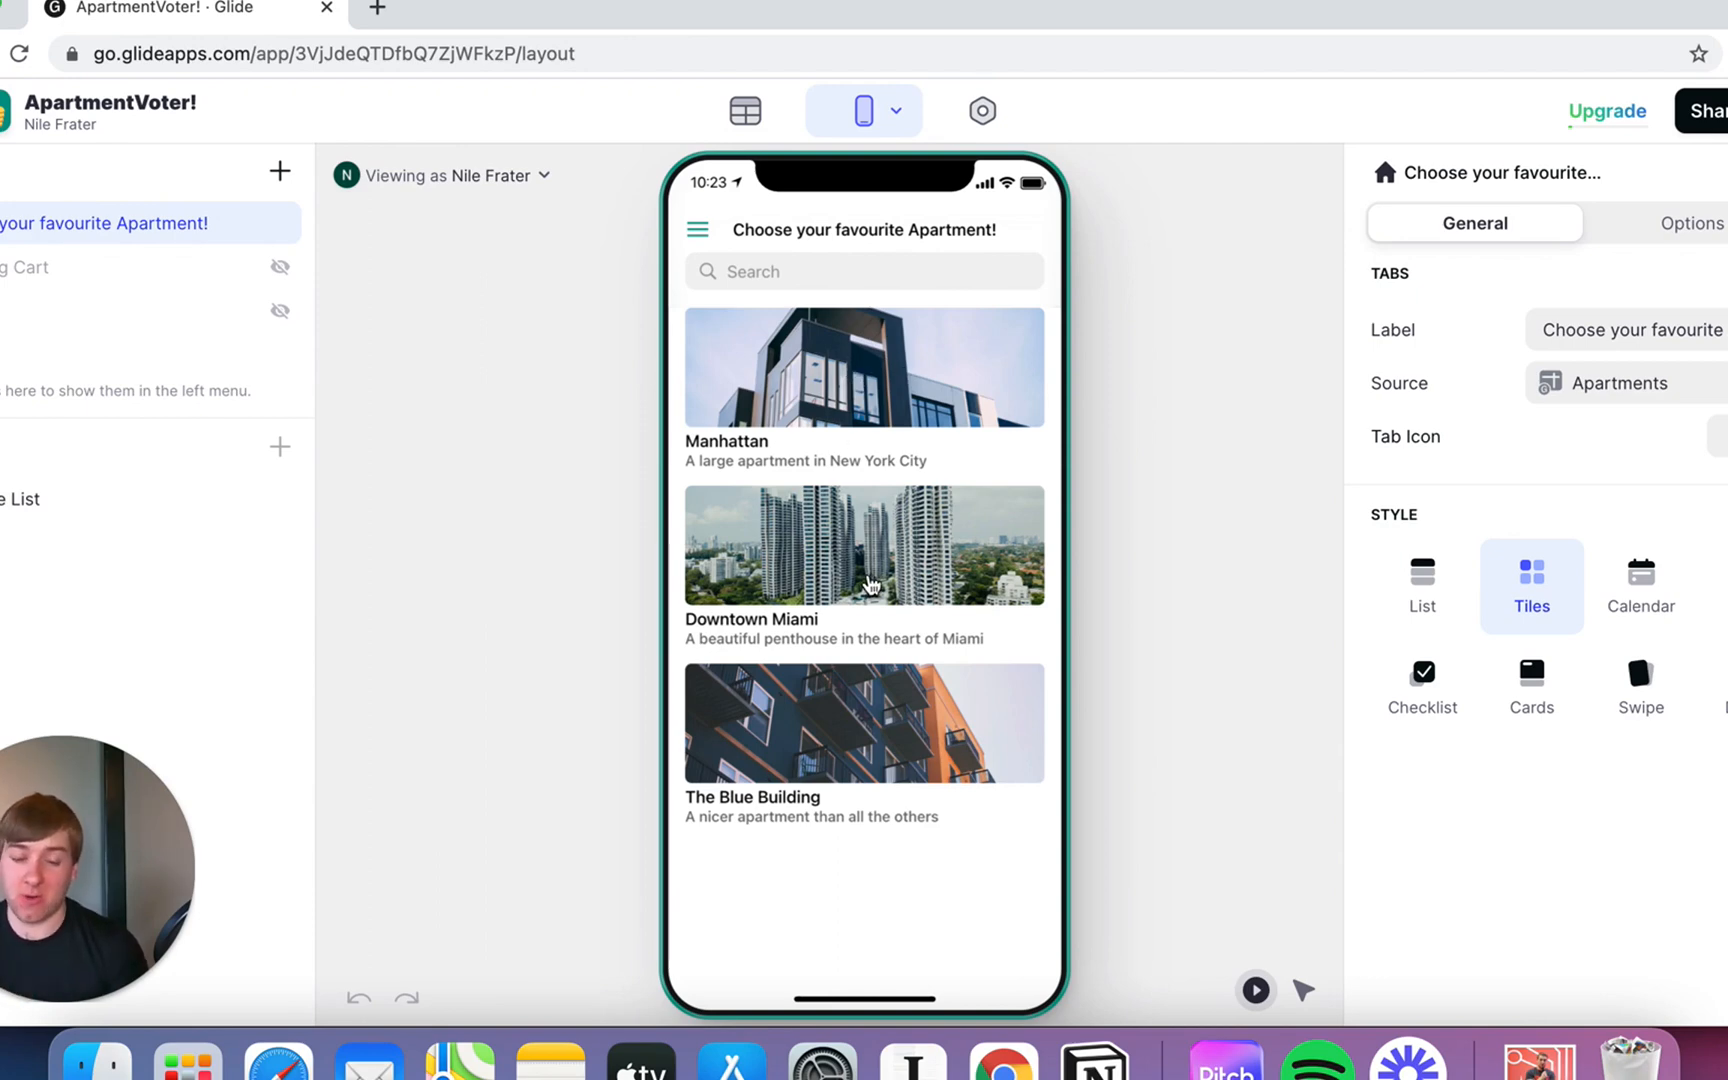
# View the Downtown Miami detail screen, go back, then reopen the Manhattan screen
pyautogui.click(871, 583)
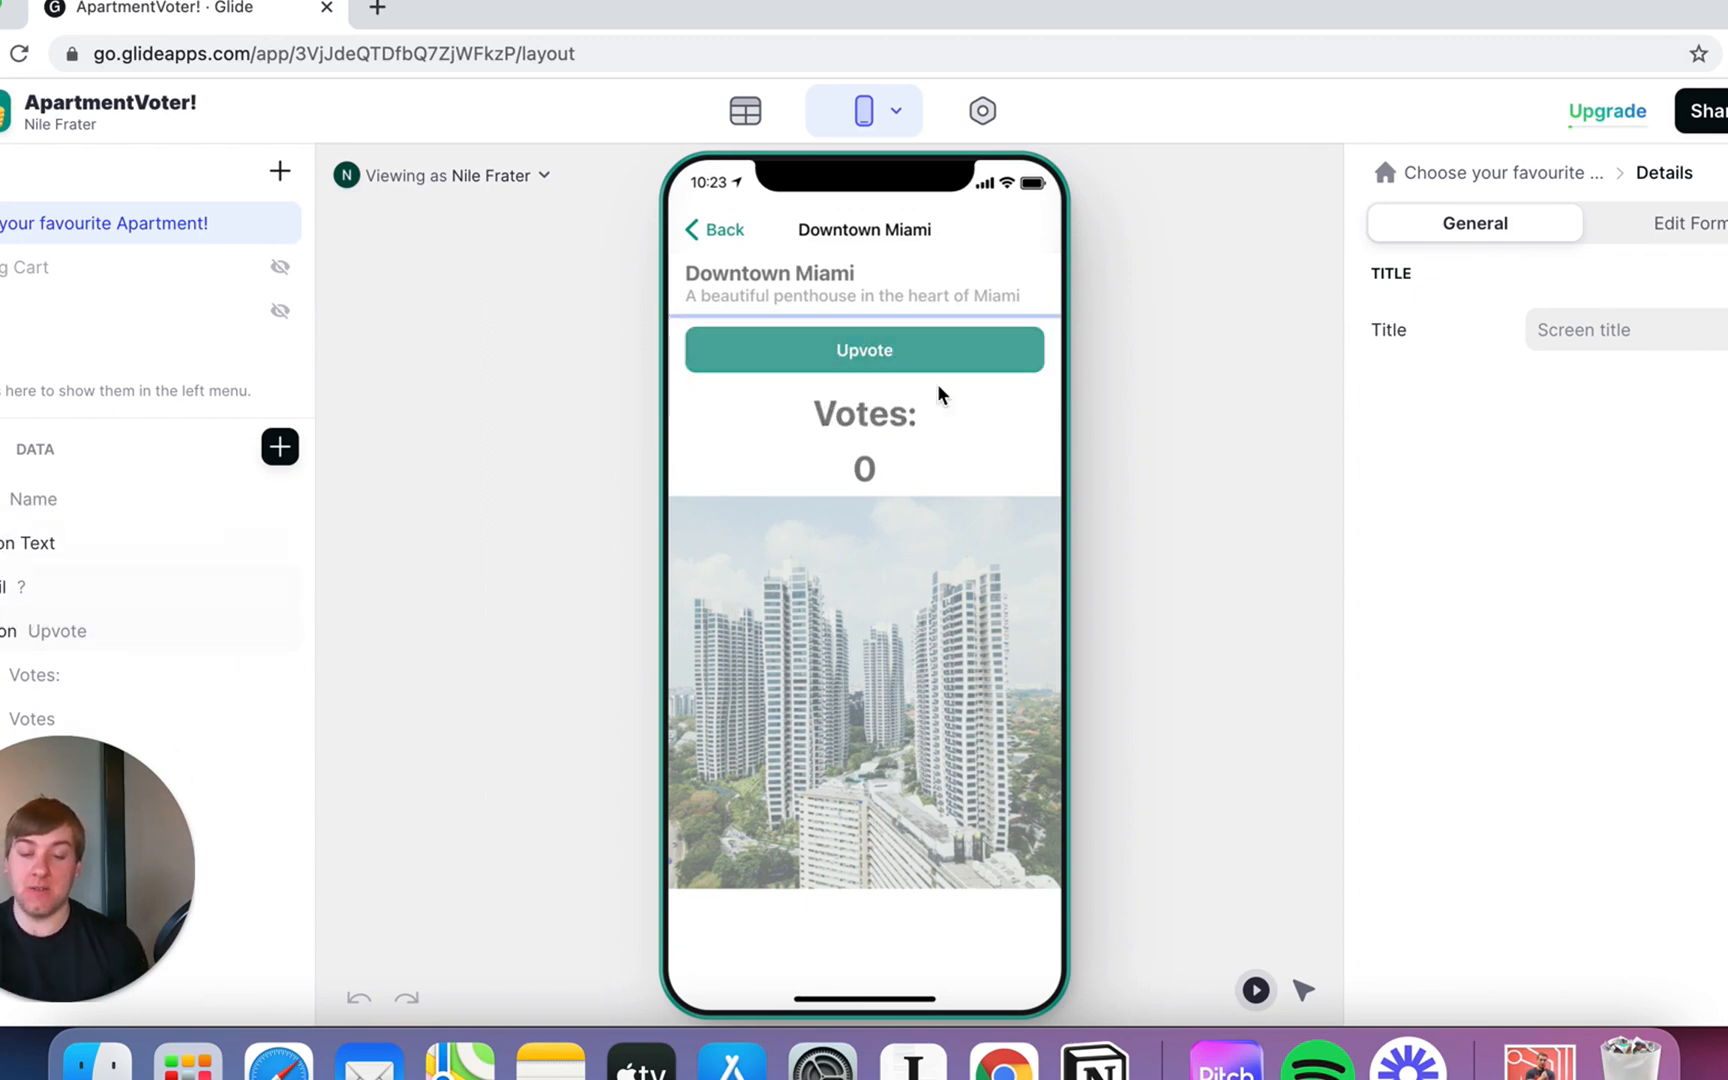
pyautogui.click(716, 230)
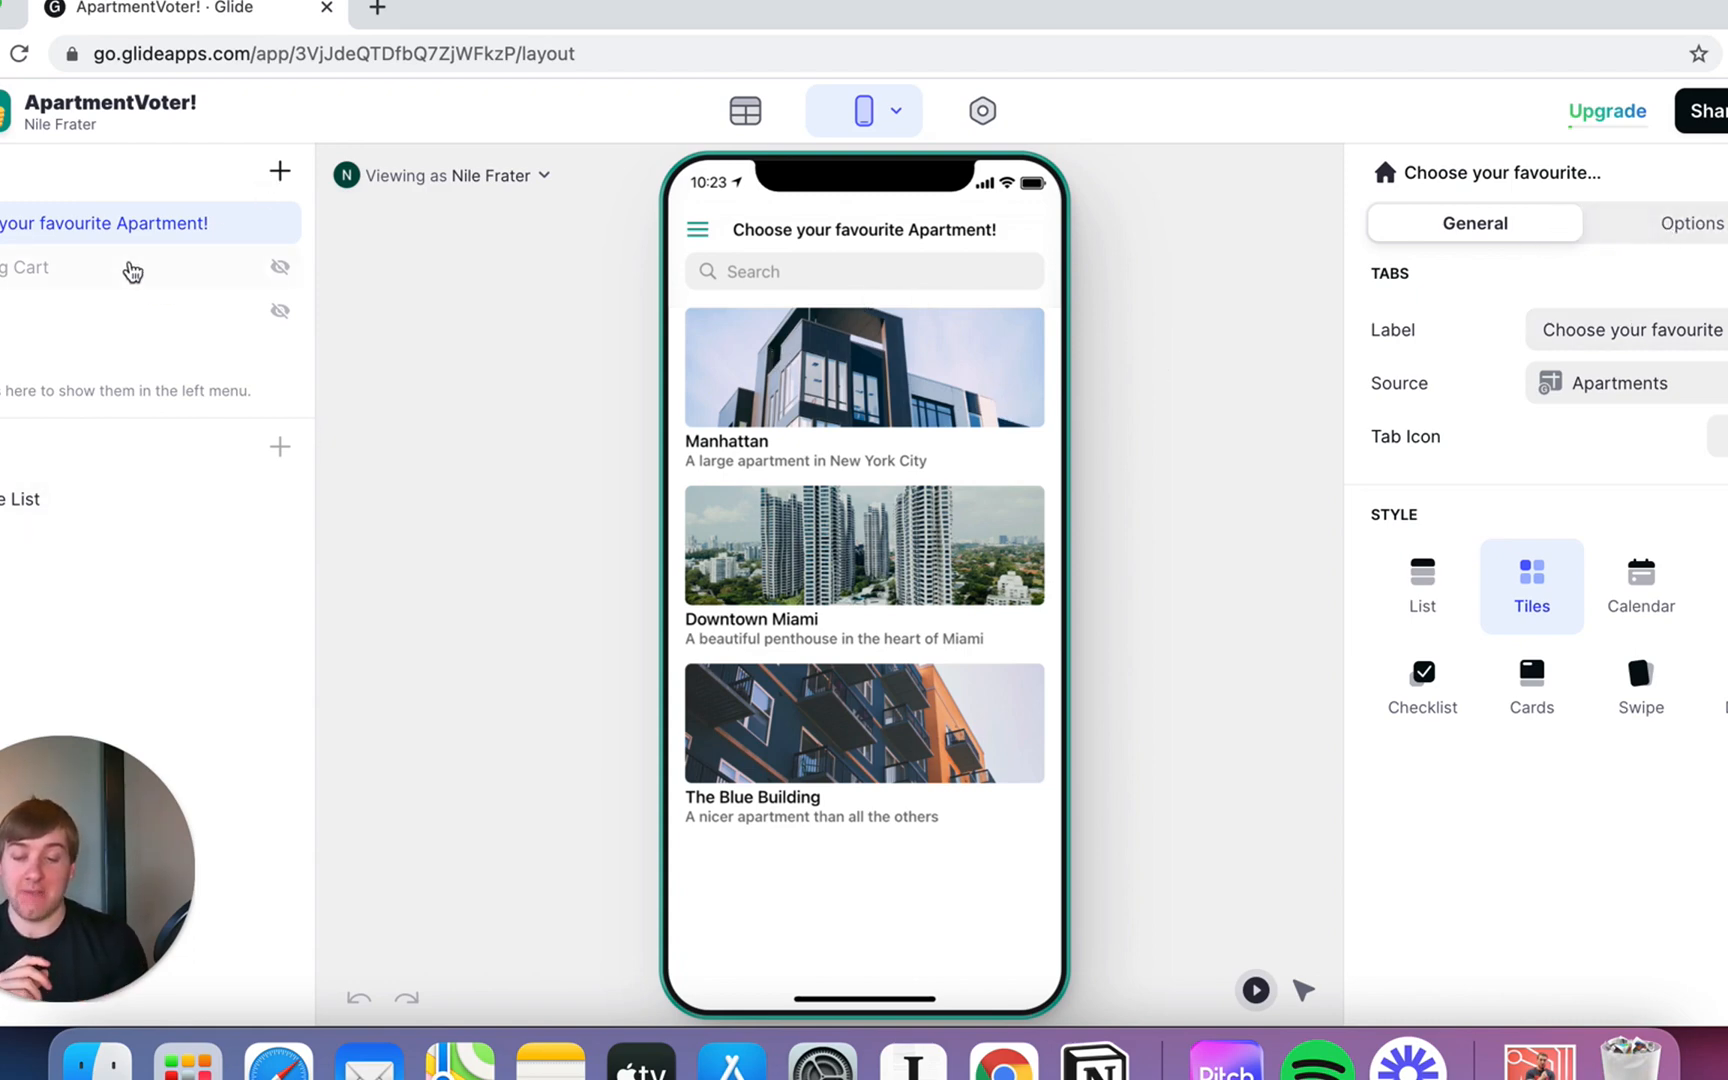
pyautogui.click(832, 353)
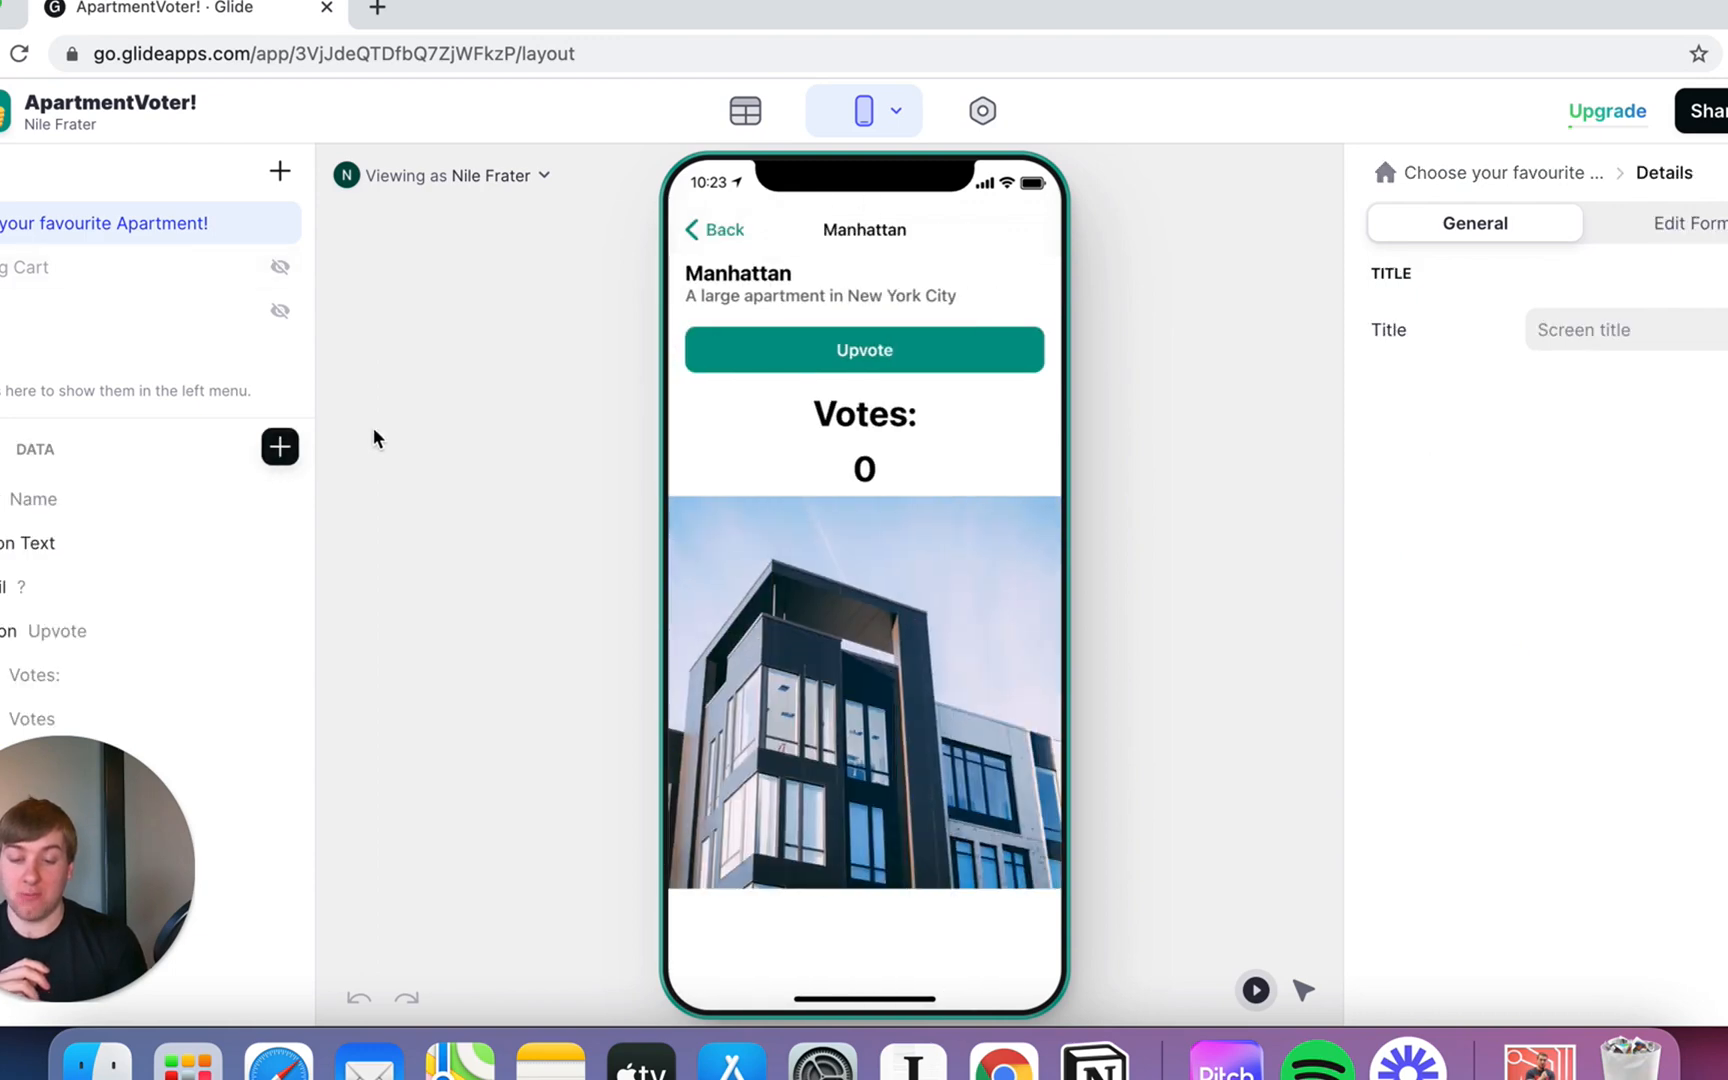
# Inspect the Email and Upvote button components' settings, then return to the list
pyautogui.click(55, 589)
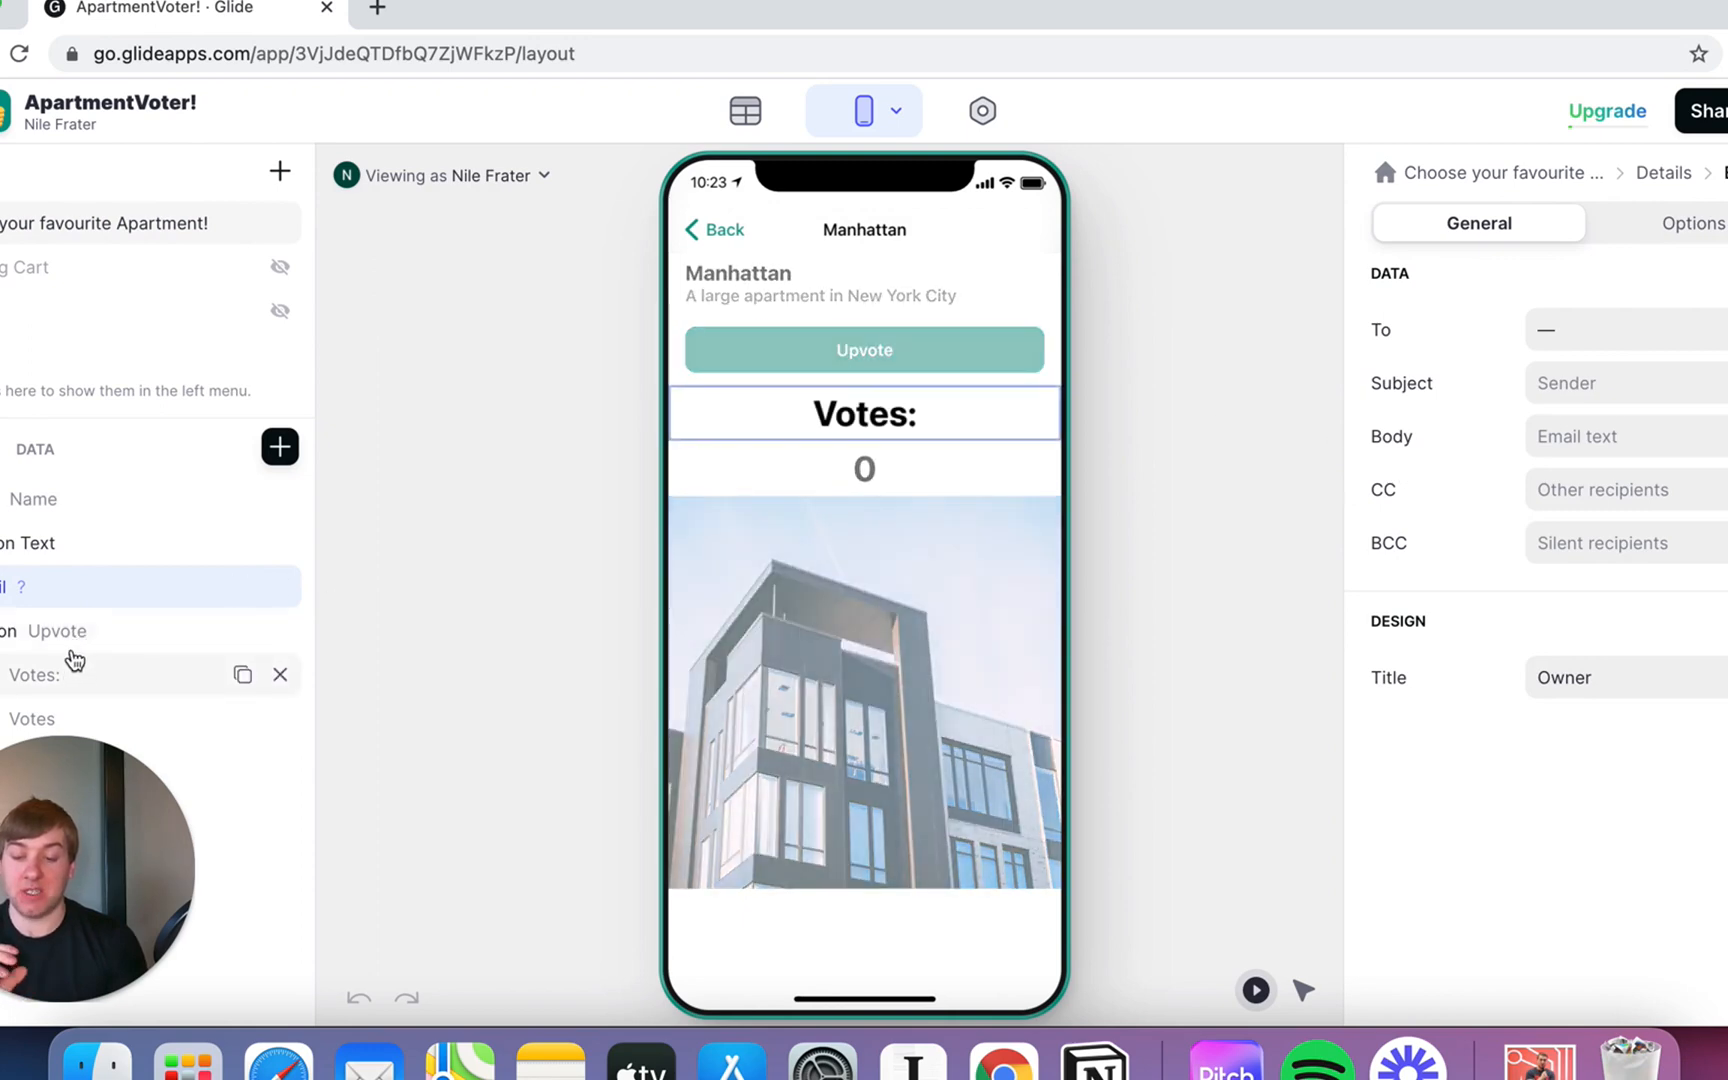
pyautogui.click(75, 635)
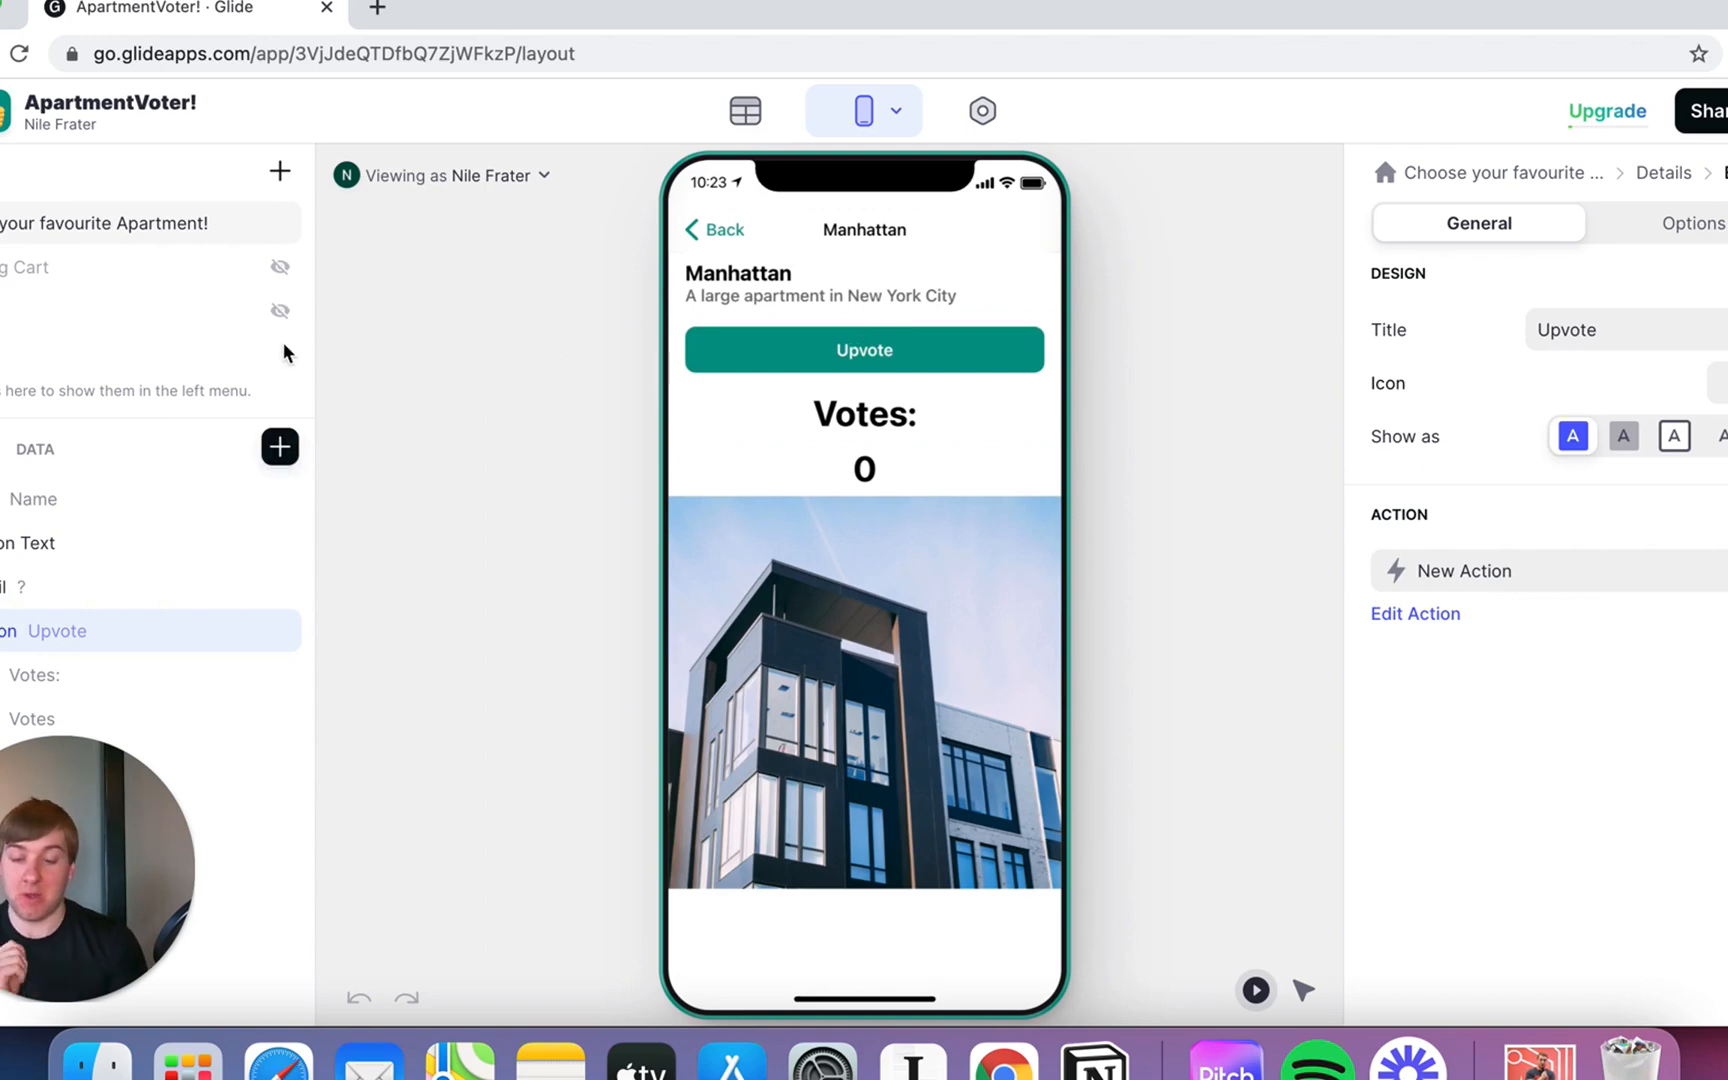
pyautogui.click(723, 230)
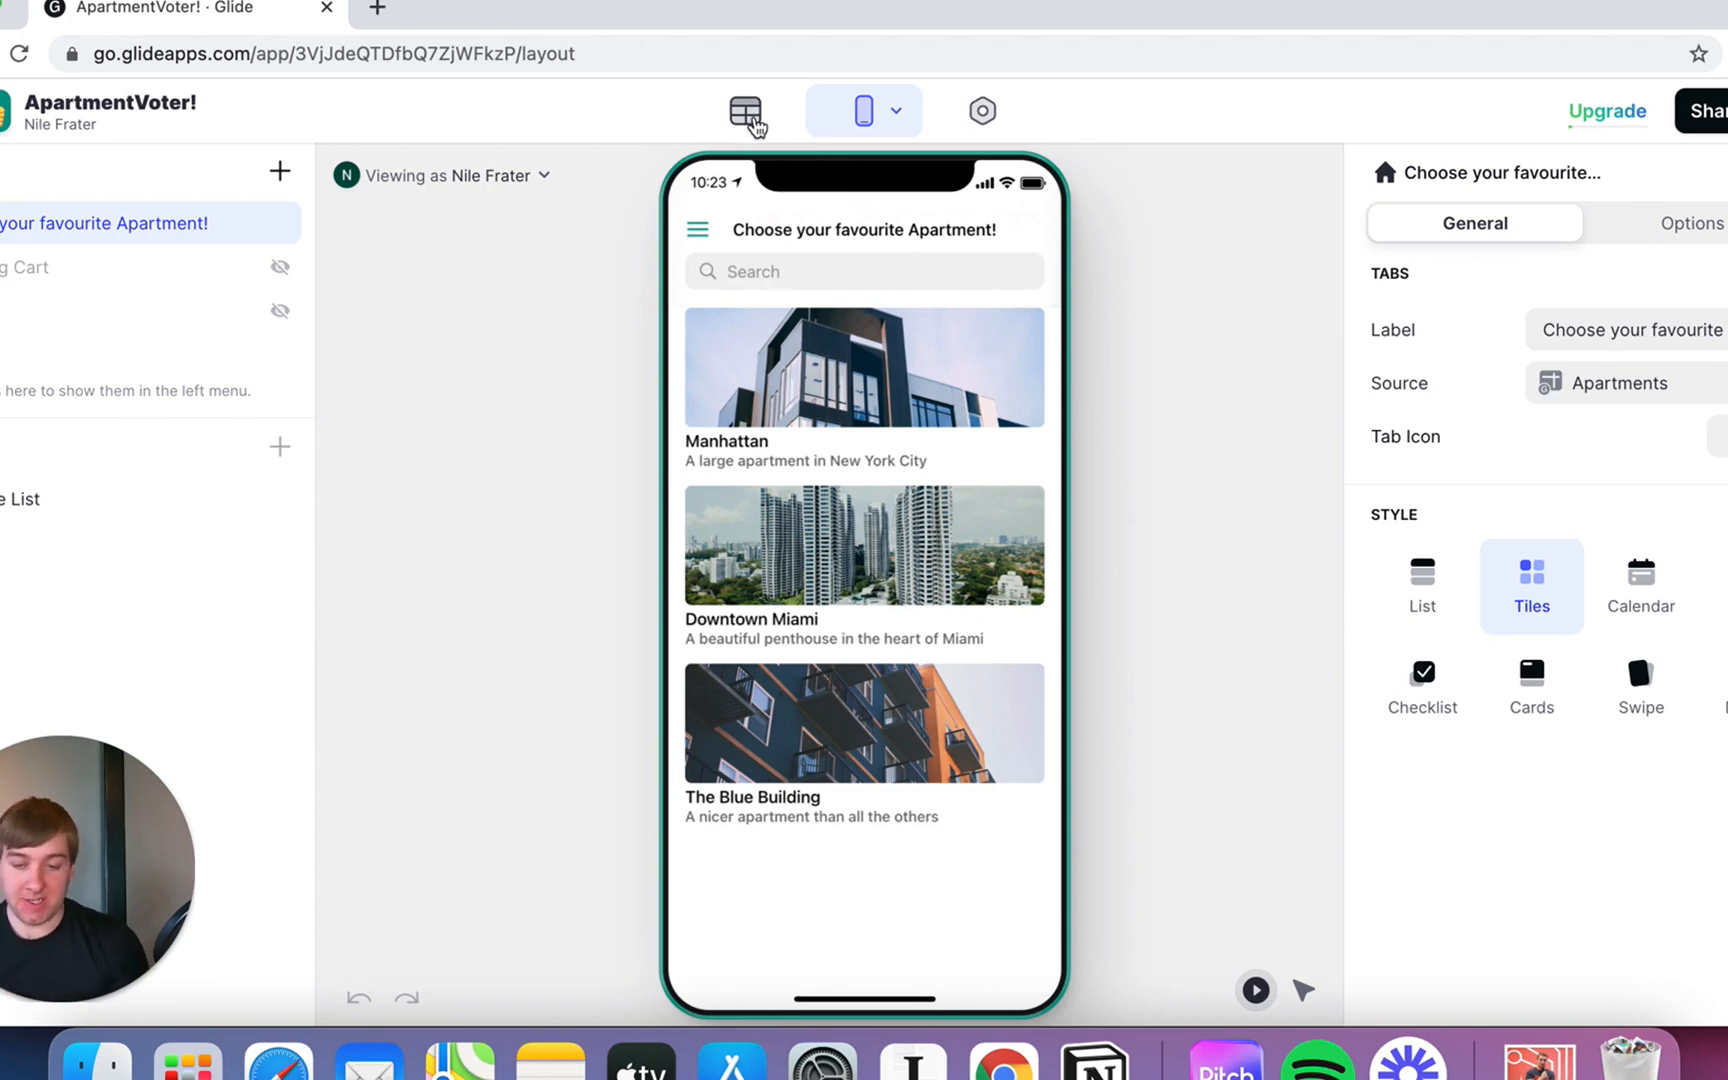
# Switch to the Data editor to view the Apartments table and its columns
pyautogui.click(748, 119)
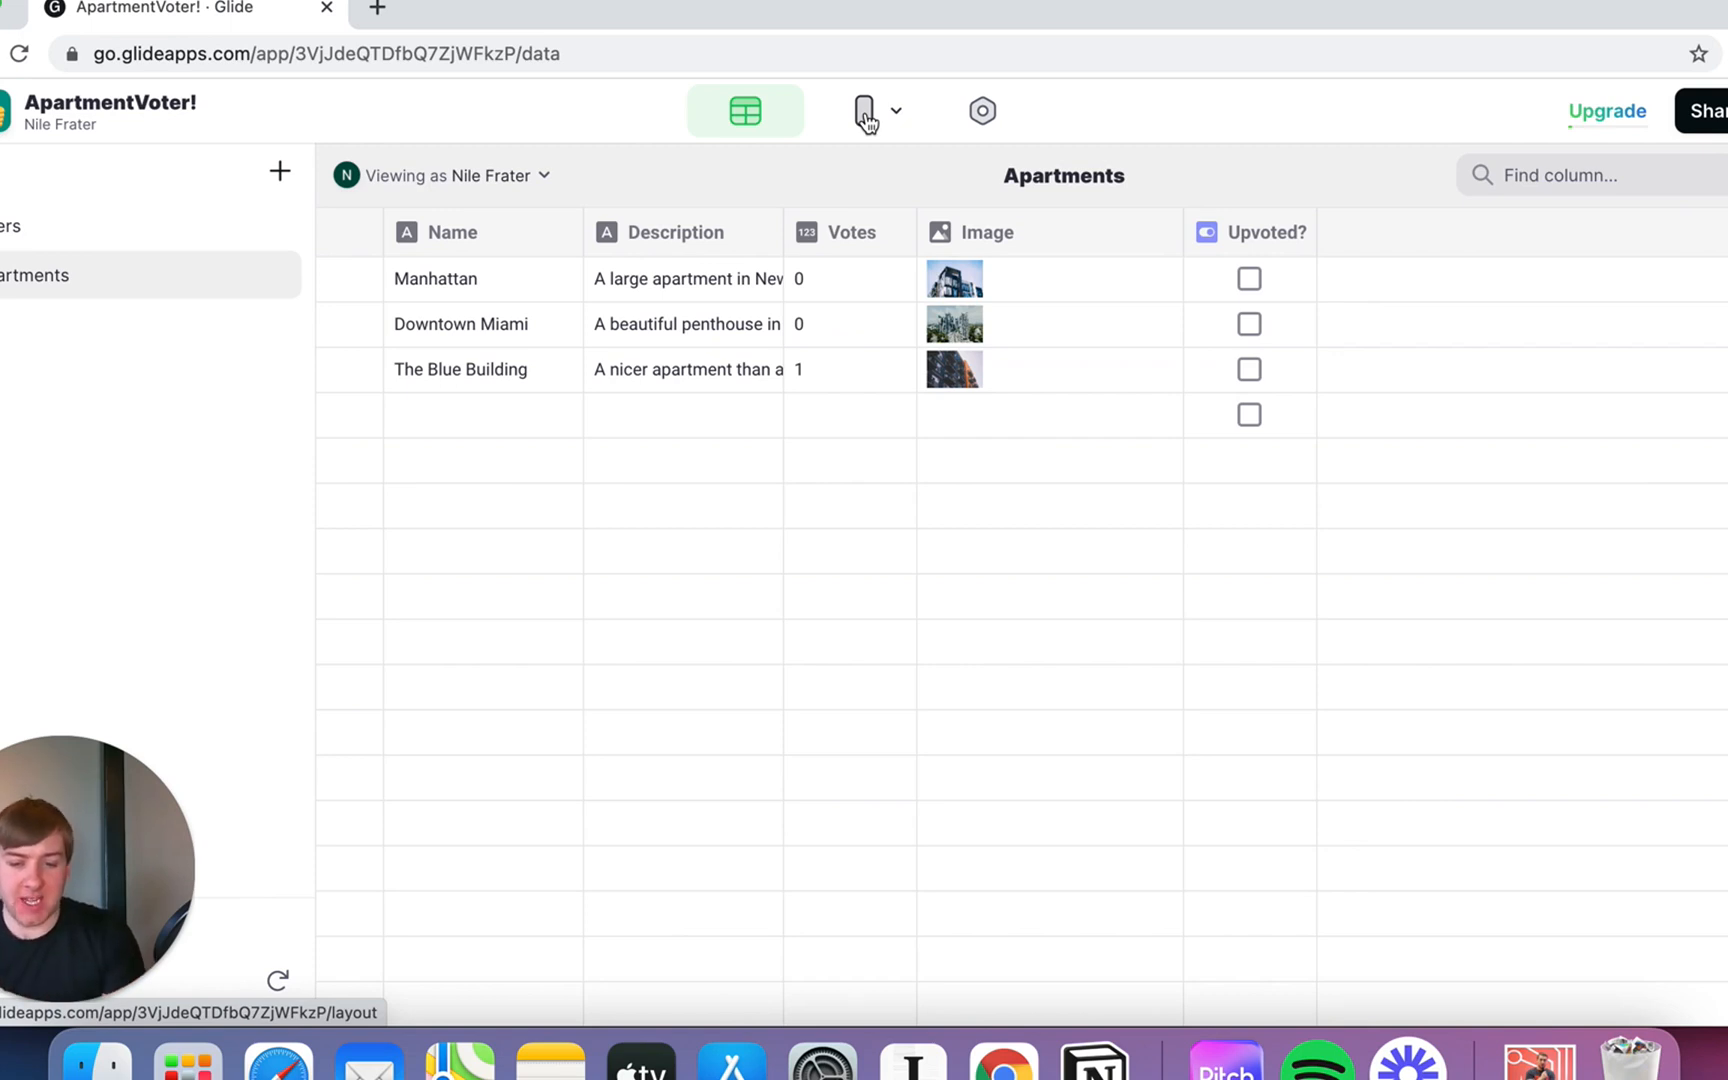
# Back in the layout preview, try the Manhattan Upvote button, leaving its count at 0
pyautogui.click(867, 114)
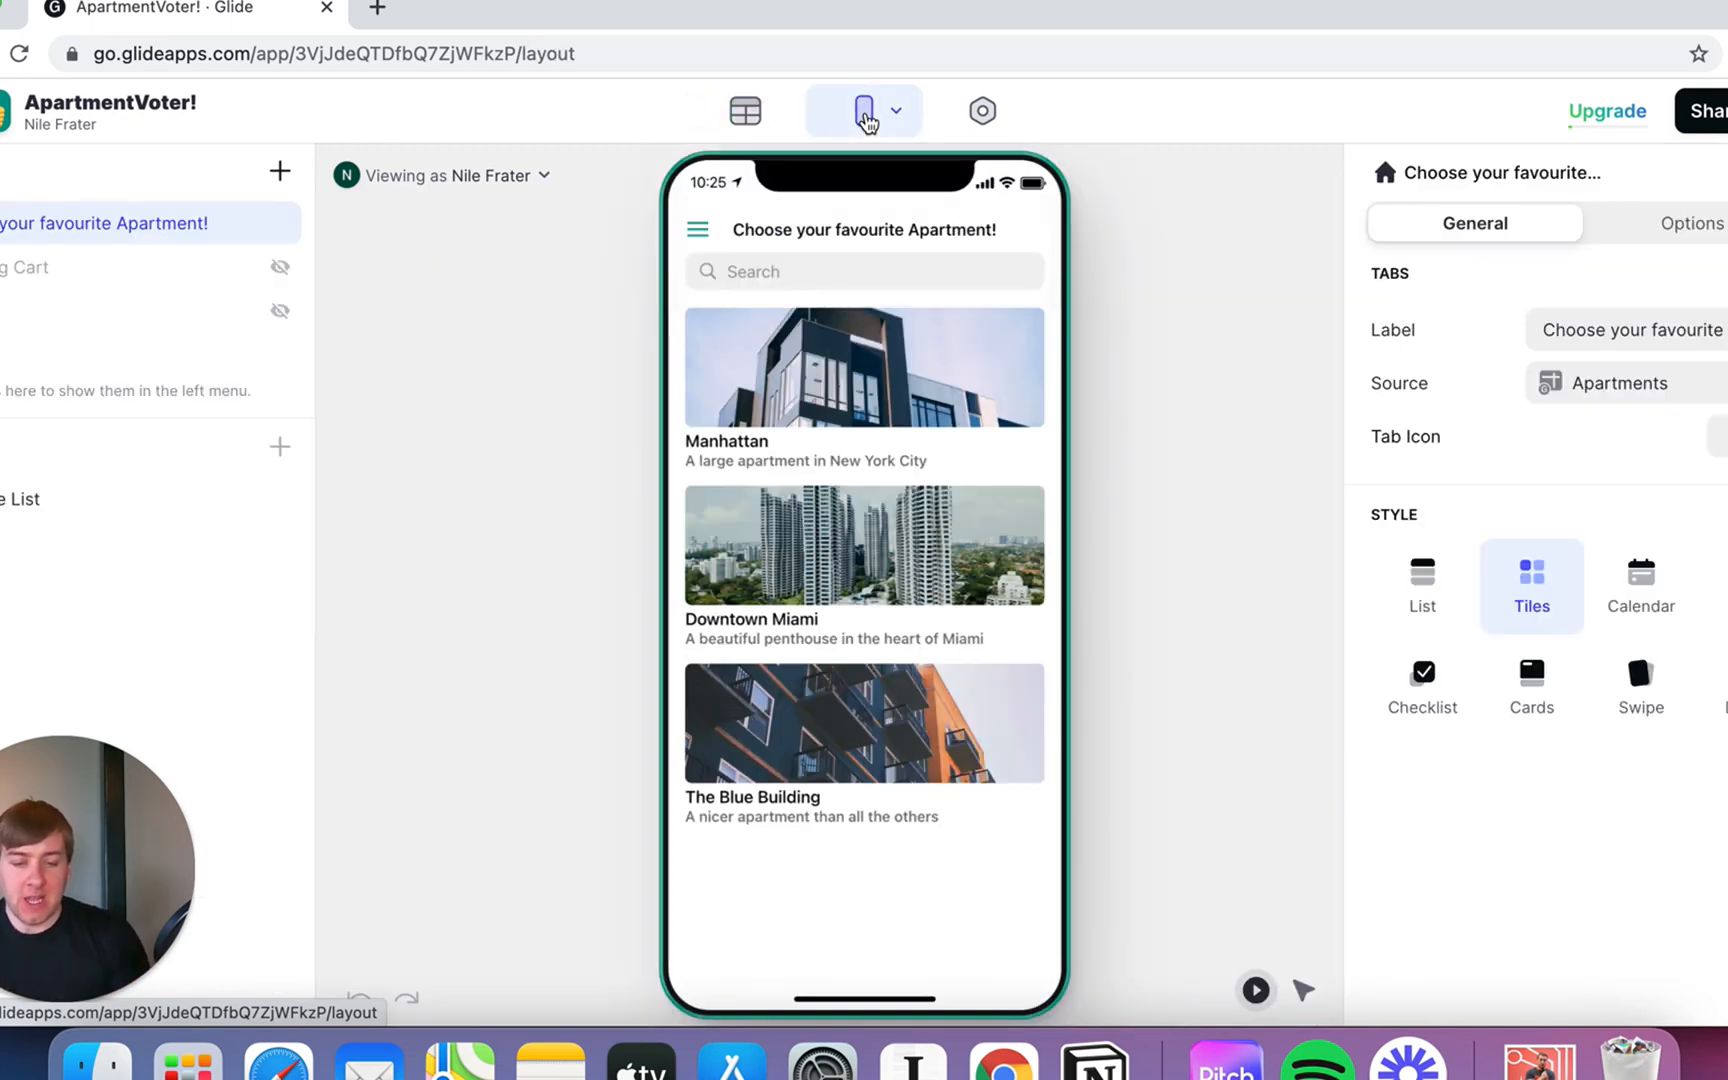
pyautogui.click(862, 394)
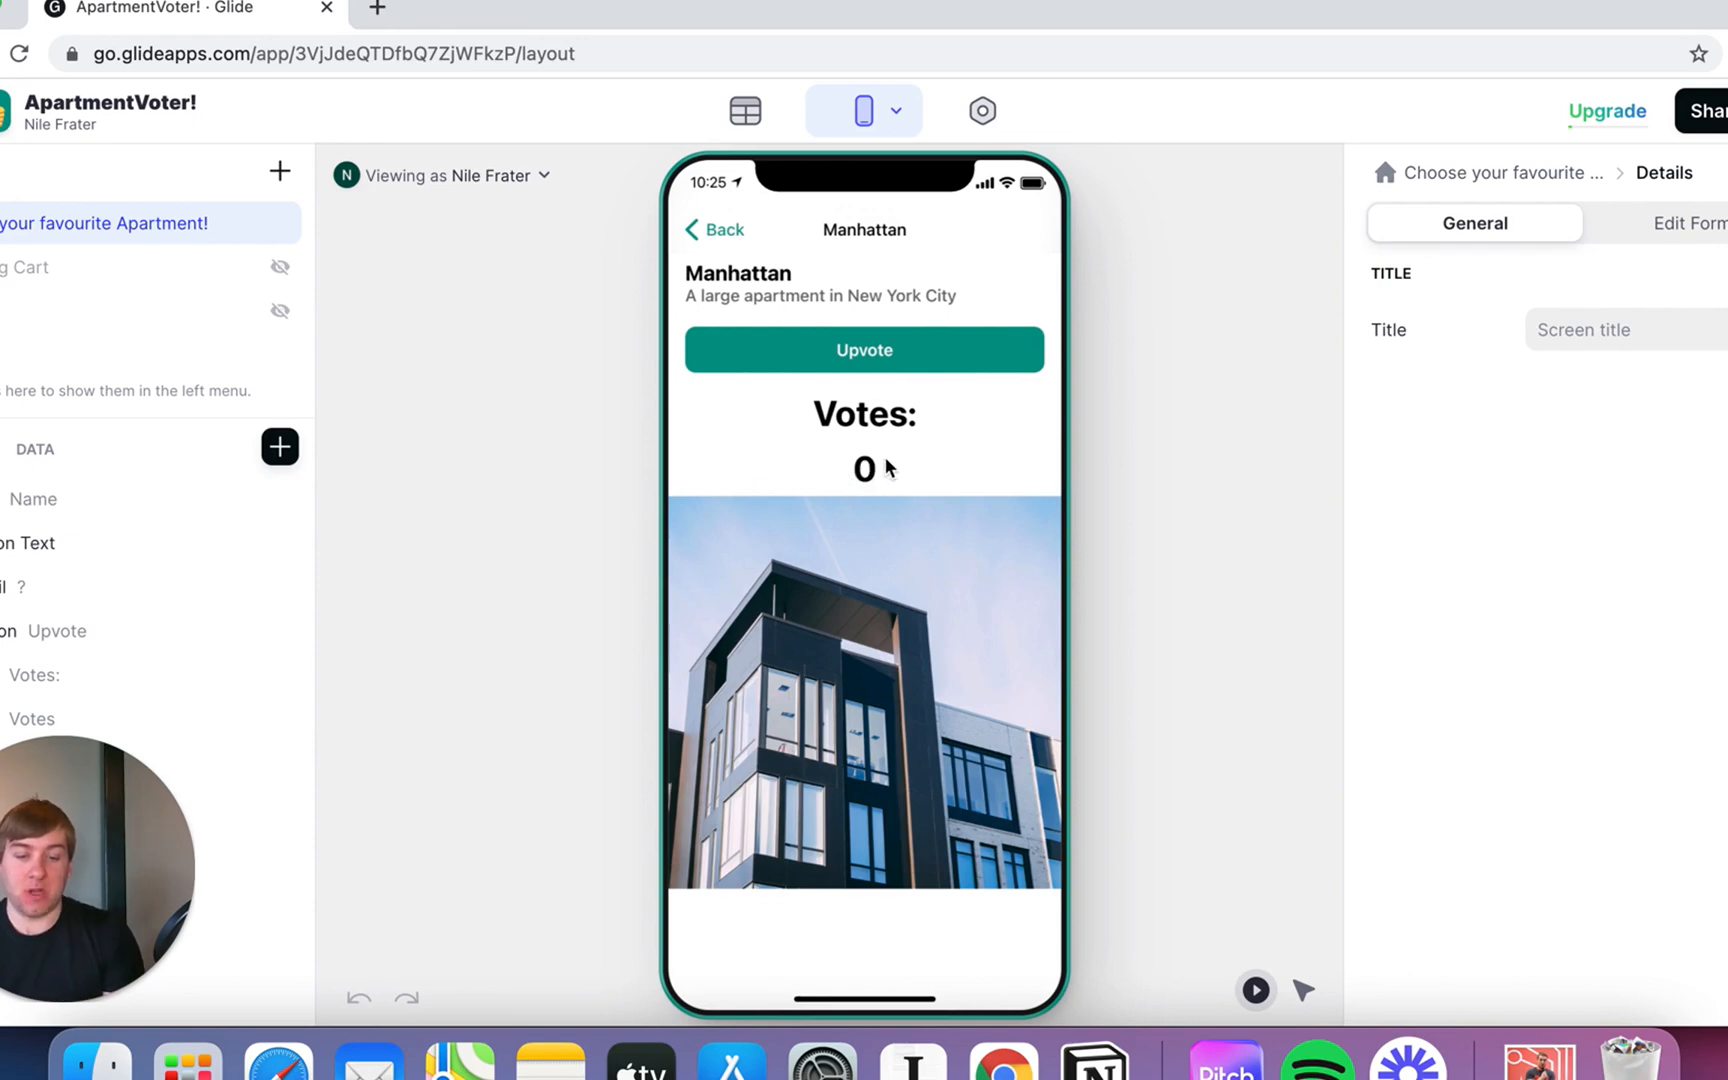
pyautogui.click(872, 362)
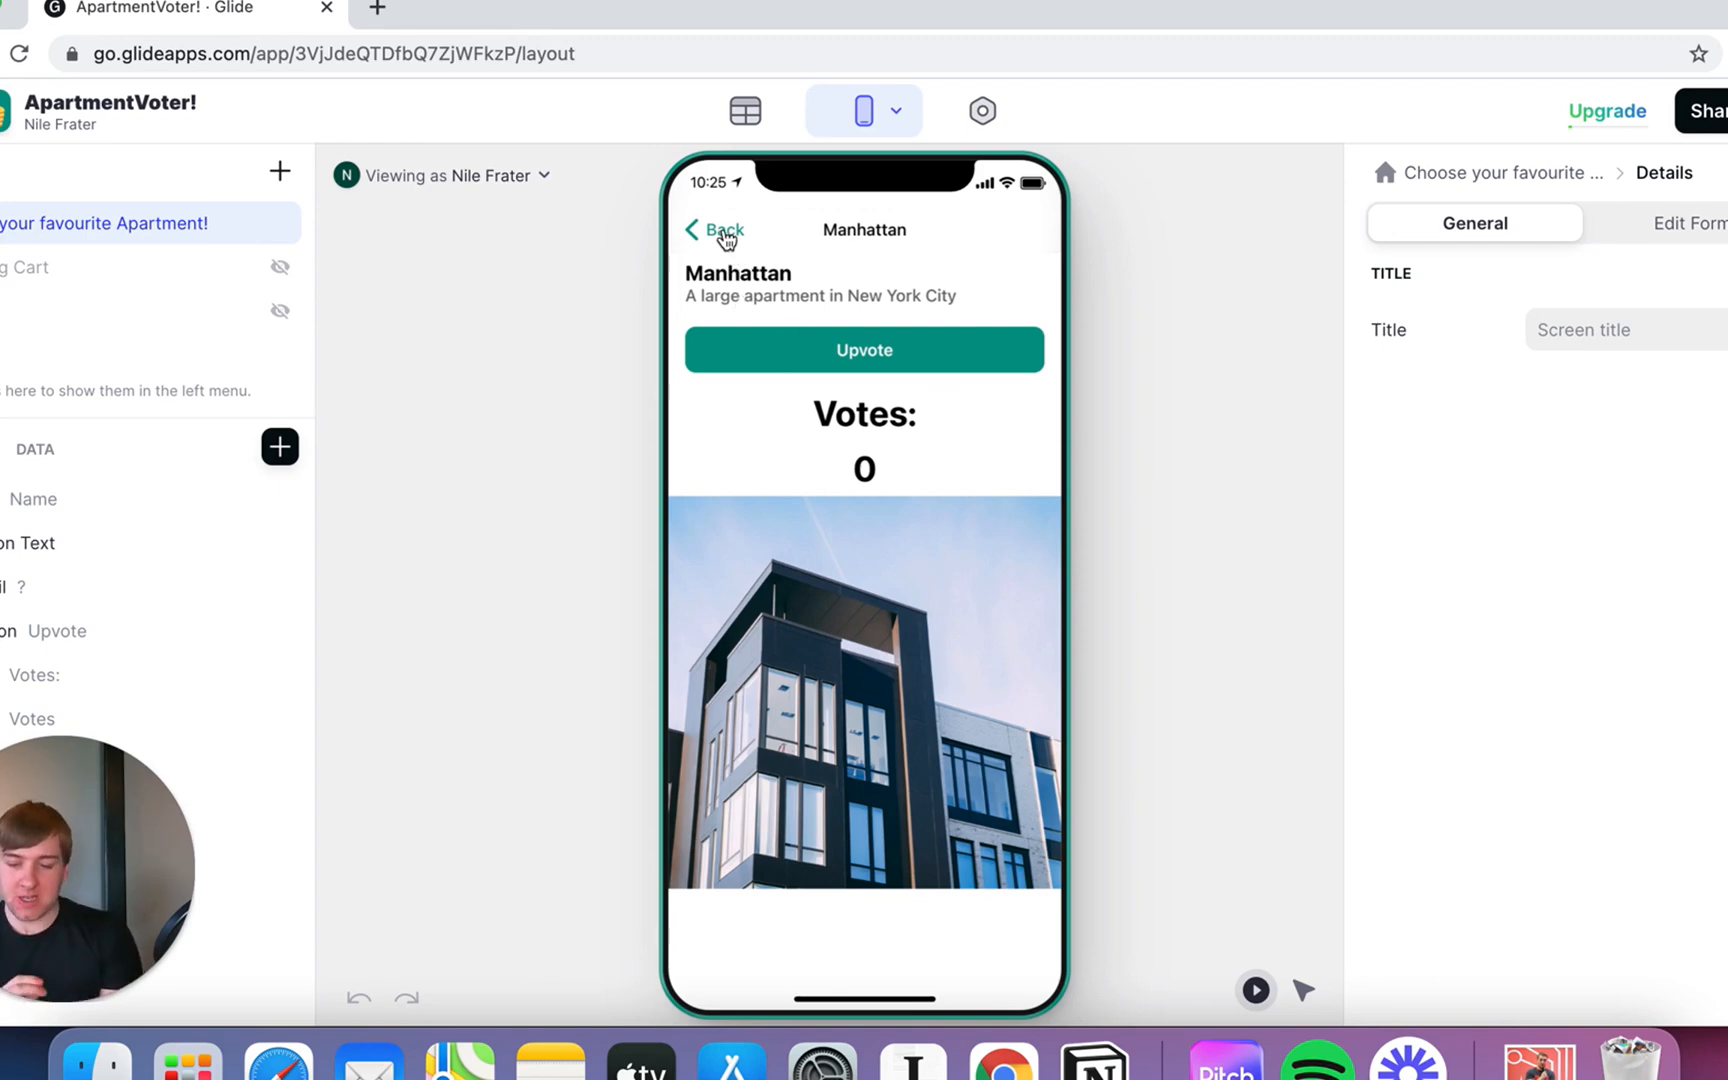
# Check which data column the vote count component displays, leaving it unchanged
pyautogui.click(95, 675)
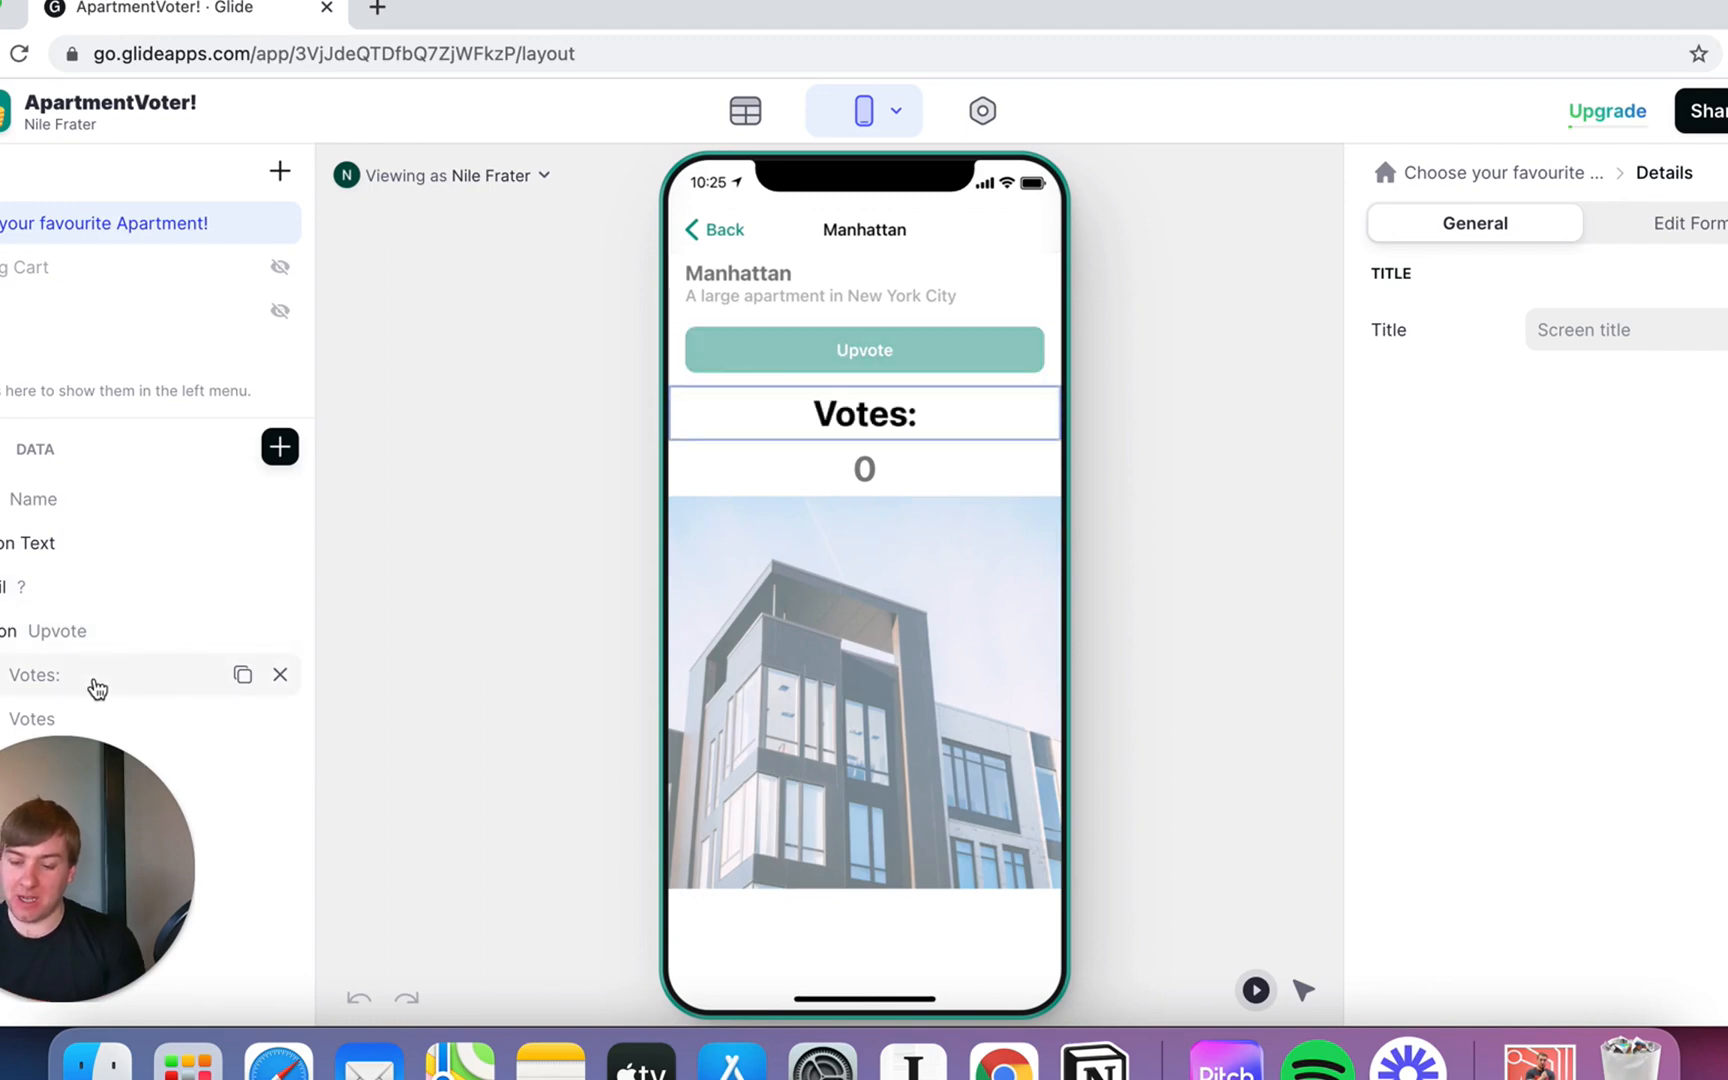
pyautogui.click(81, 718)
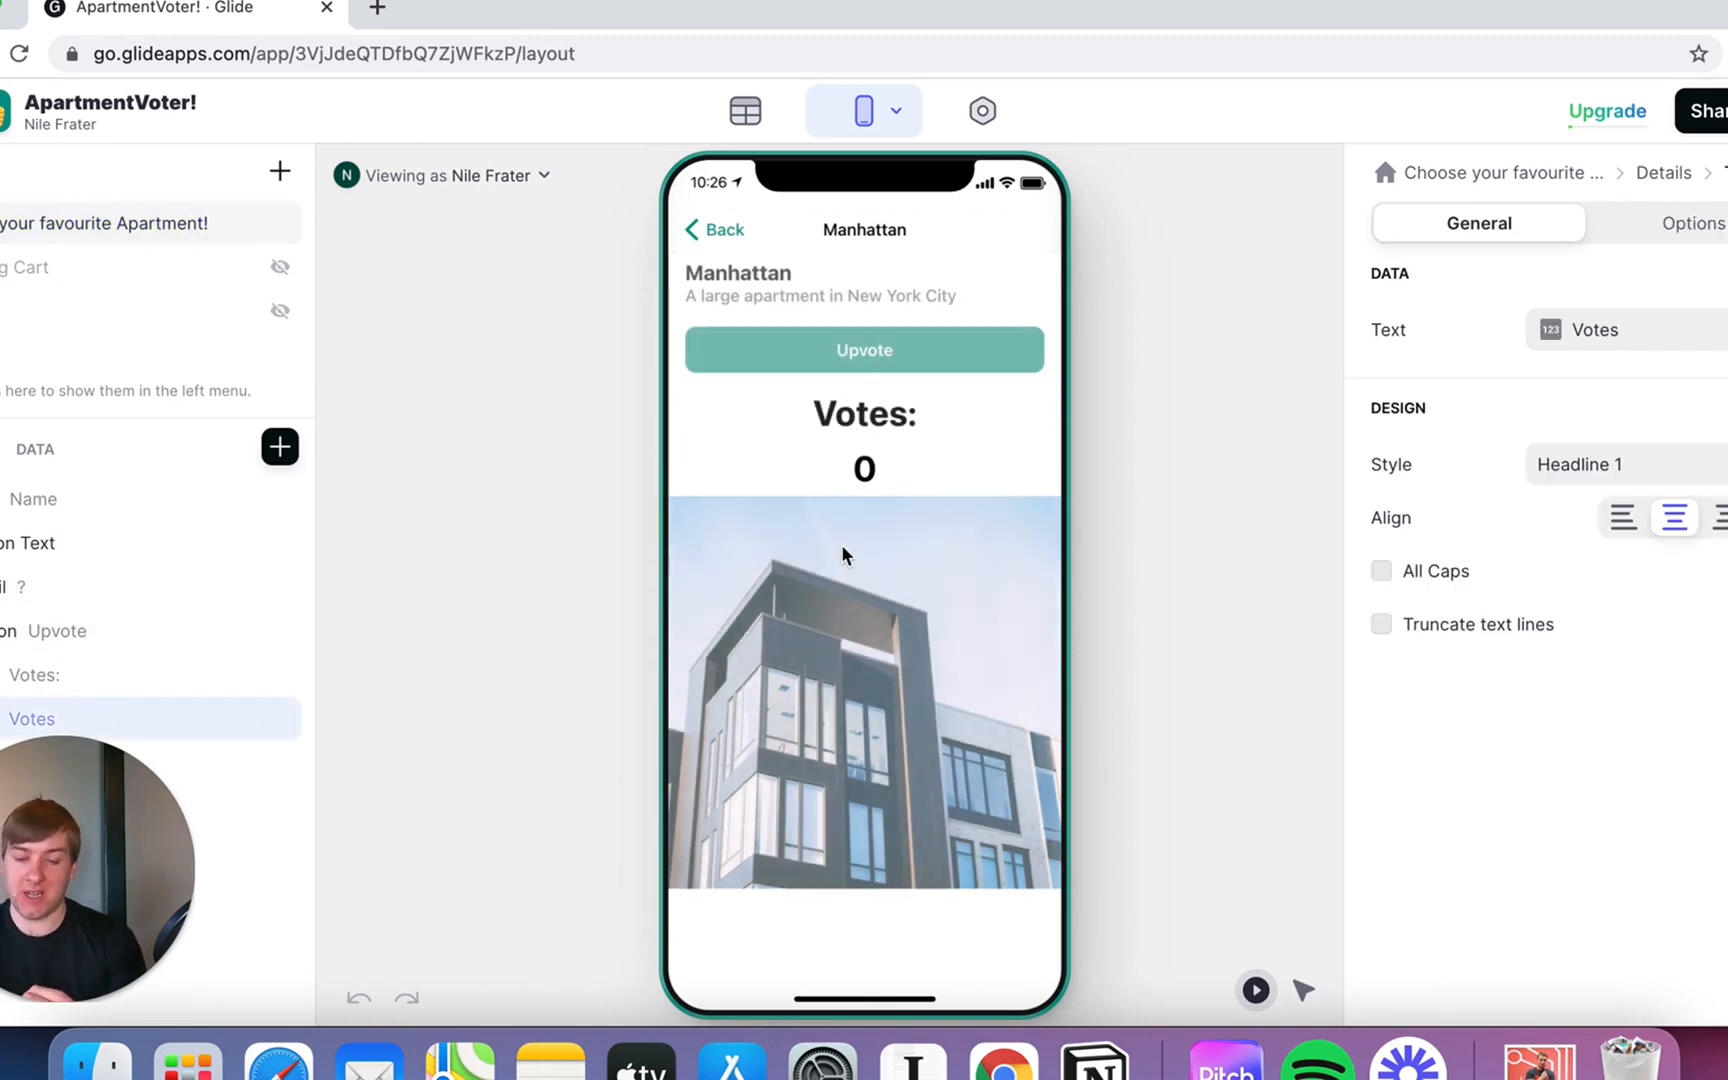
pyautogui.click(1605, 340)
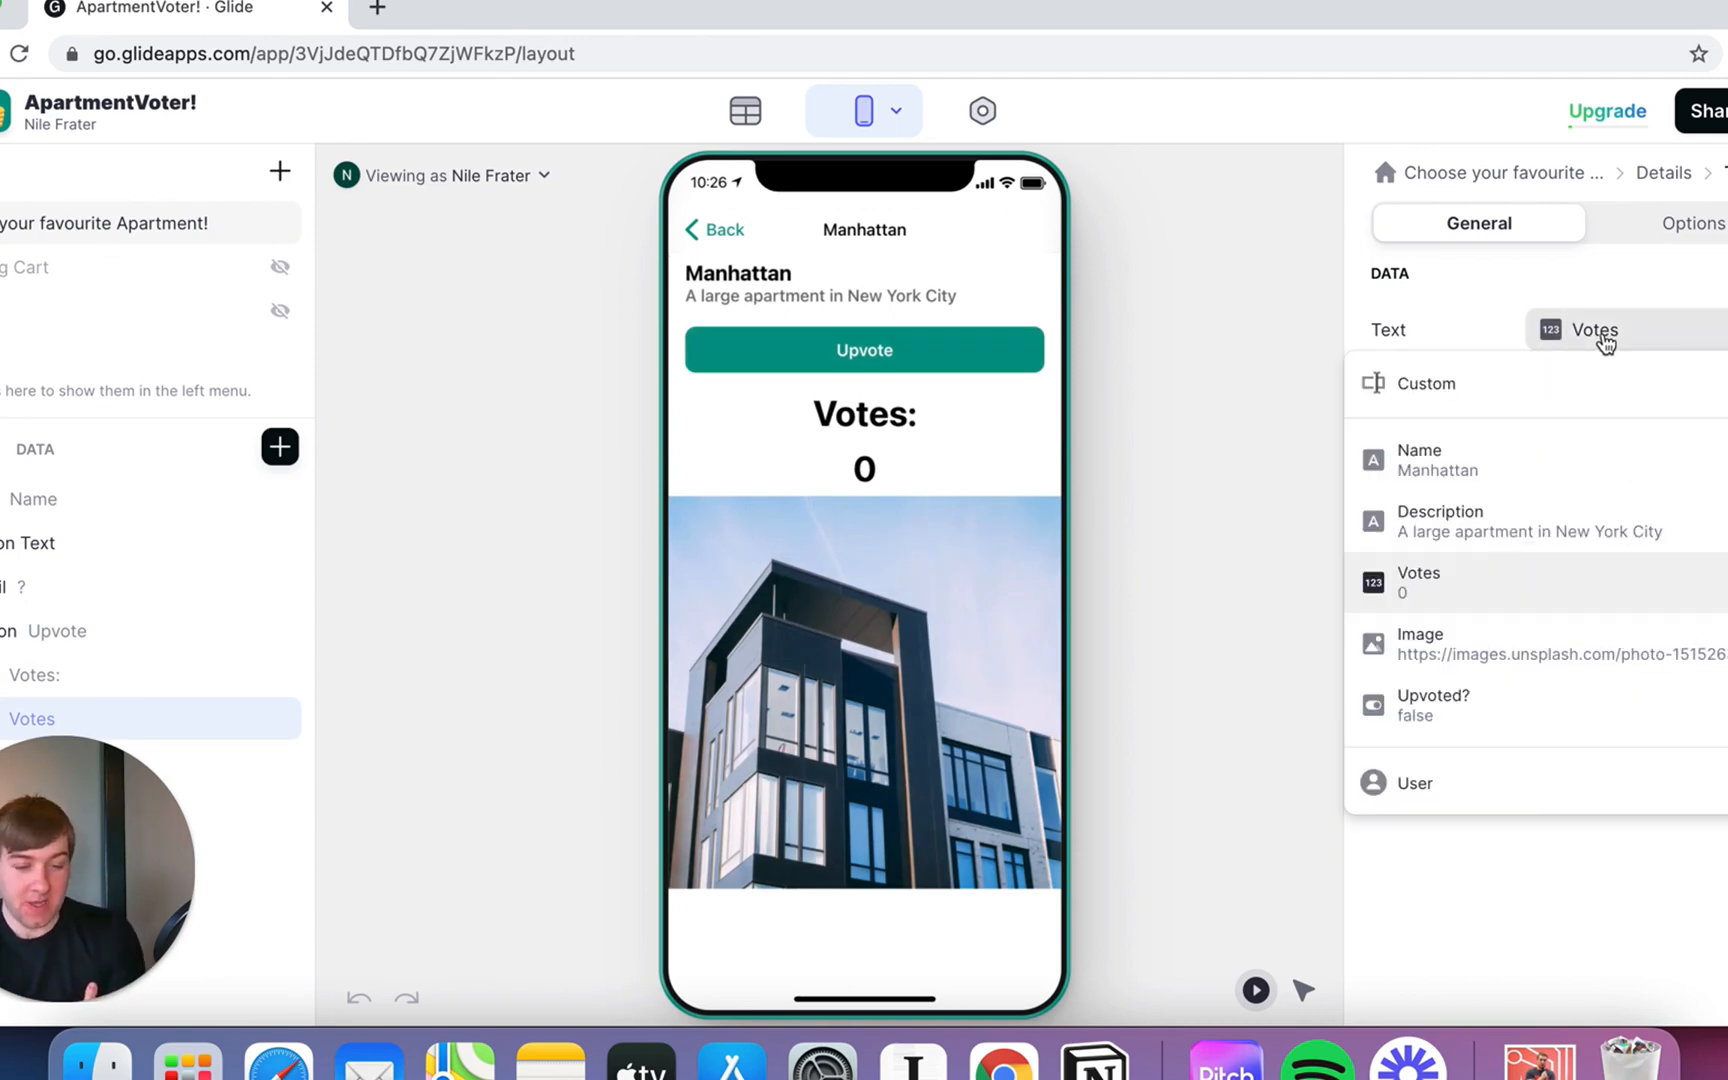
pyautogui.click(1096, 417)
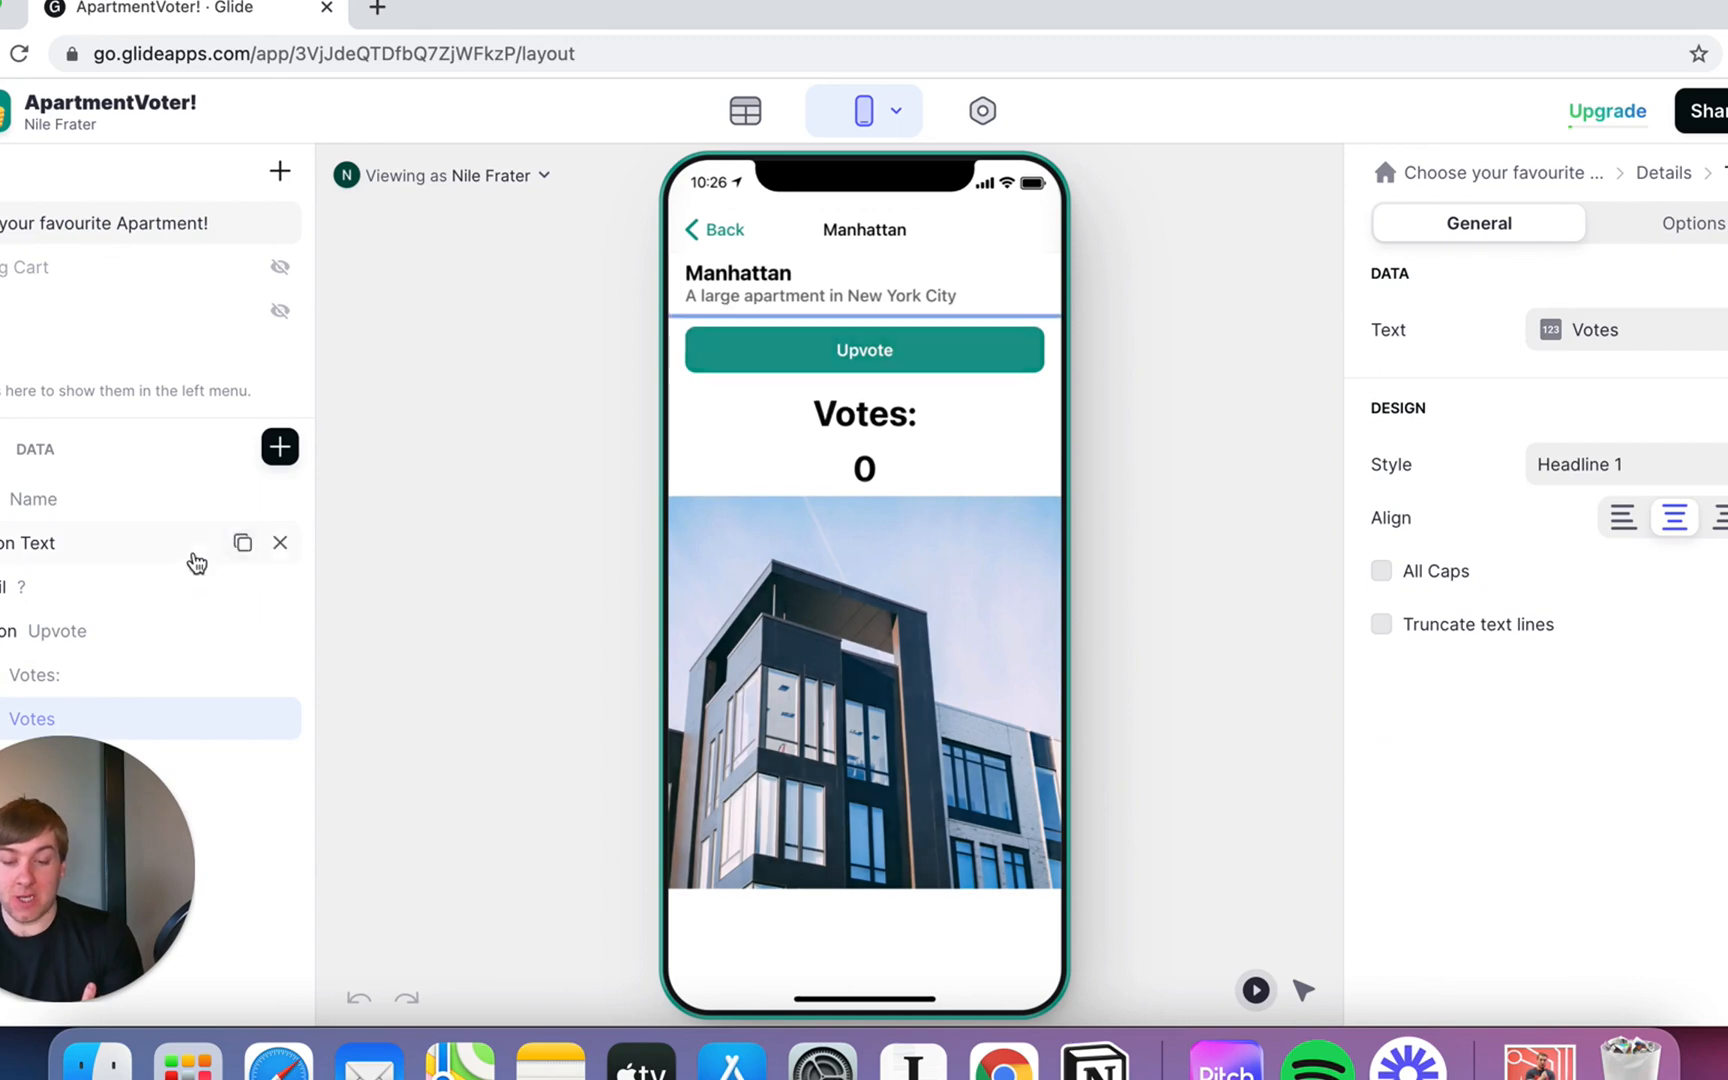
# Change the vote heading text from 'Votes:' to 'Upvotes:'
pyautogui.click(157, 676)
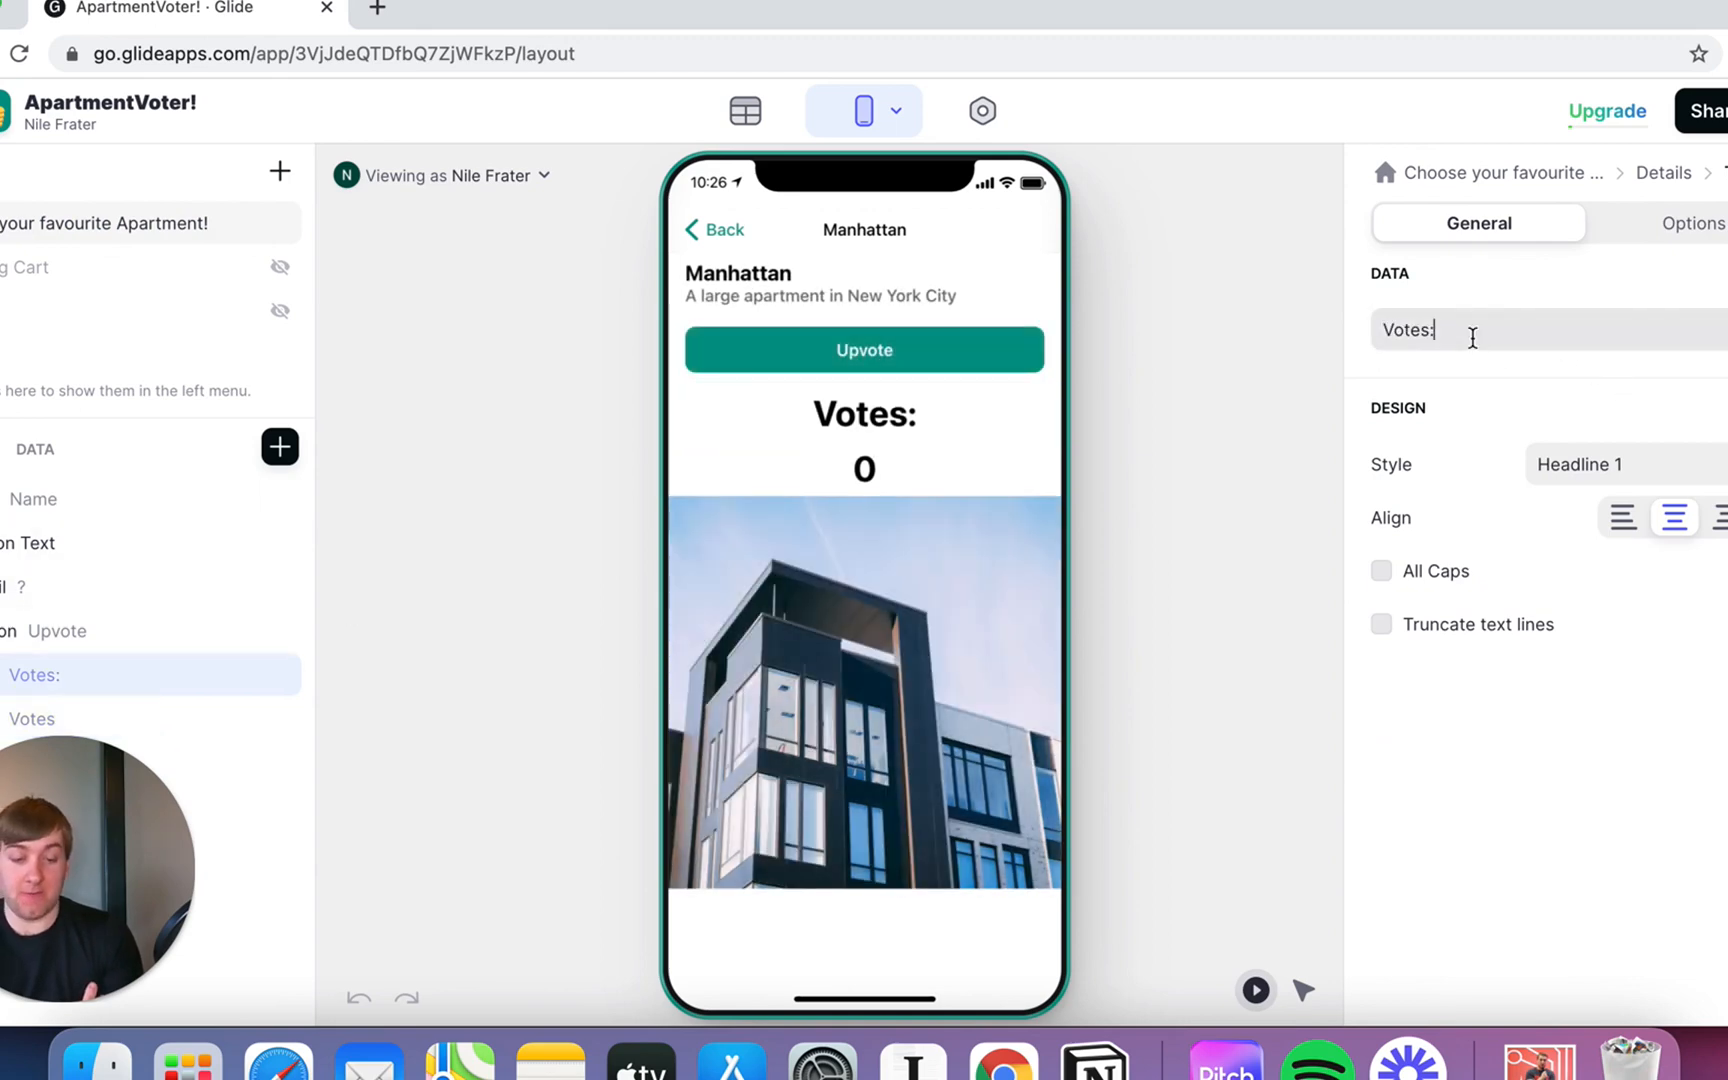
pyautogui.click(1465, 334)
pyautogui.press('super+a')
pyautogui.write('UpVot')
pyautogui.press('Return')
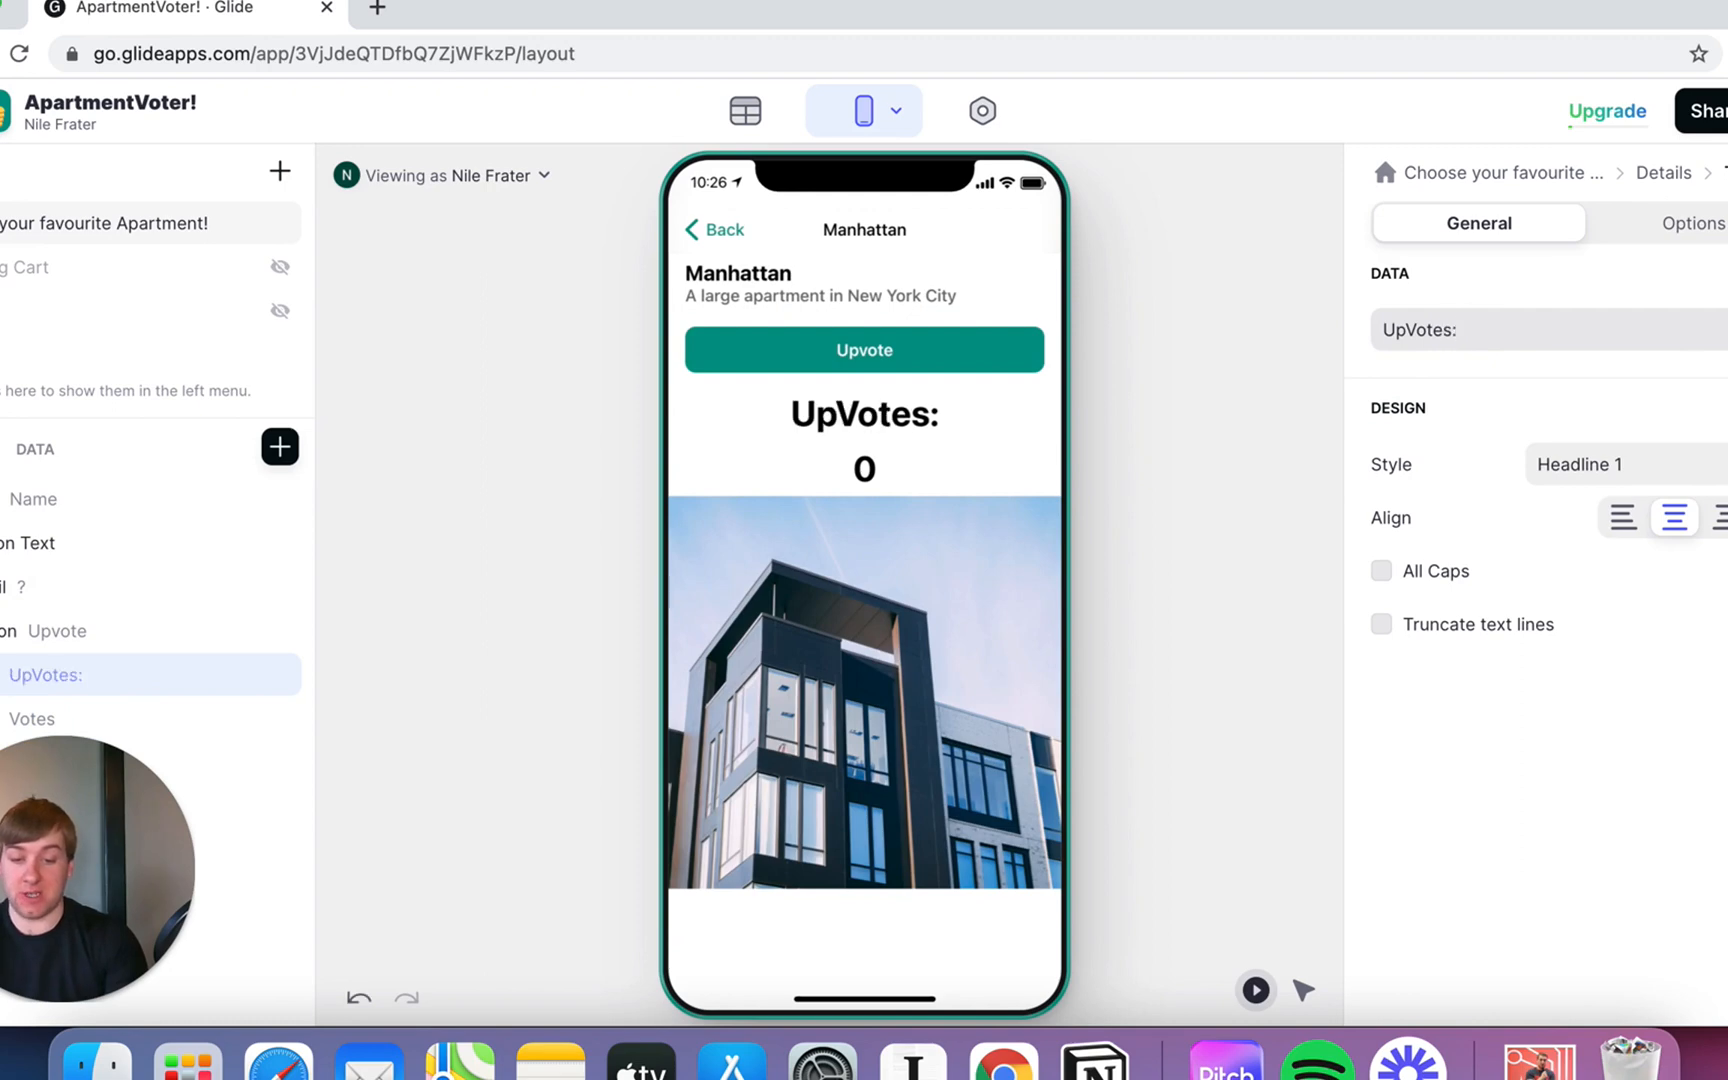
pyautogui.click(1419, 329)
pyautogui.press('BackSpace')
pyautogui.write('v')
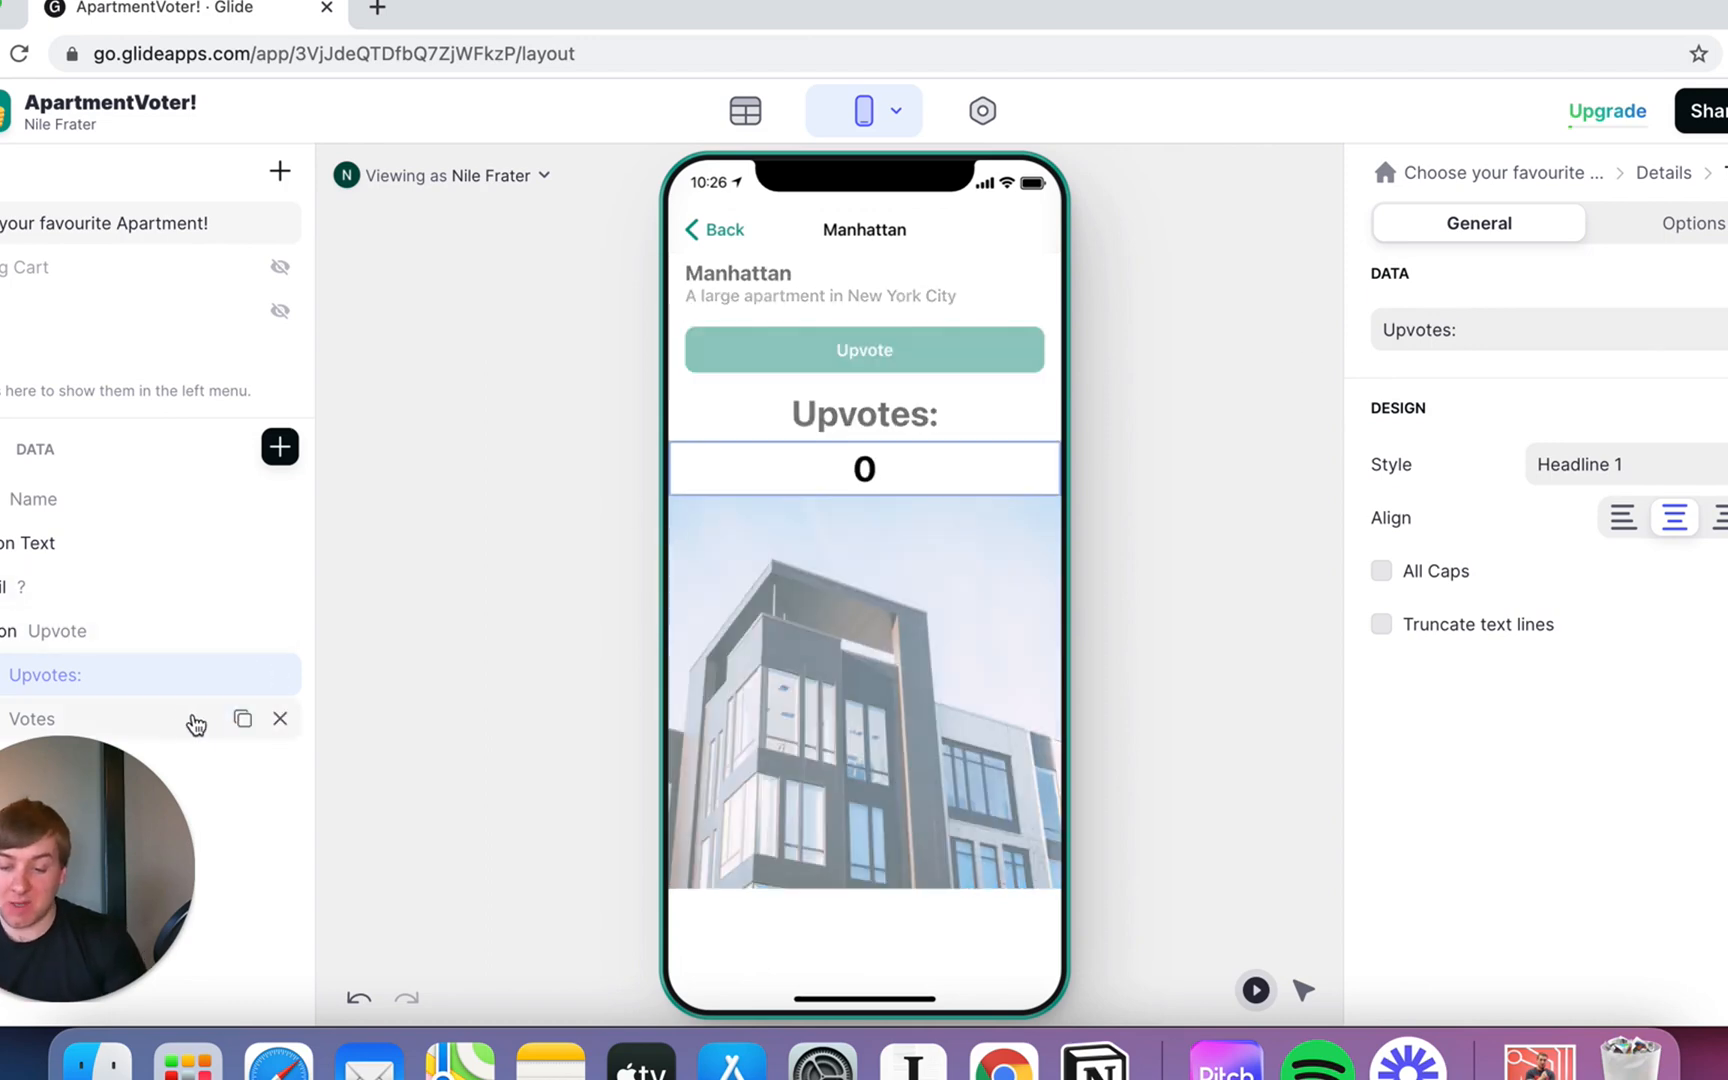
# Review the vote count component's column choices and keep it on Votes
pyautogui.click(182, 720)
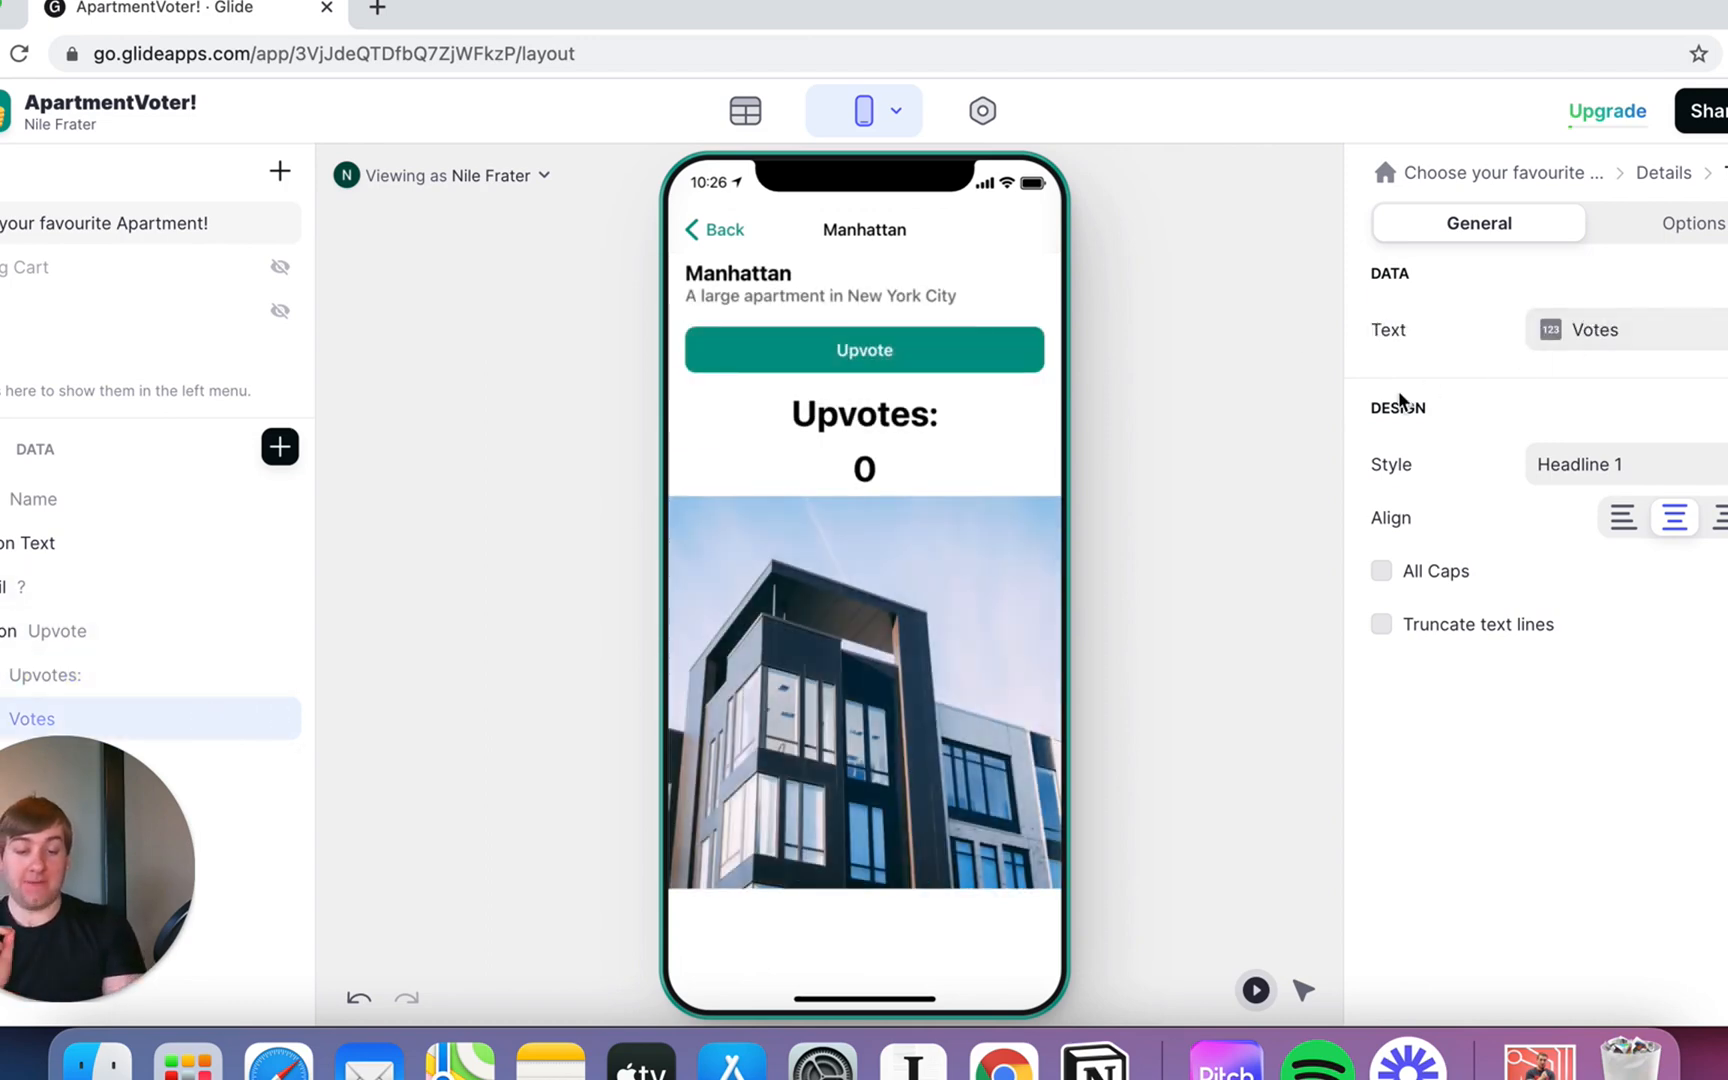
pyautogui.click(1594, 330)
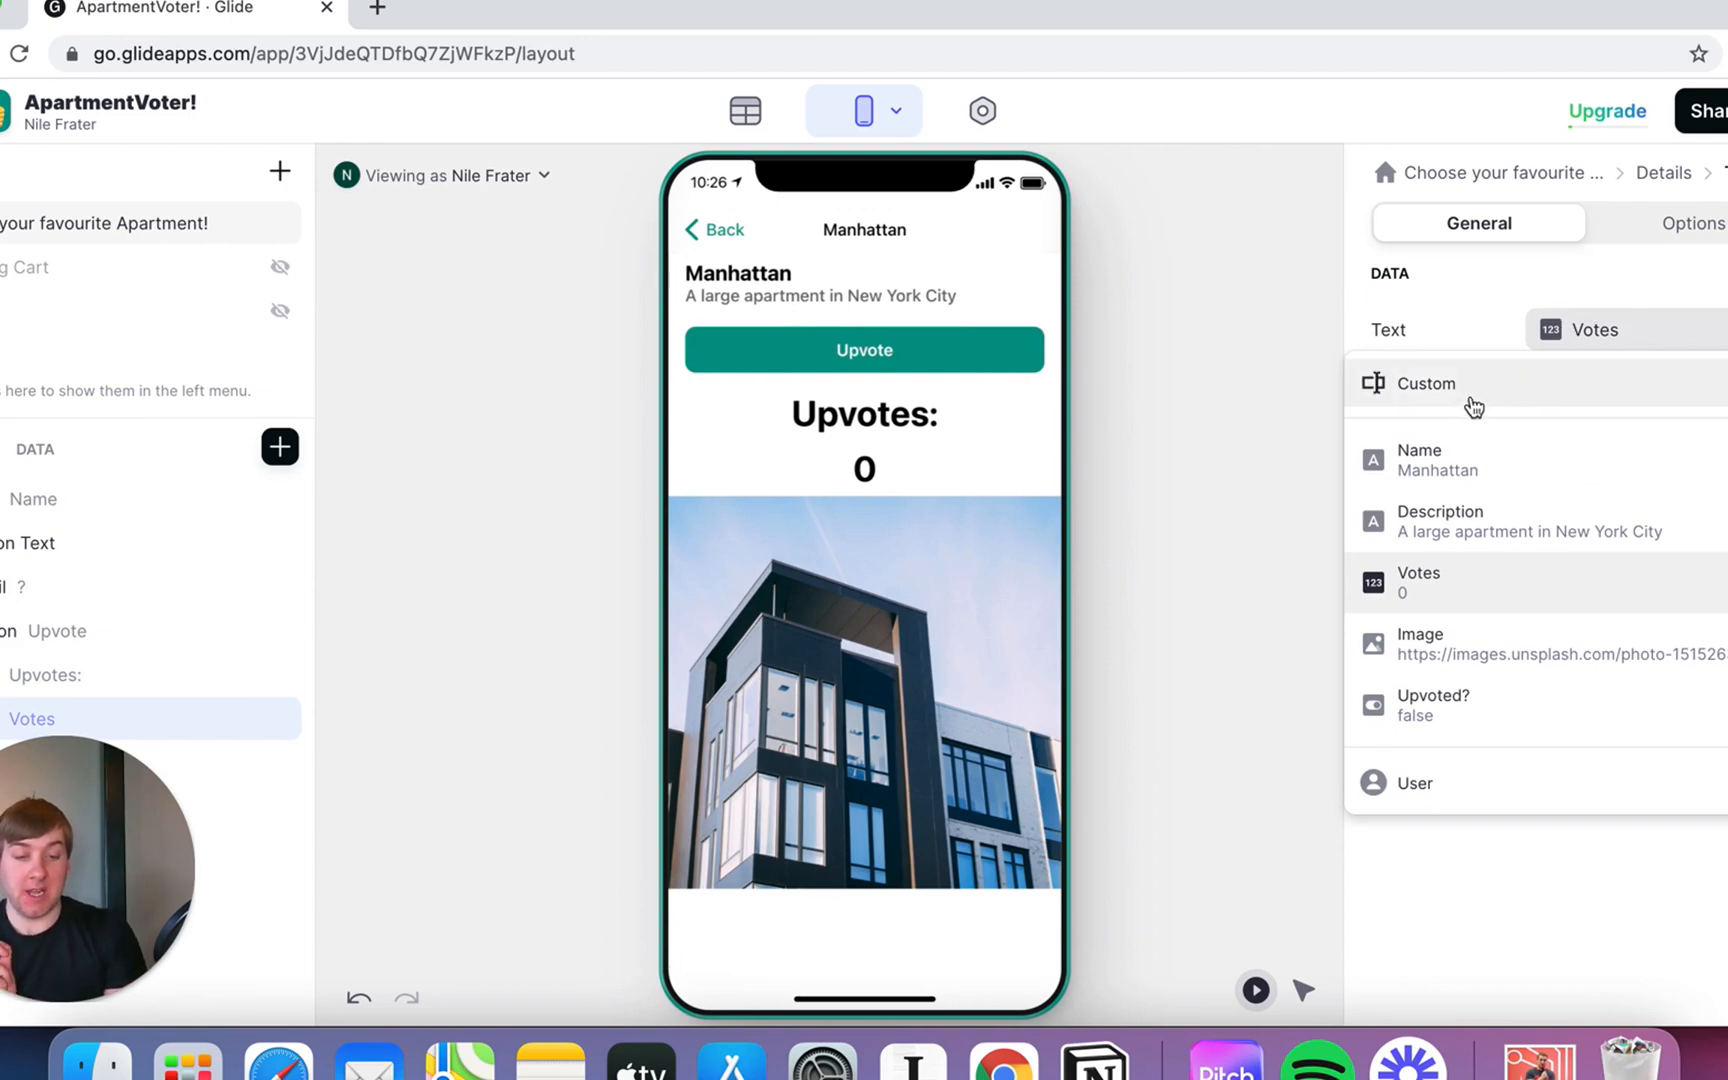
pyautogui.click(1415, 594)
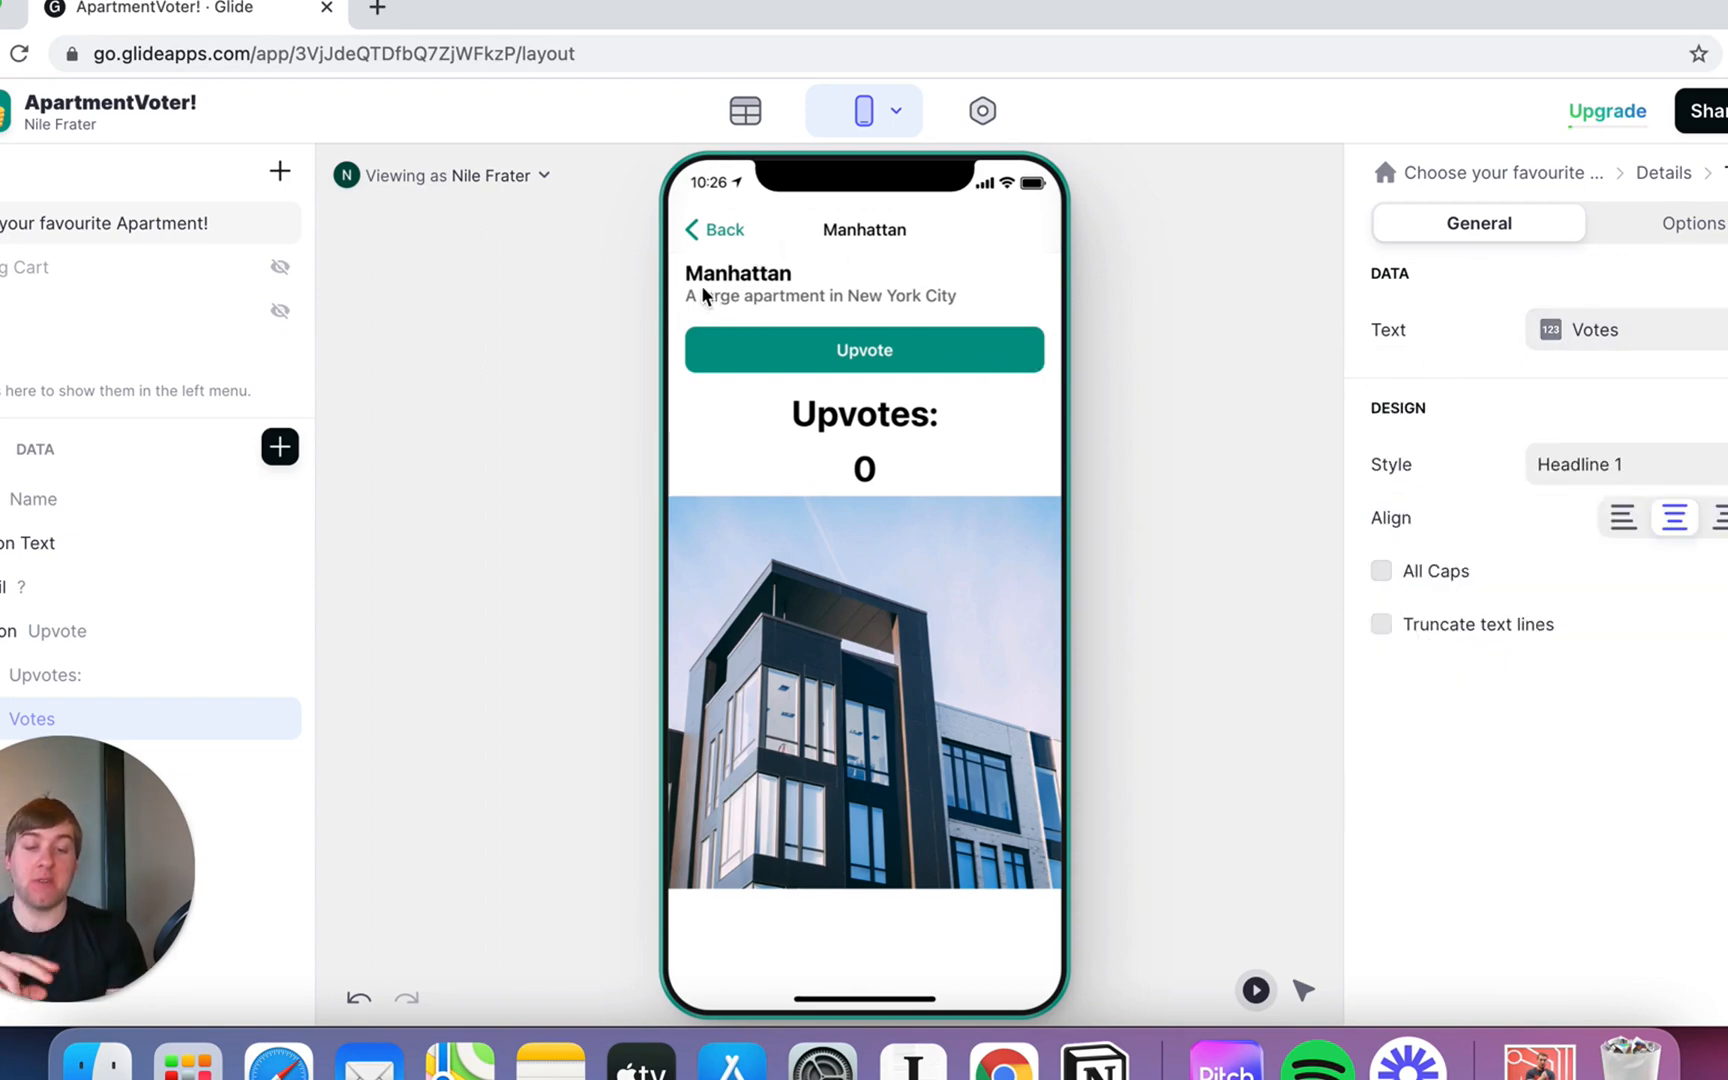
# Confirm Manhattan still shows 0 votes in the Apartments table, then return to the layout preview
pyautogui.click(731, 234)
pyautogui.click(744, 111)
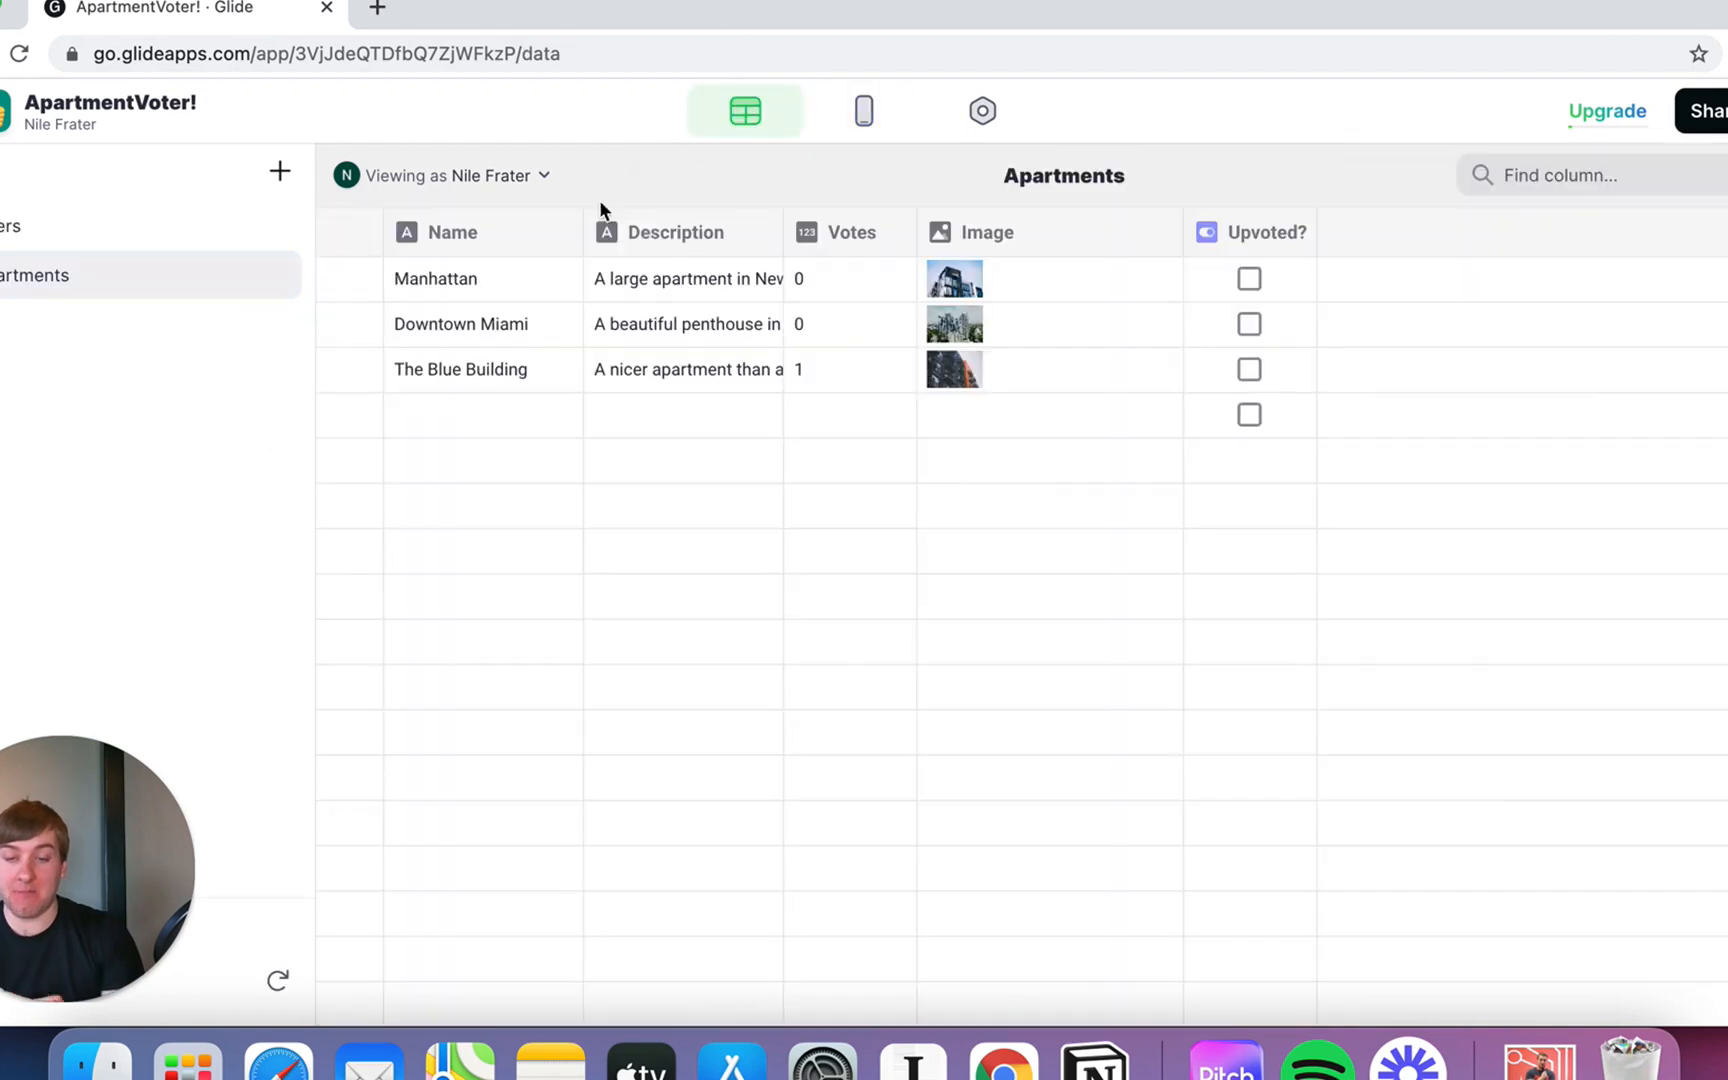
pyautogui.click(480, 283)
pyautogui.click(808, 278)
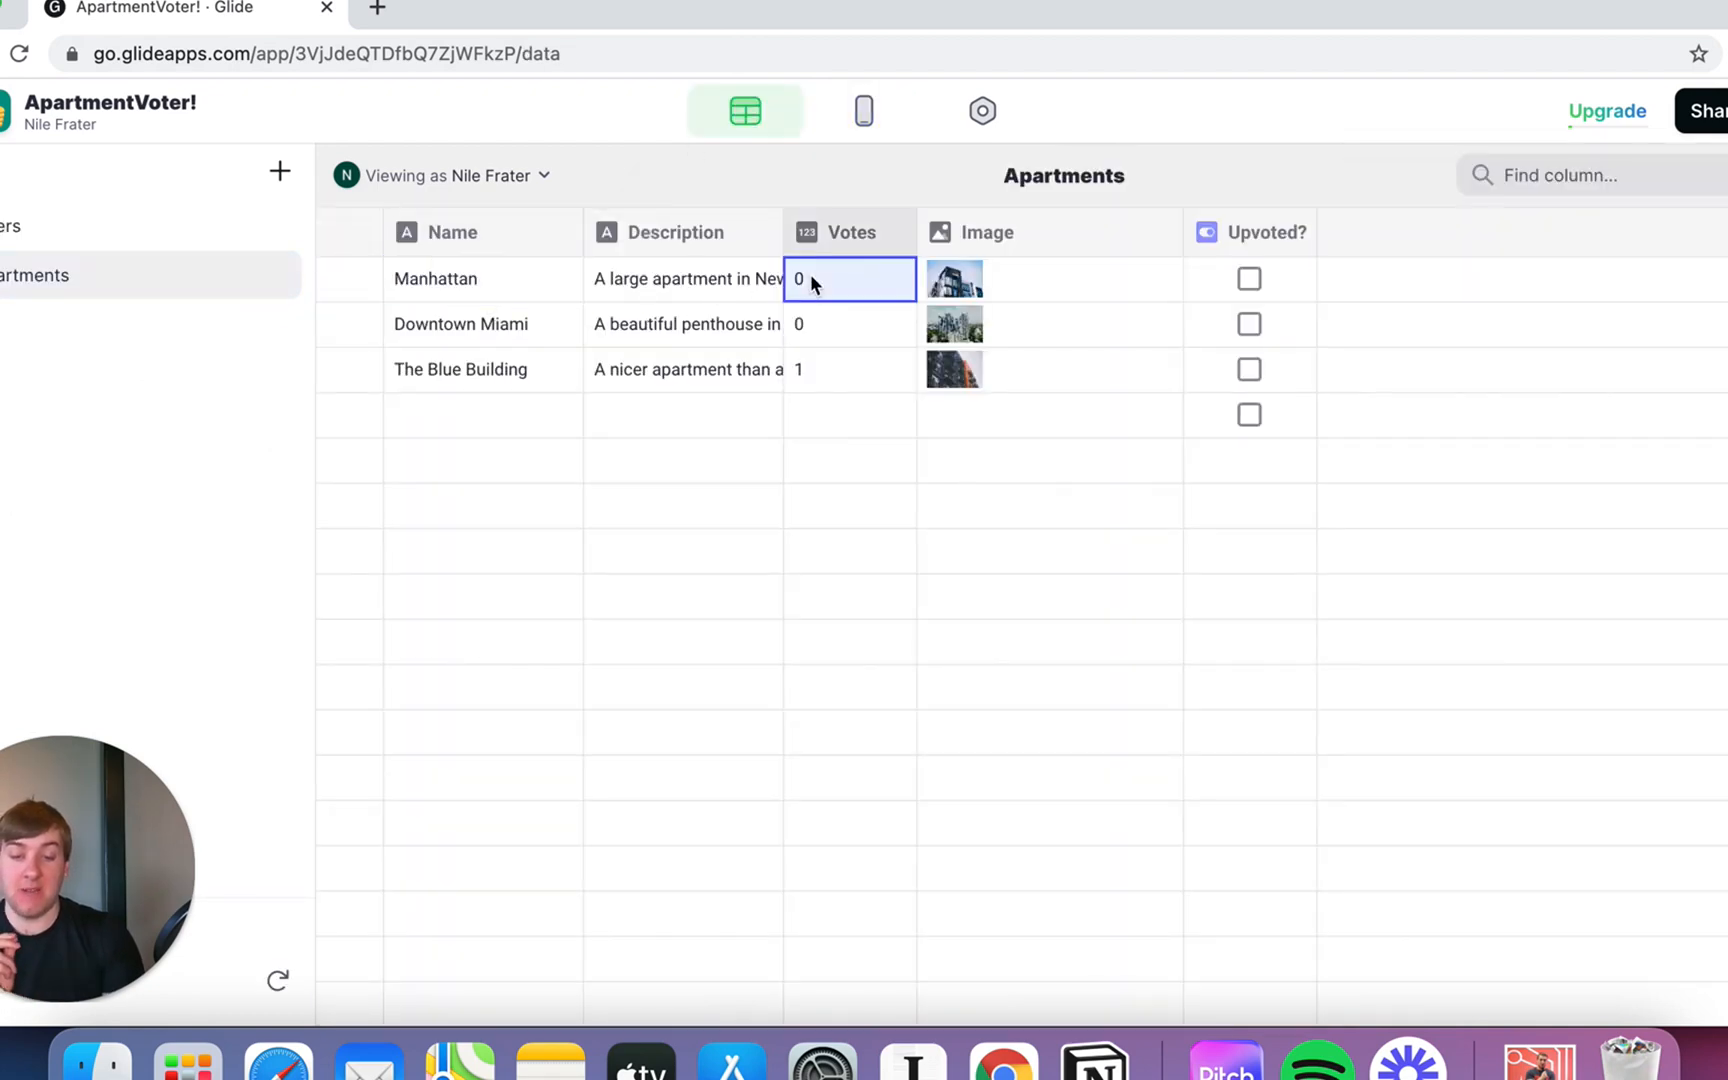
pyautogui.click(865, 110)
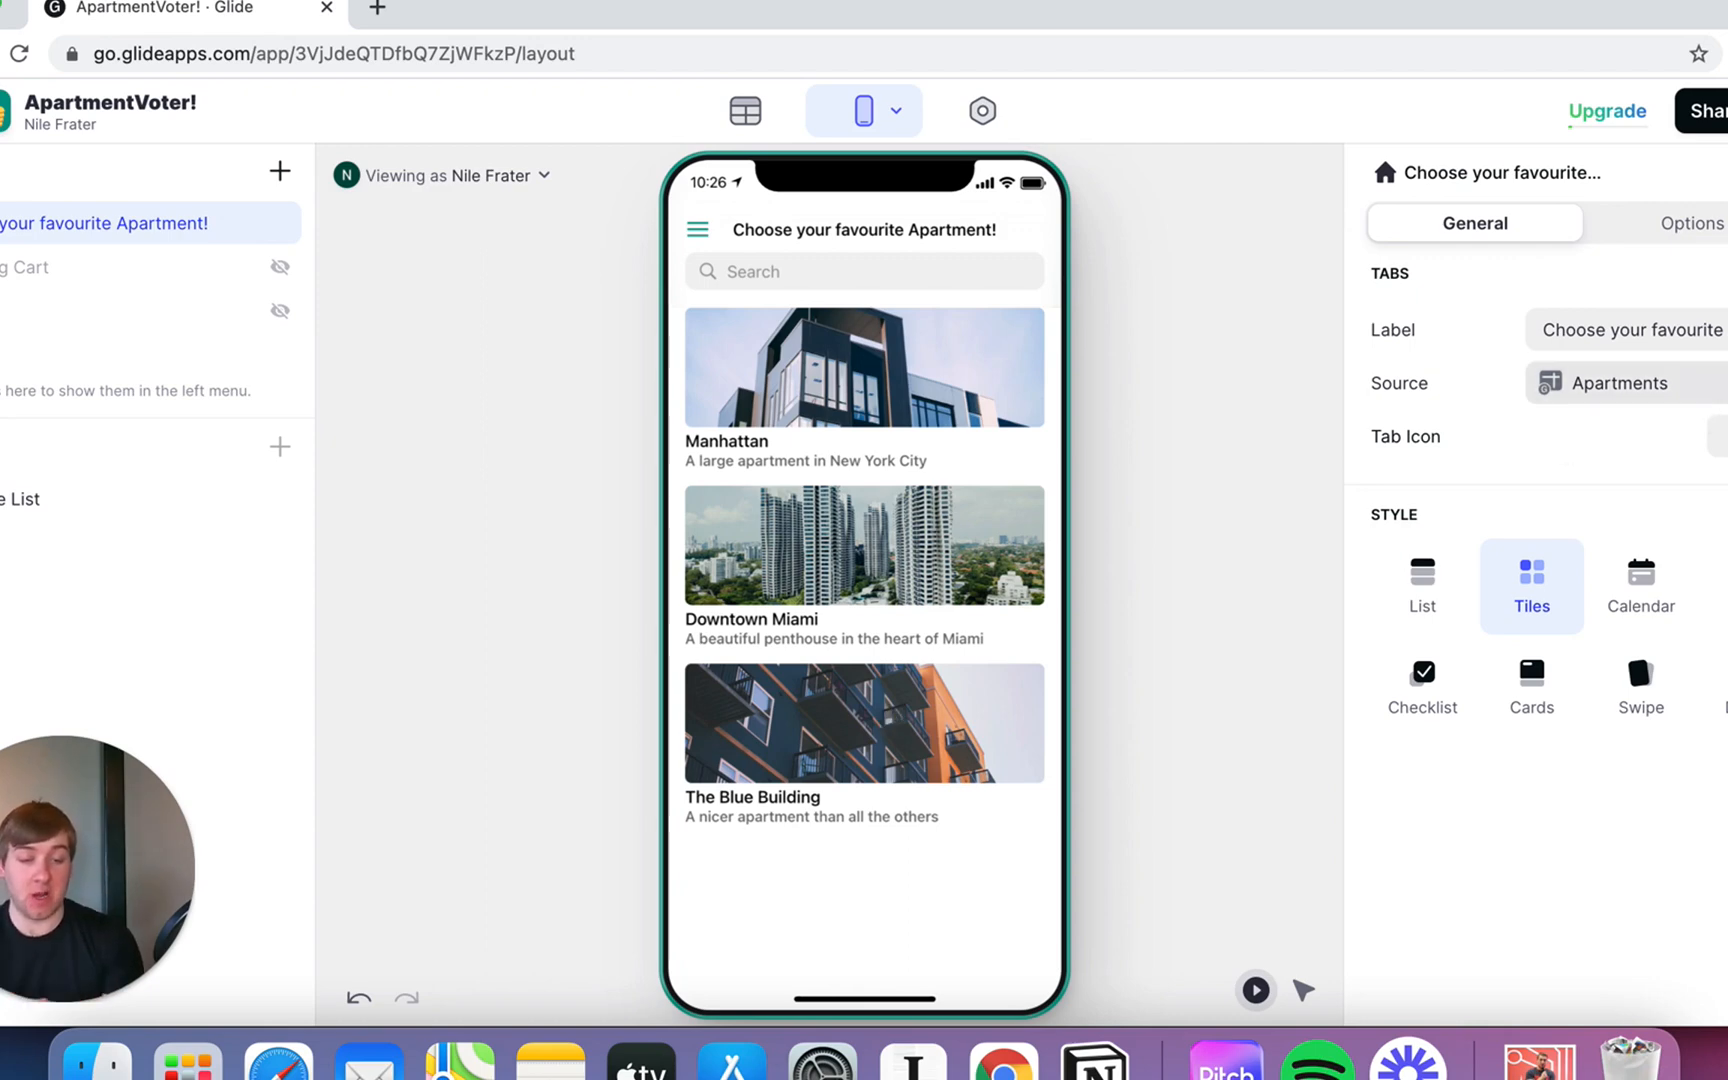
# Set the list tab's data source back to the Apartments sheet
pyautogui.click(1633, 383)
pyautogui.click(1620, 432)
pyautogui.click(1636, 391)
pyautogui.click(1623, 484)
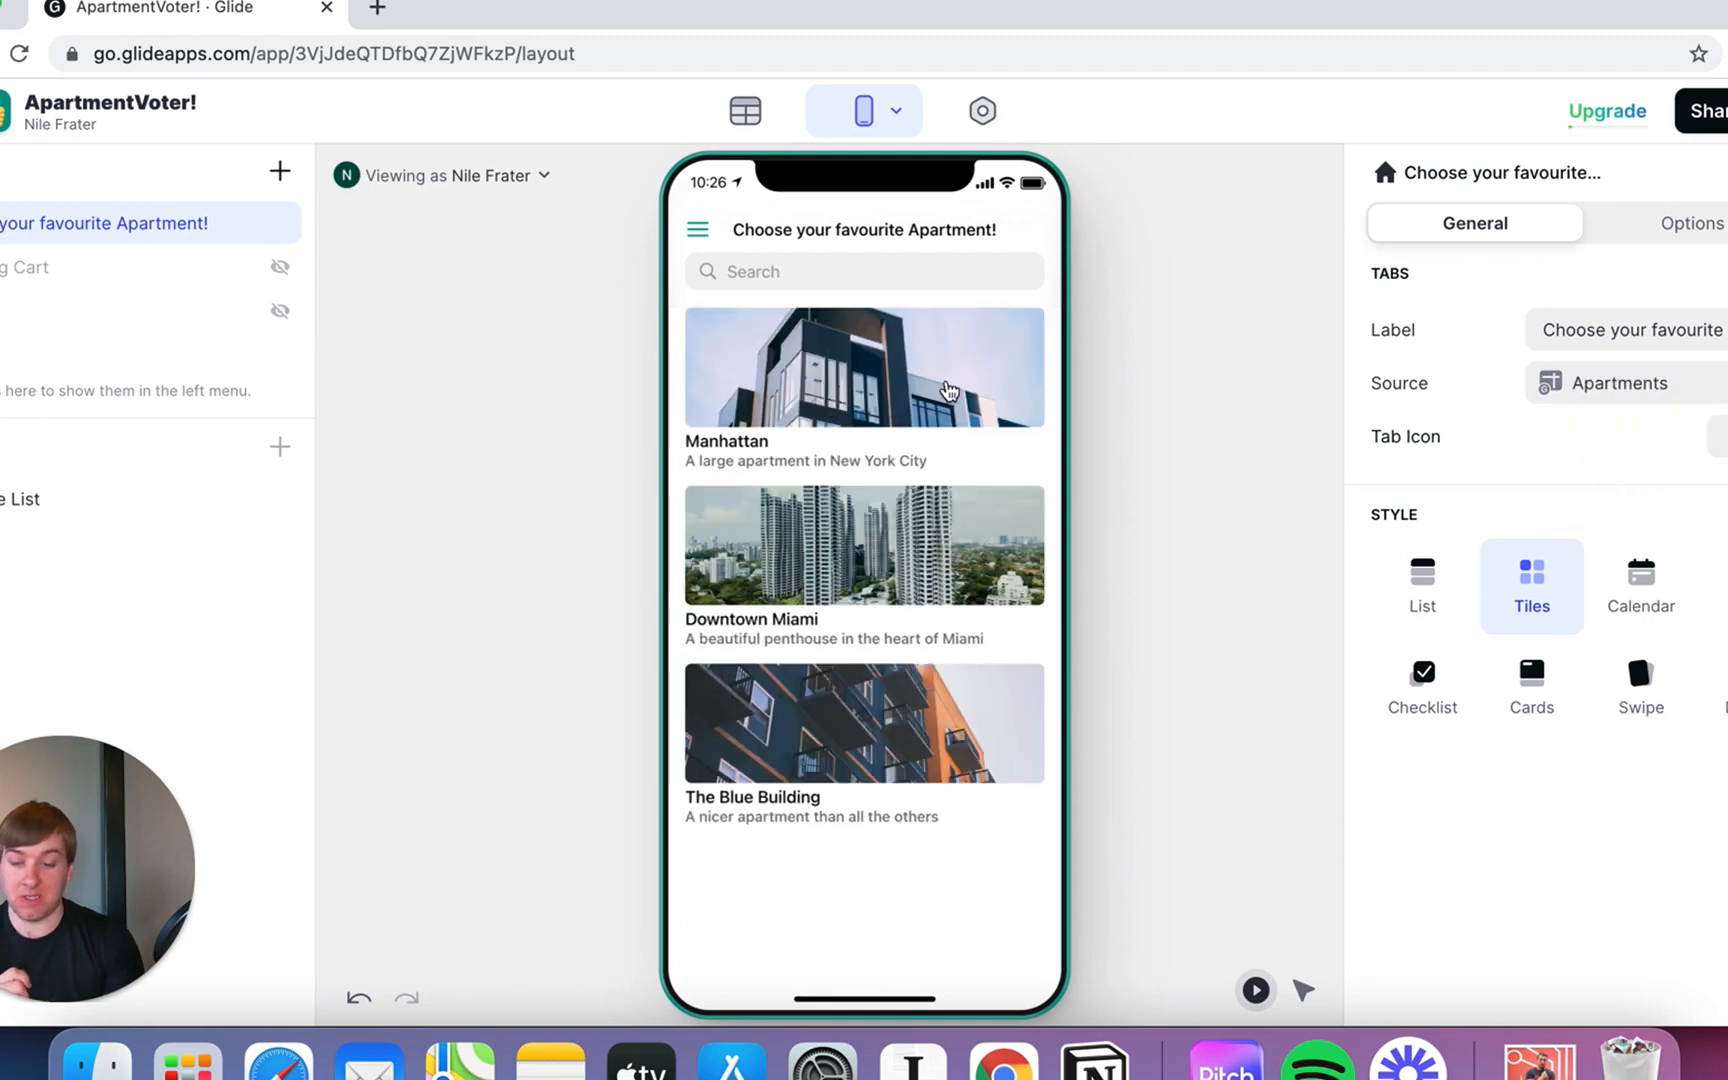
# Select the Upvote button on the Manhattan screen and open its action for editing
pyautogui.click(949, 390)
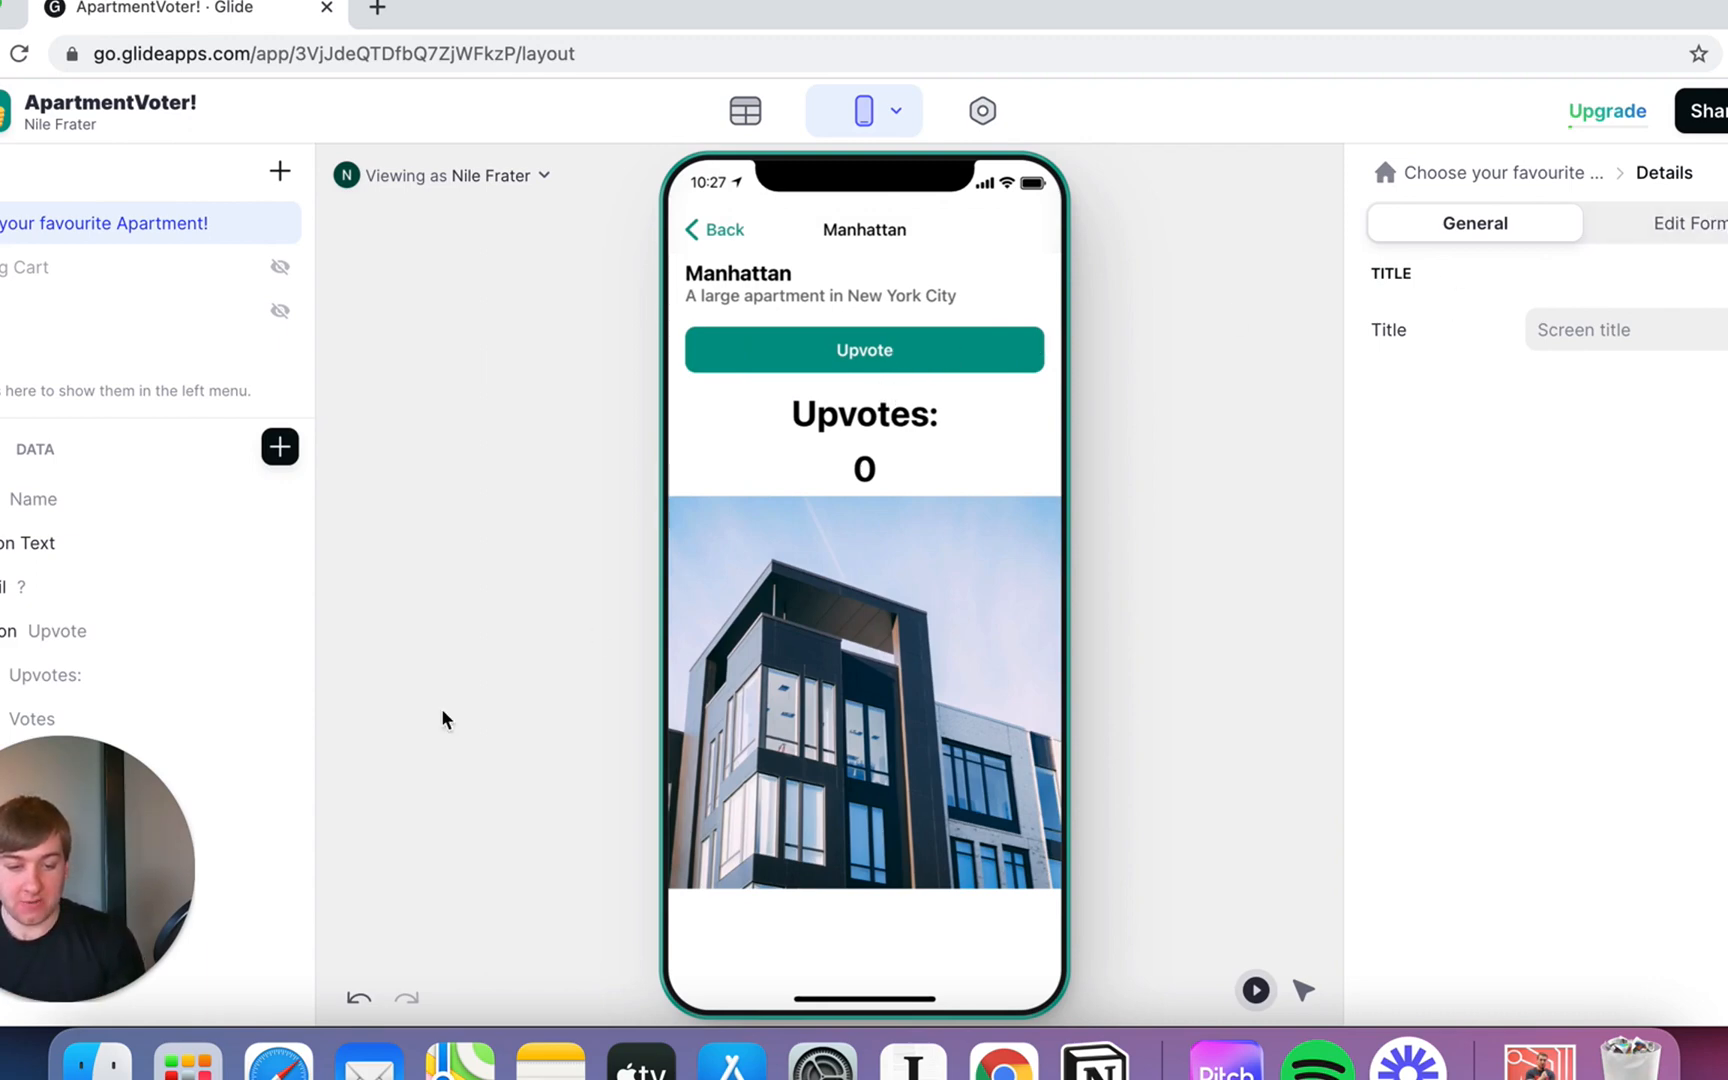
pyautogui.click(54, 630)
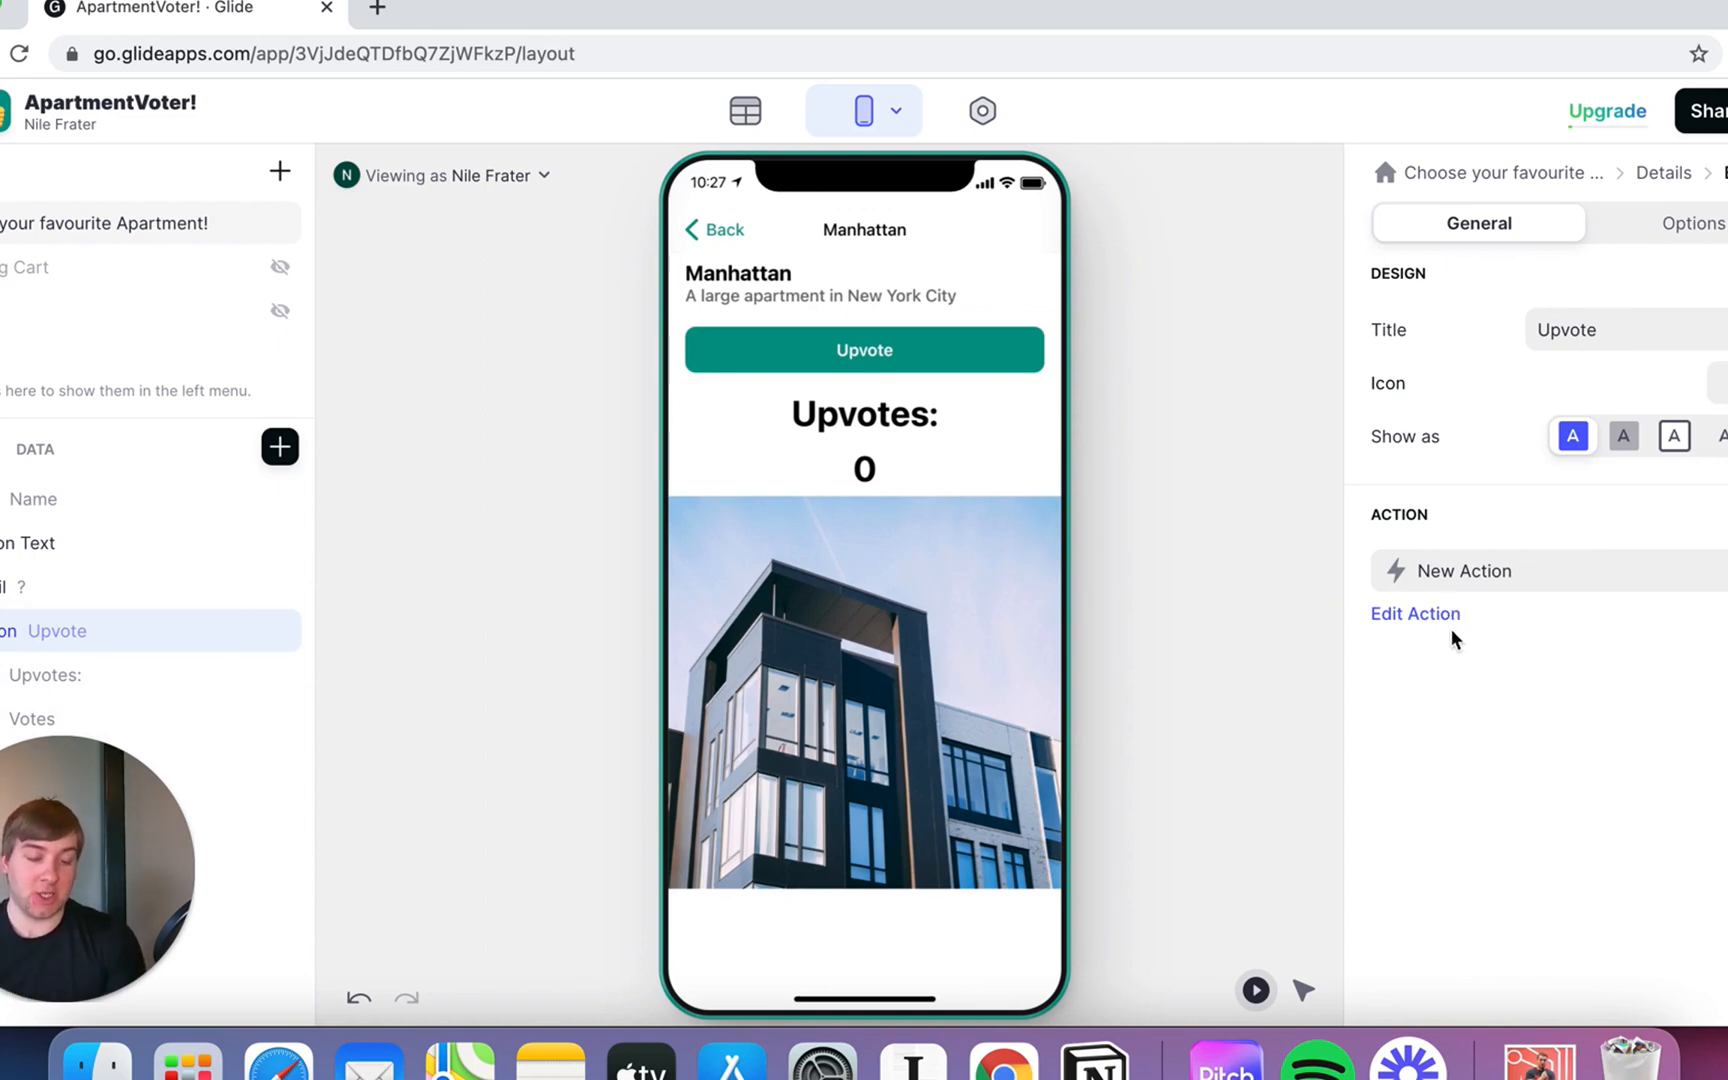
pyautogui.click(1452, 632)
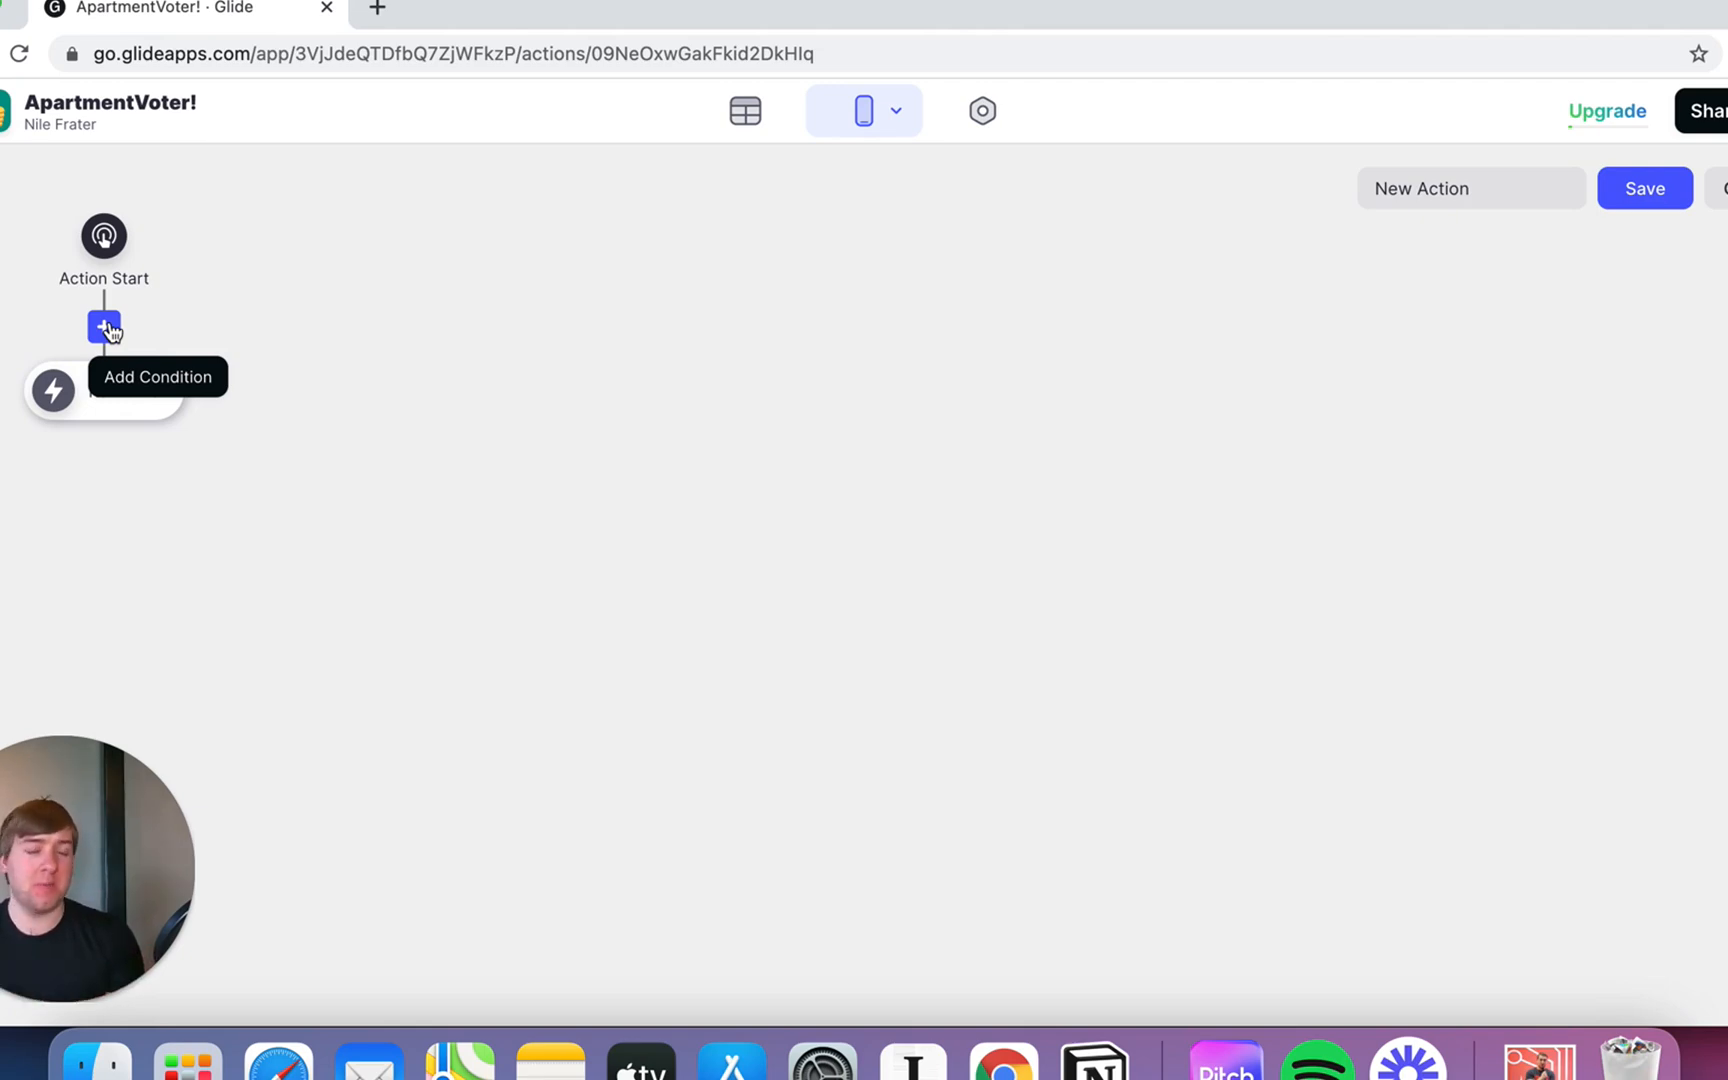
# Add a starting condition reading 'if Upvoted? is False' to the Upvote action
pyautogui.click(105, 327)
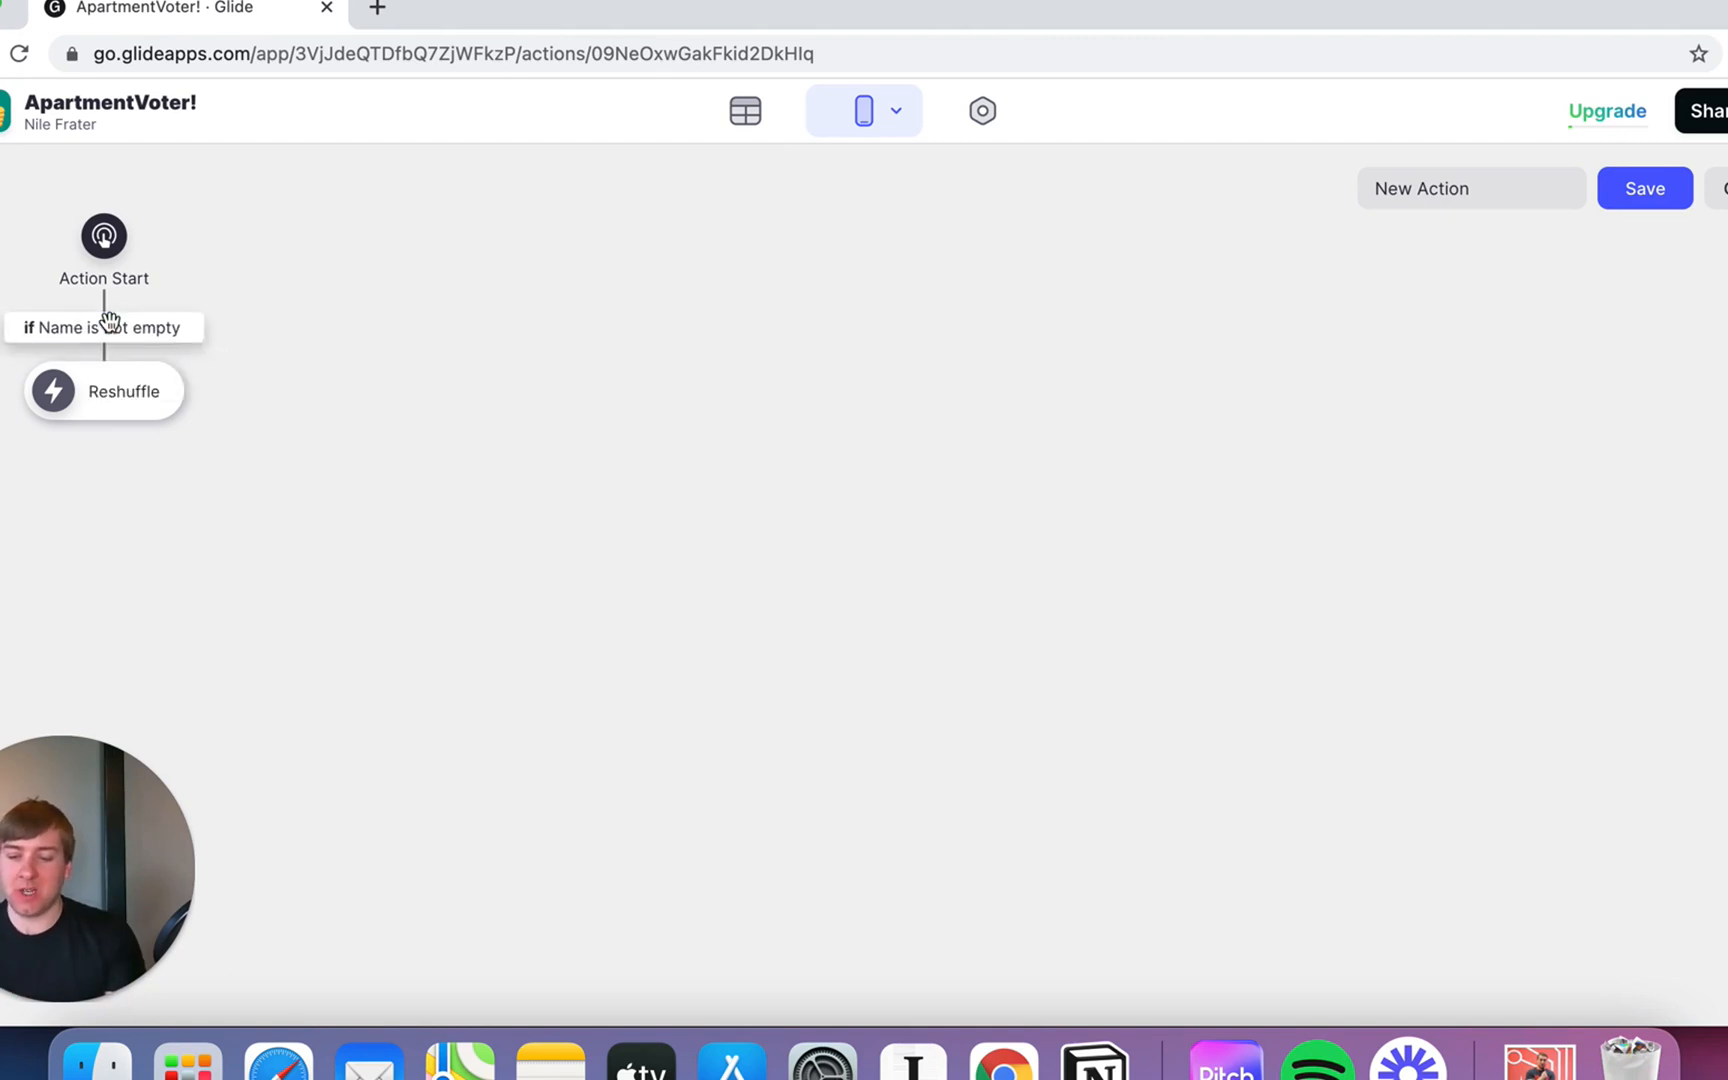
pyautogui.click(77, 332)
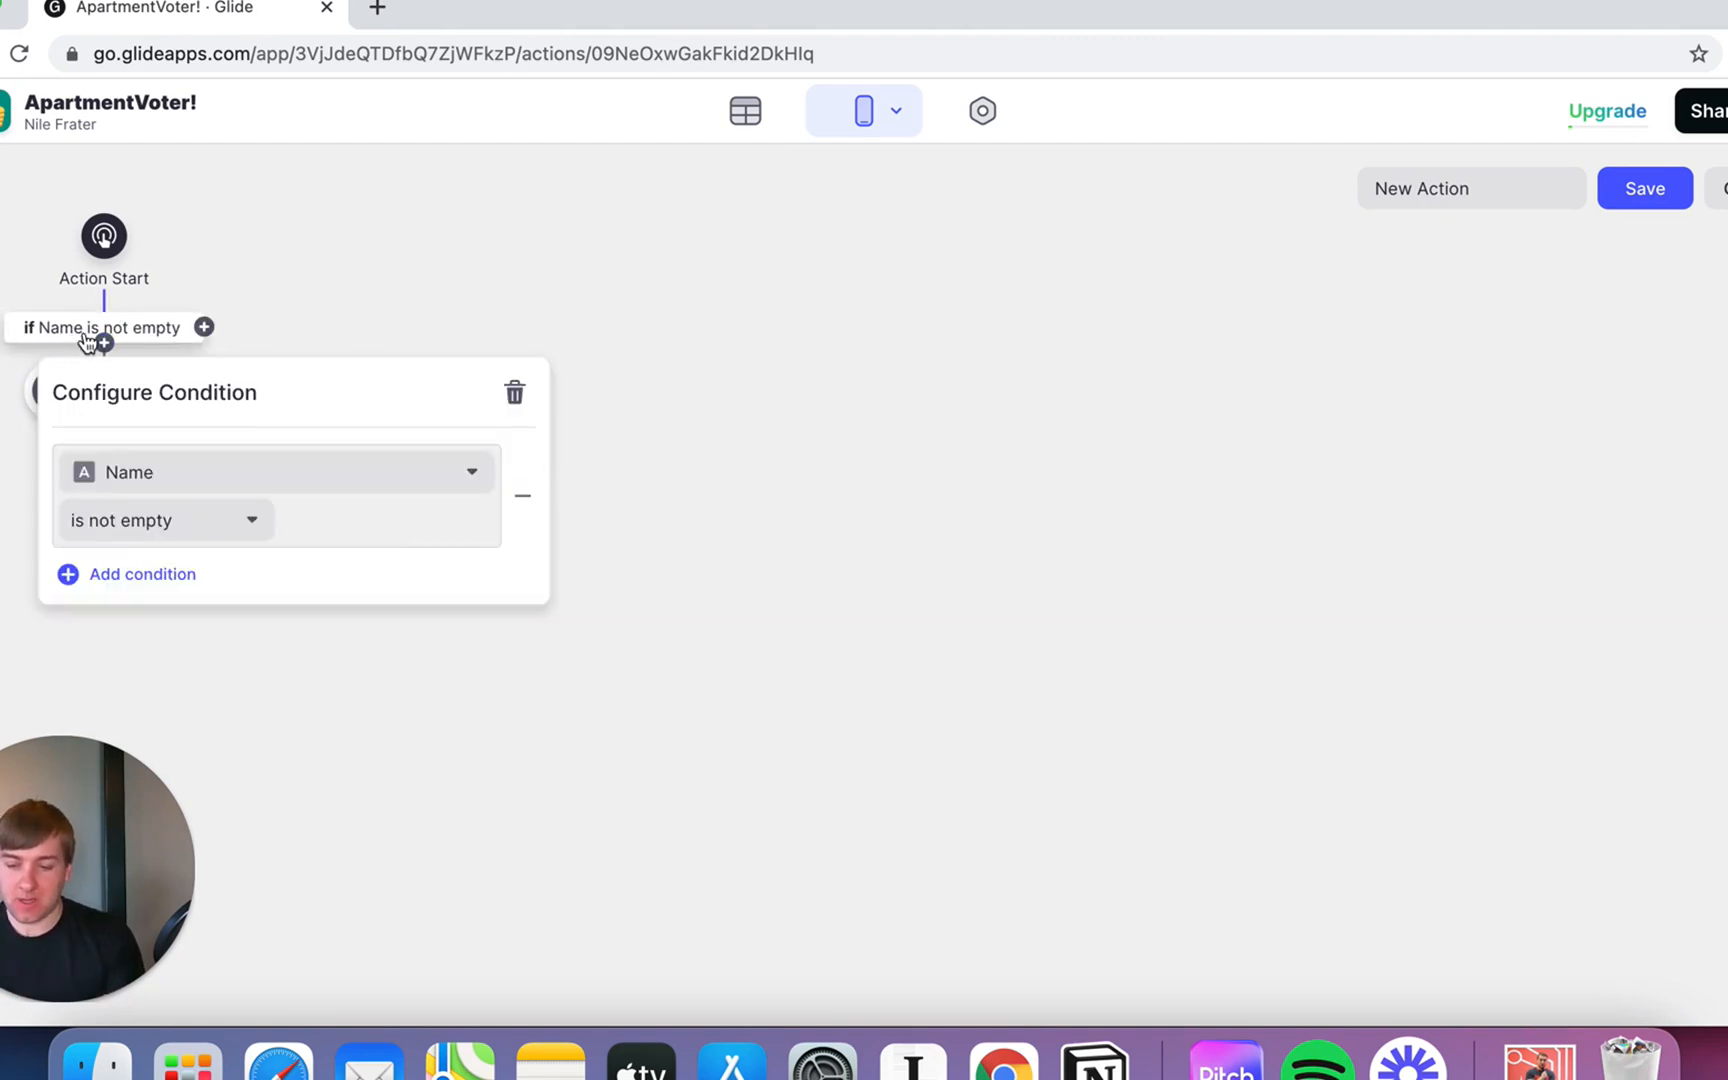
pyautogui.click(300, 477)
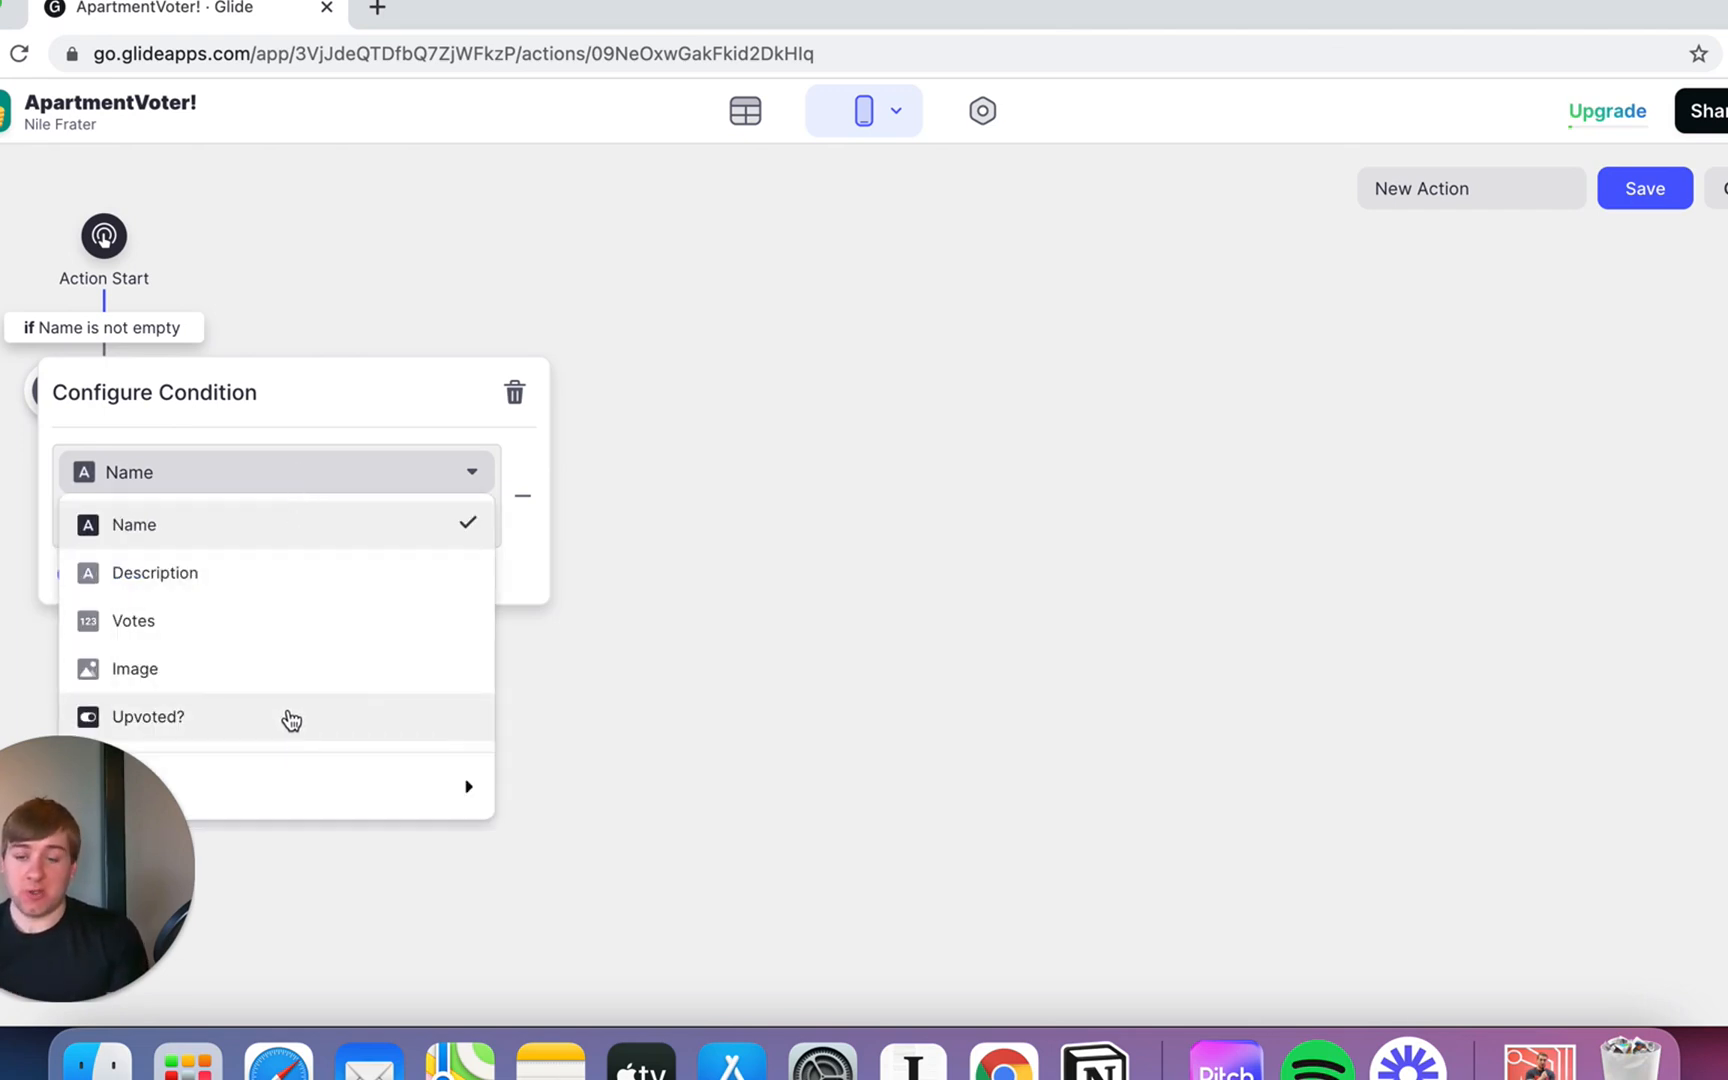
pyautogui.click(290, 719)
pyautogui.click(230, 527)
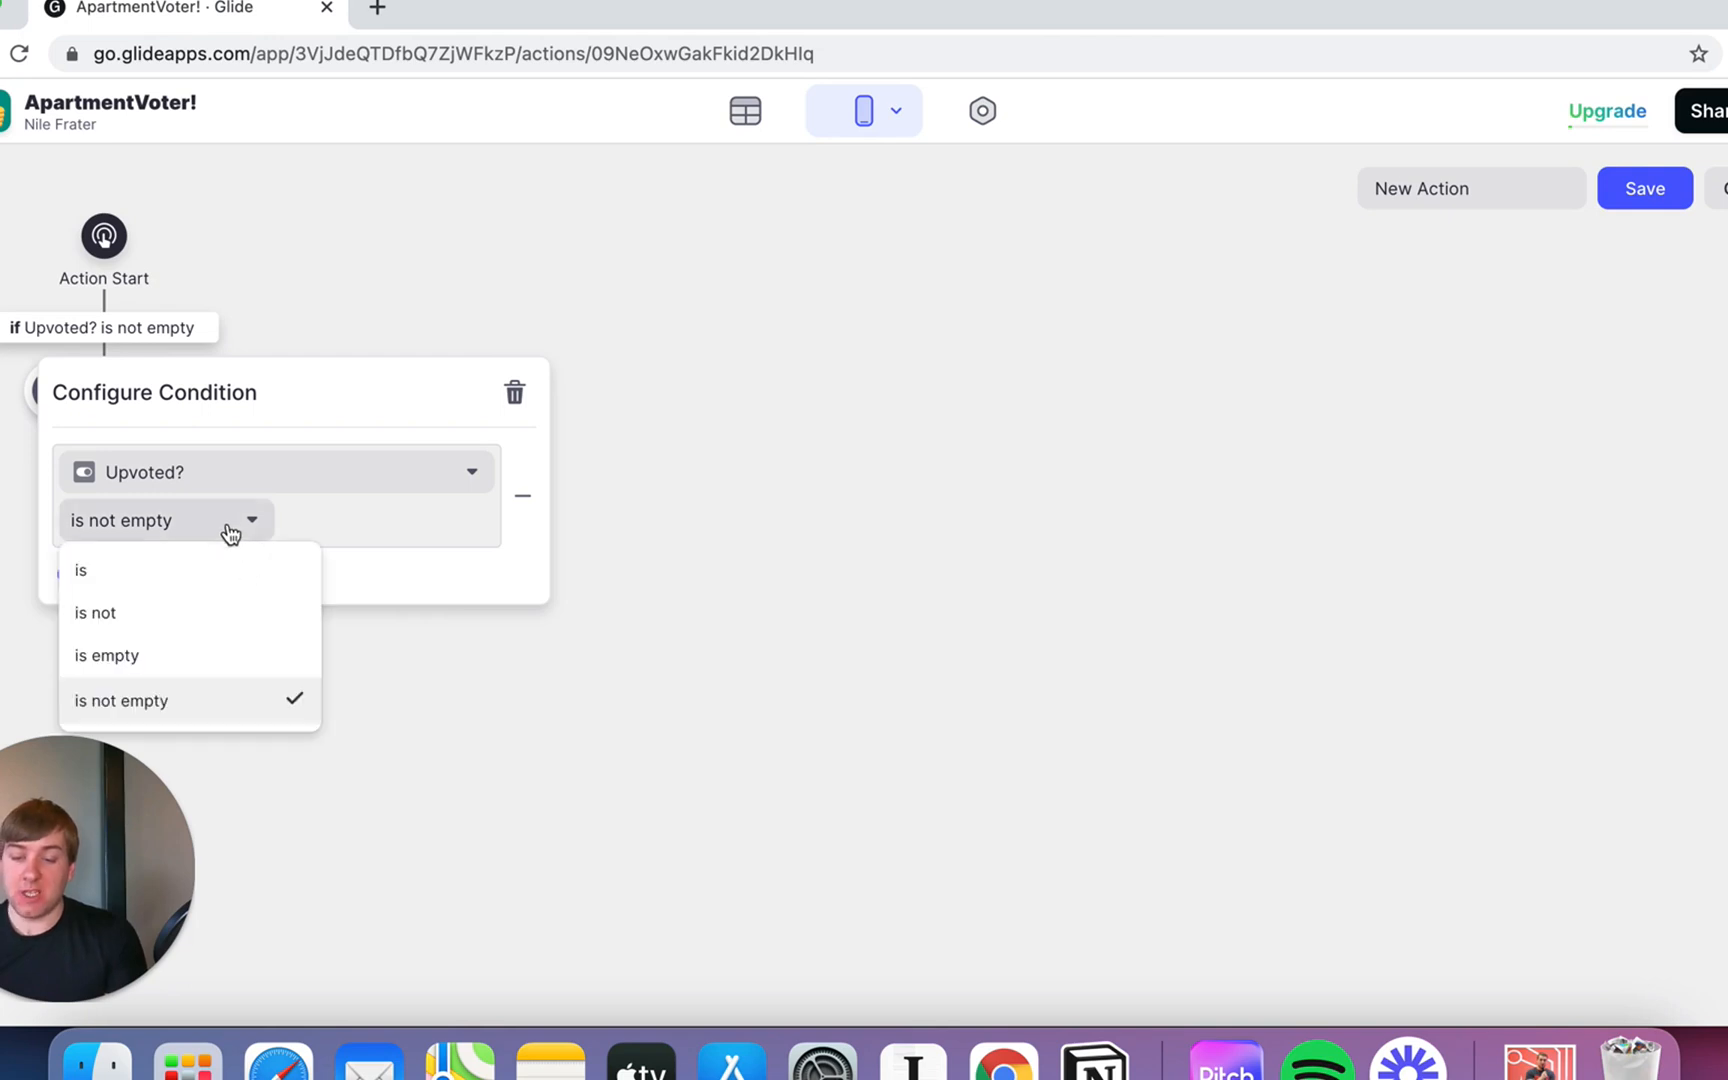
pyautogui.click(228, 573)
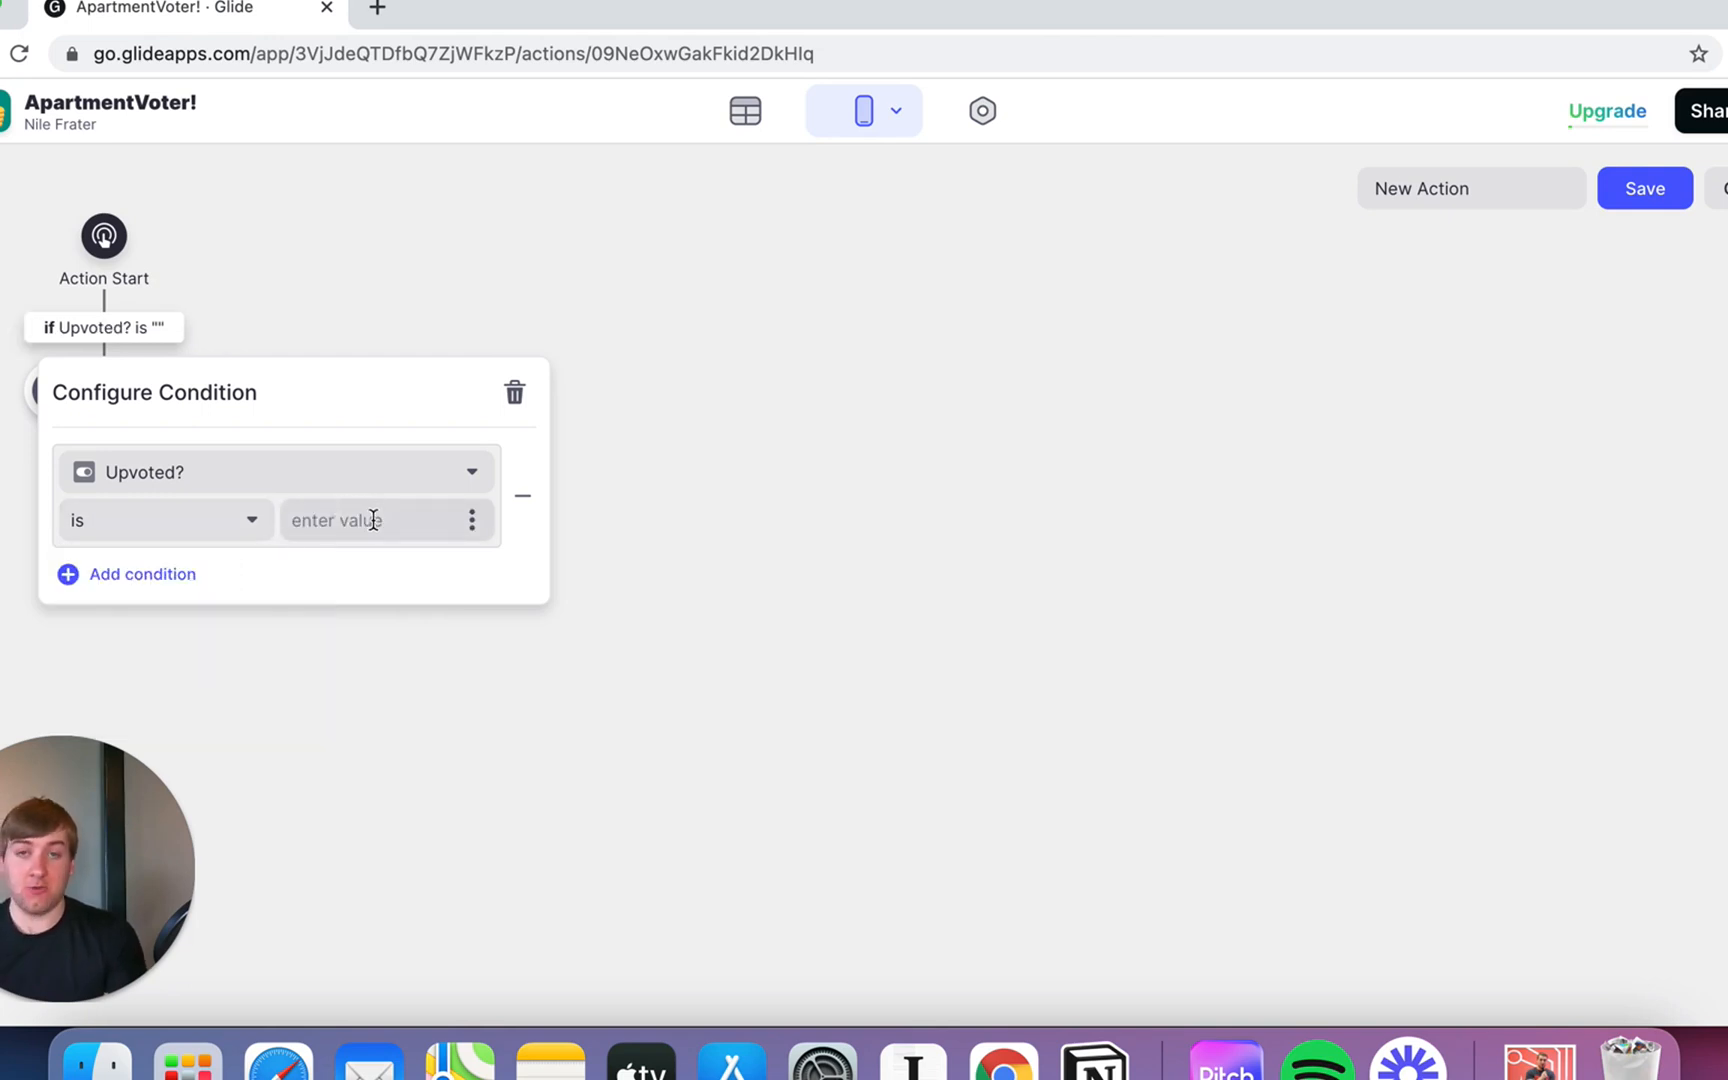
pyautogui.write('True')
pyautogui.press('Return')
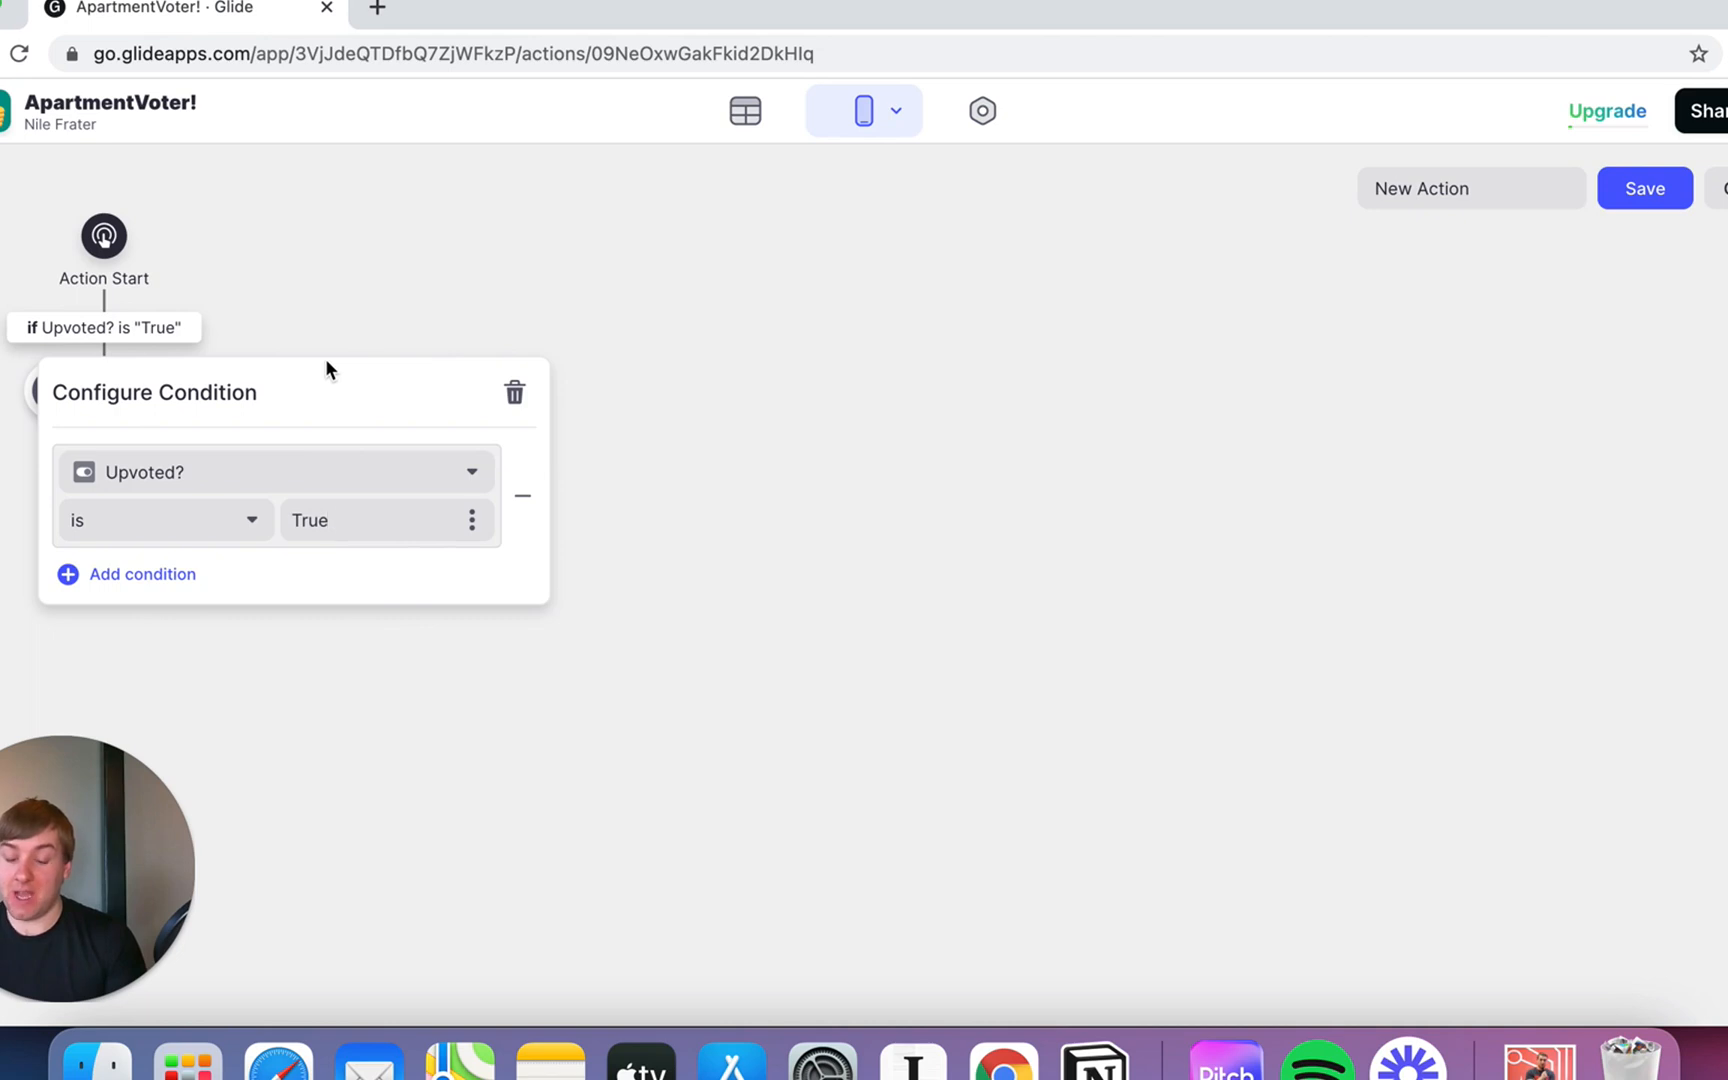
pyautogui.doubleClick(368, 520)
pyautogui.write('False')
pyautogui.click(415, 410)
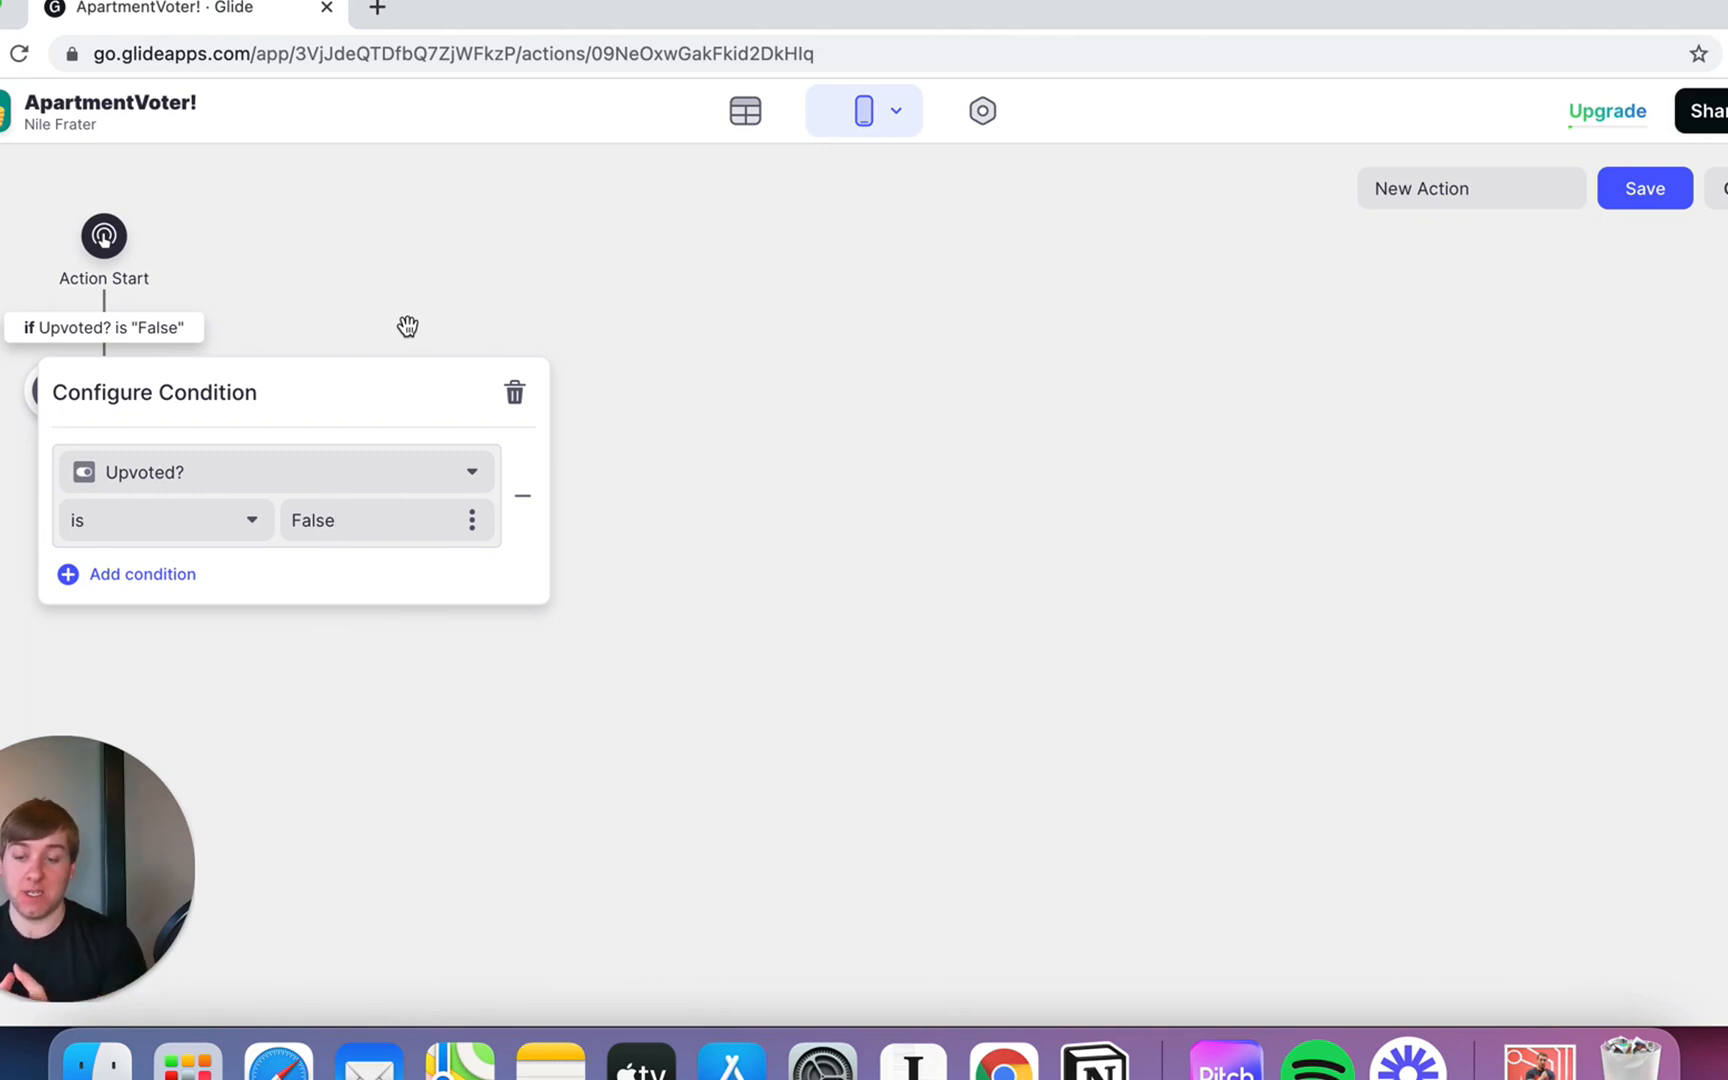
pyautogui.click(405, 317)
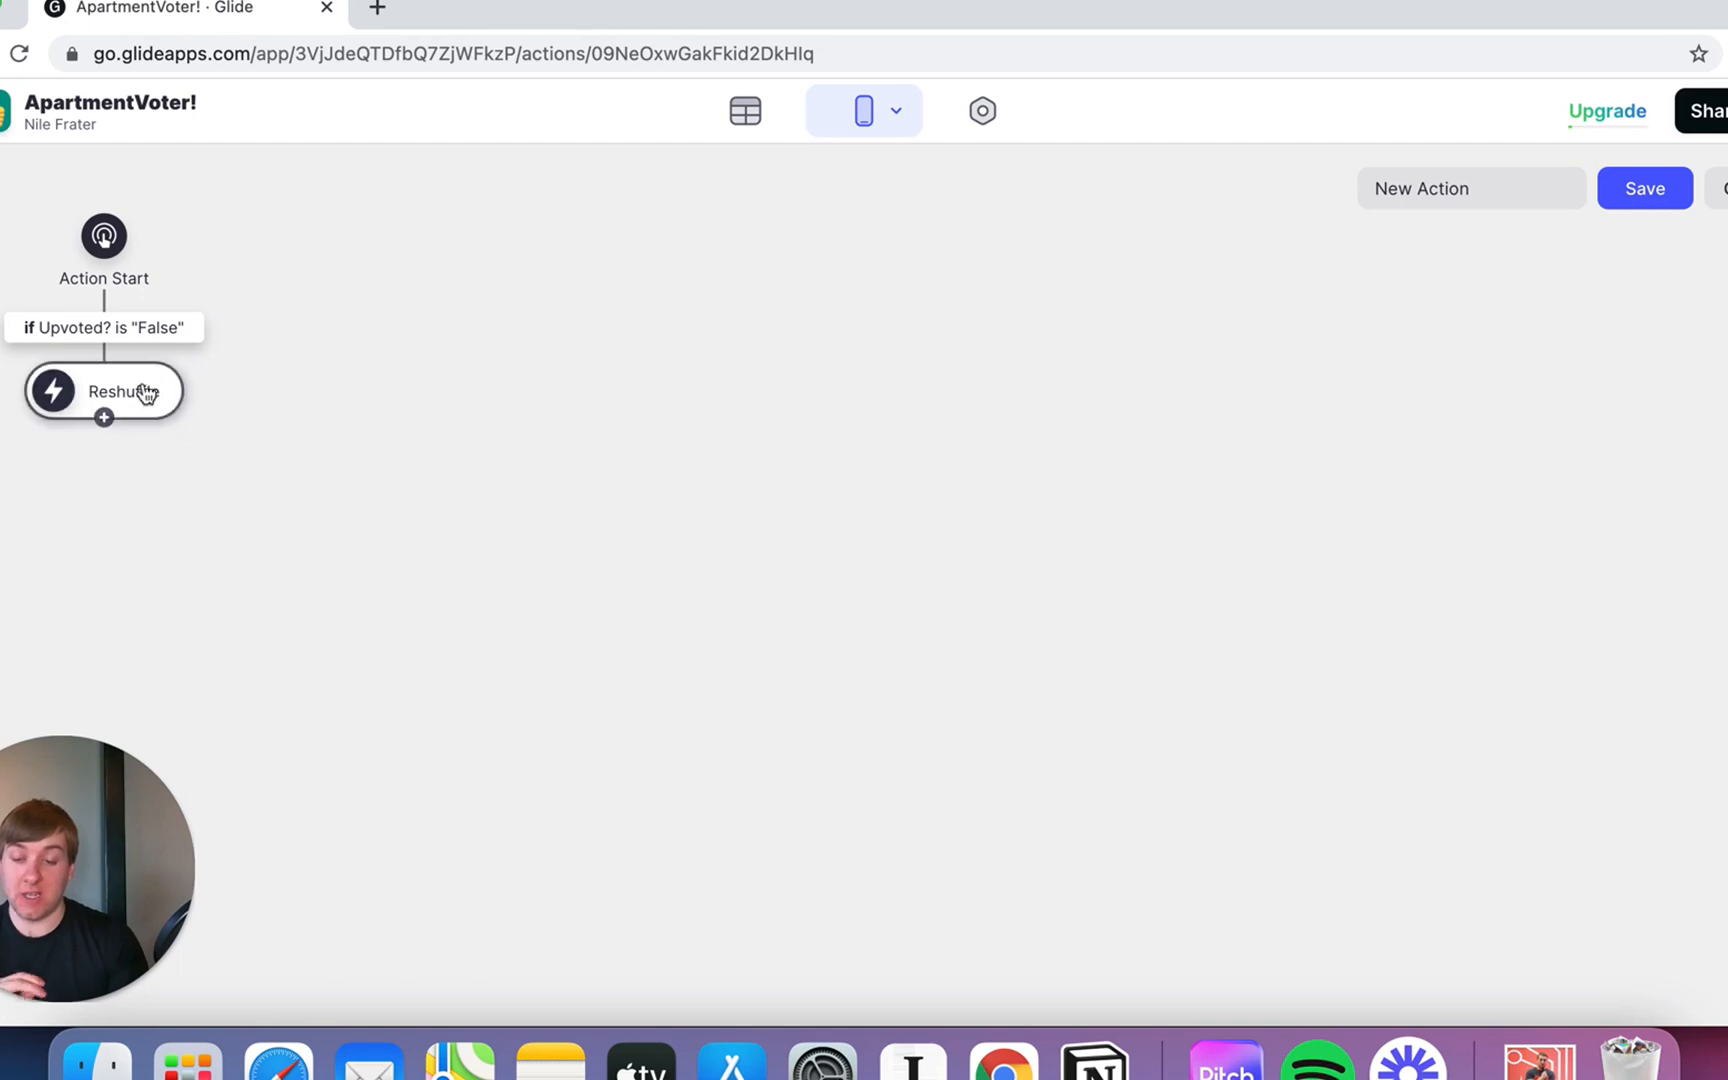
# Add an empty else branch alongside the condition
pyautogui.click(207, 333)
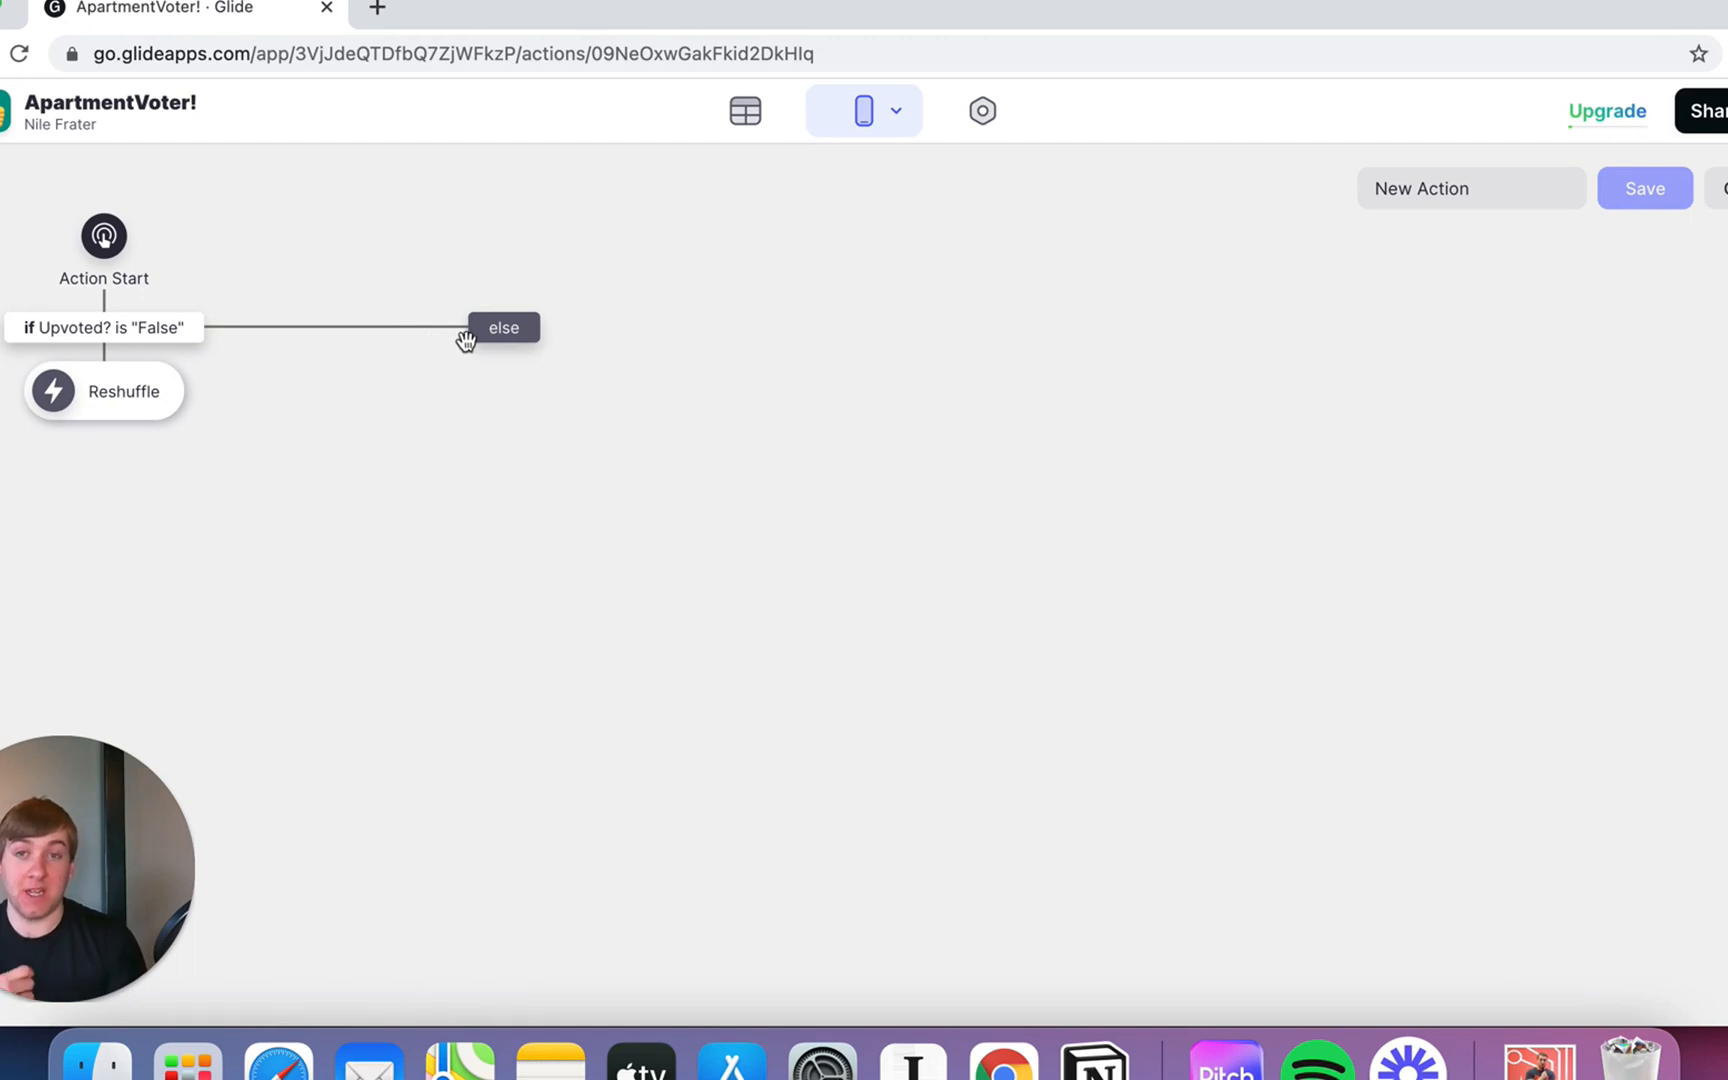
pyautogui.click(506, 344)
pyautogui.click(524, 308)
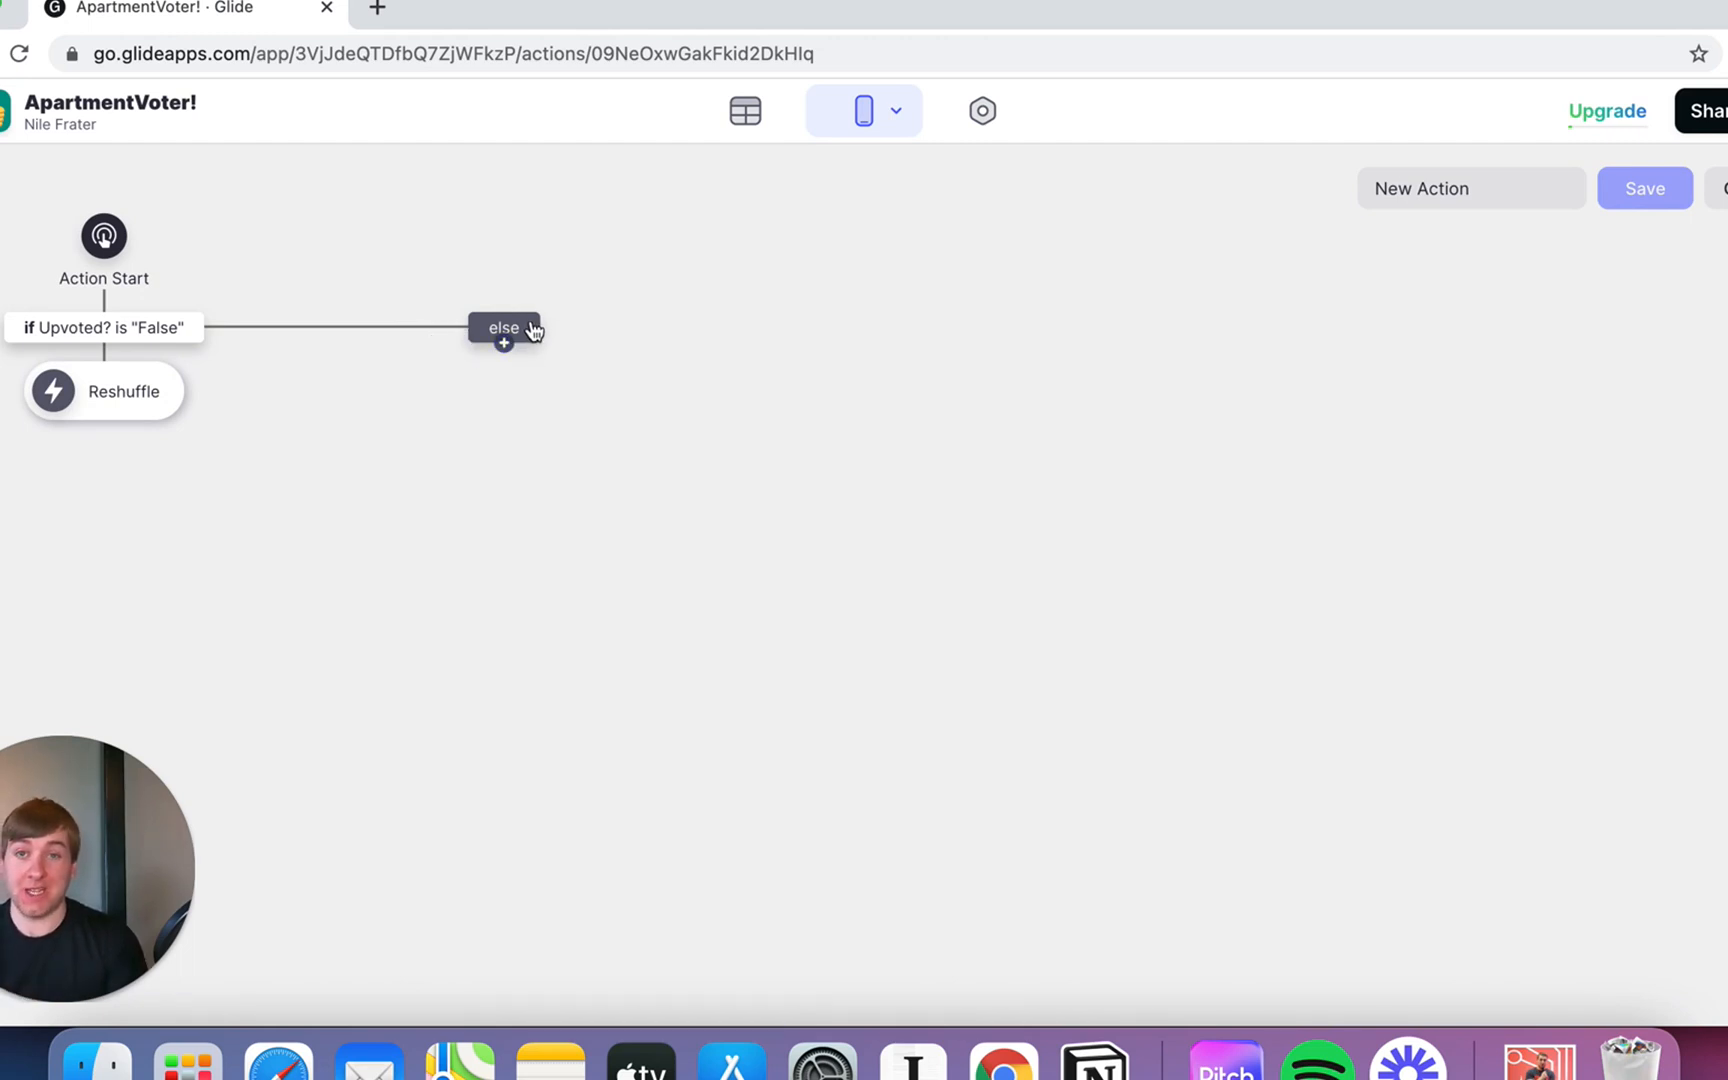
# Delete the Reshuffle step from the action flow
pyautogui.moveTo(104, 392)
pyautogui.click(104, 417)
pyautogui.click(221, 391)
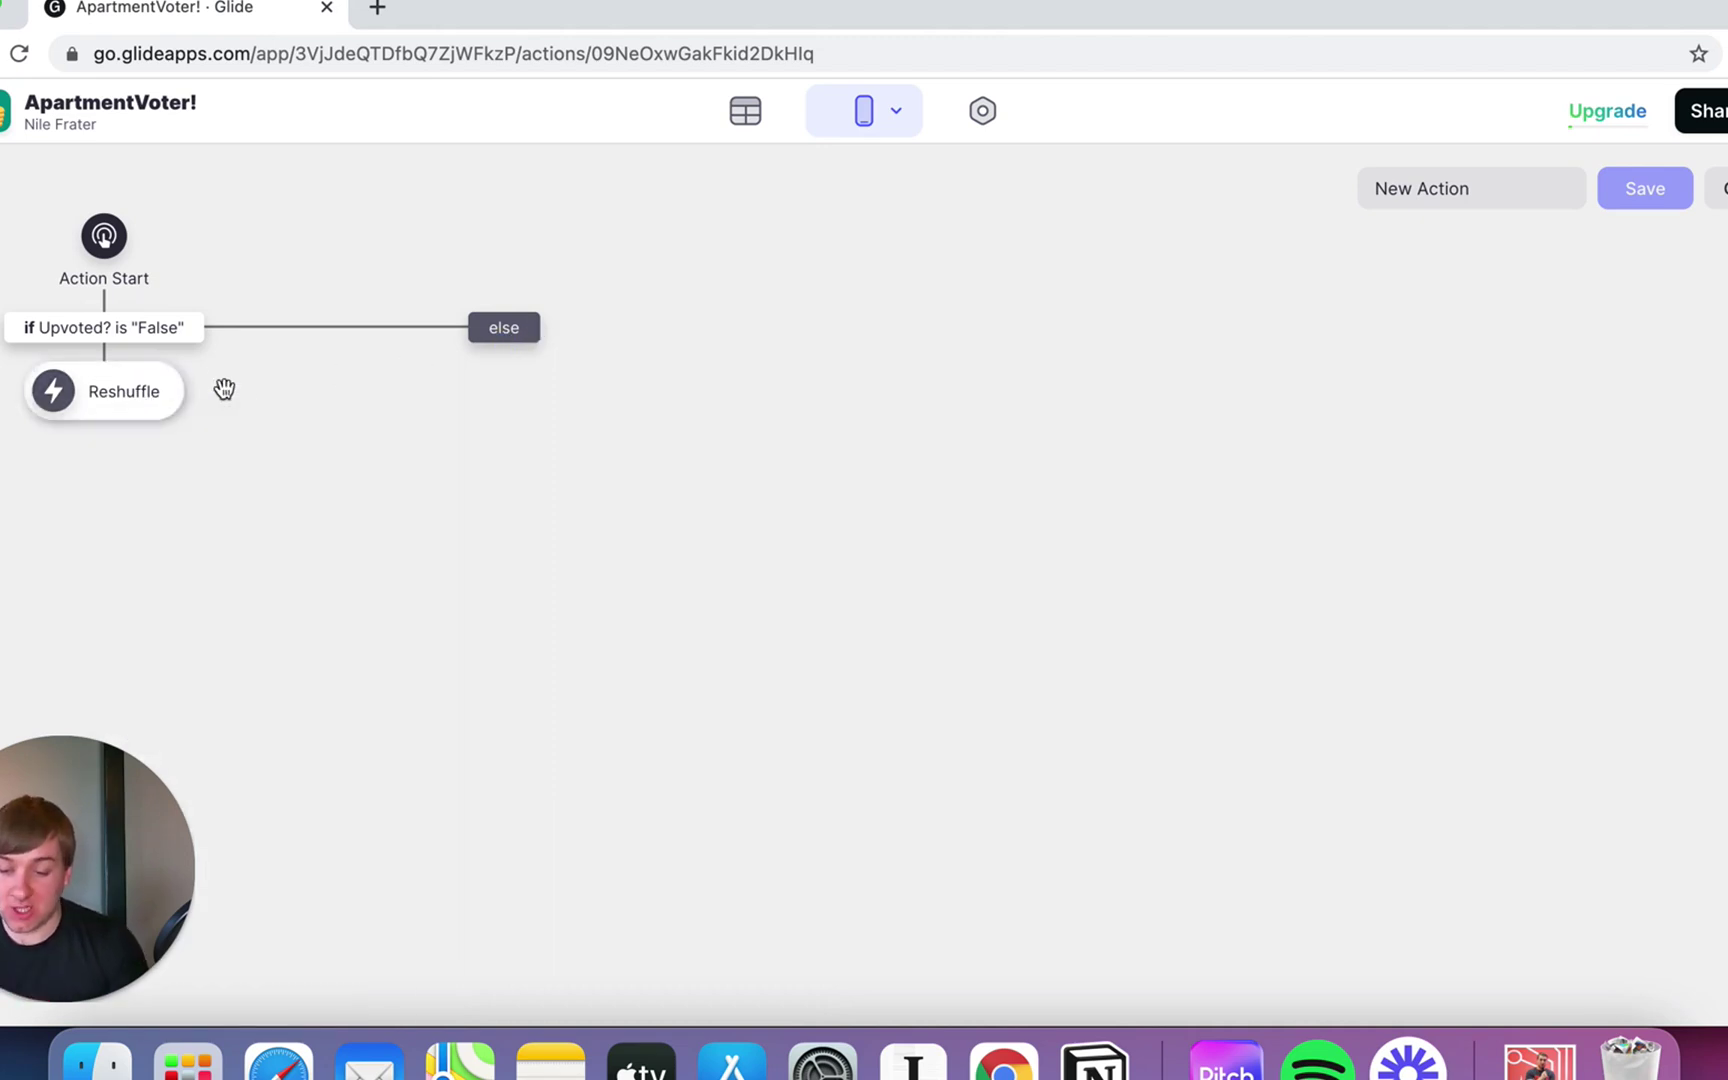
pyautogui.click(123, 393)
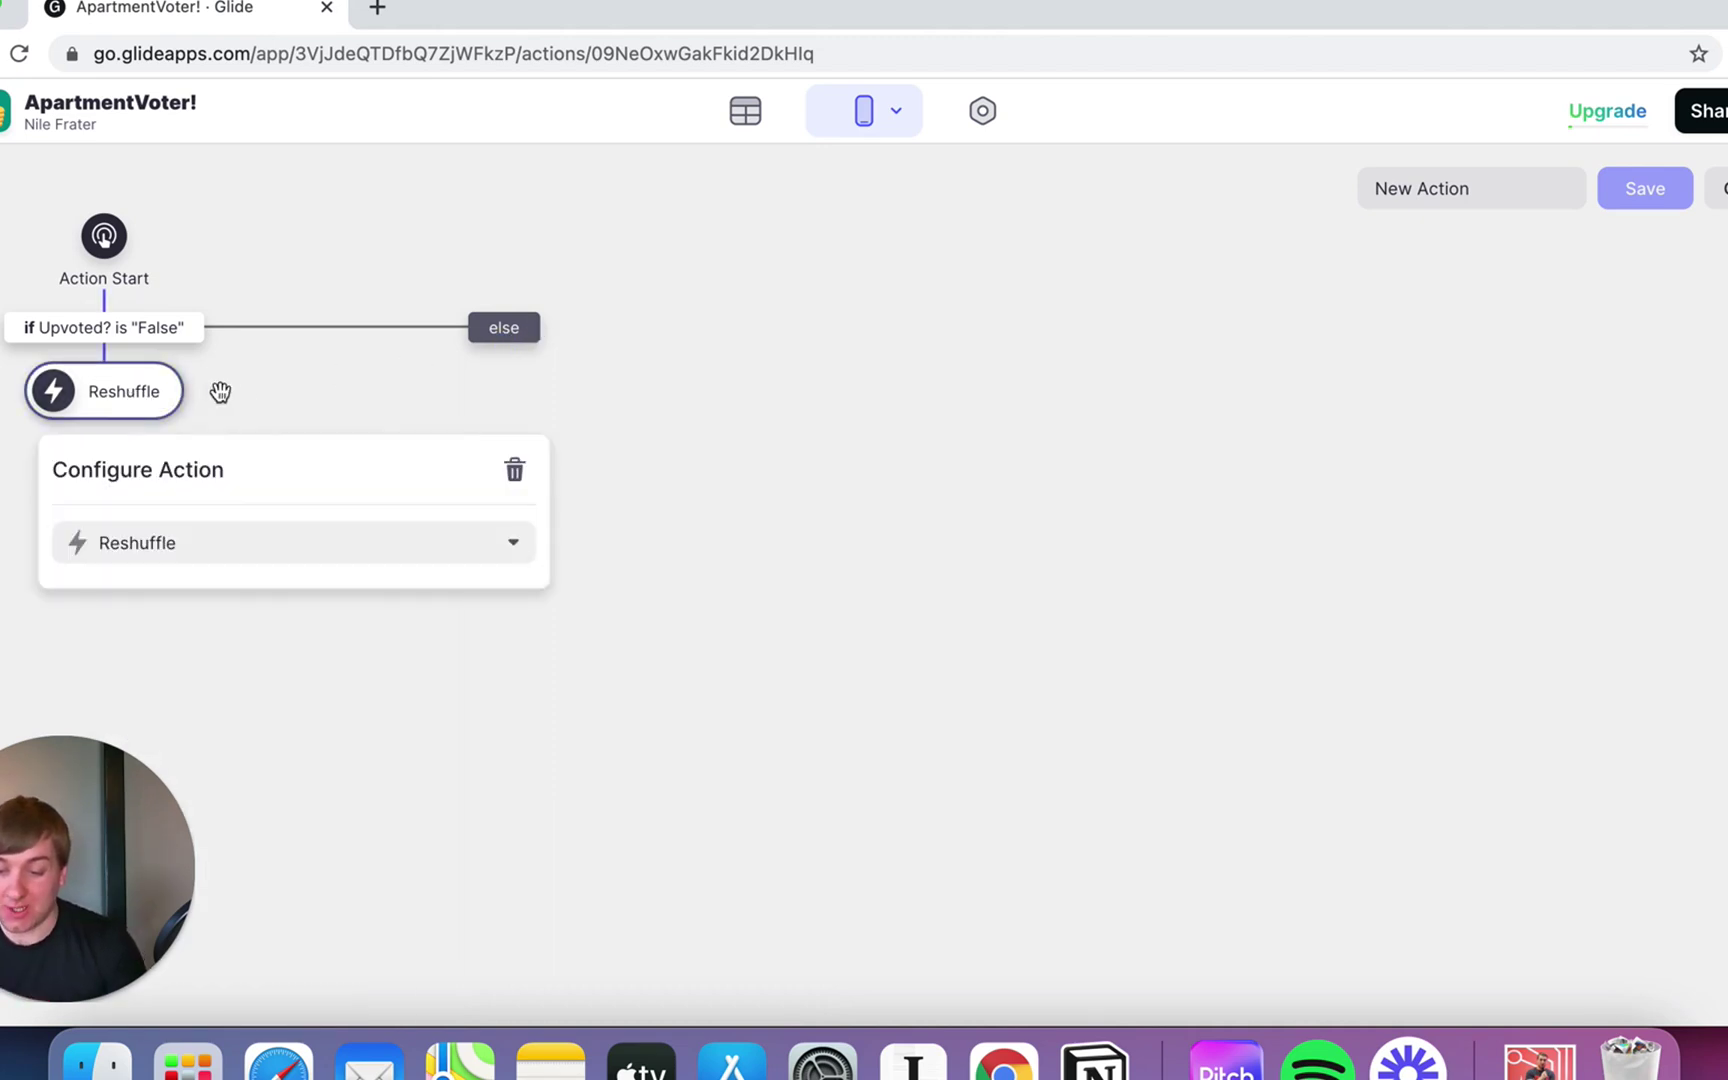
pyautogui.click(513, 475)
# Bring up the list of actions to add under the condition's true branch
pyautogui.click(108, 348)
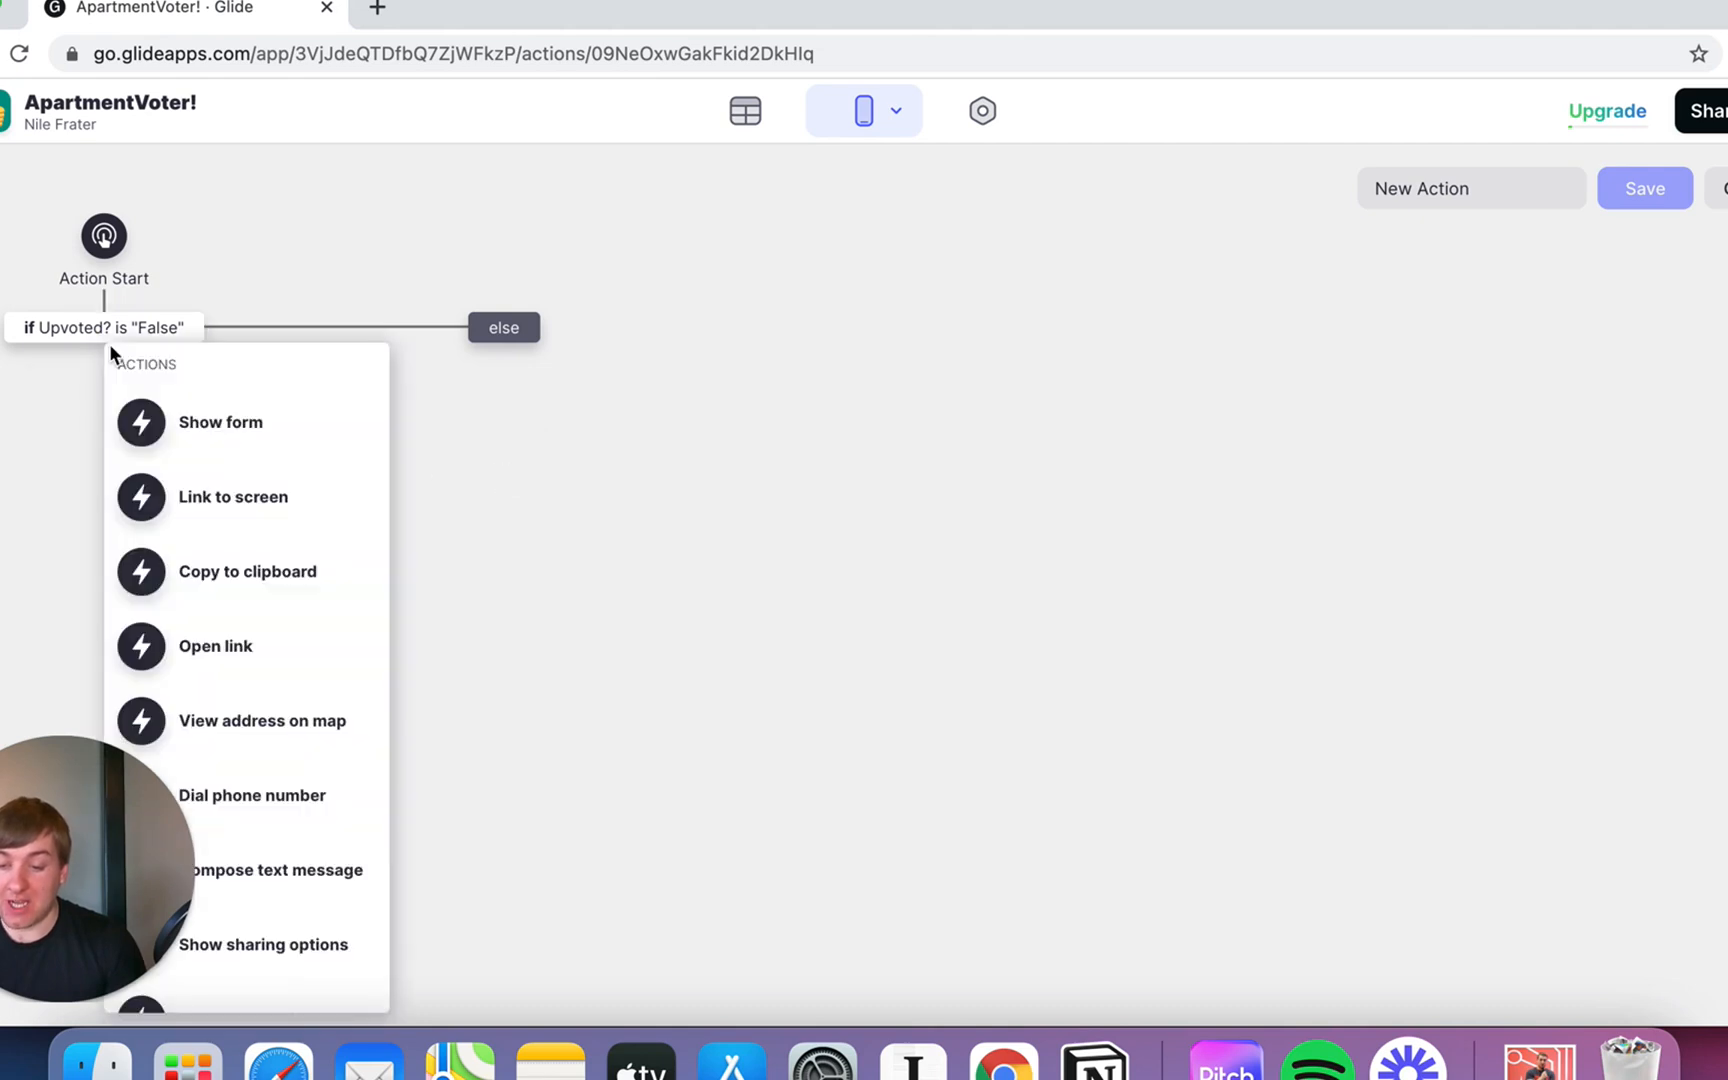
pyautogui.scroll(-5, 224, 466)
pyautogui.scroll(-4, 224, 465)
pyautogui.scroll(-3, 225, 466)
pyautogui.scroll(-2, 225, 466)
pyautogui.moveTo(78, 854); pyautogui.dragTo(1605, 585)
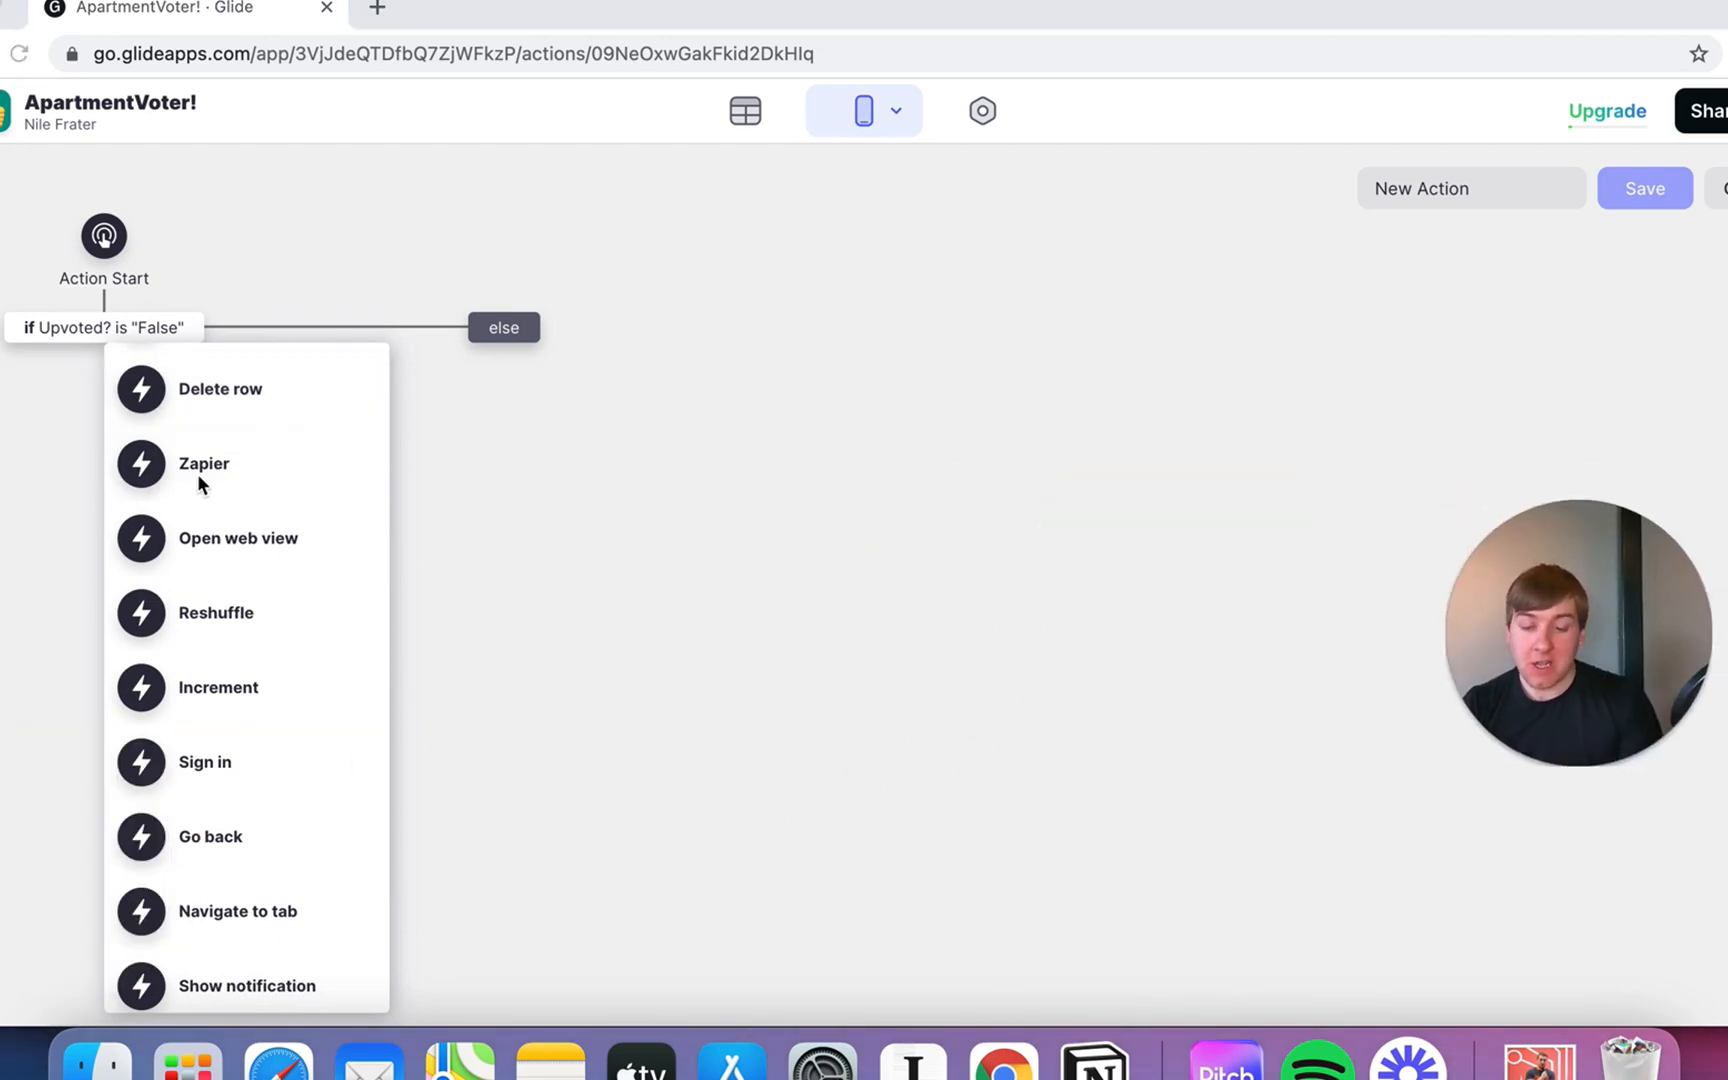
pyautogui.click(299, 288)
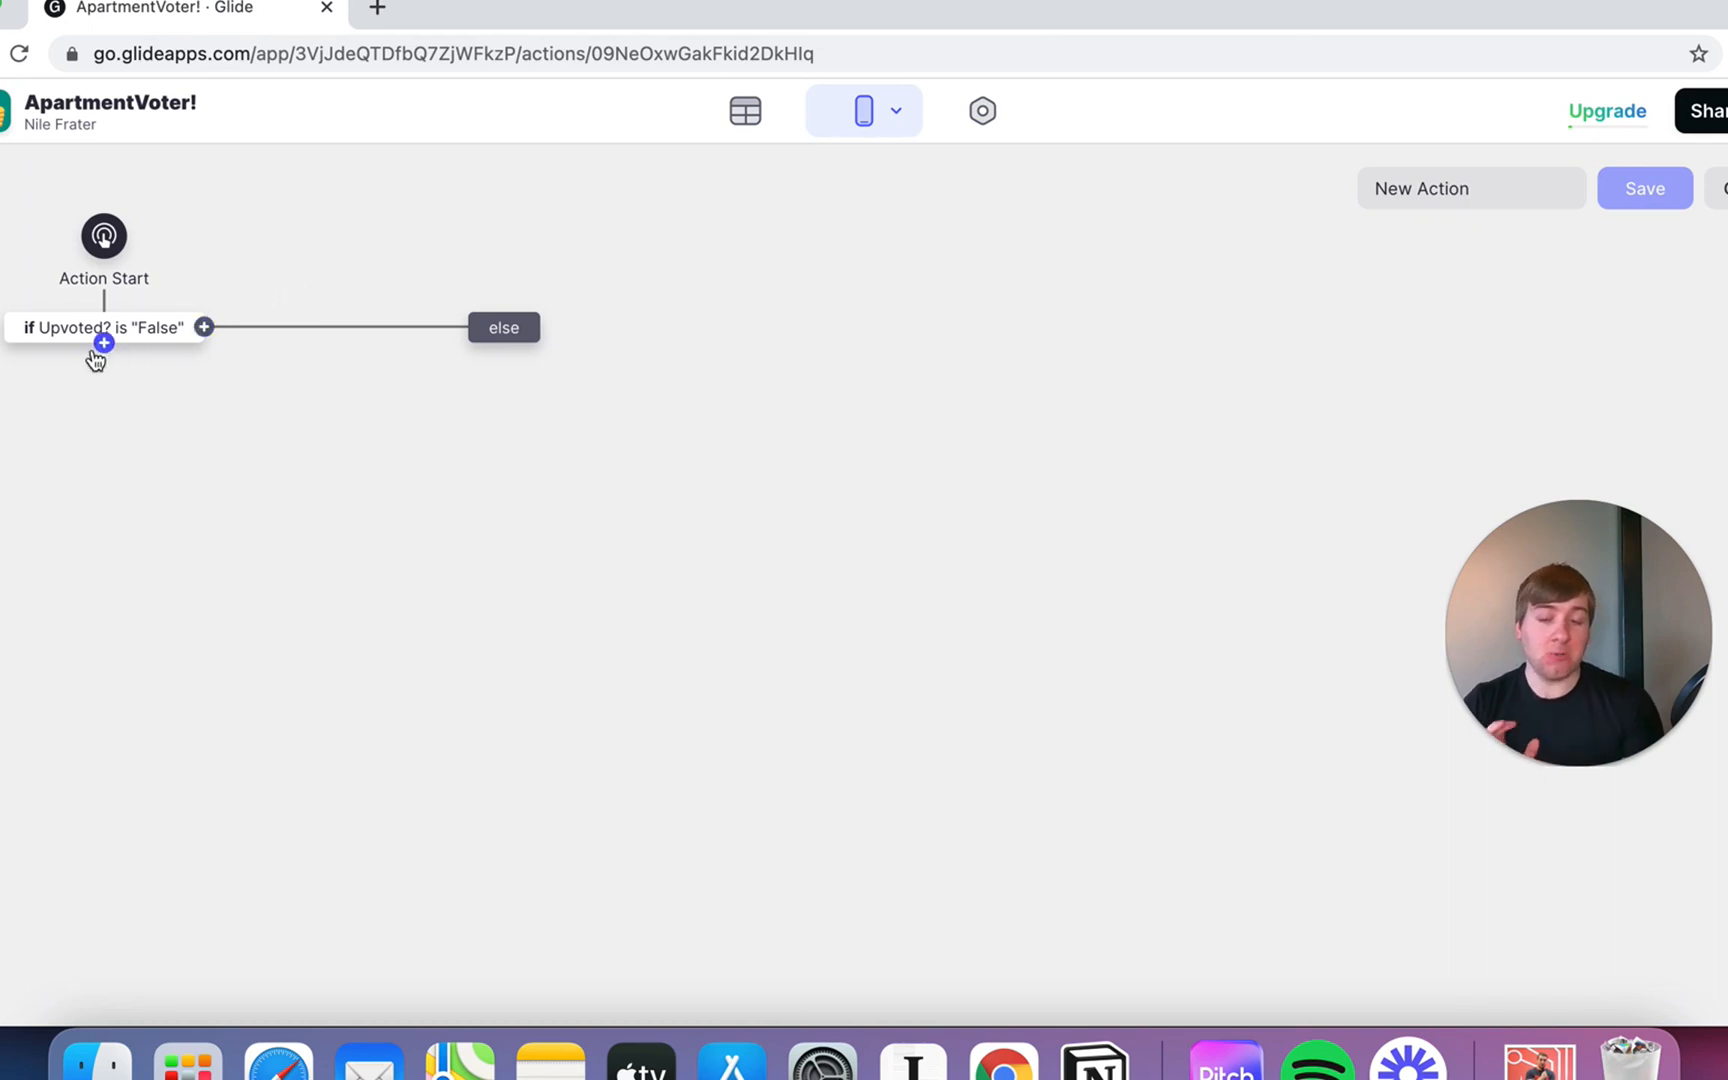
pyautogui.moveTo(104, 328)
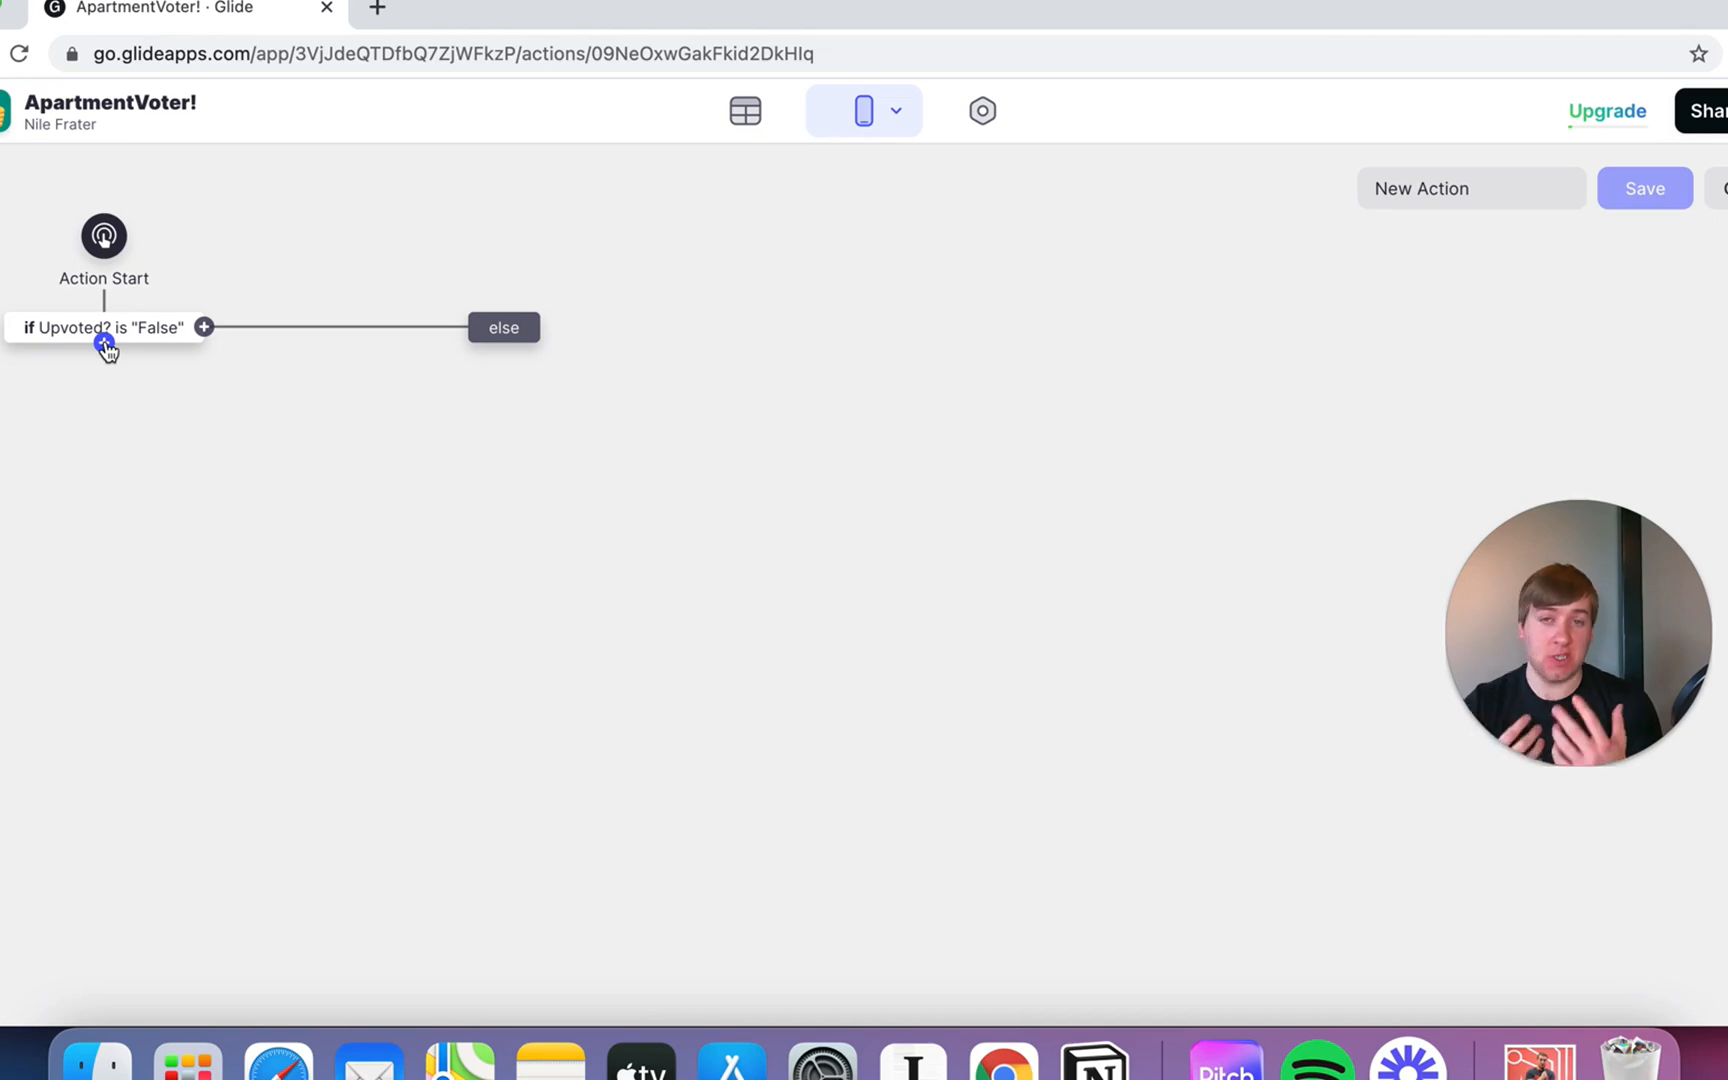
pyautogui.click(105, 339)
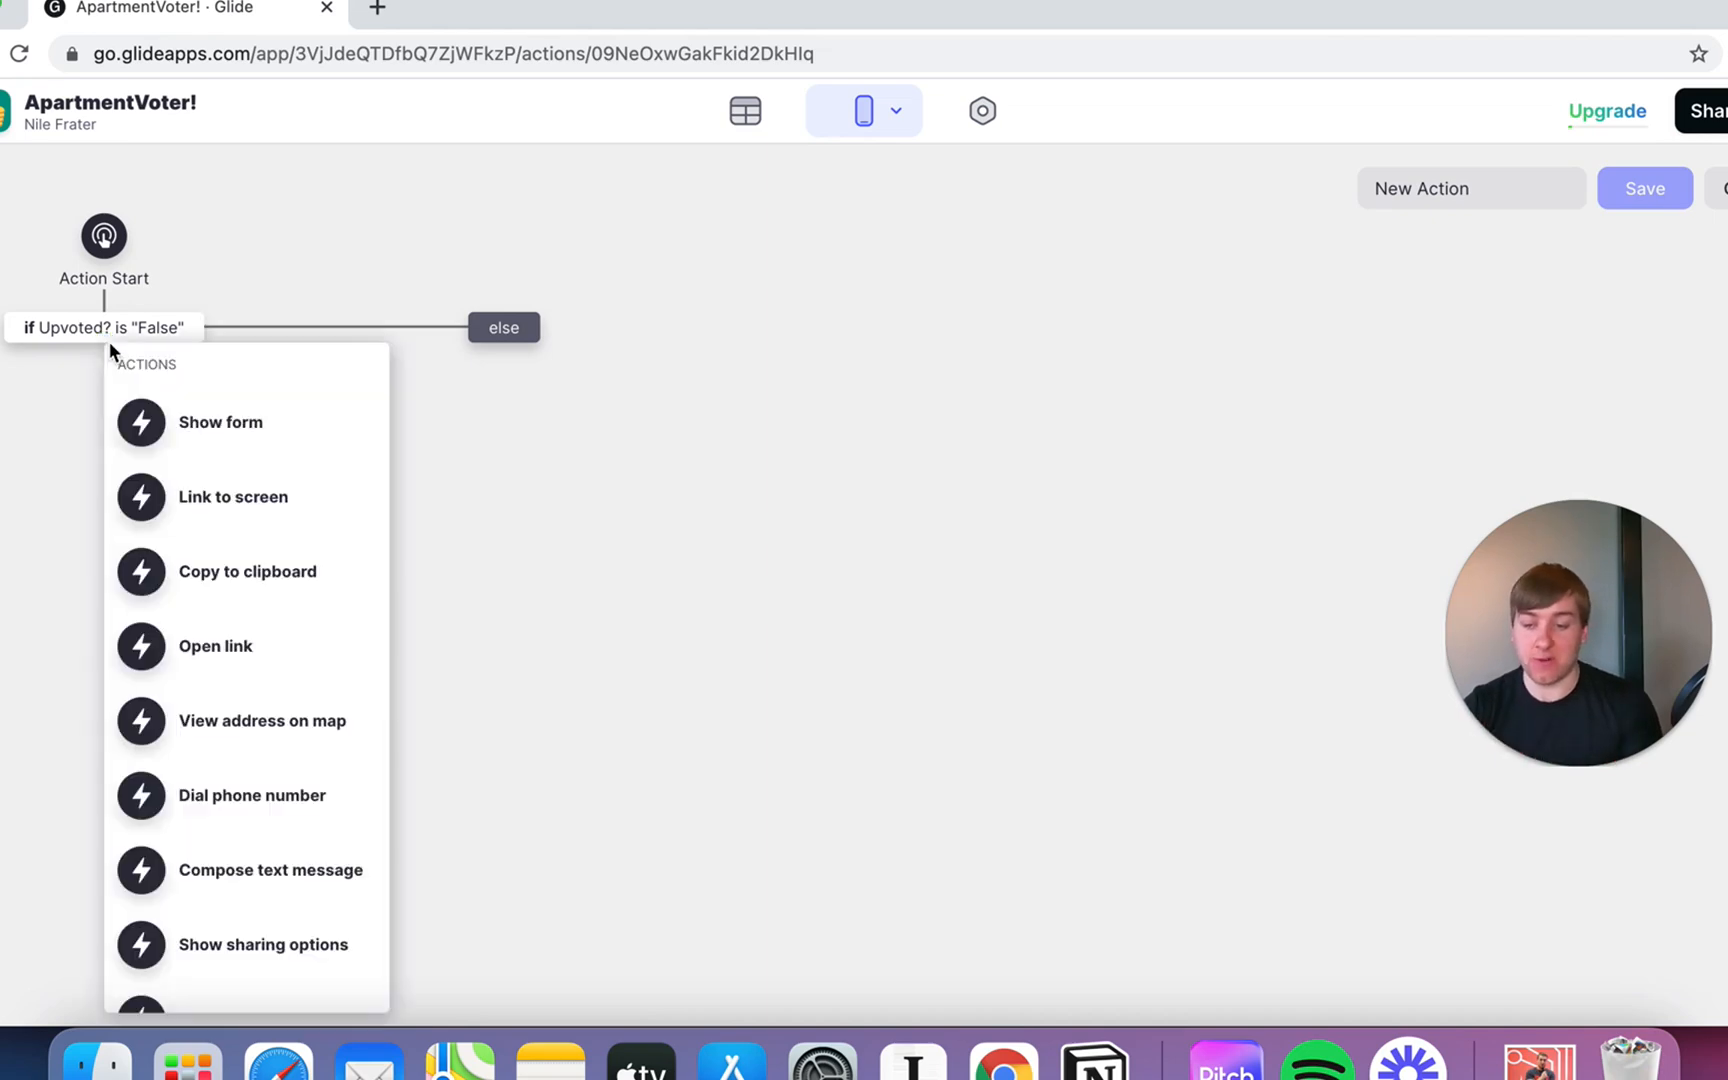
pyautogui.scroll(-5, 243, 590)
pyautogui.scroll(-5, 244, 590)
pyautogui.scroll(-3, 243, 590)
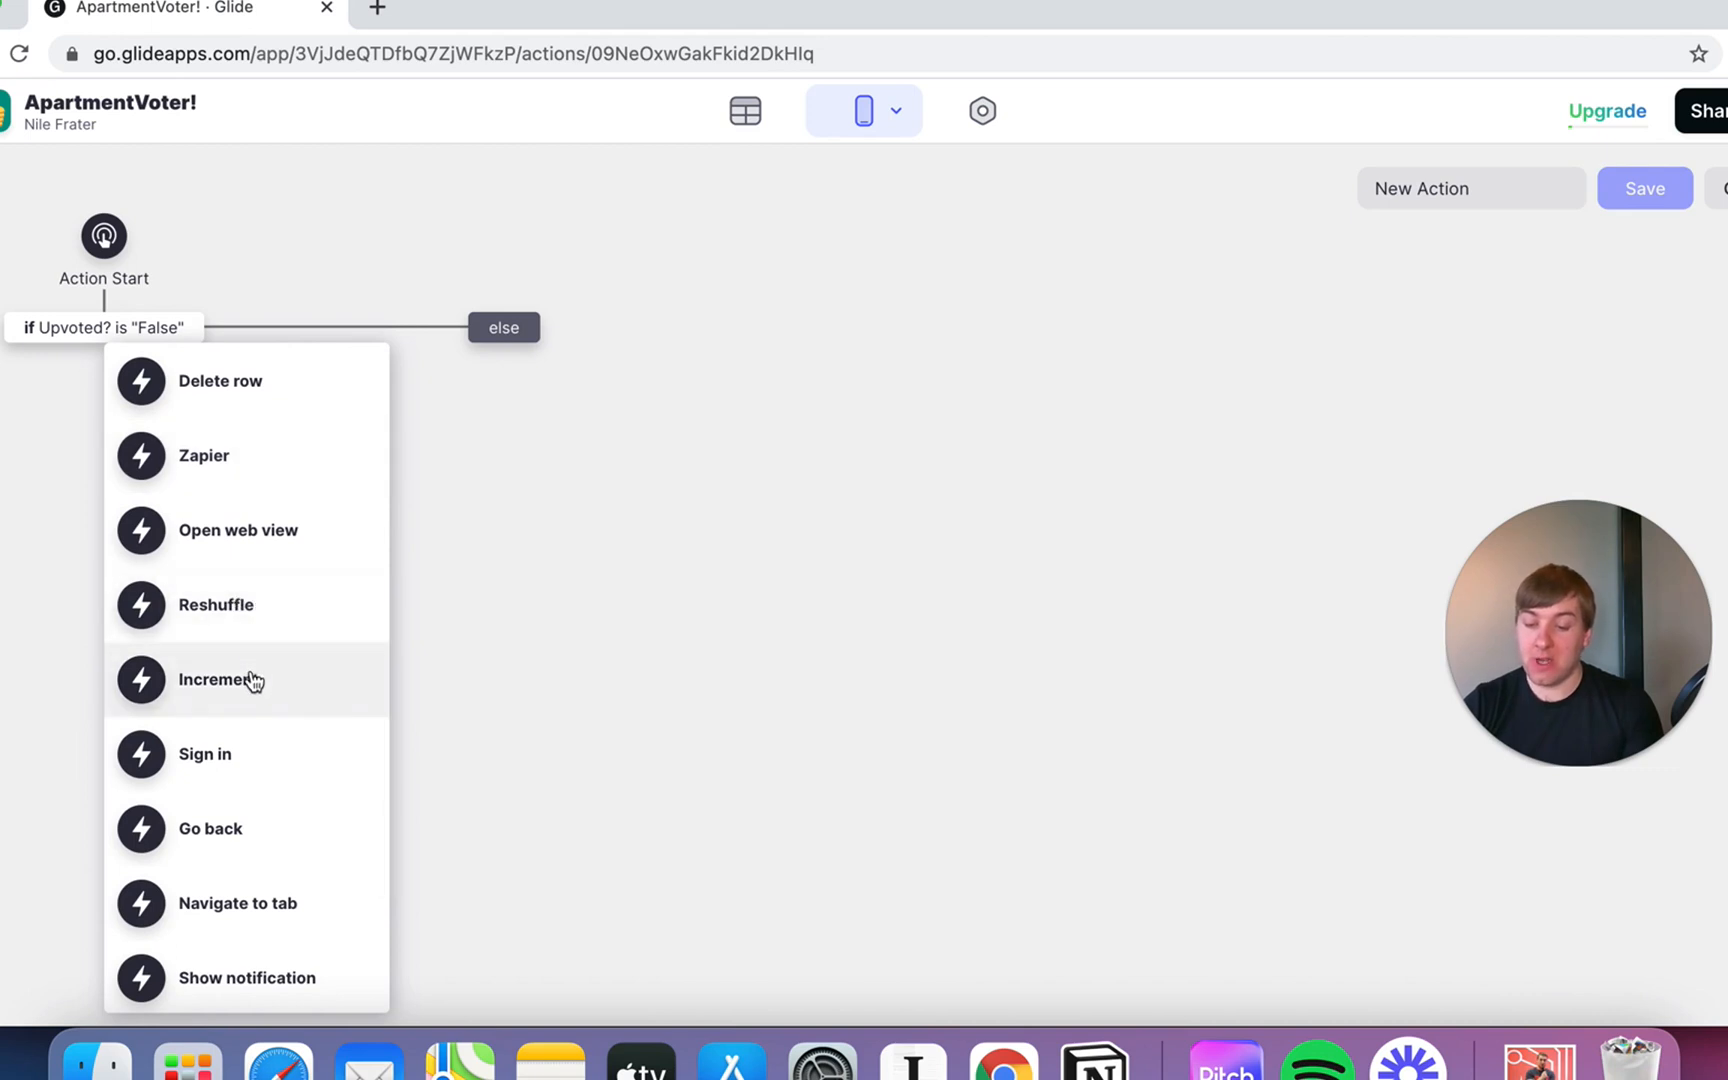
# Add an Increment step raising Votes by 1 and confirm its settings
pyautogui.click(253, 679)
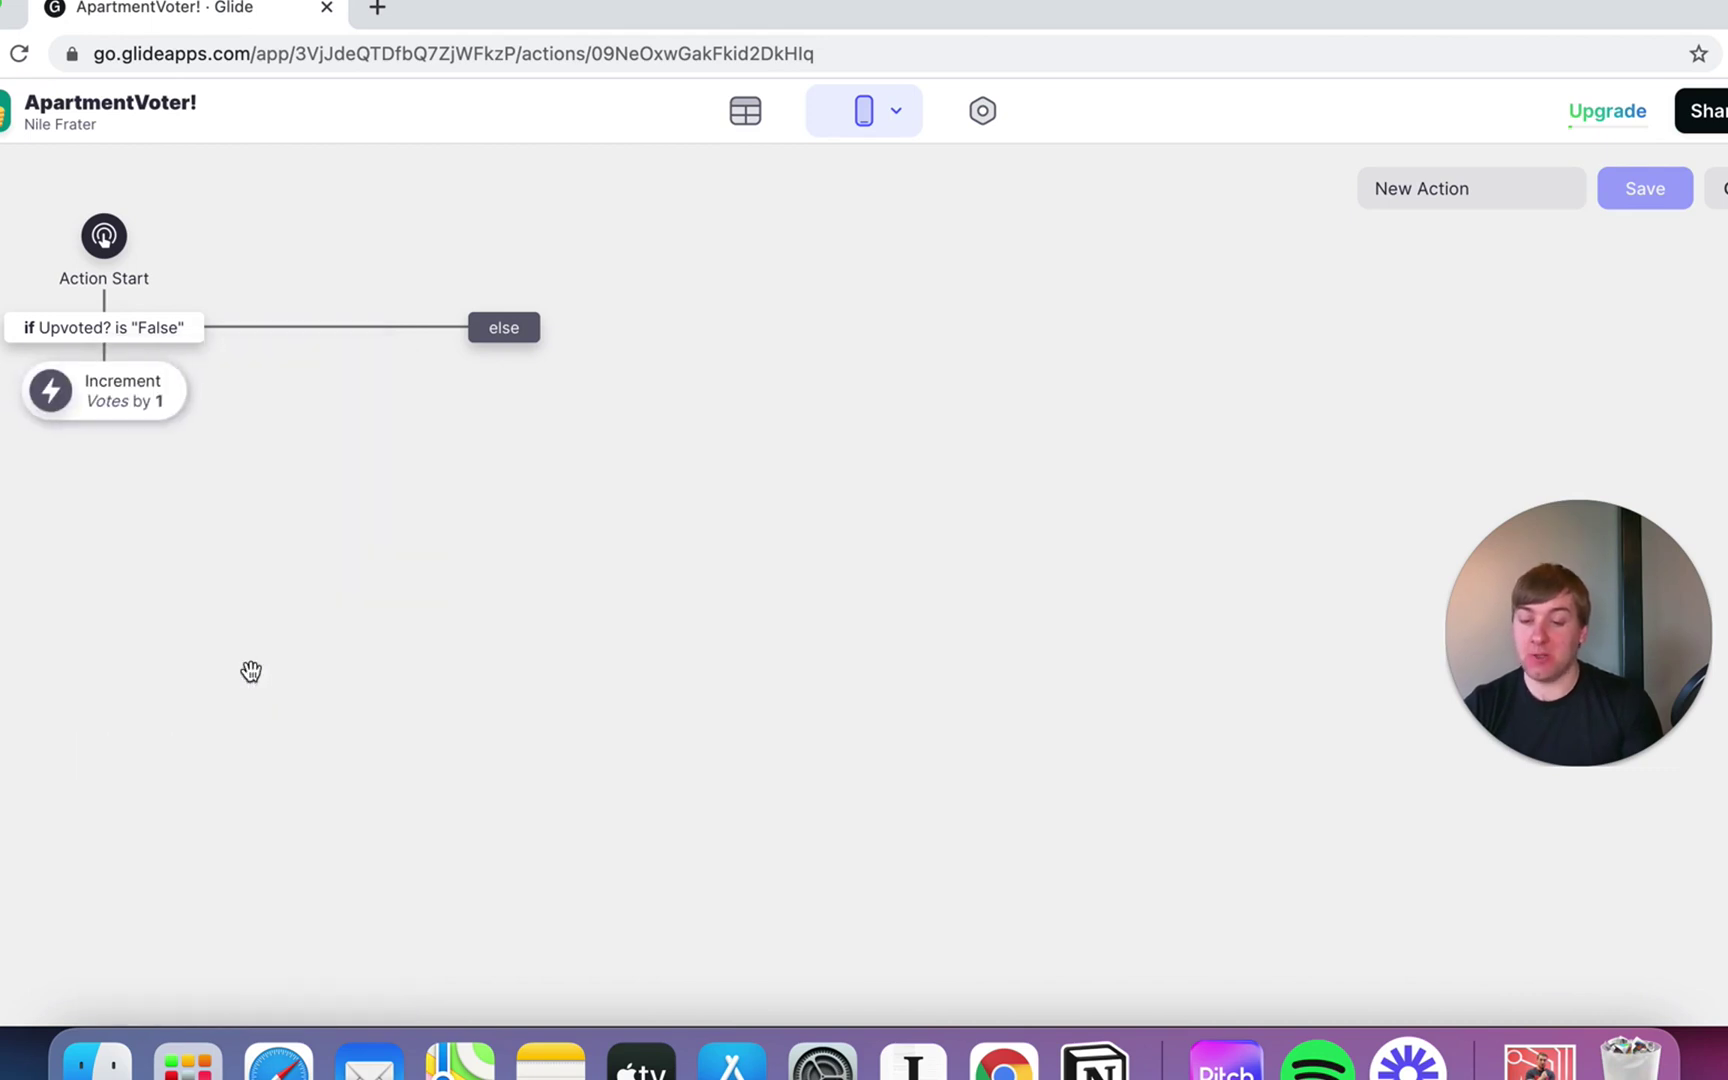
pyautogui.click(109, 399)
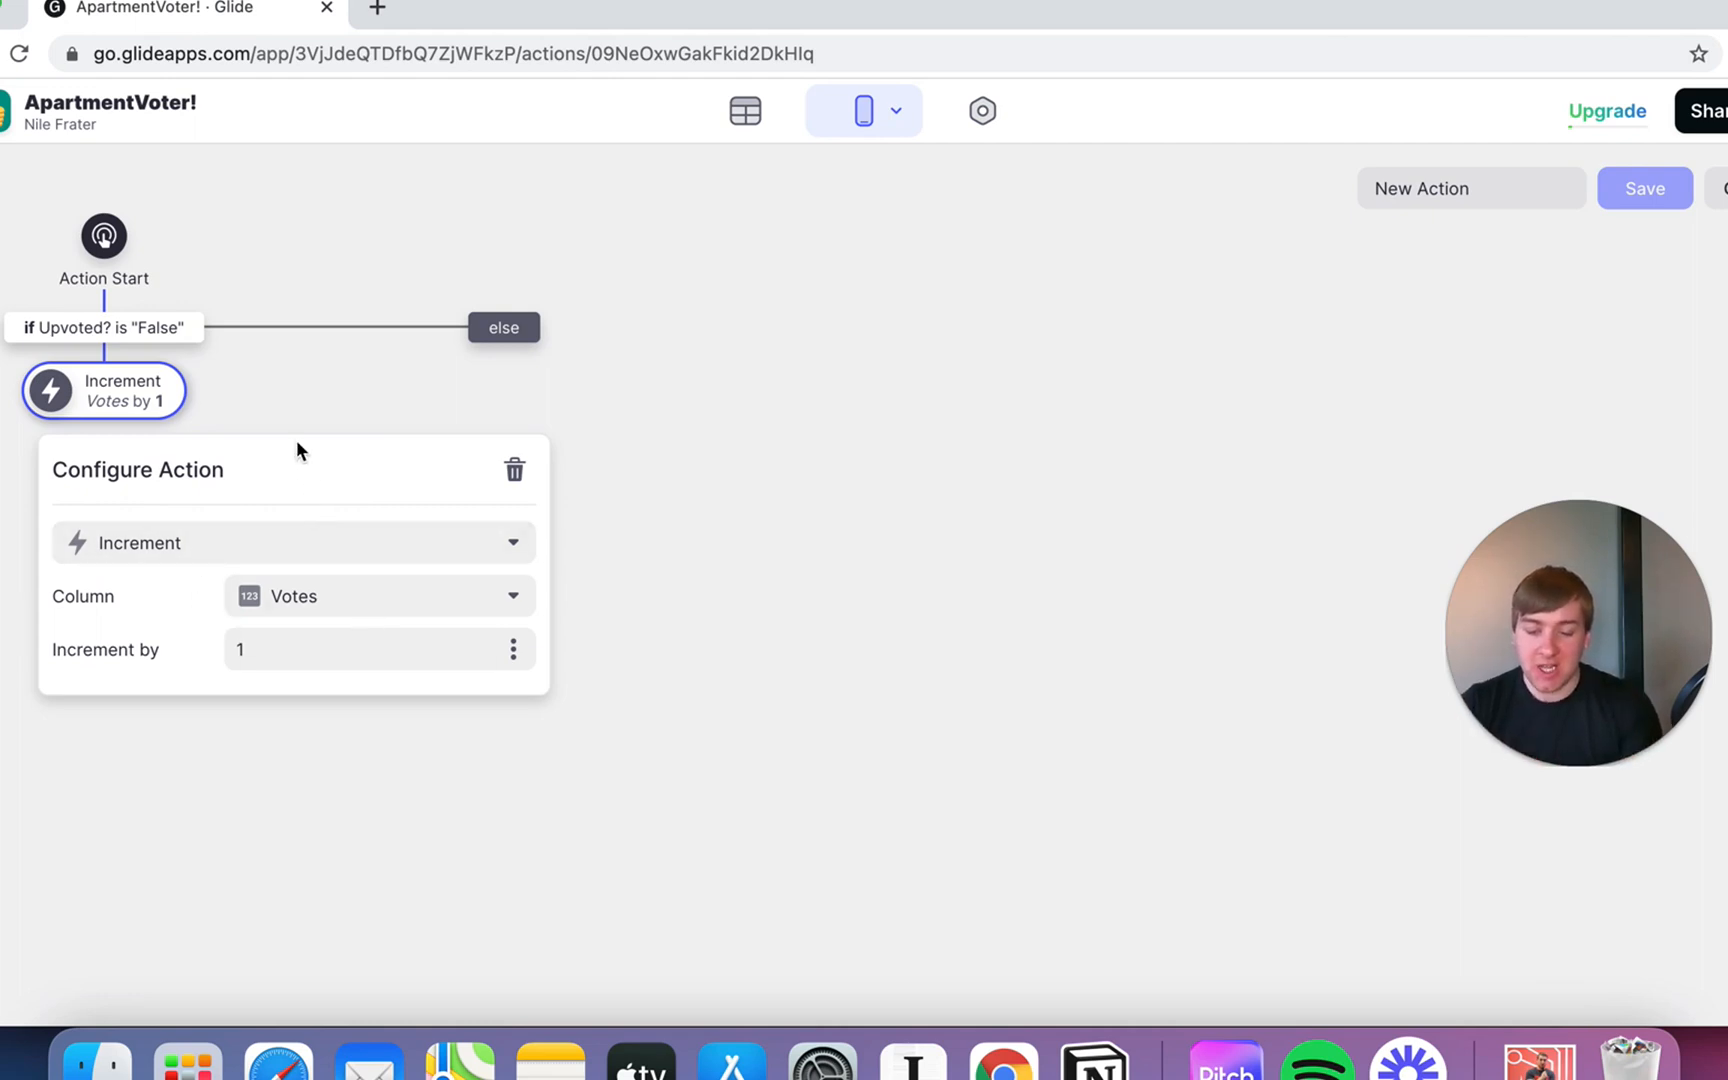
pyautogui.click(297, 401)
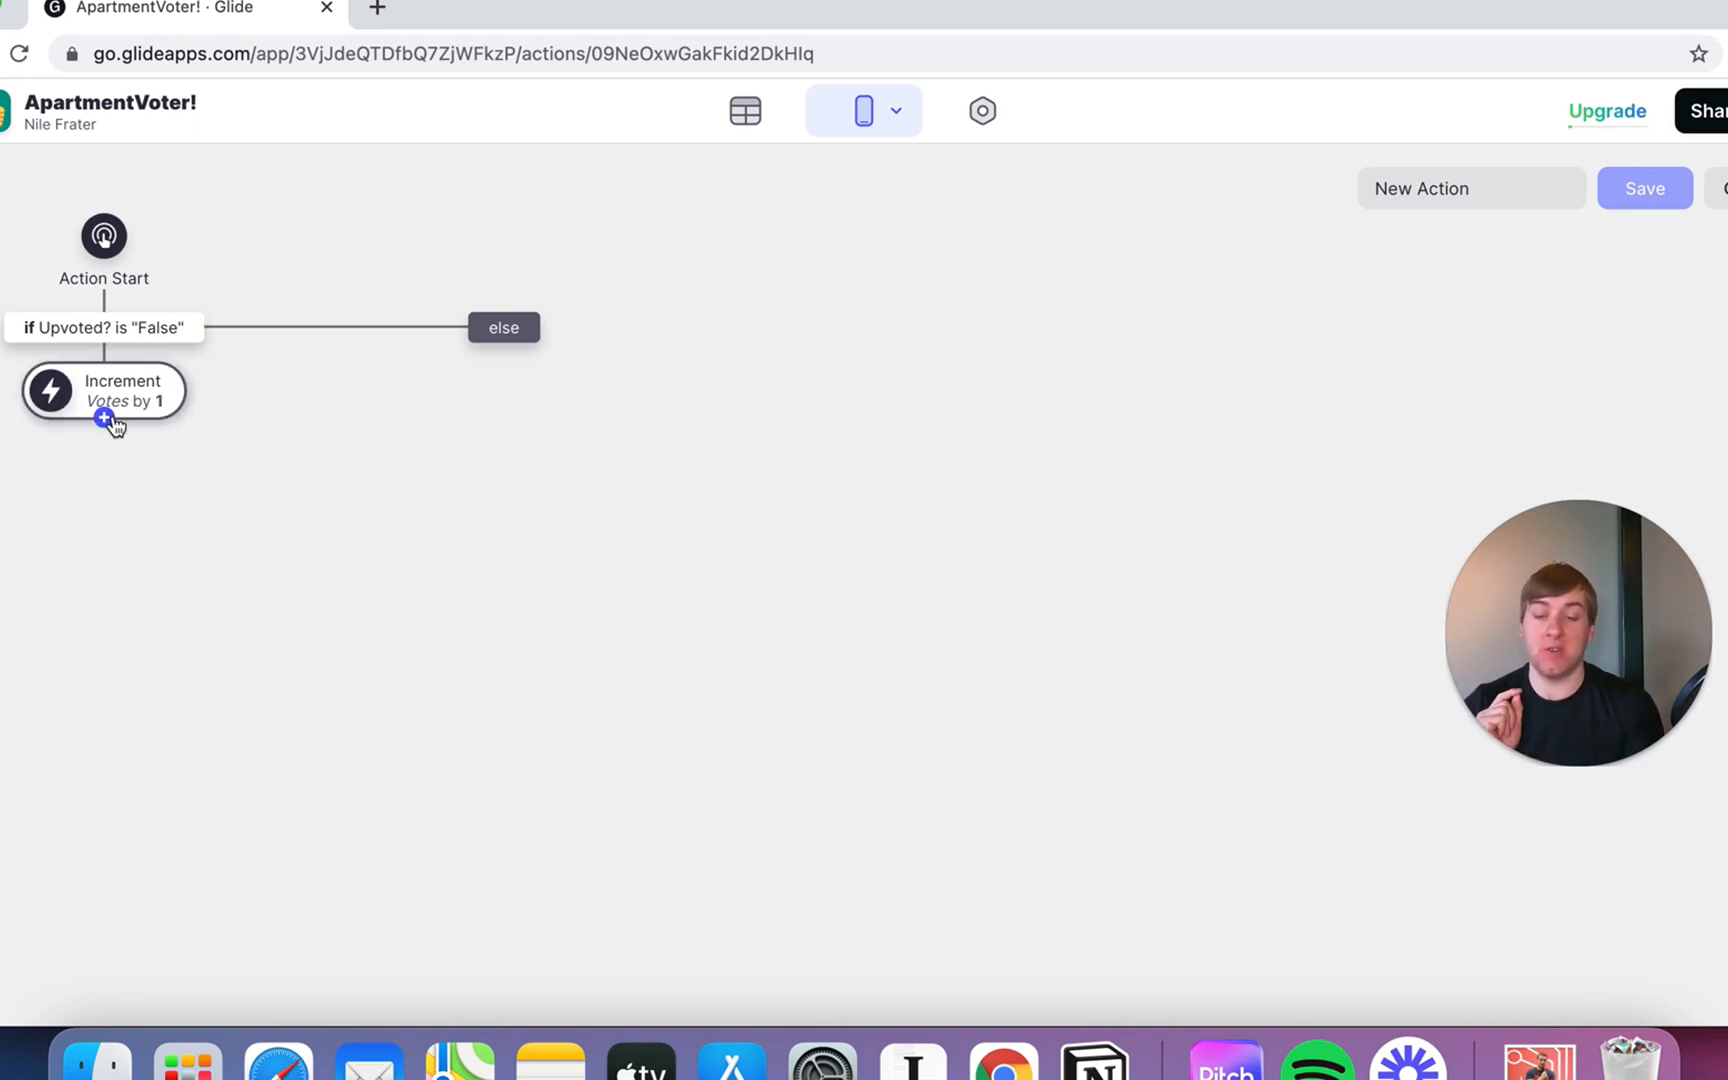
# Add a Set columns step on This item's row setting Upvoted? to True
pyautogui.click(107, 421)
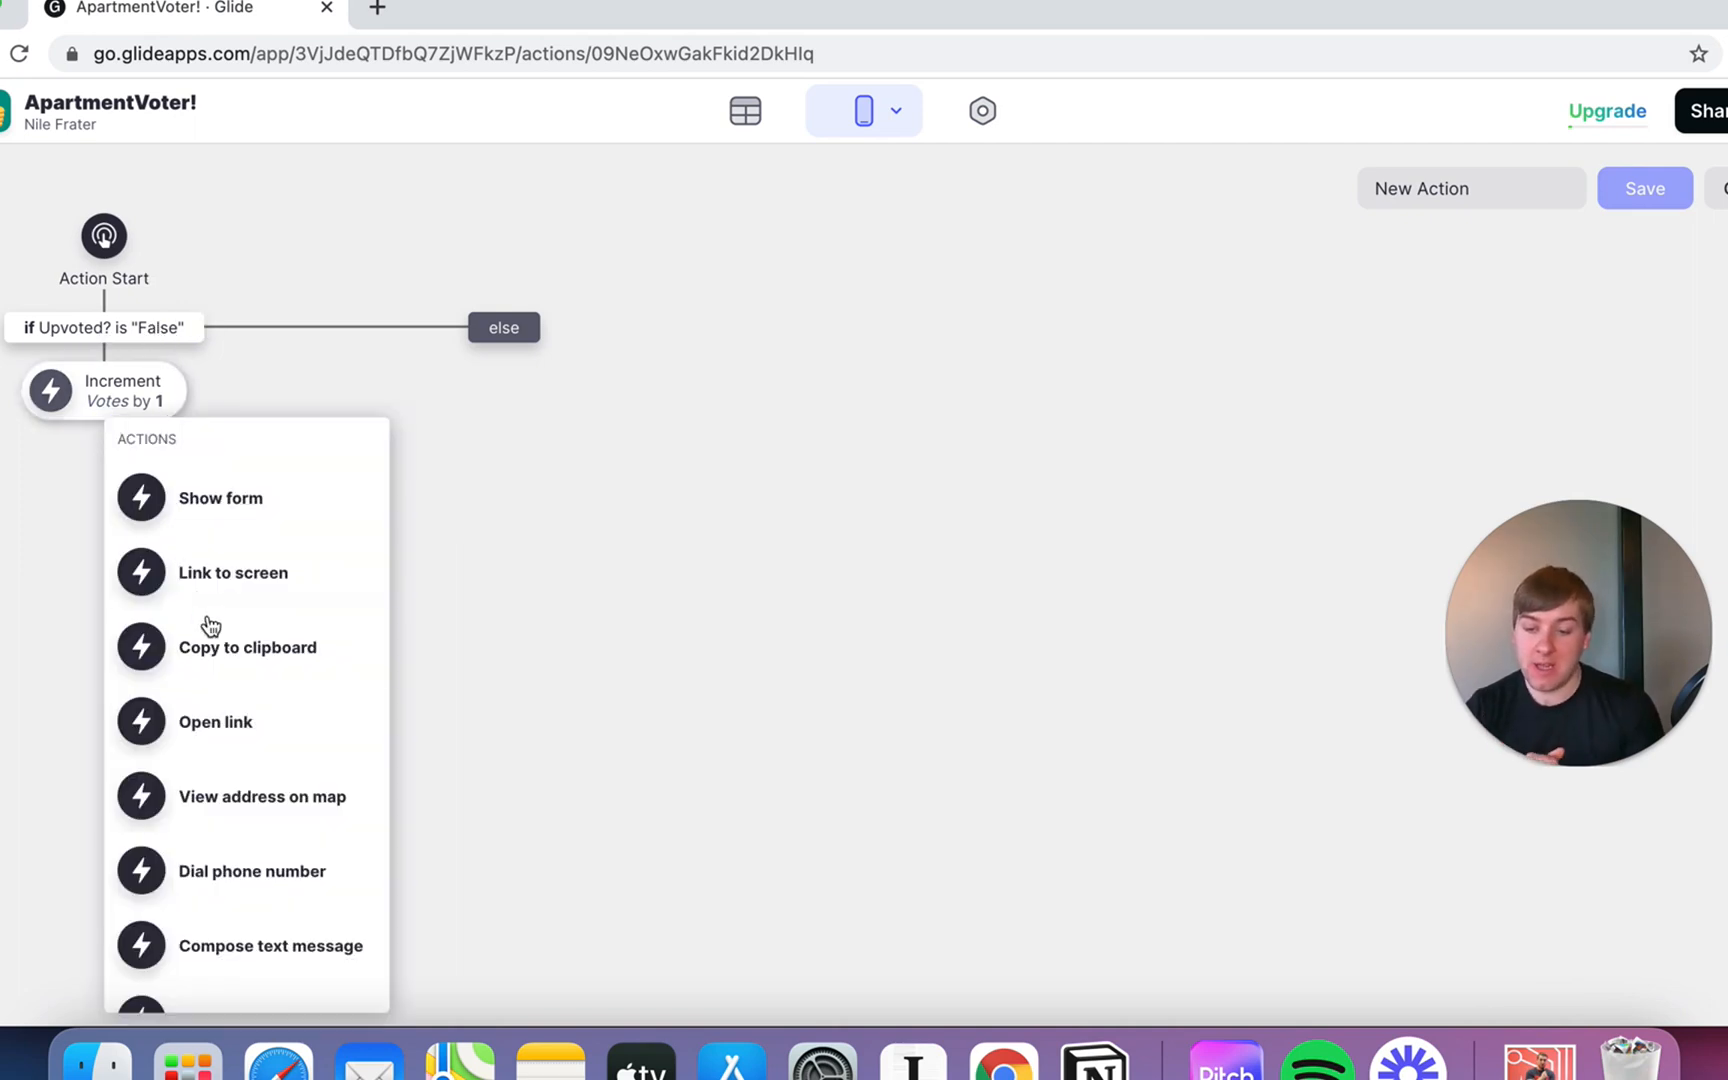
pyautogui.scroll(-3, 216, 640)
pyautogui.scroll(-2, 216, 640)
pyautogui.scroll(-1, 217, 640)
pyautogui.scroll(-1, 216, 641)
pyautogui.scroll(6, 216, 640)
pyautogui.scroll(1, 217, 643)
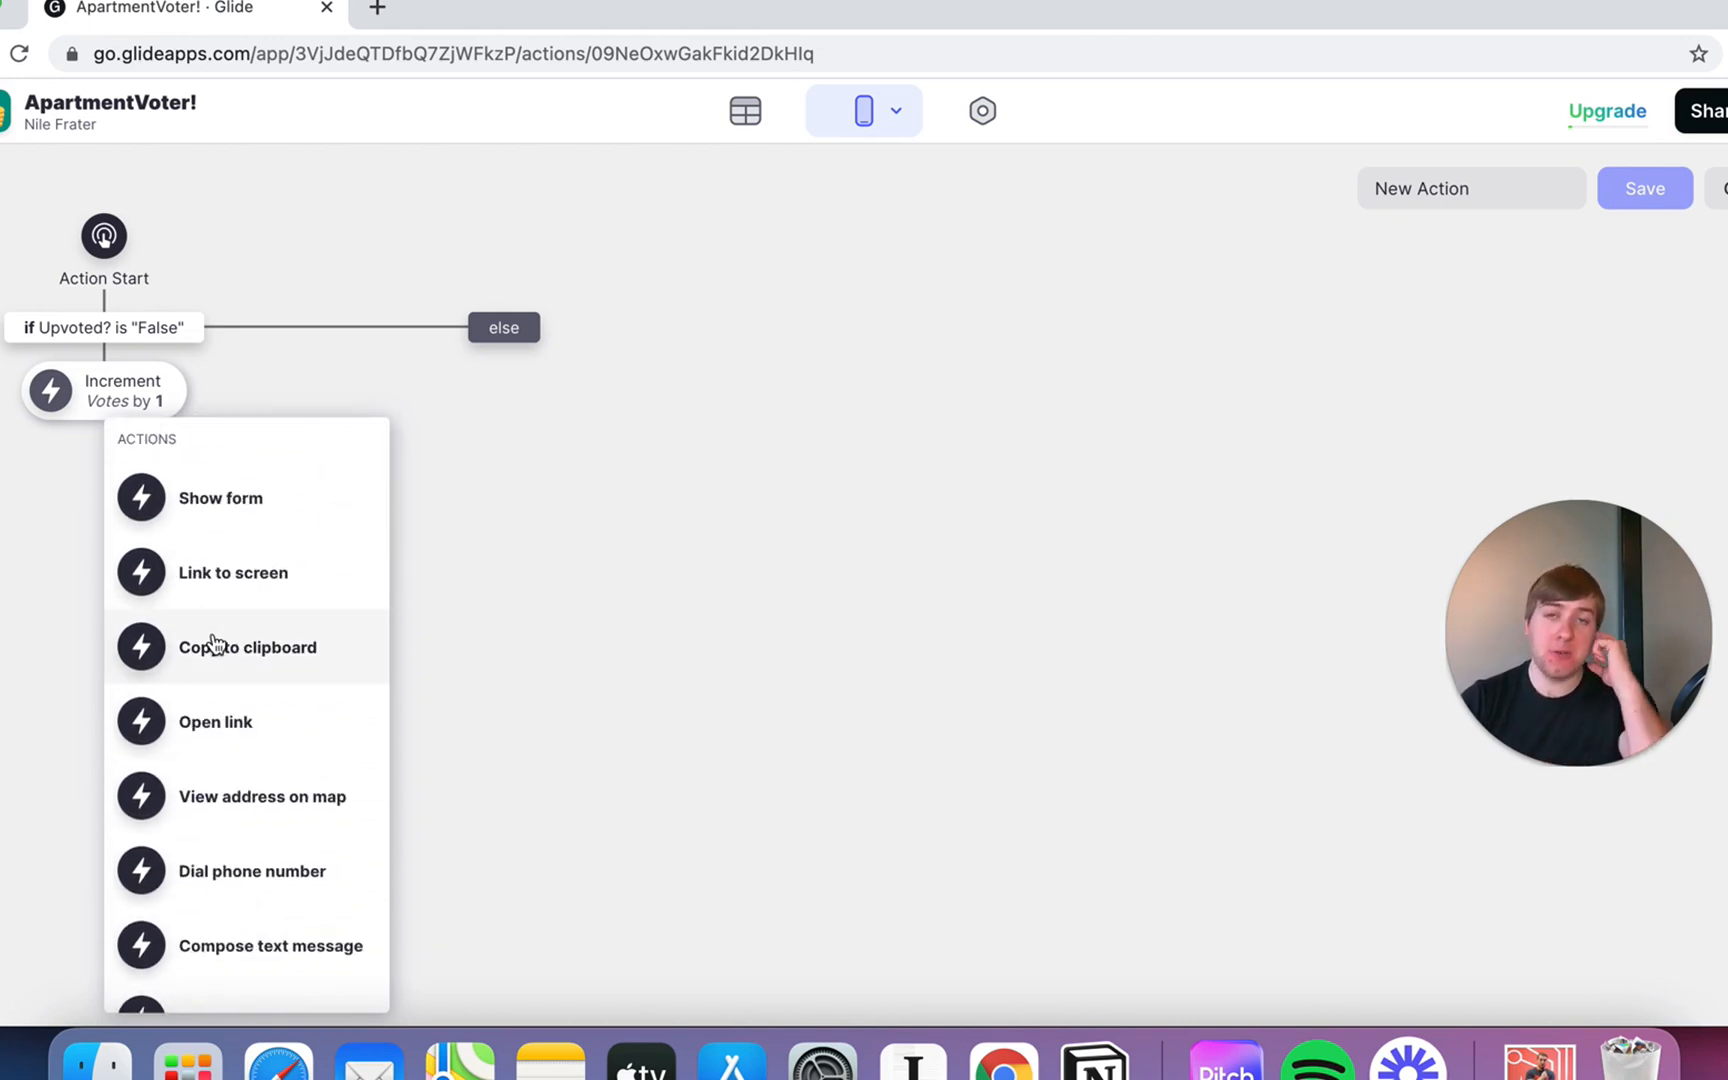
pyautogui.scroll(-3, 216, 643)
pyautogui.scroll(-1, 217, 640)
pyautogui.scroll(-2, 216, 756)
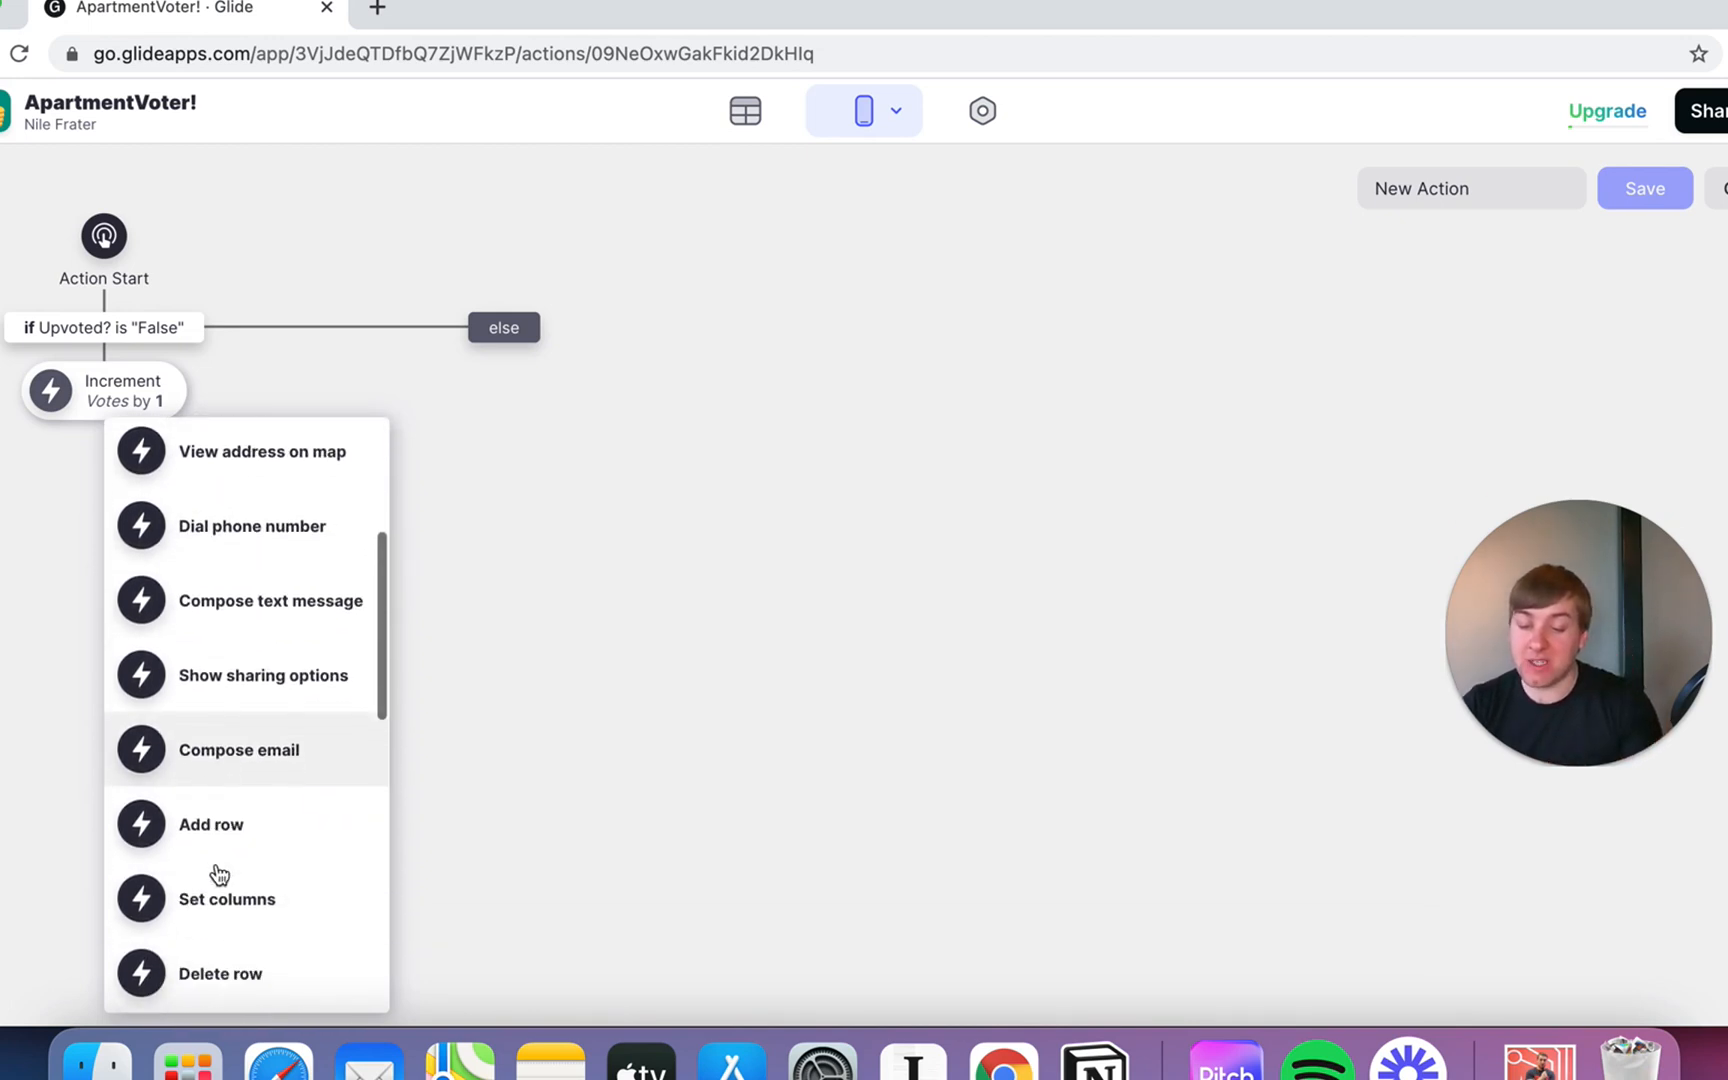
pyautogui.scroll(-3, 255, 859)
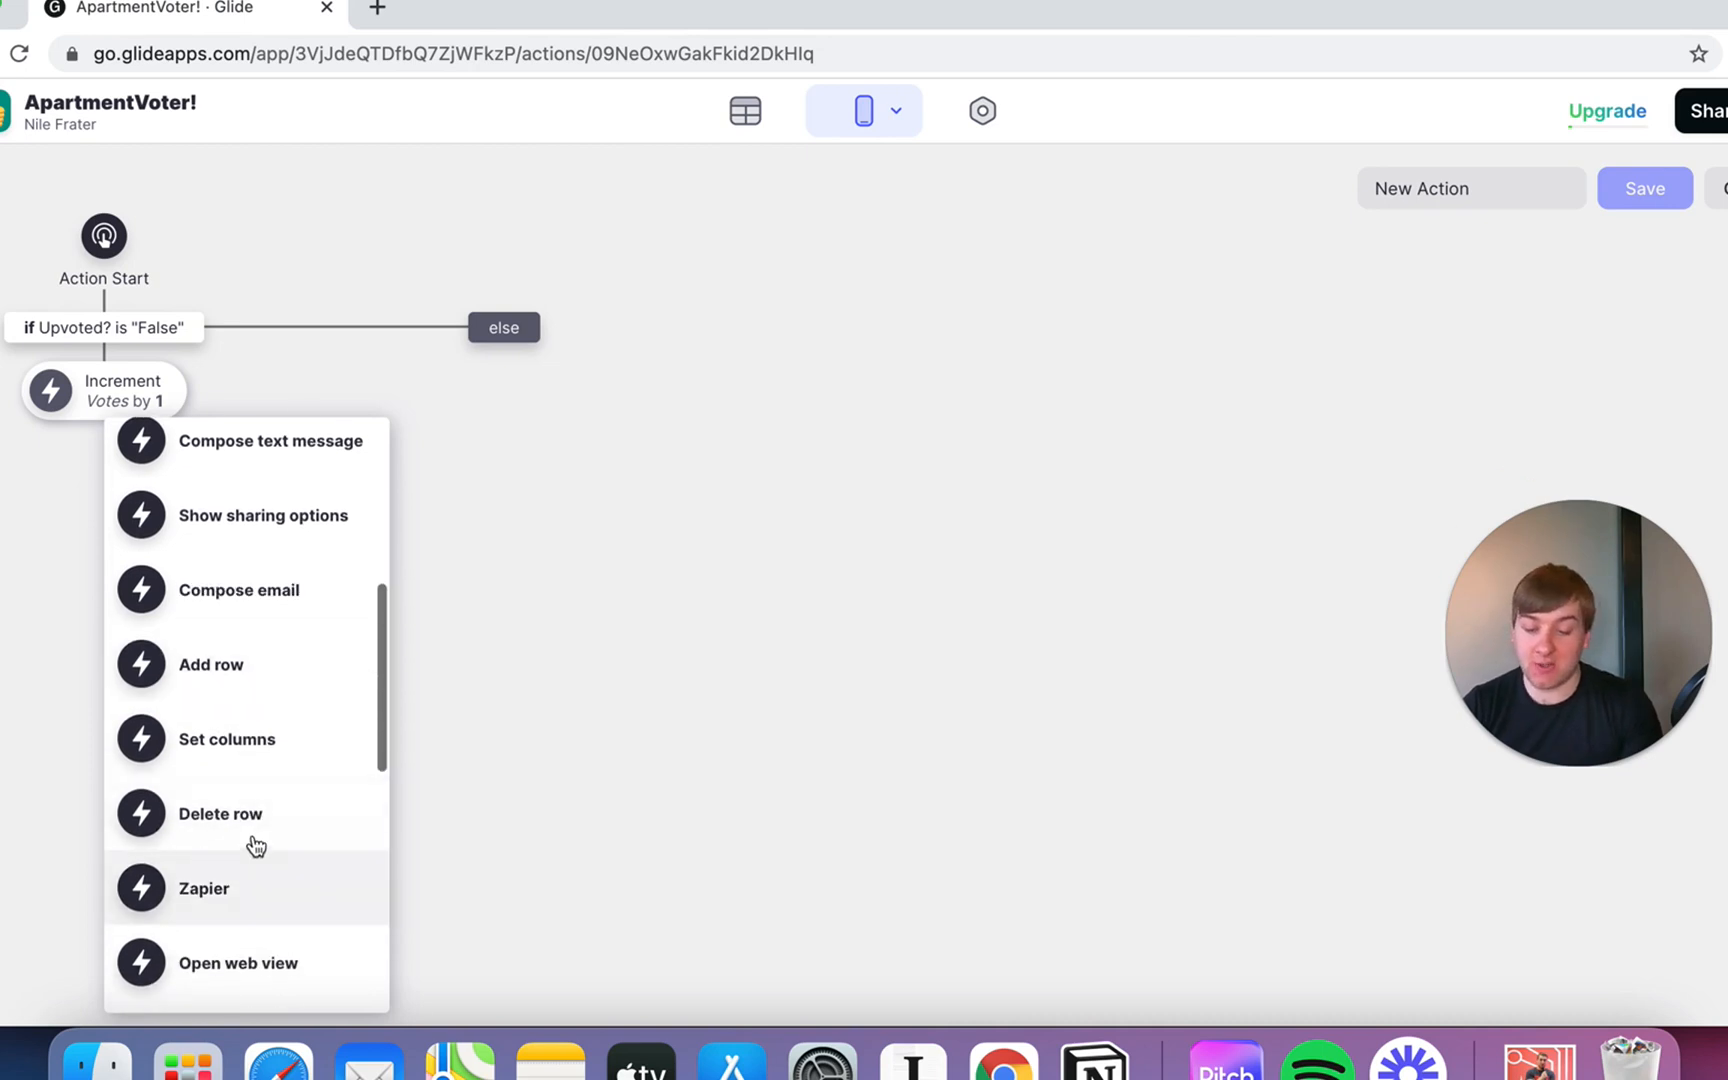
pyautogui.scroll(-1, 262, 842)
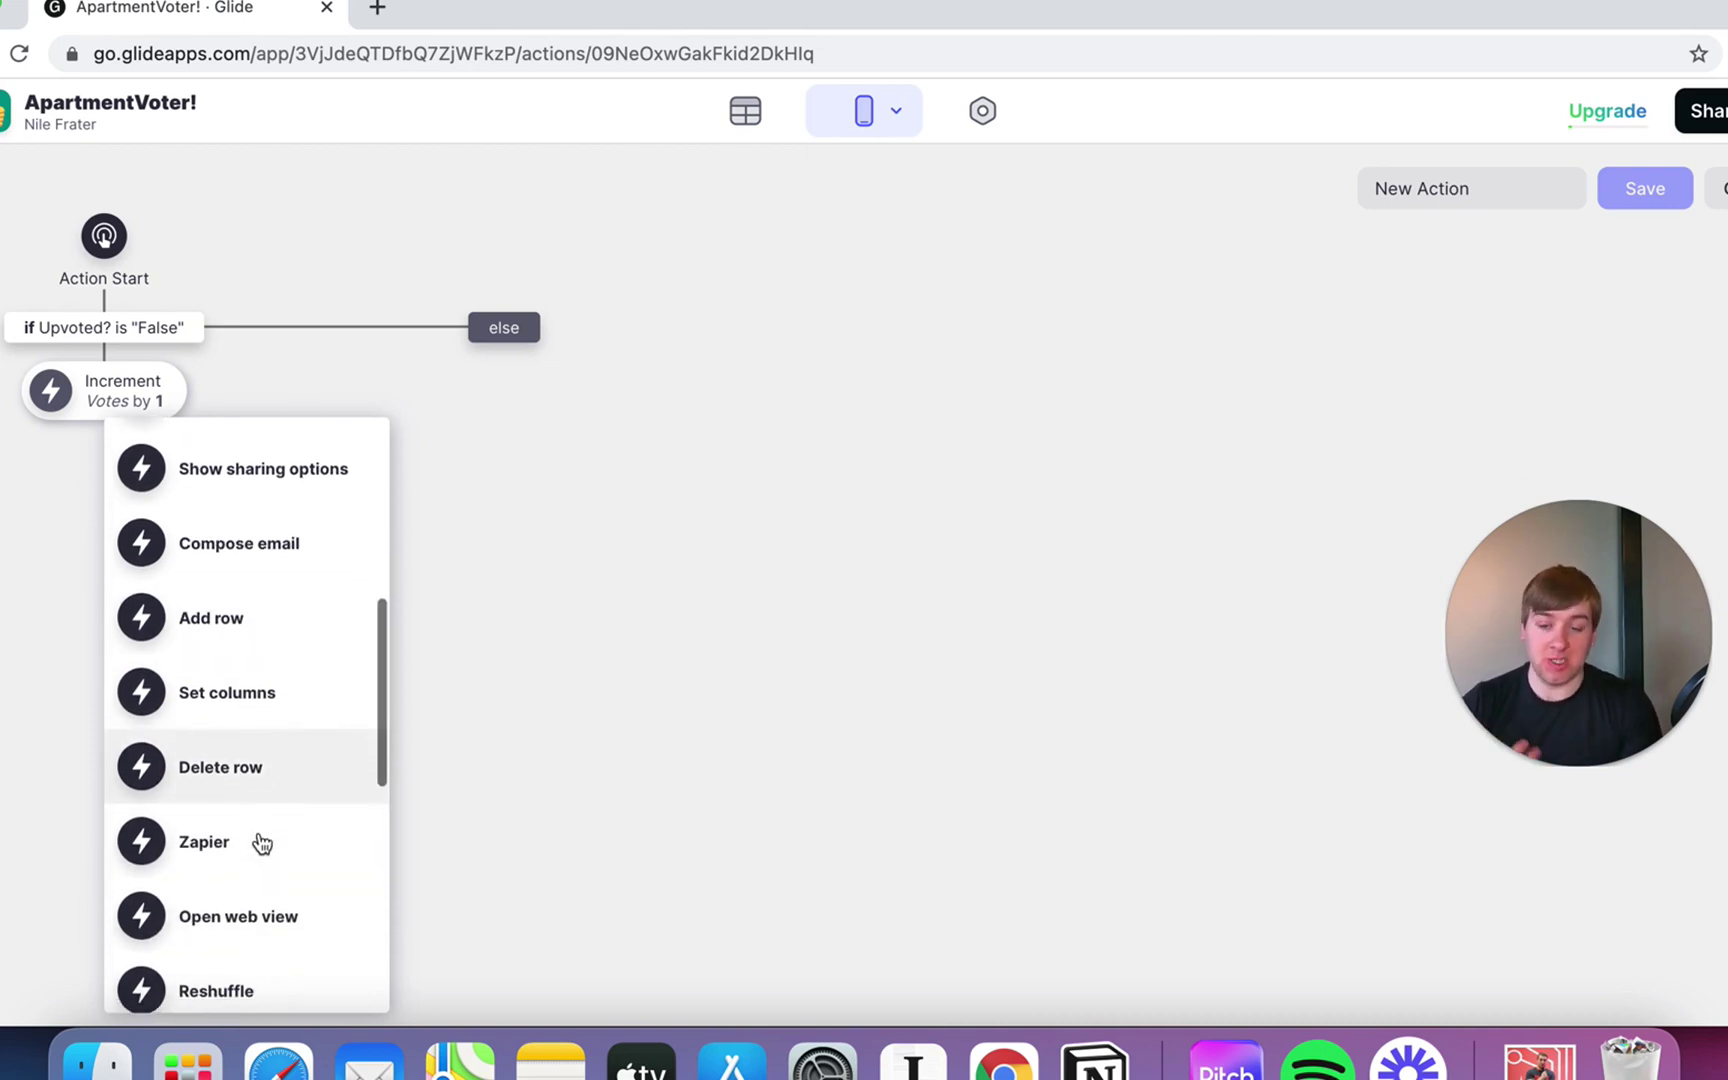
pyautogui.click(284, 693)
pyautogui.moveTo(104, 470)
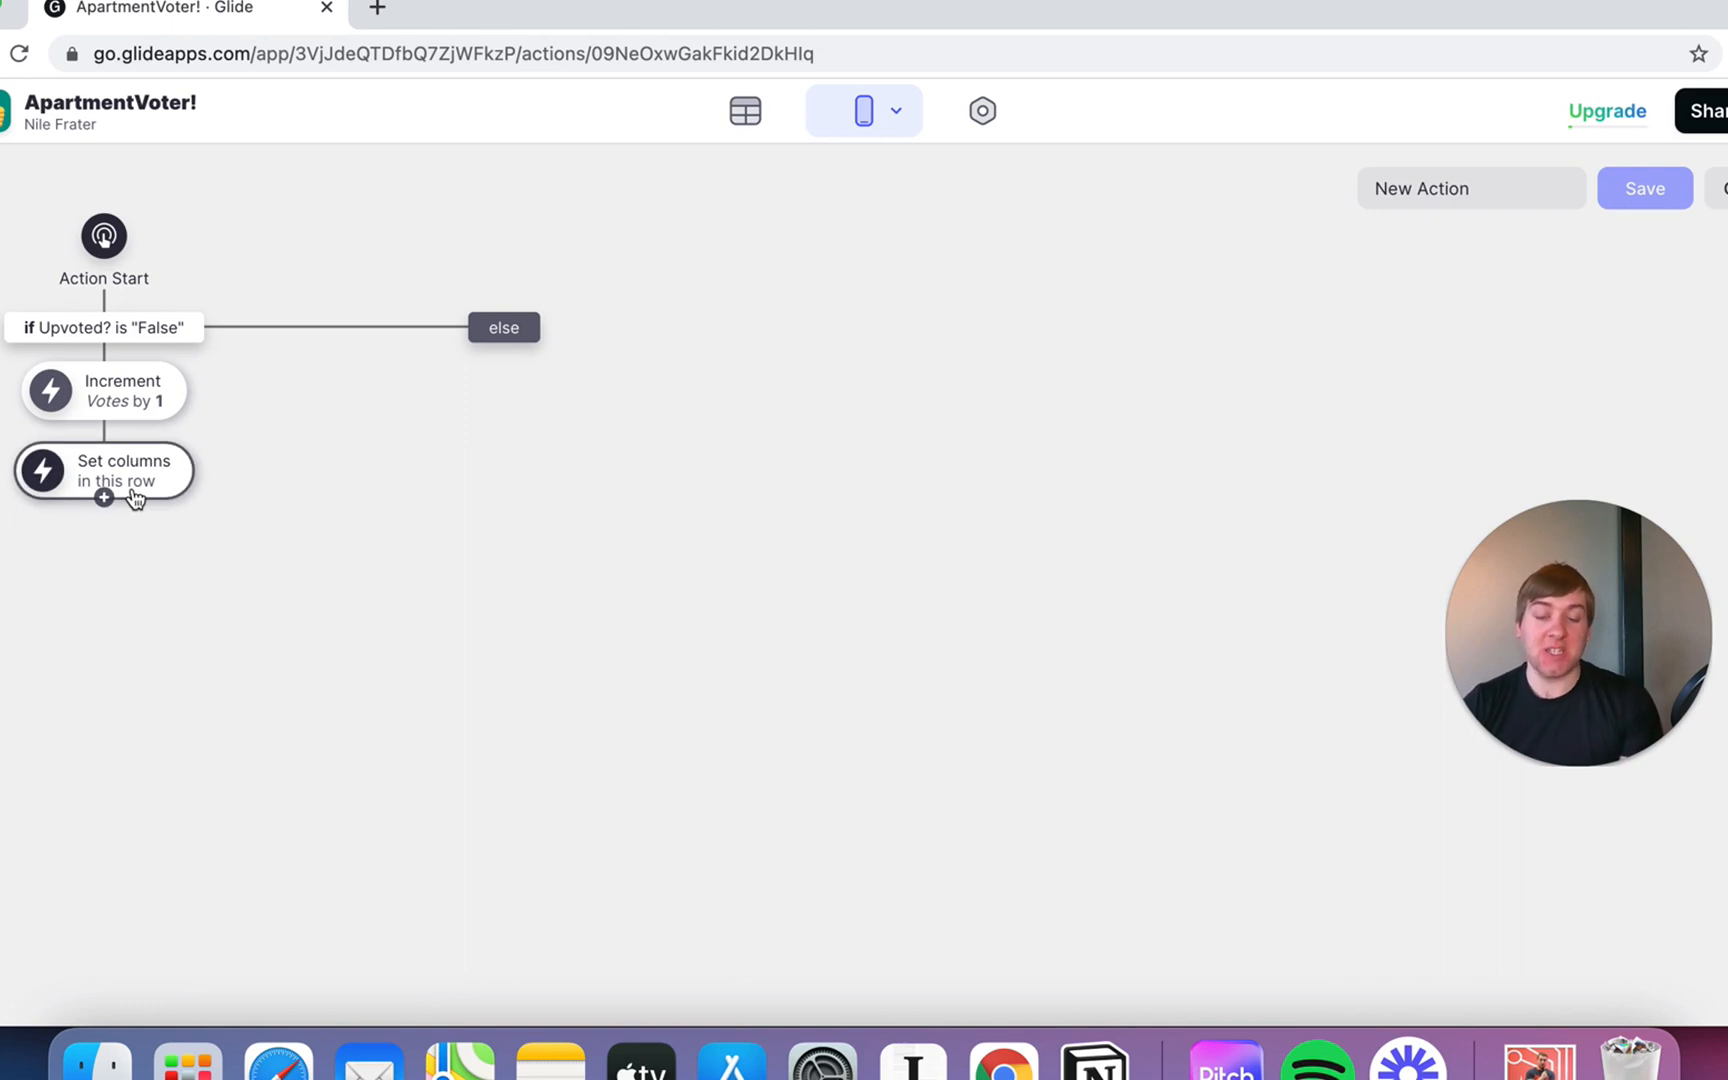
pyautogui.click(136, 481)
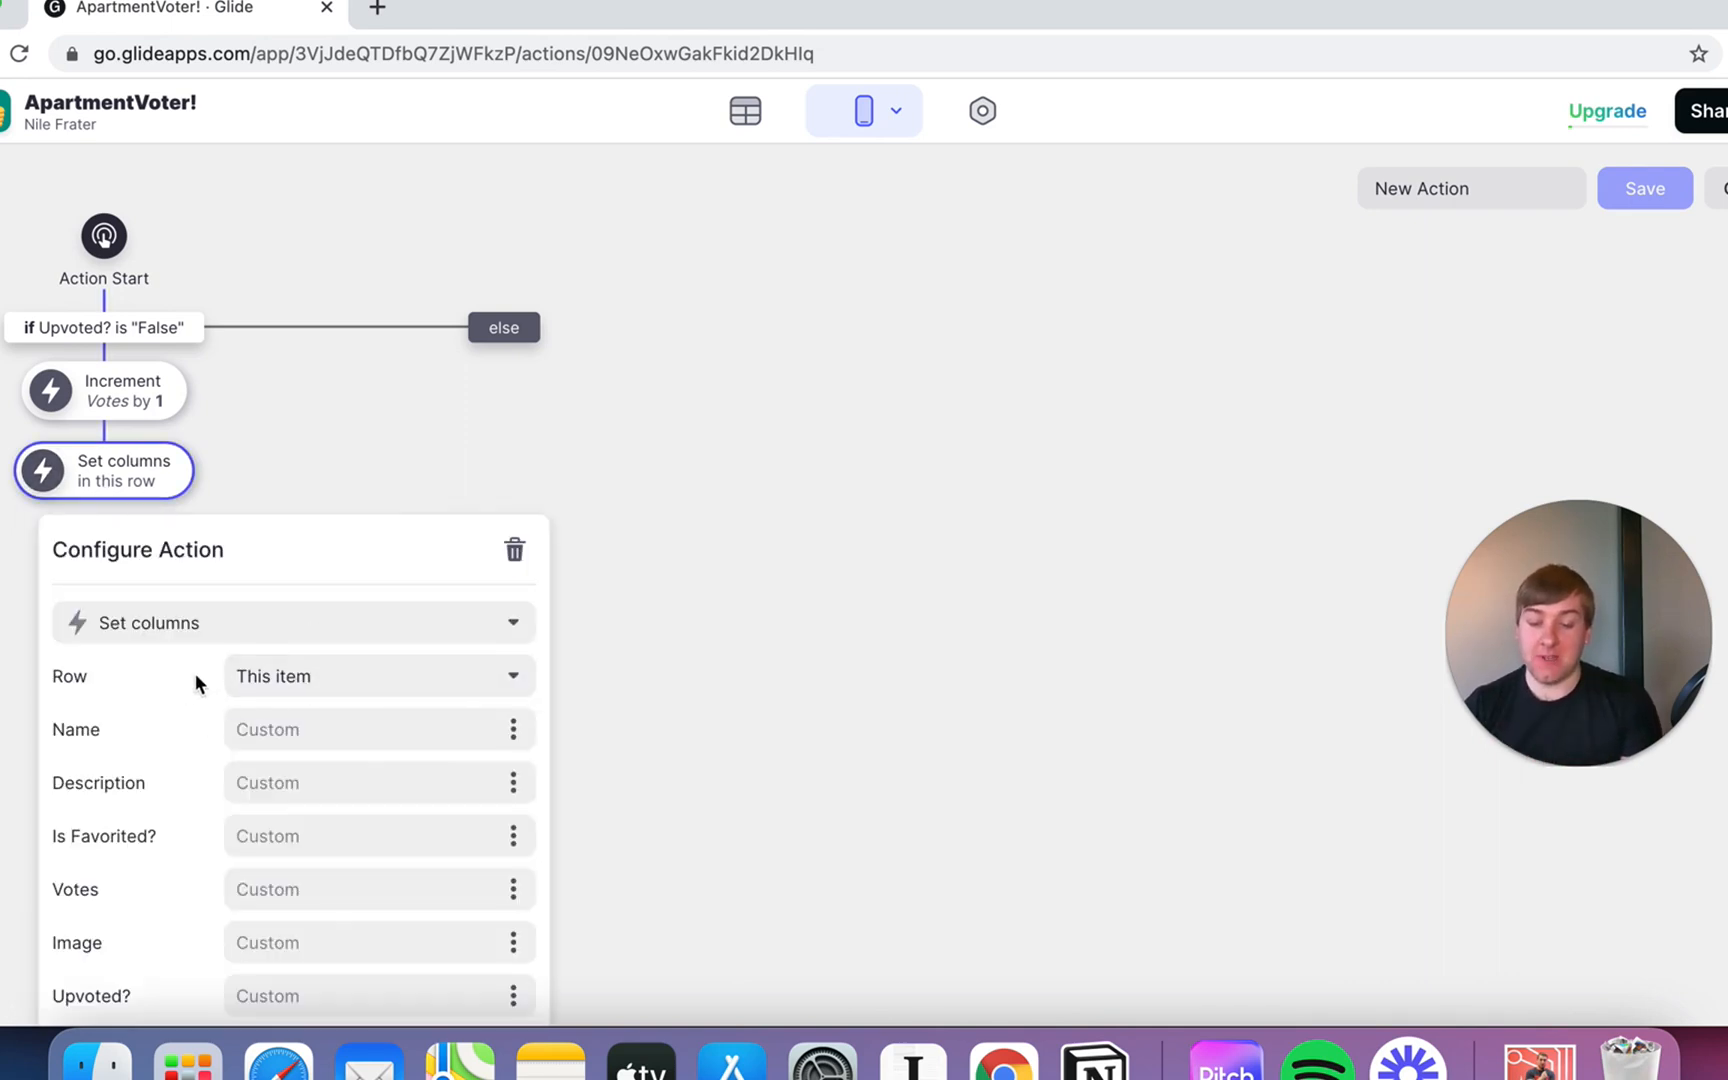
pyautogui.click(319, 683)
pyautogui.click(283, 731)
pyautogui.write('True')
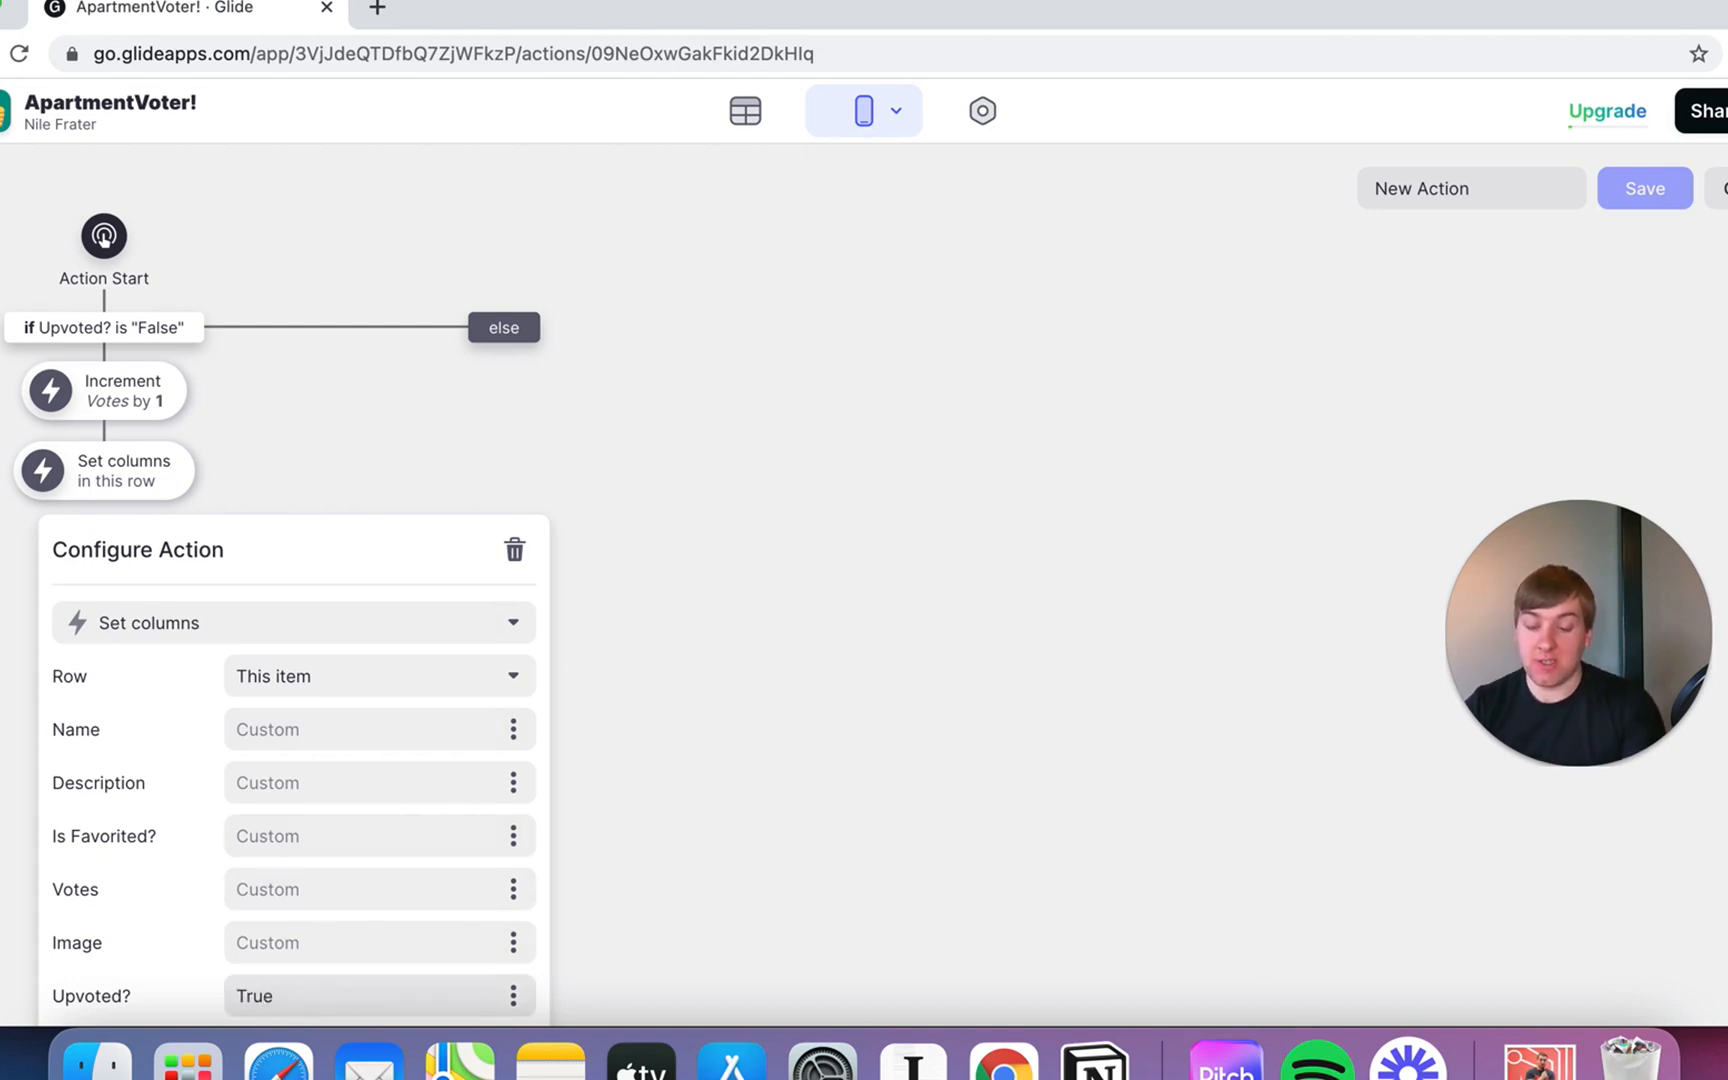
pyautogui.click(757, 790)
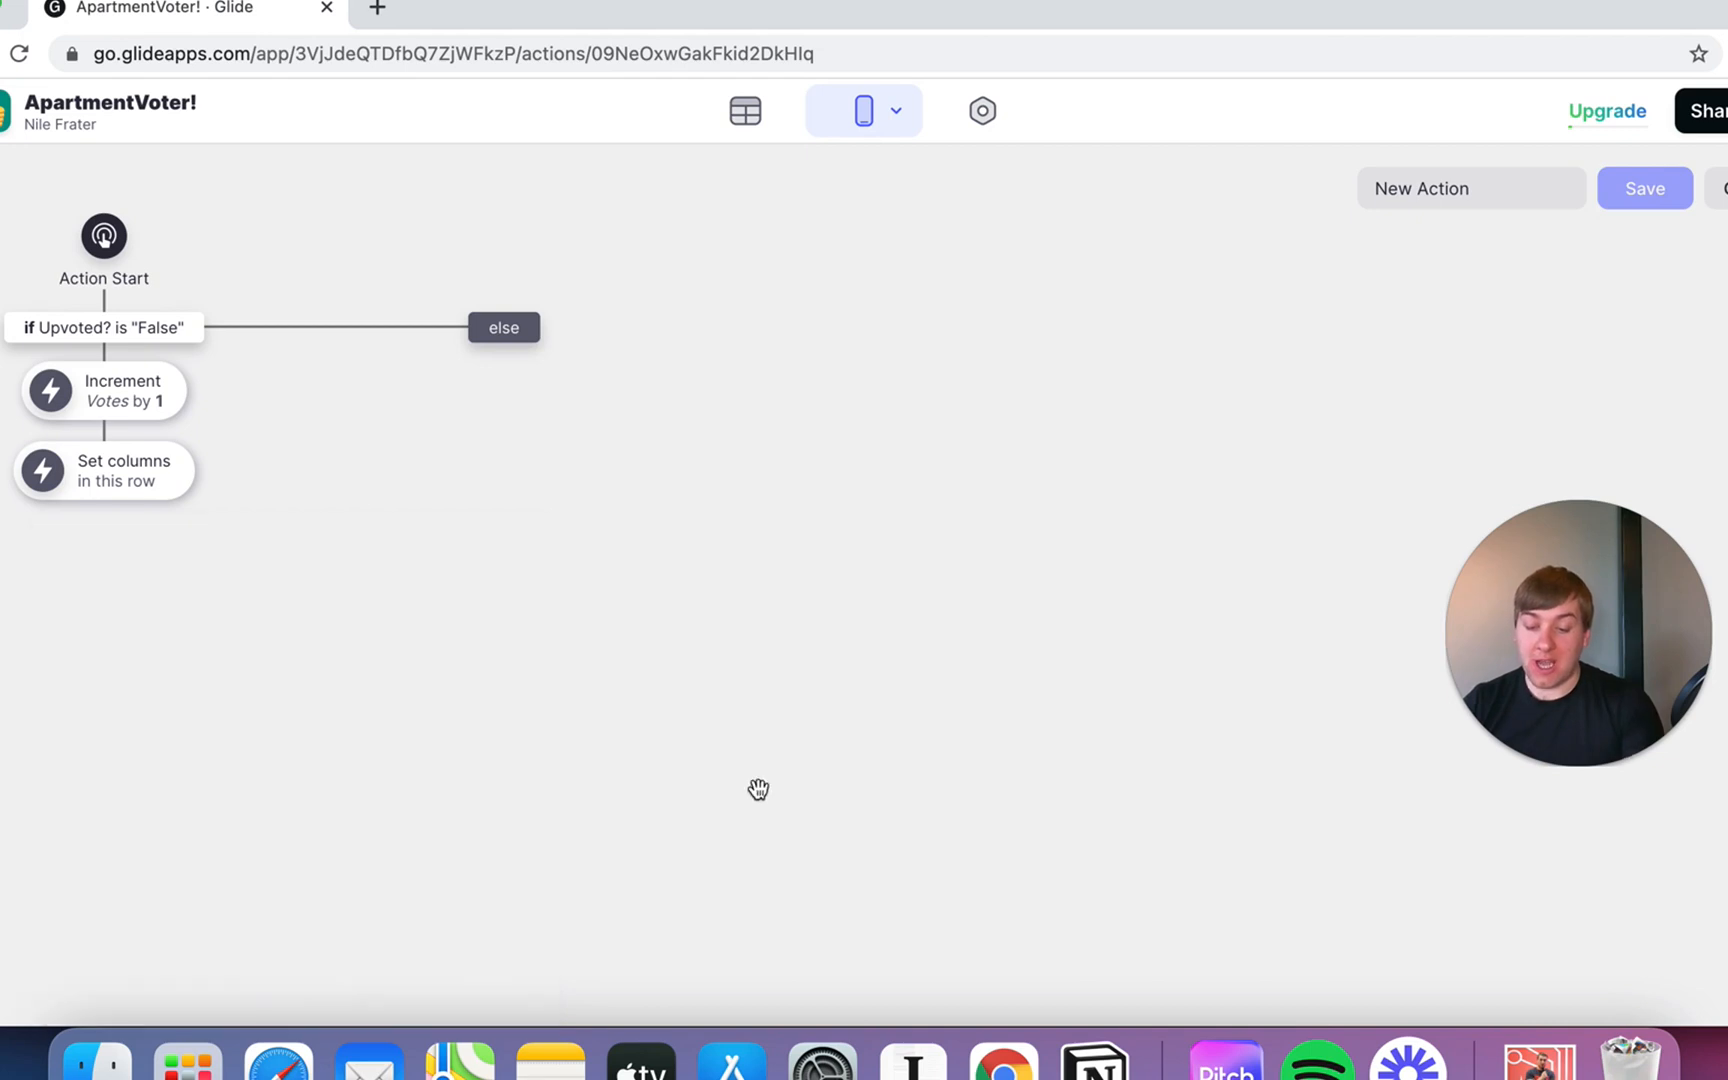
pyautogui.click(108, 473)
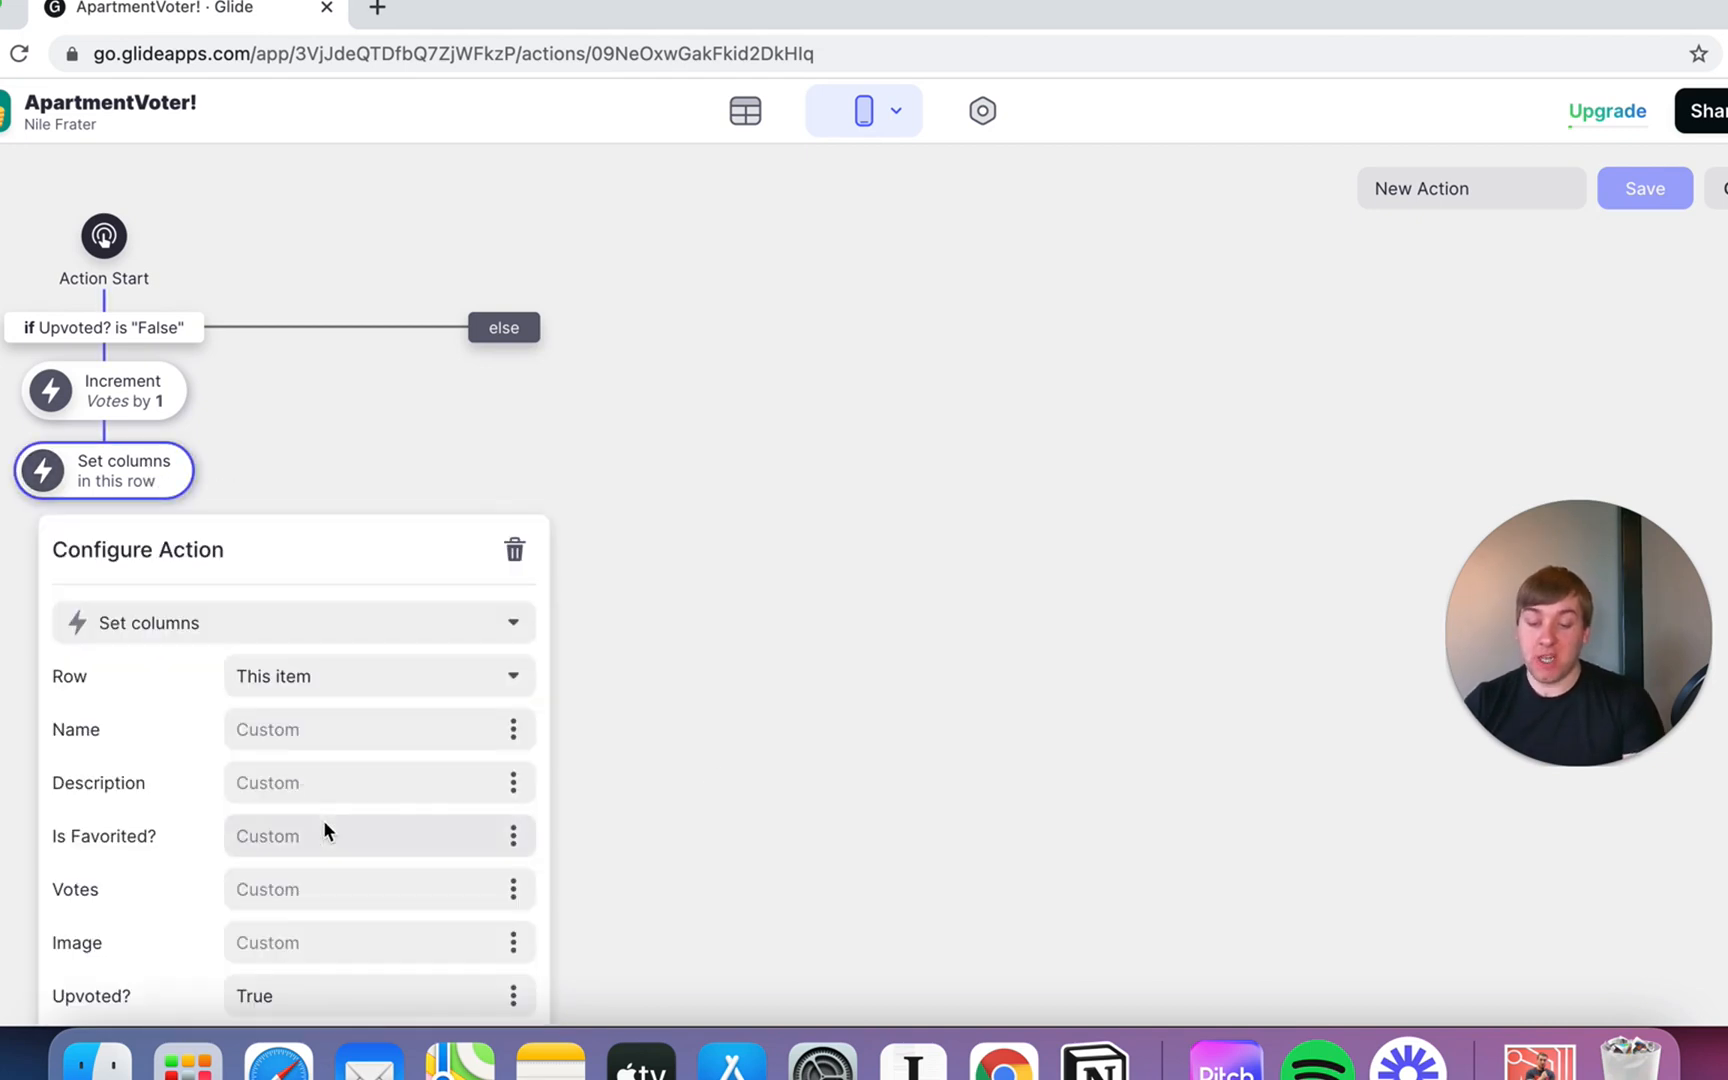
pyautogui.click(604, 810)
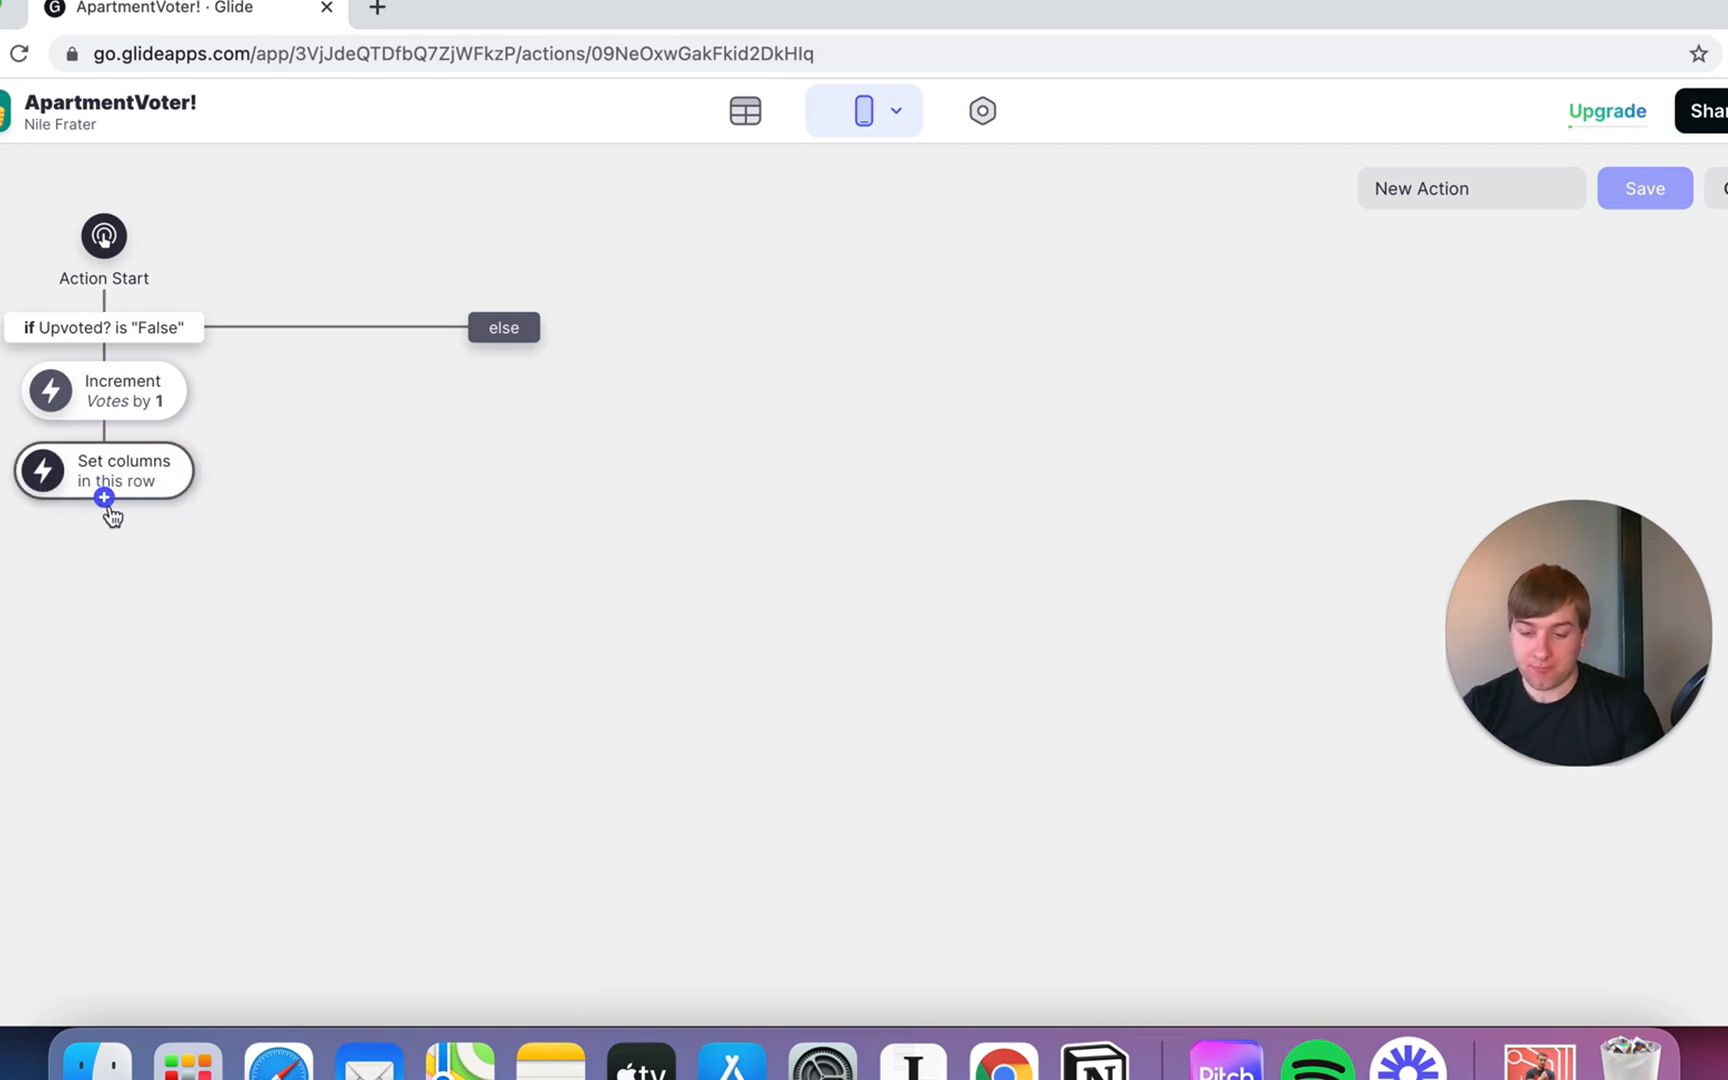
# Add a Success notification reading 'You have successfully upvoted this apartment!' after the column update
pyautogui.click(108, 505)
pyautogui.scroll(-5, 226, 742)
pyautogui.scroll(-6, 226, 743)
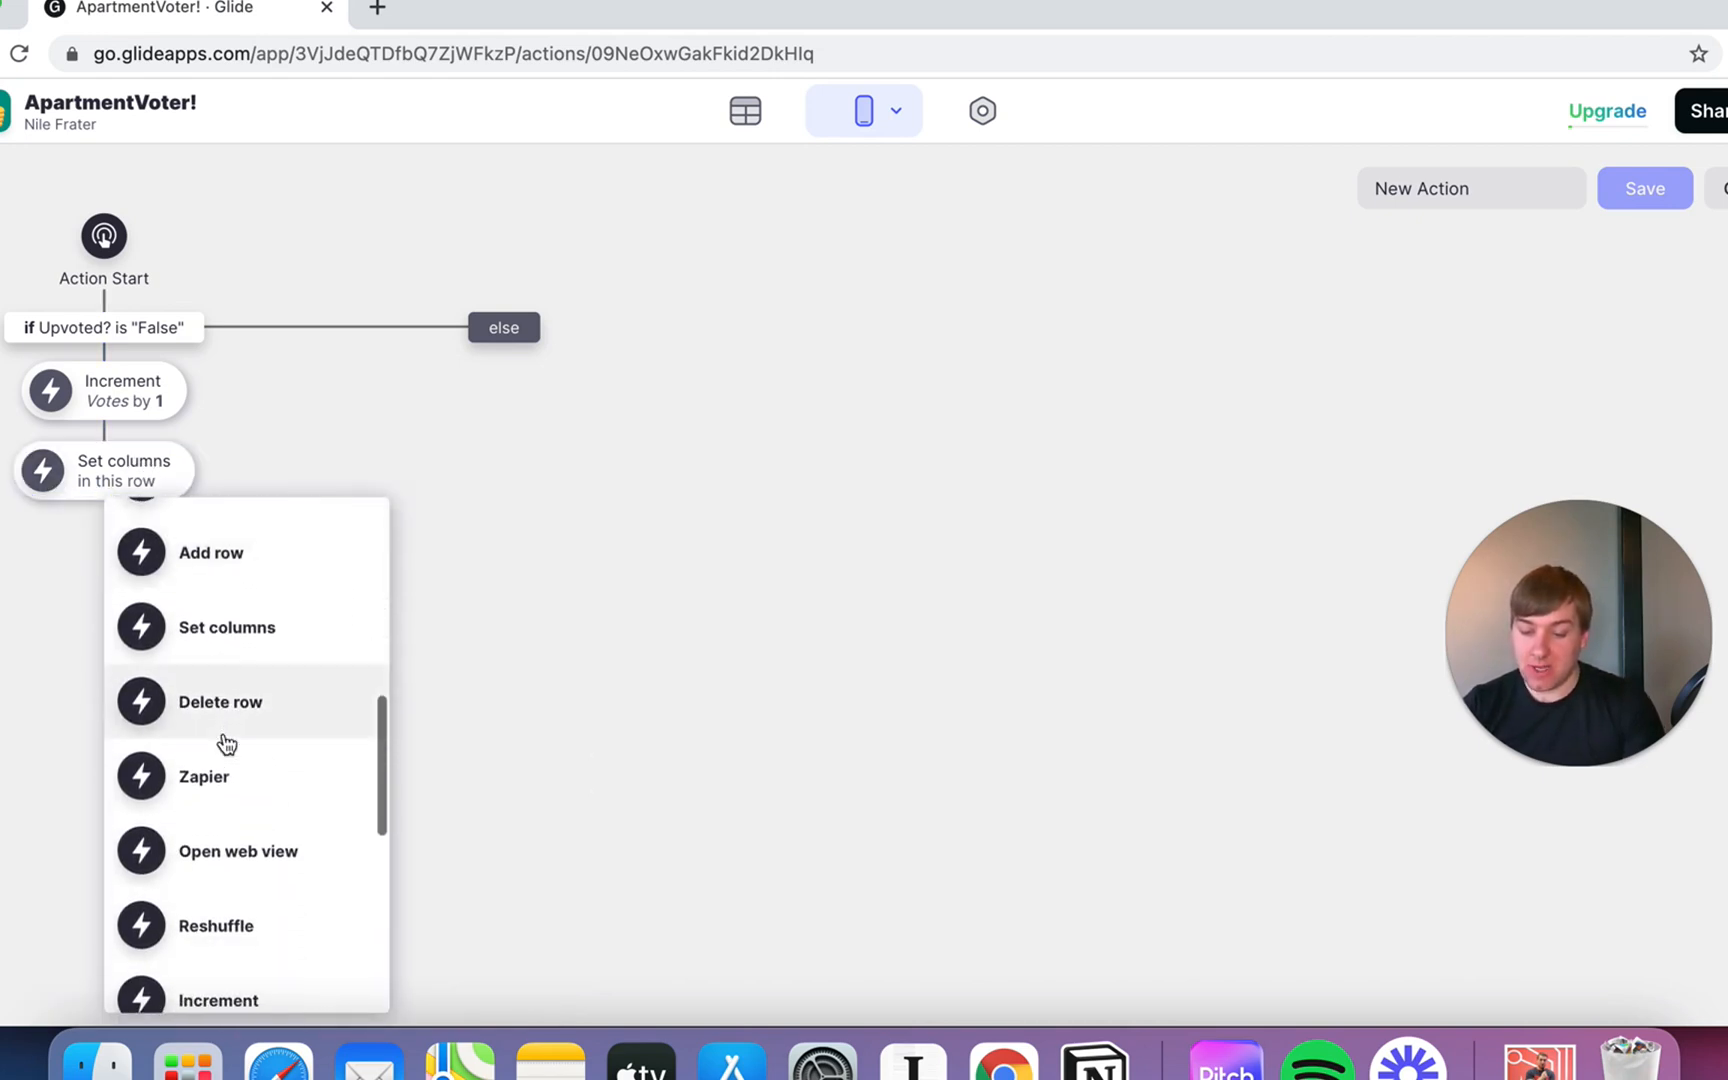
pyautogui.scroll(-6, 226, 743)
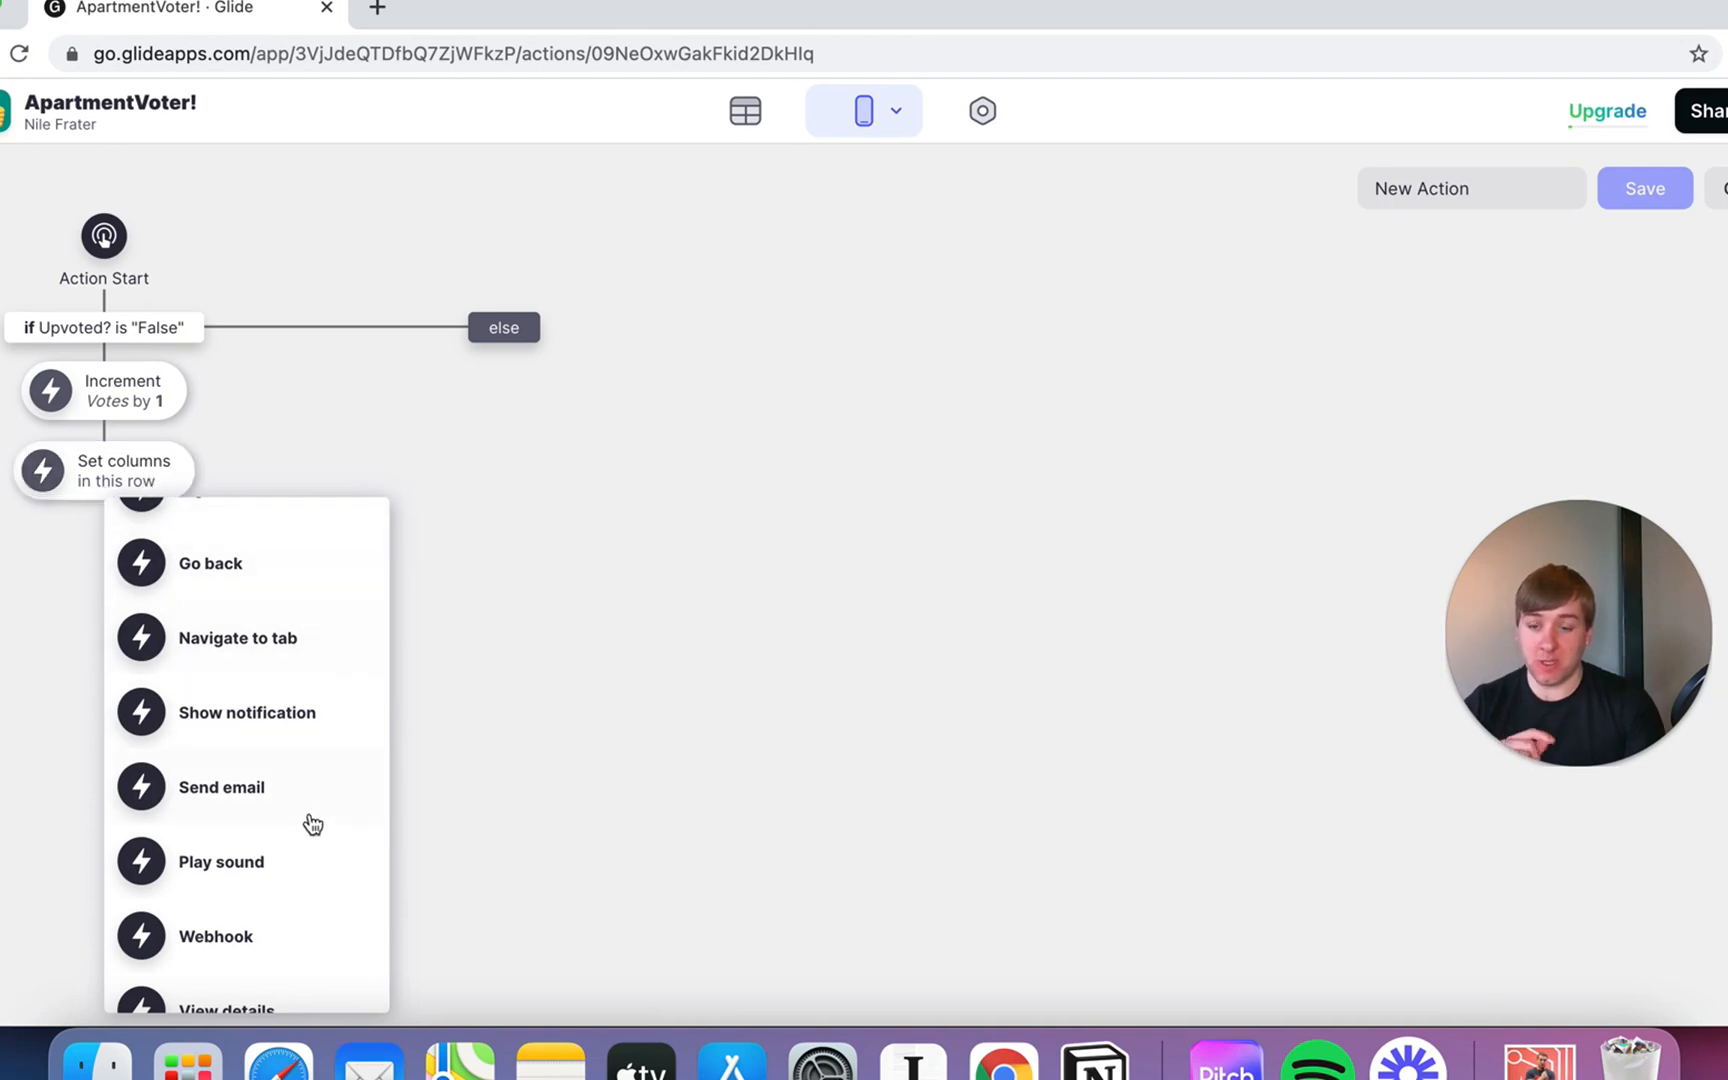
pyautogui.scroll(-1, 313, 823)
pyautogui.scroll(2, 314, 824)
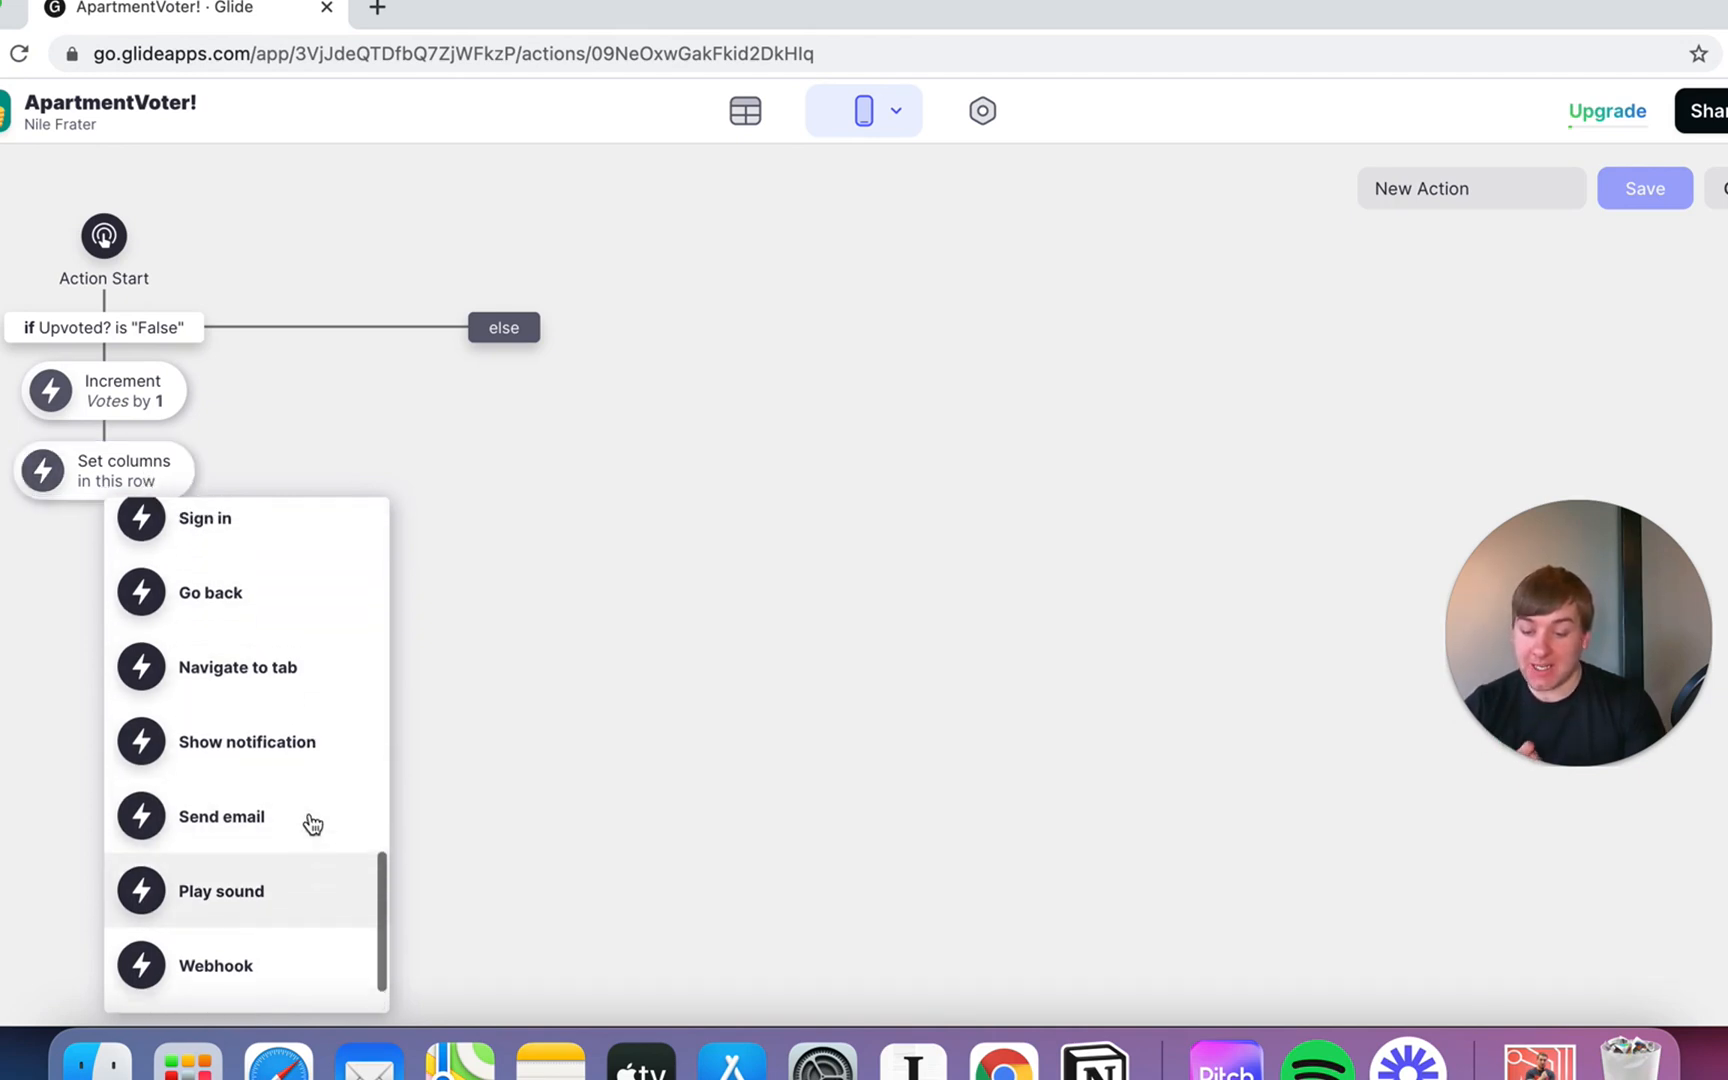
pyautogui.scroll(2, 314, 824)
pyautogui.click(291, 875)
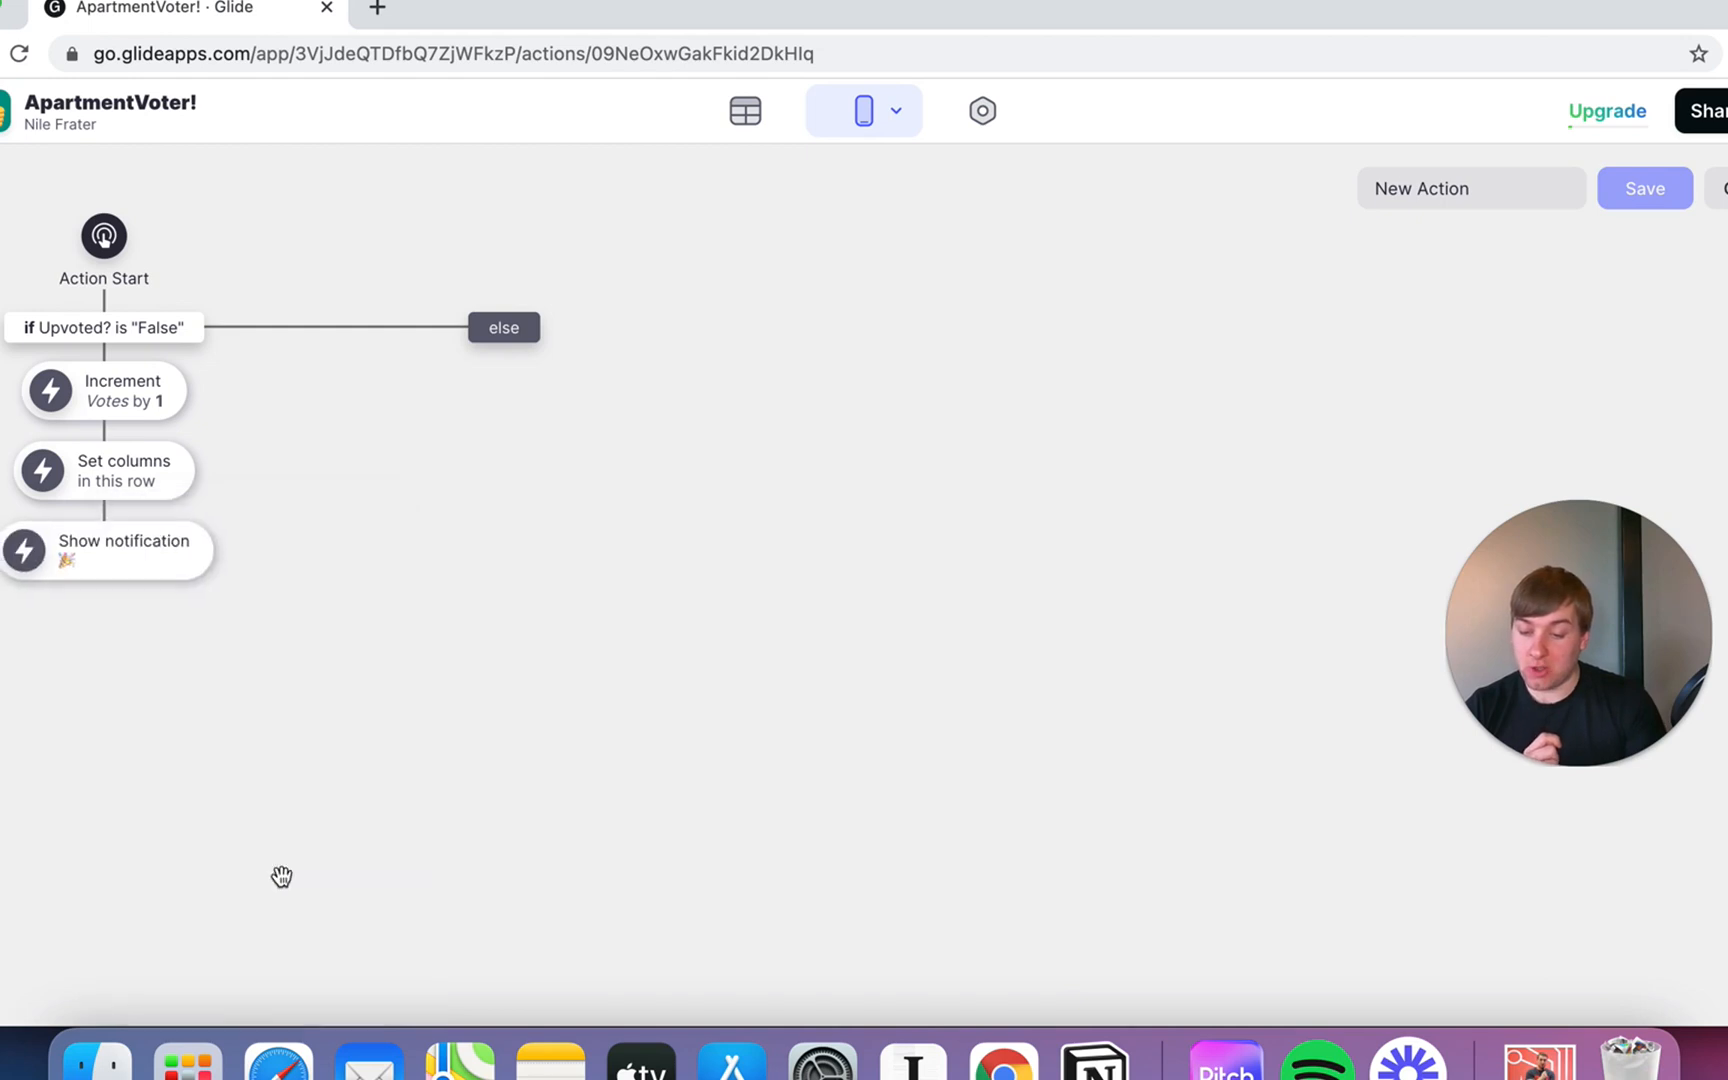
pyautogui.click(114, 556)
pyautogui.write('You have successfully updated')
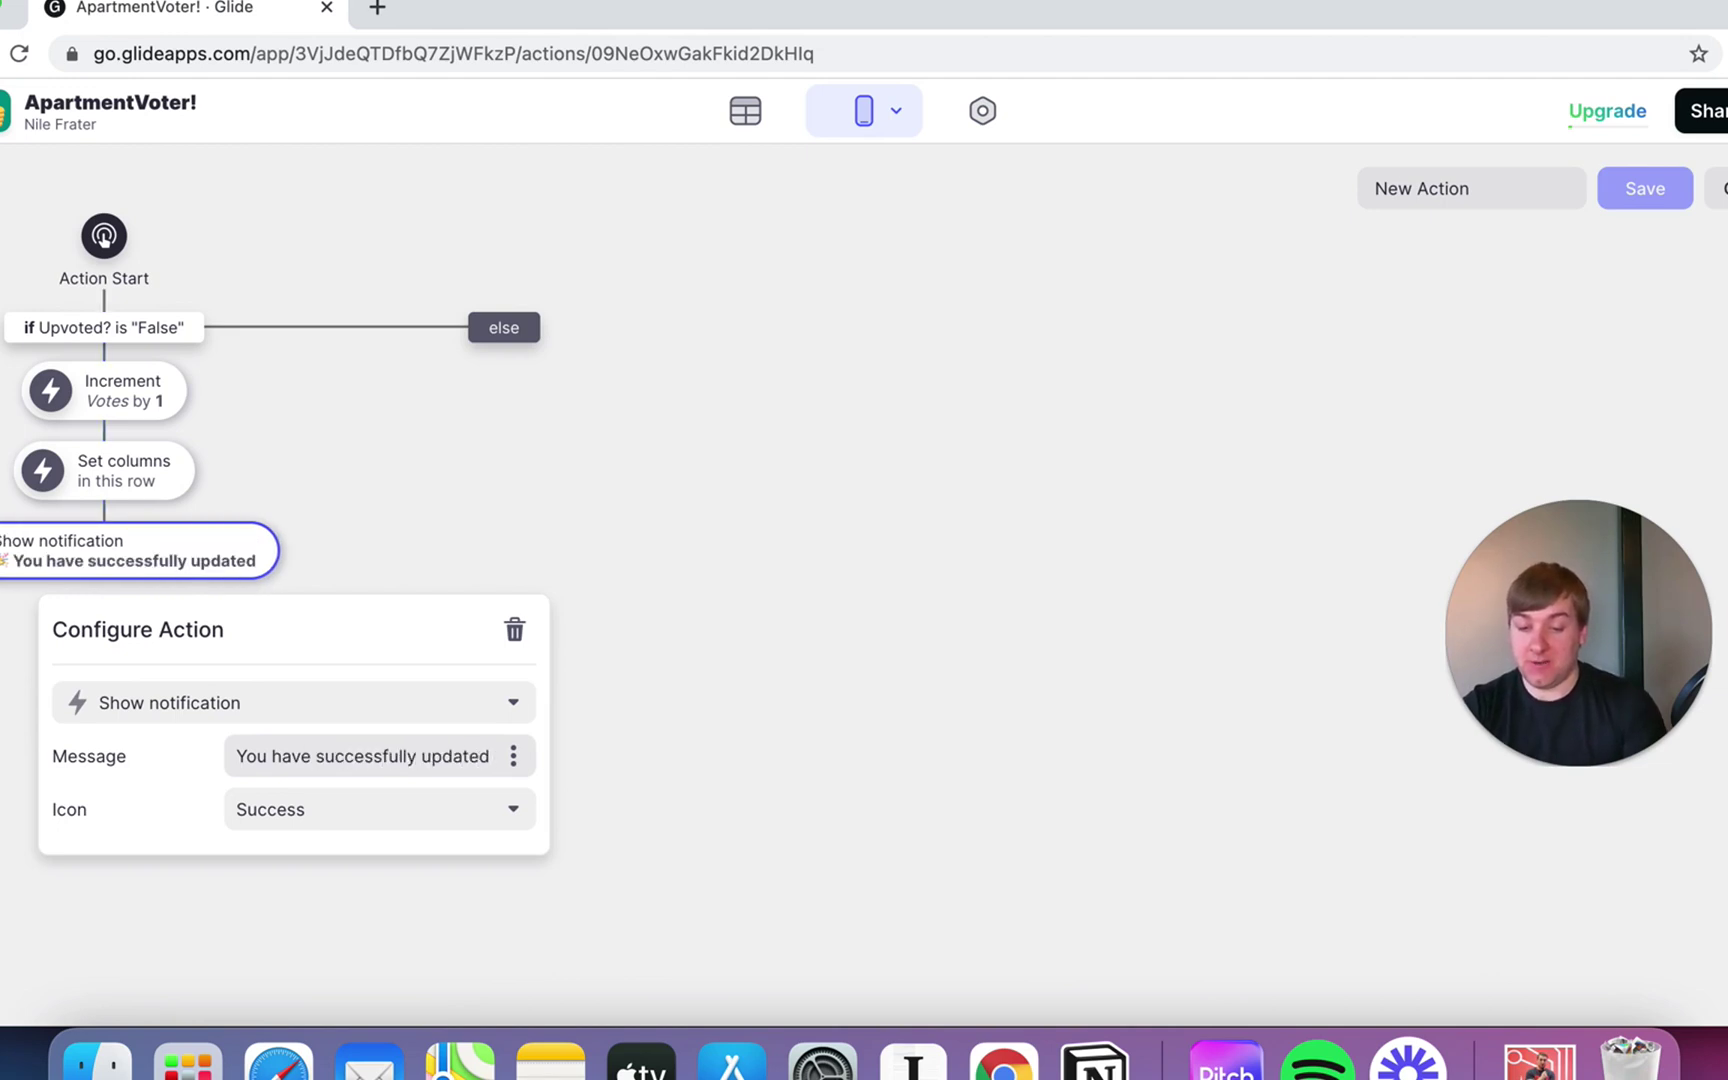
pyautogui.press('BackSpace')
pyautogui.press('BackSpace')
pyautogui.press('BackSpace')
pyautogui.write('vo')
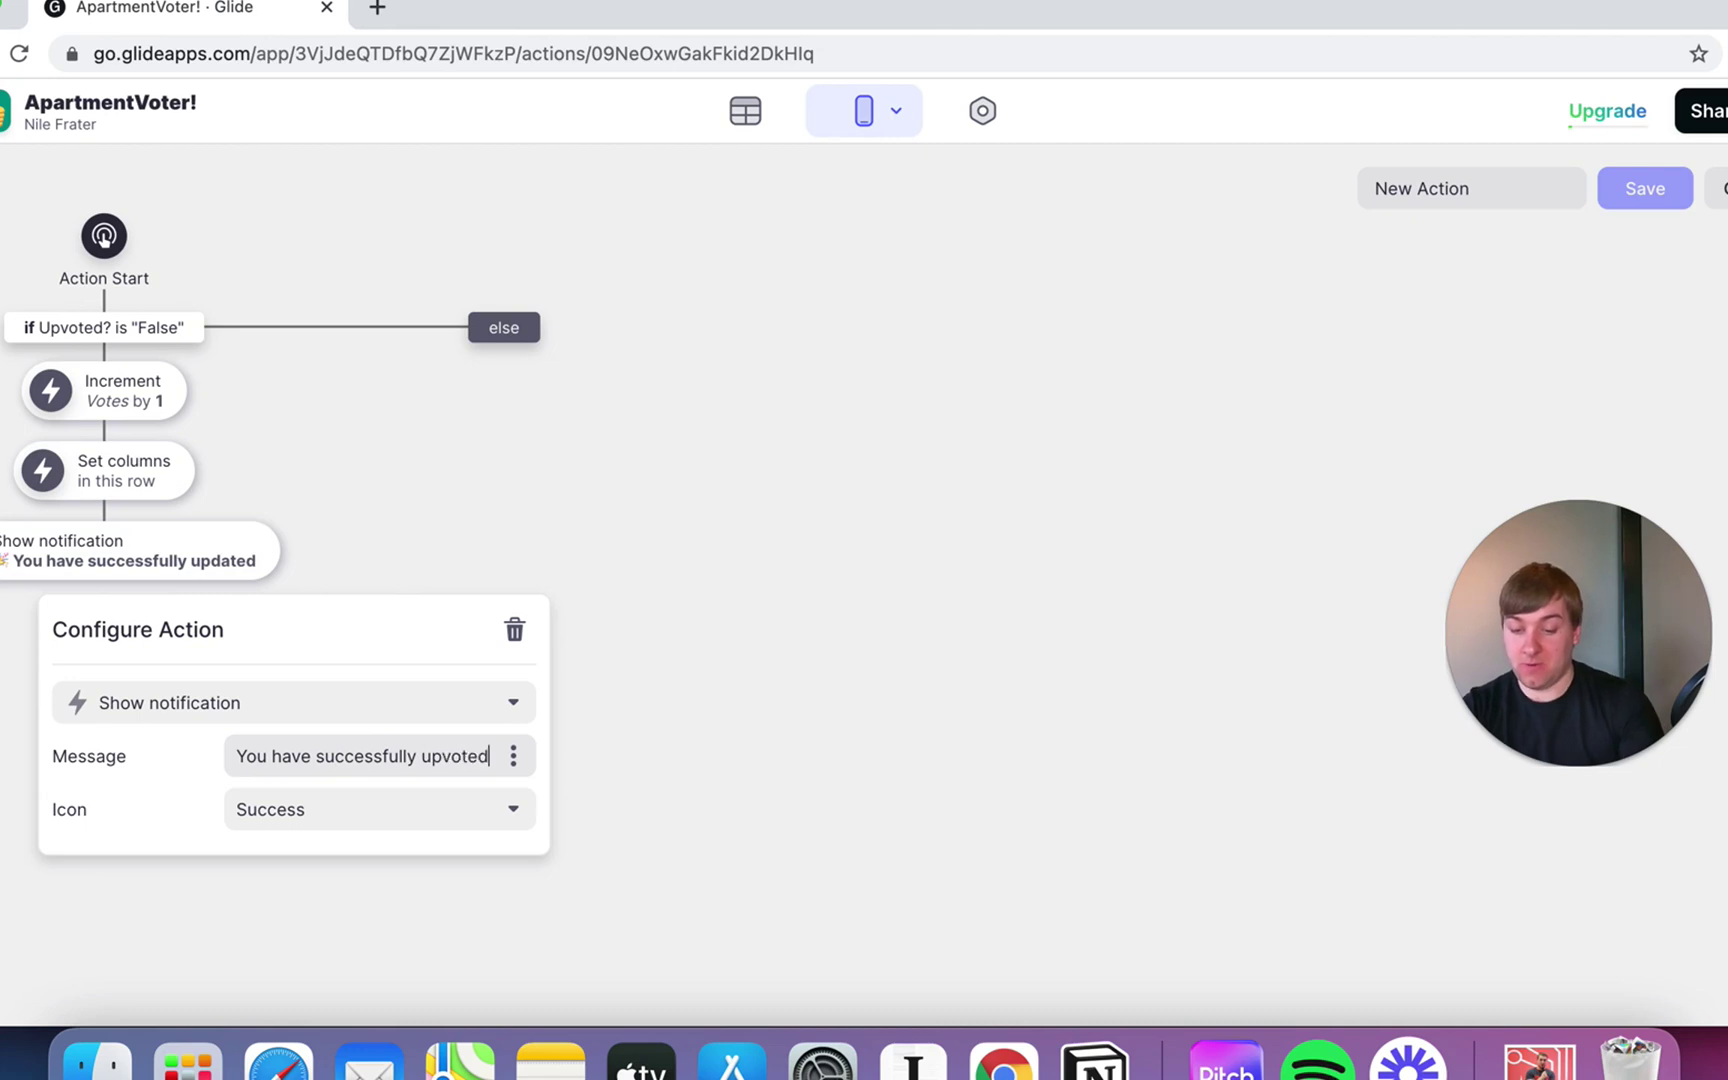
pyautogui.write('this apartment!')
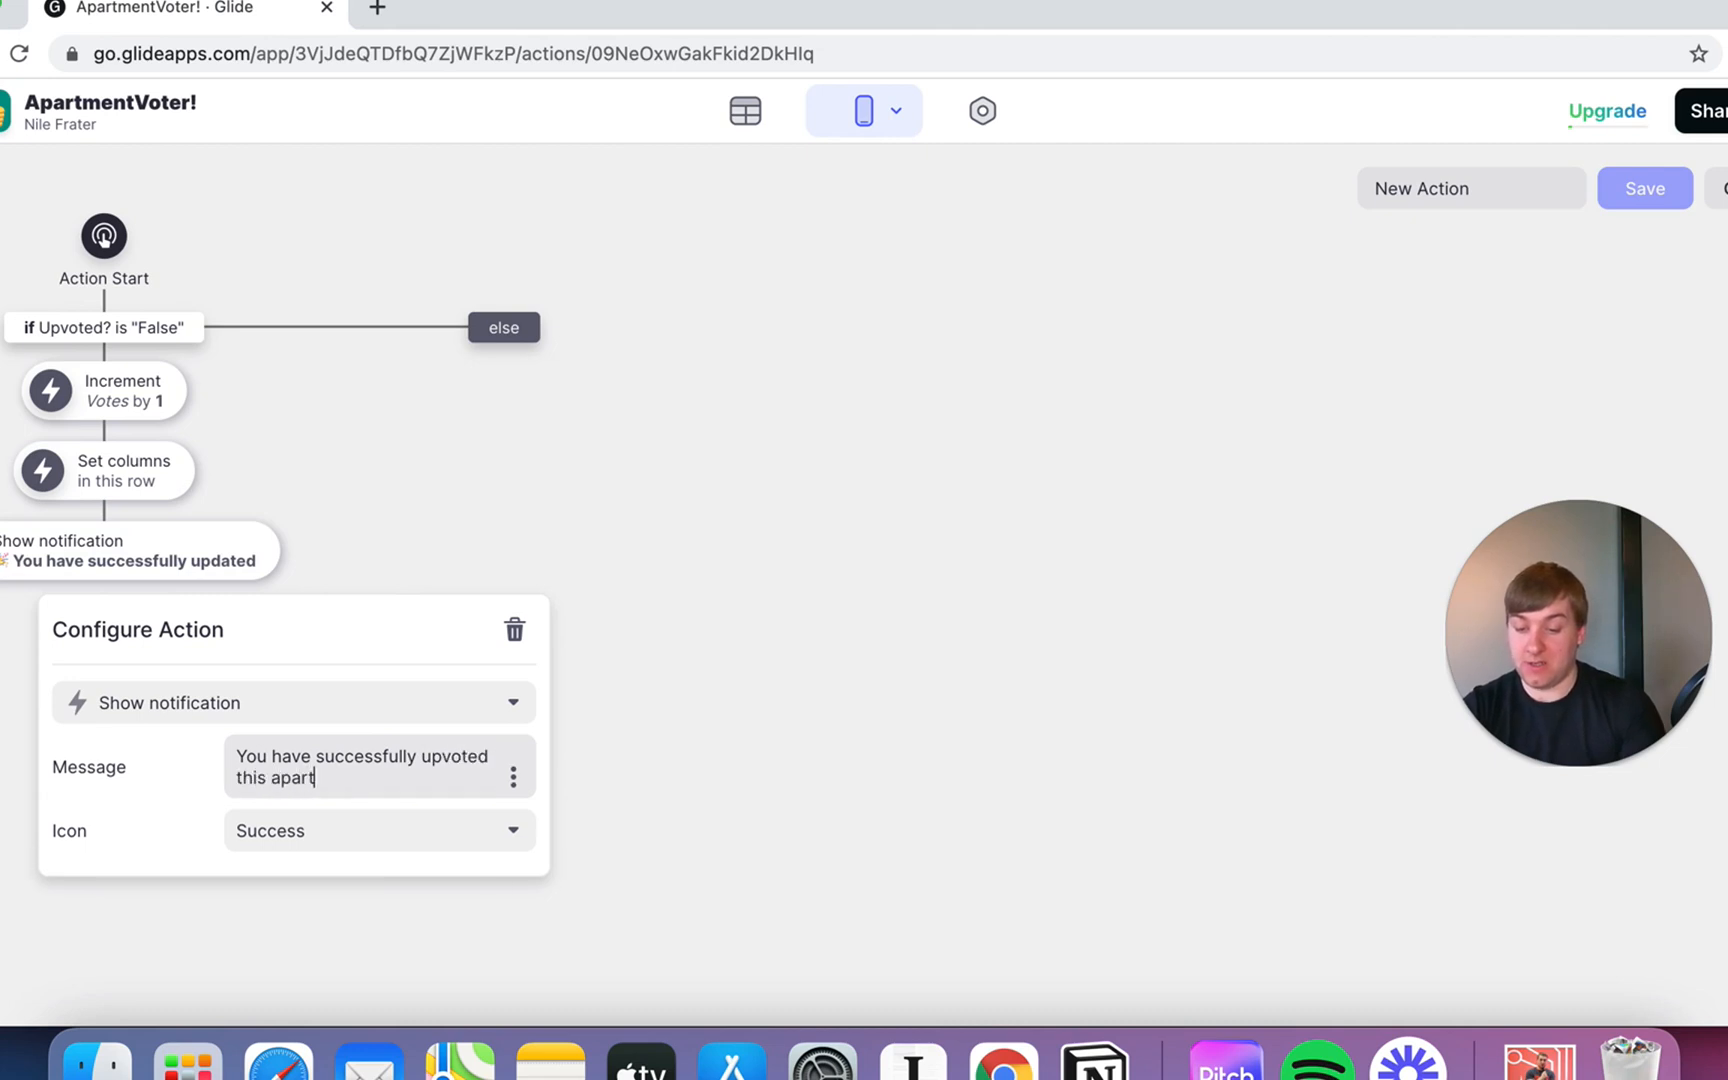
pyautogui.click(513, 777)
pyautogui.click(649, 722)
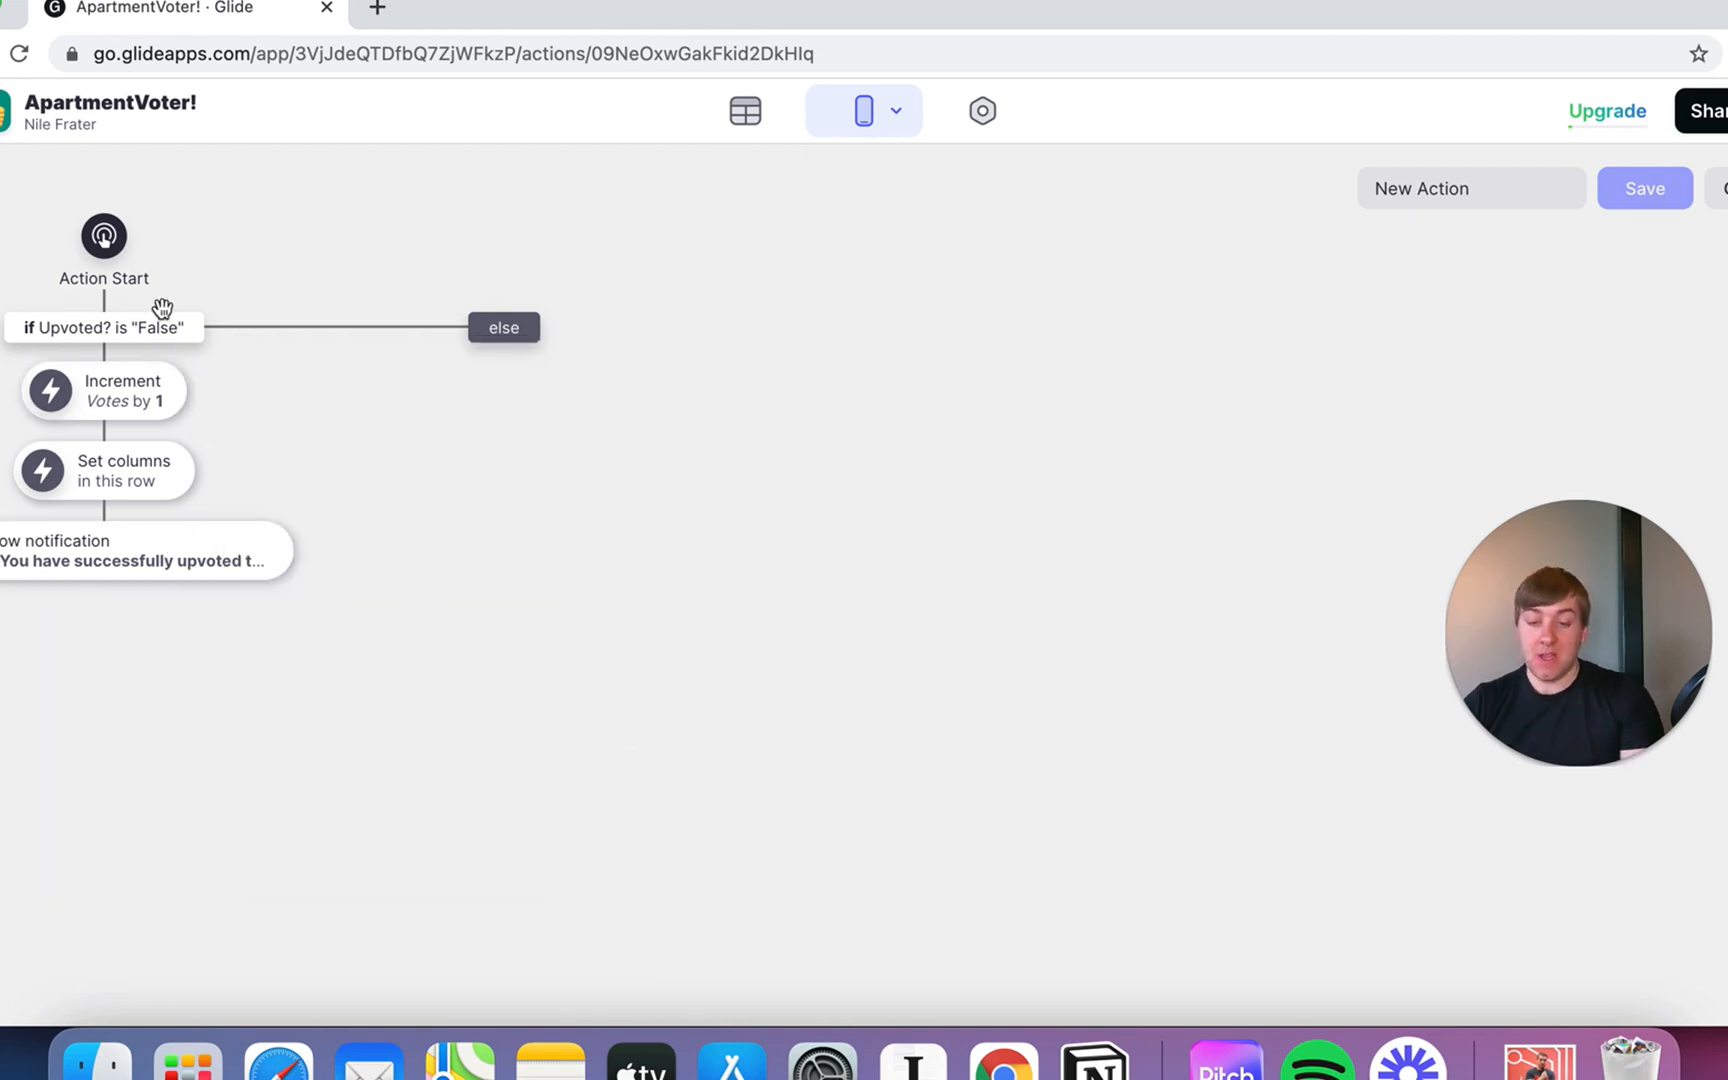
pyautogui.click(104, 581)
pyautogui.scroll(-1, 256, 745)
pyautogui.scroll(-1, 257, 746)
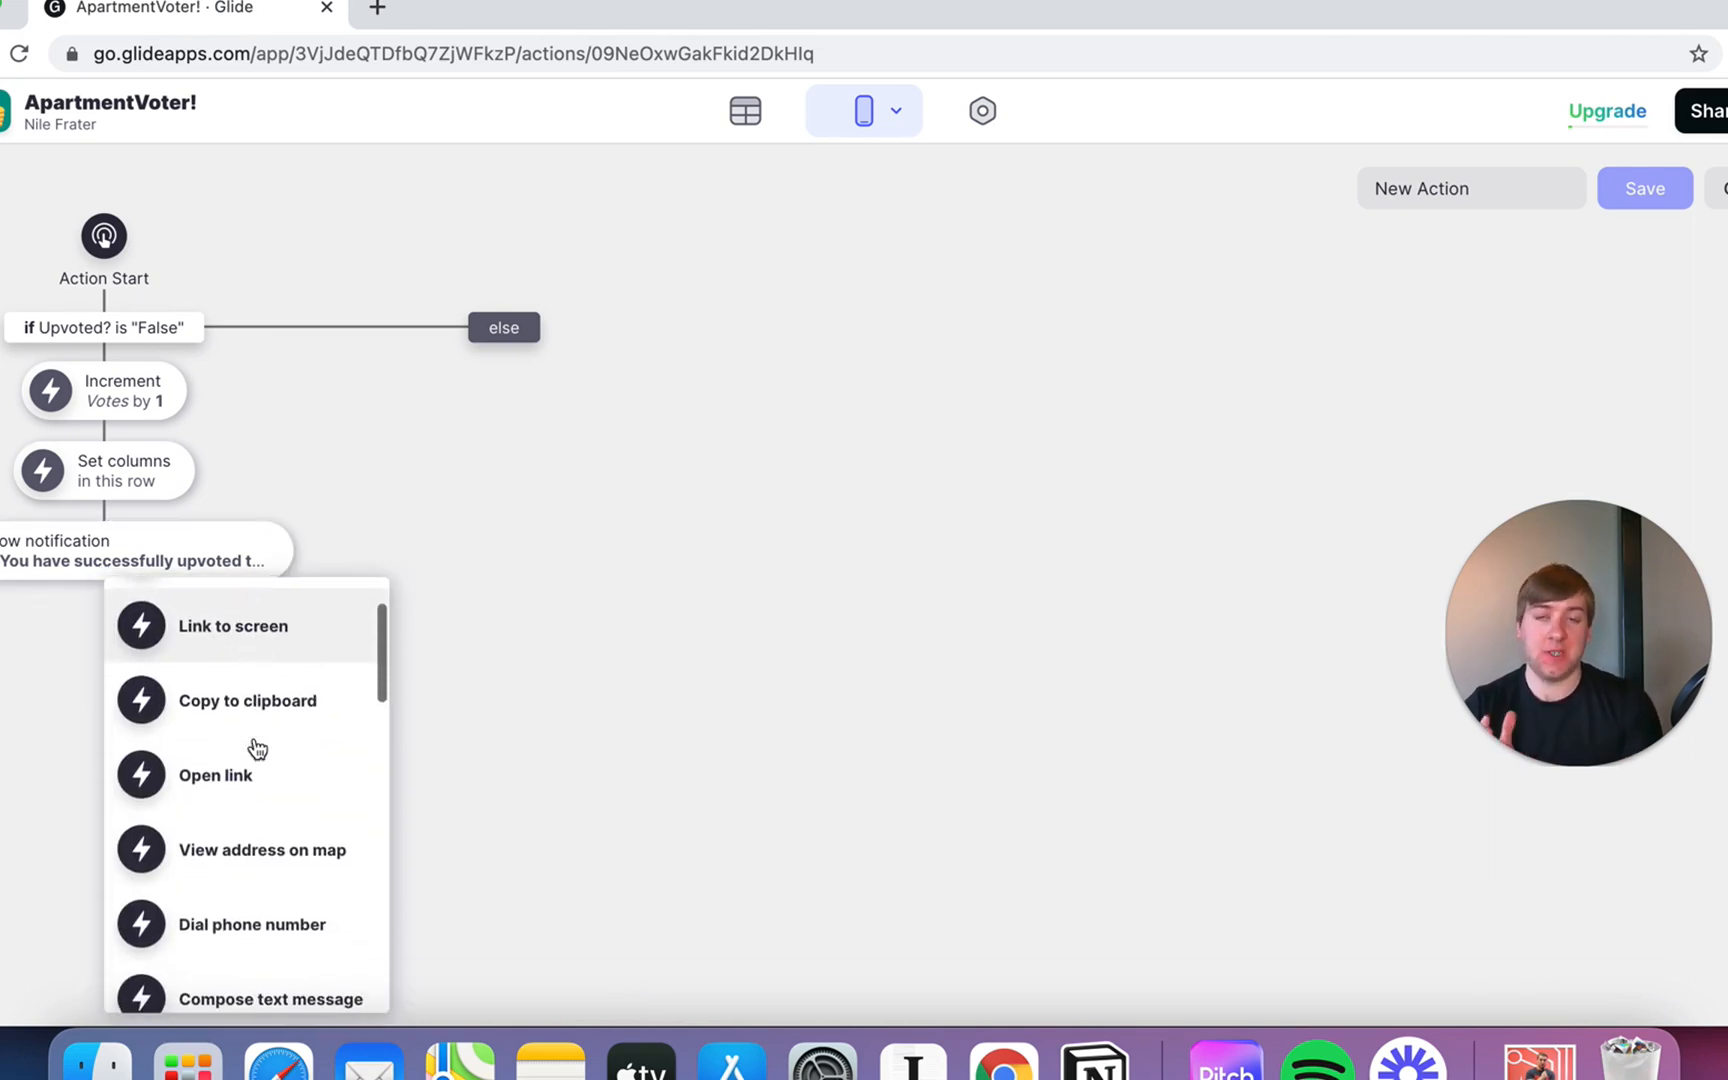
pyautogui.scroll(-1, 257, 746)
pyautogui.scroll(2, 256, 748)
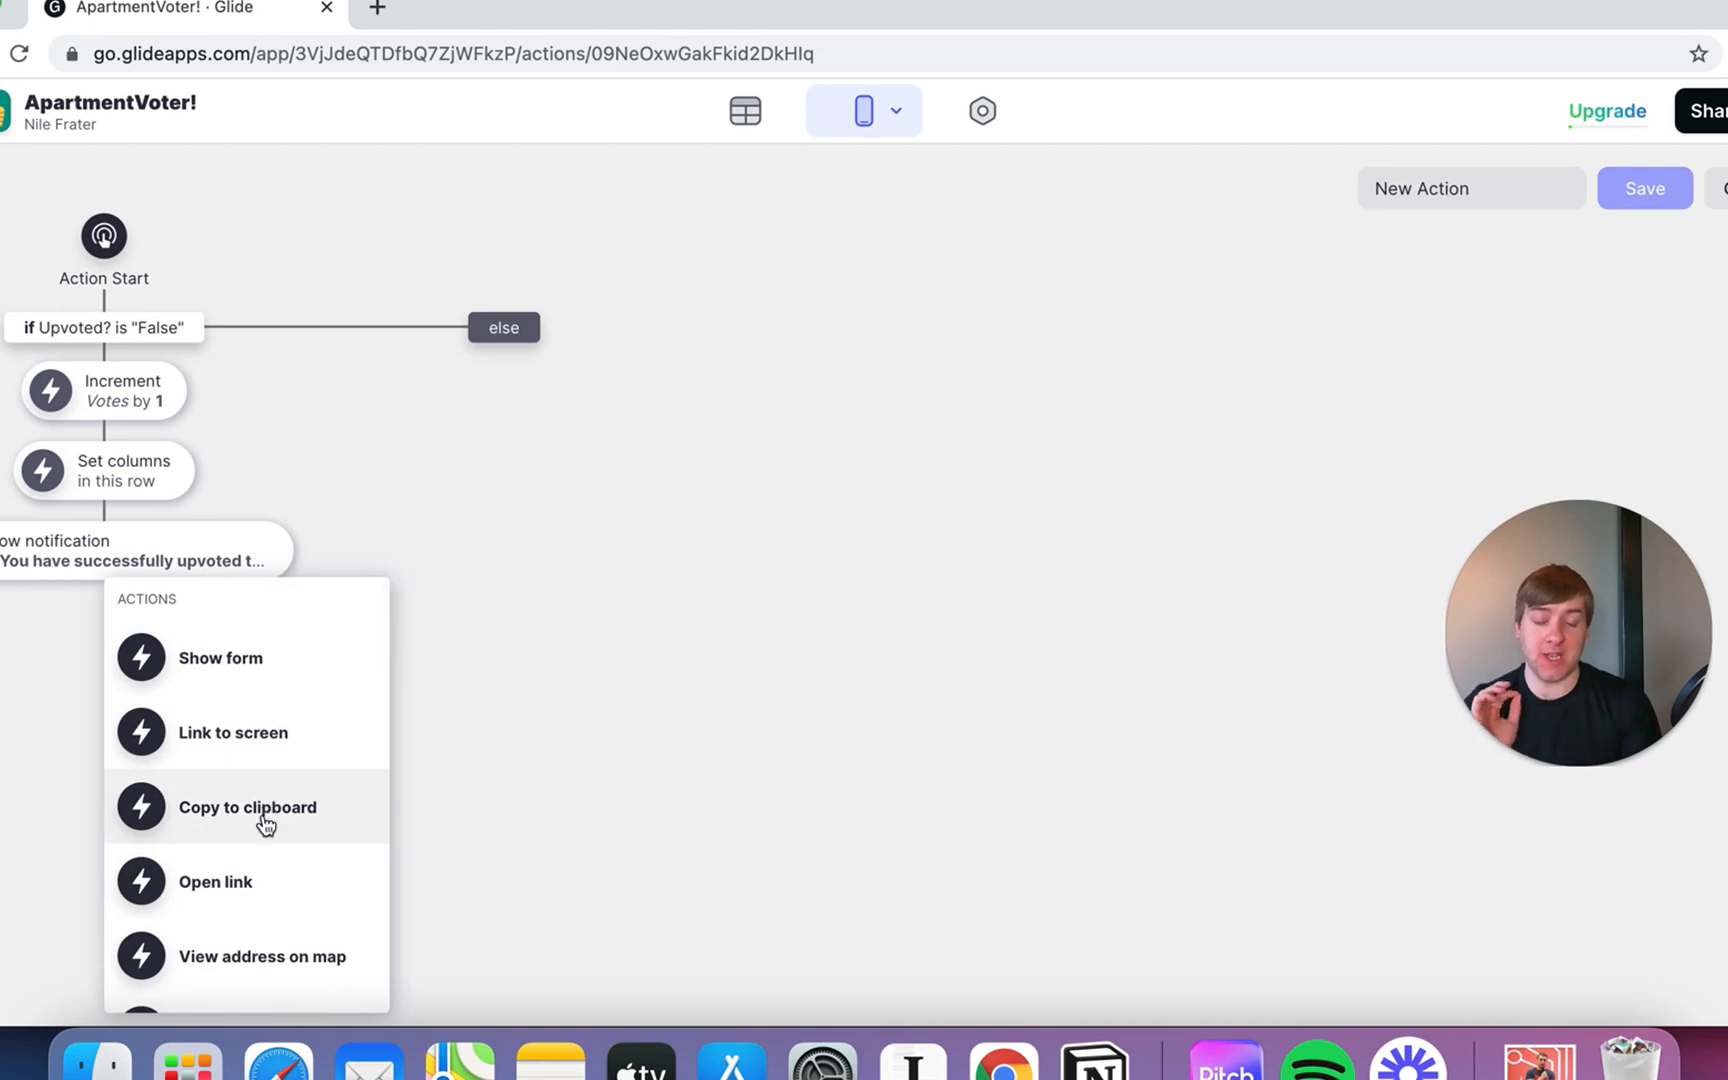
pyautogui.scroll(-1, 265, 823)
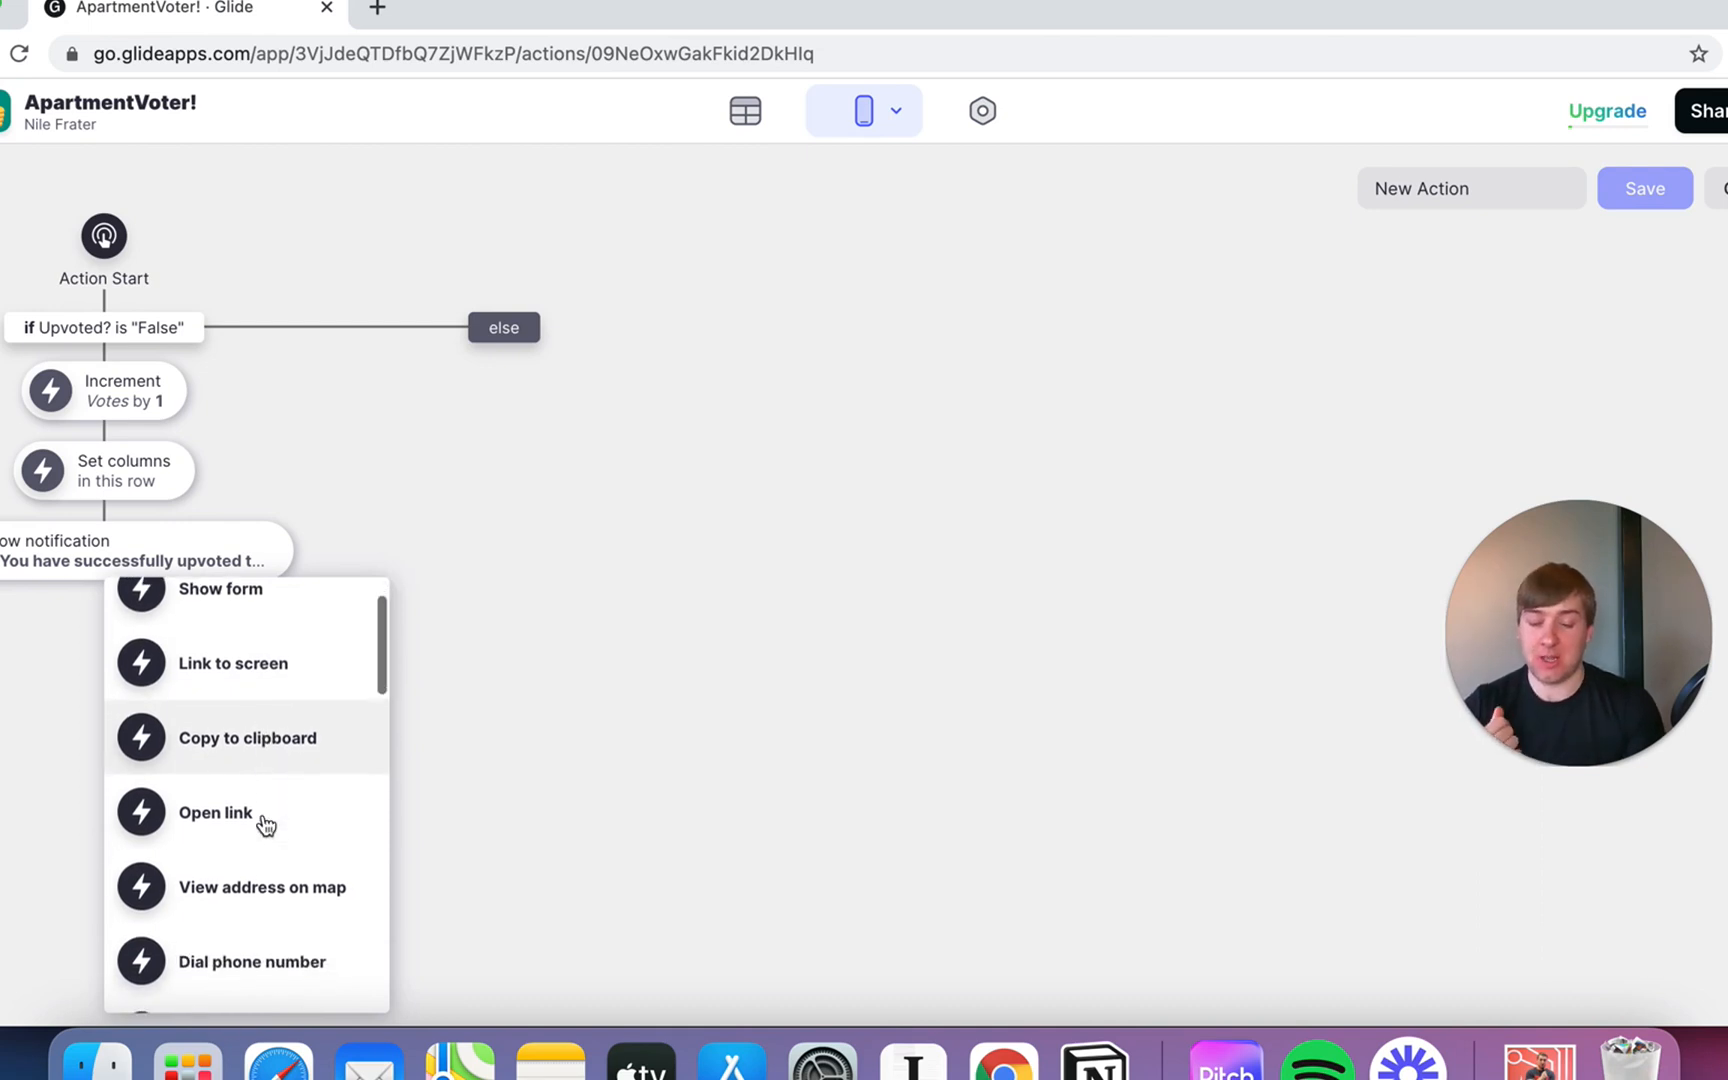
pyautogui.scroll(-1, 265, 822)
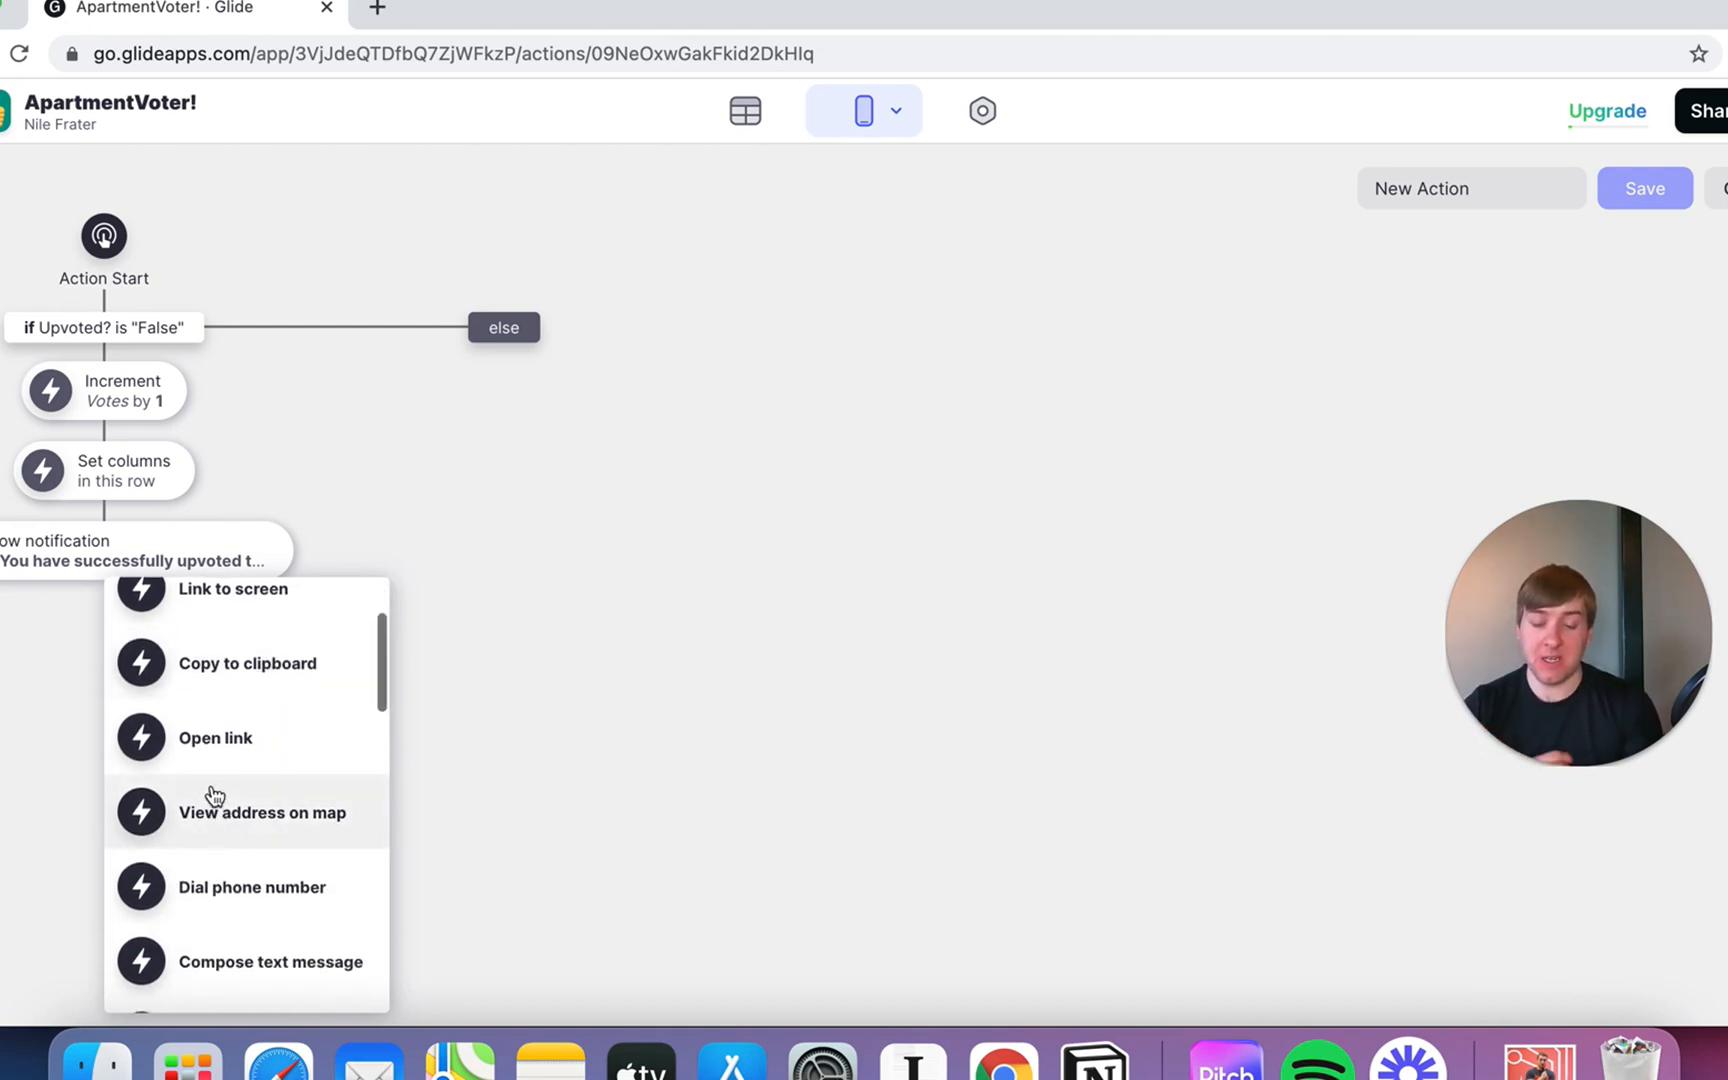
pyautogui.scroll(-1, 234, 760)
pyautogui.scroll(-1, 270, 735)
pyautogui.scroll(-1, 300, 729)
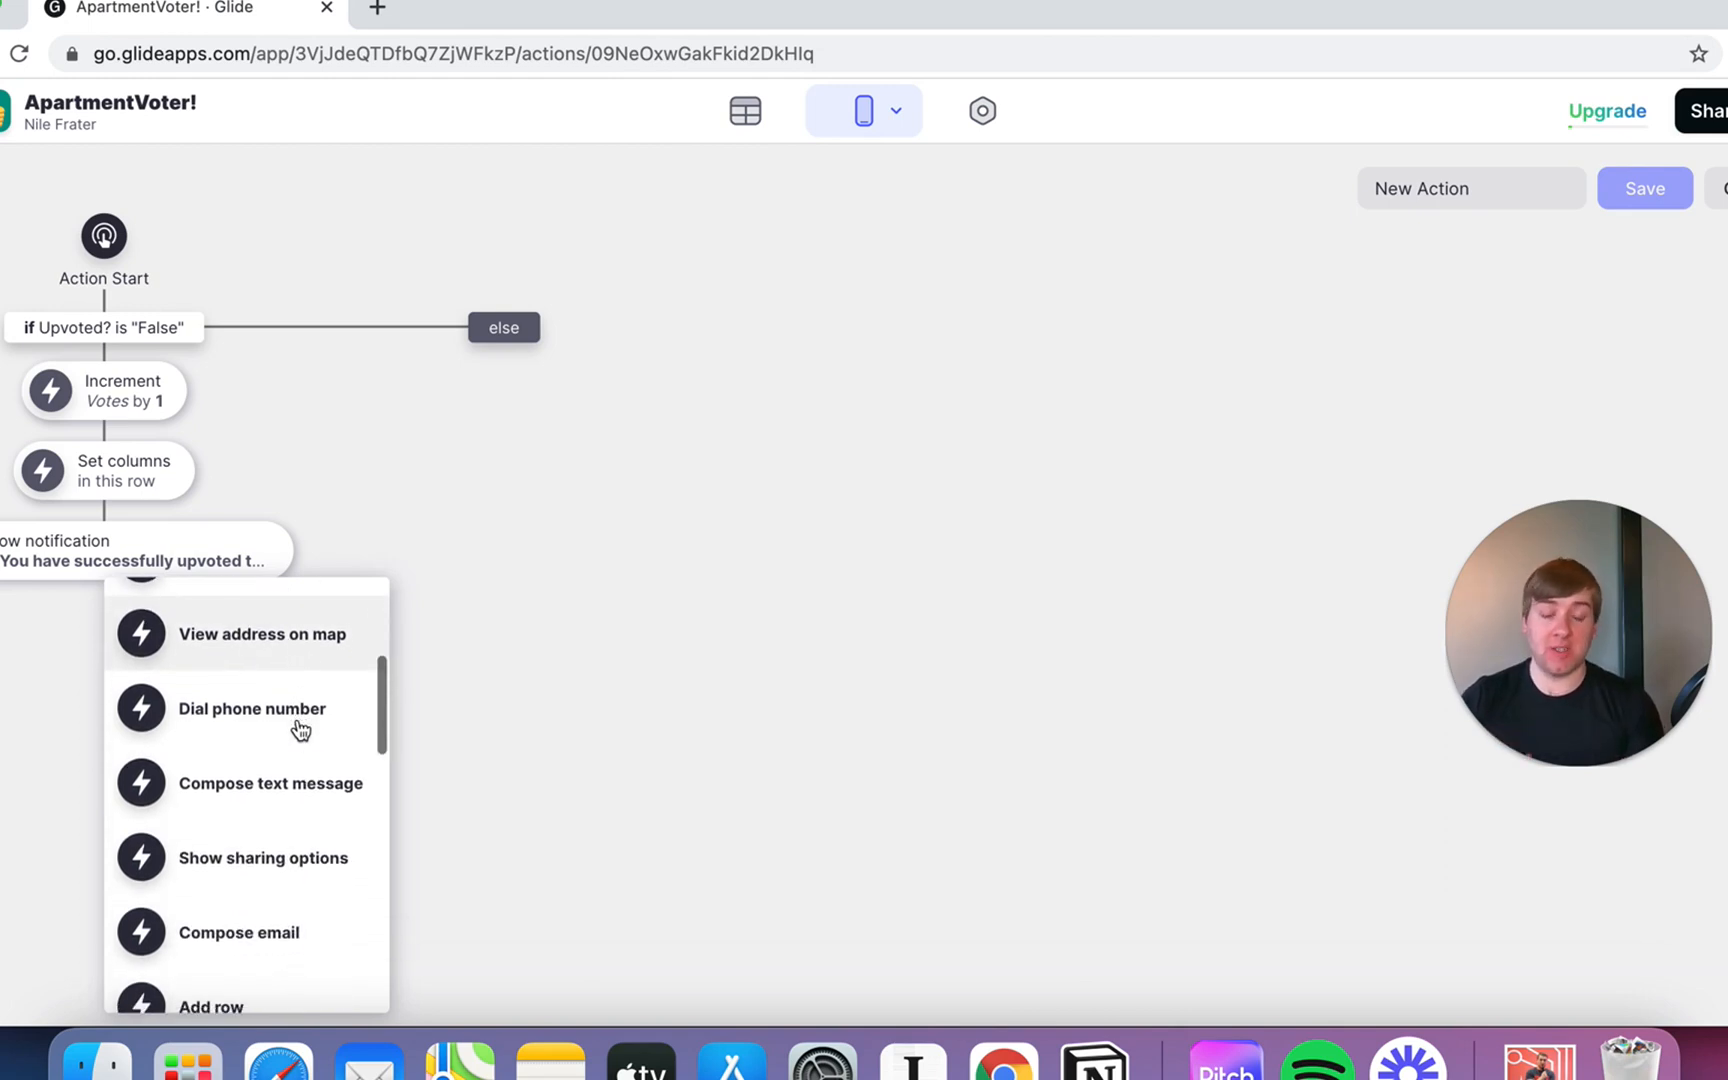
pyautogui.scroll(-1, 249, 729)
pyautogui.scroll(-2, 239, 756)
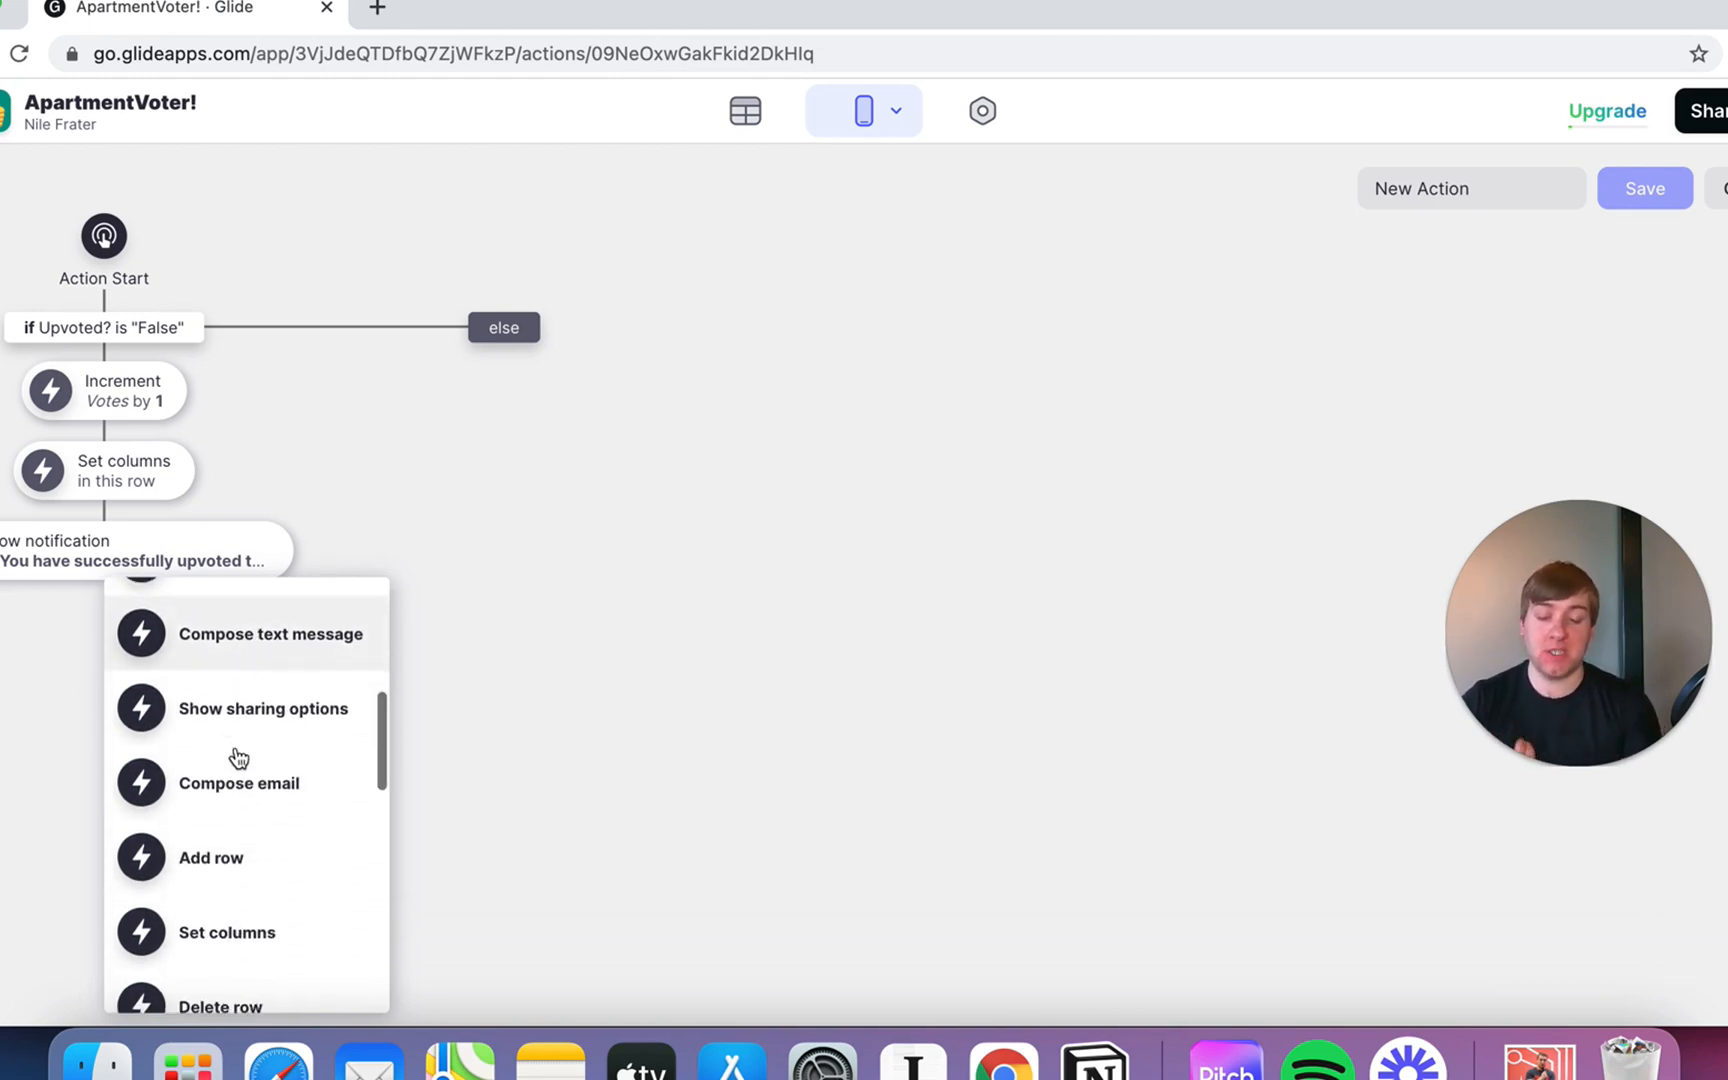
pyautogui.scroll(-1, 243, 769)
pyautogui.scroll(-1, 246, 788)
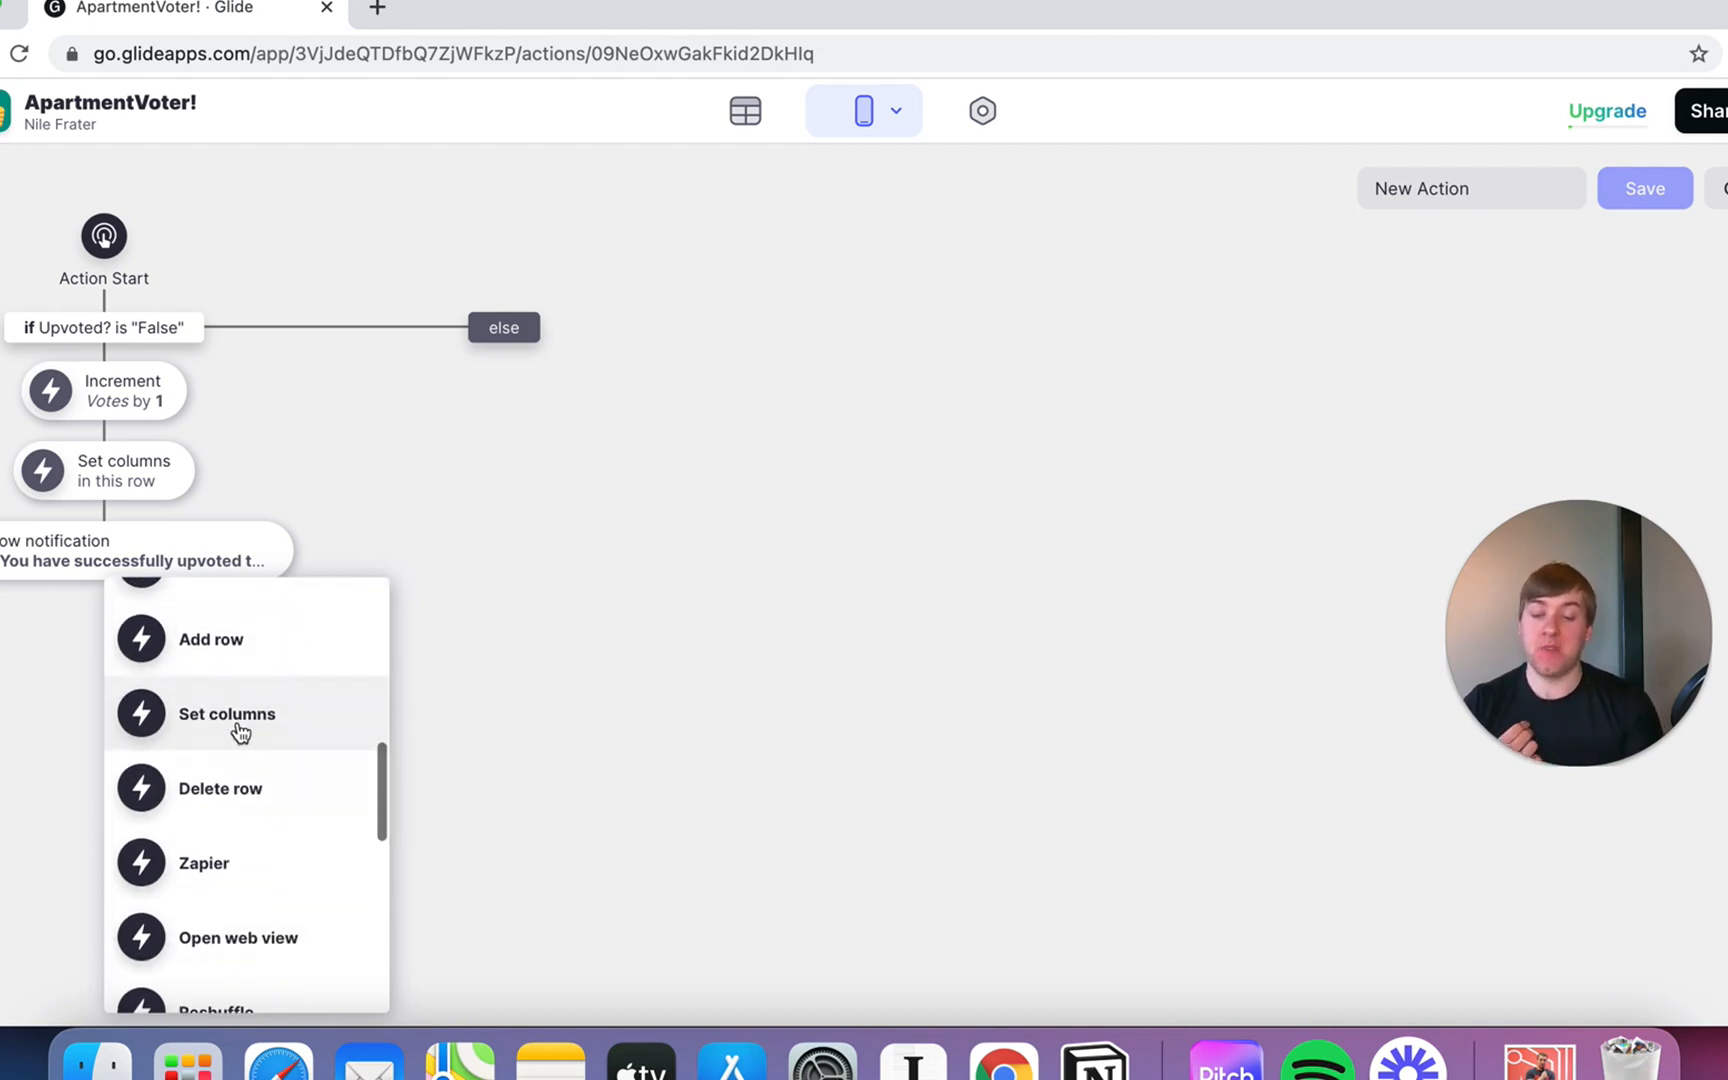
pyautogui.scroll(-1, 243, 703)
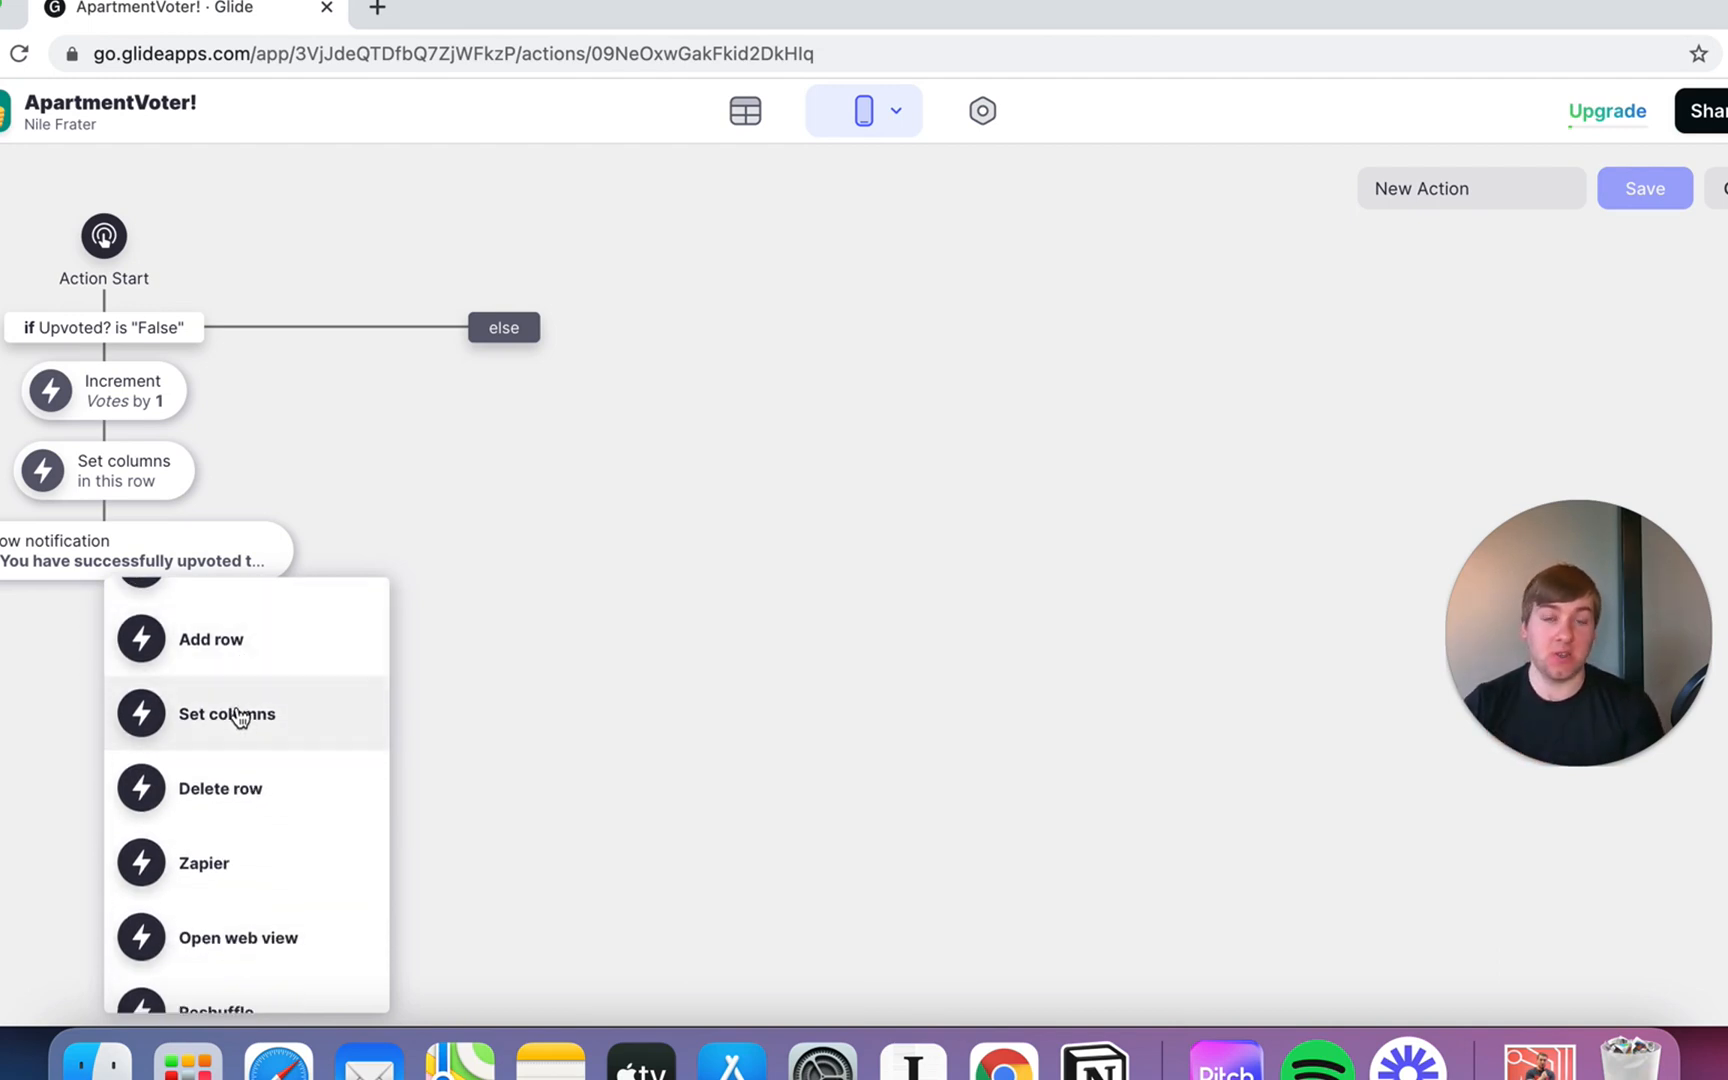
pyautogui.scroll(-2, 239, 783)
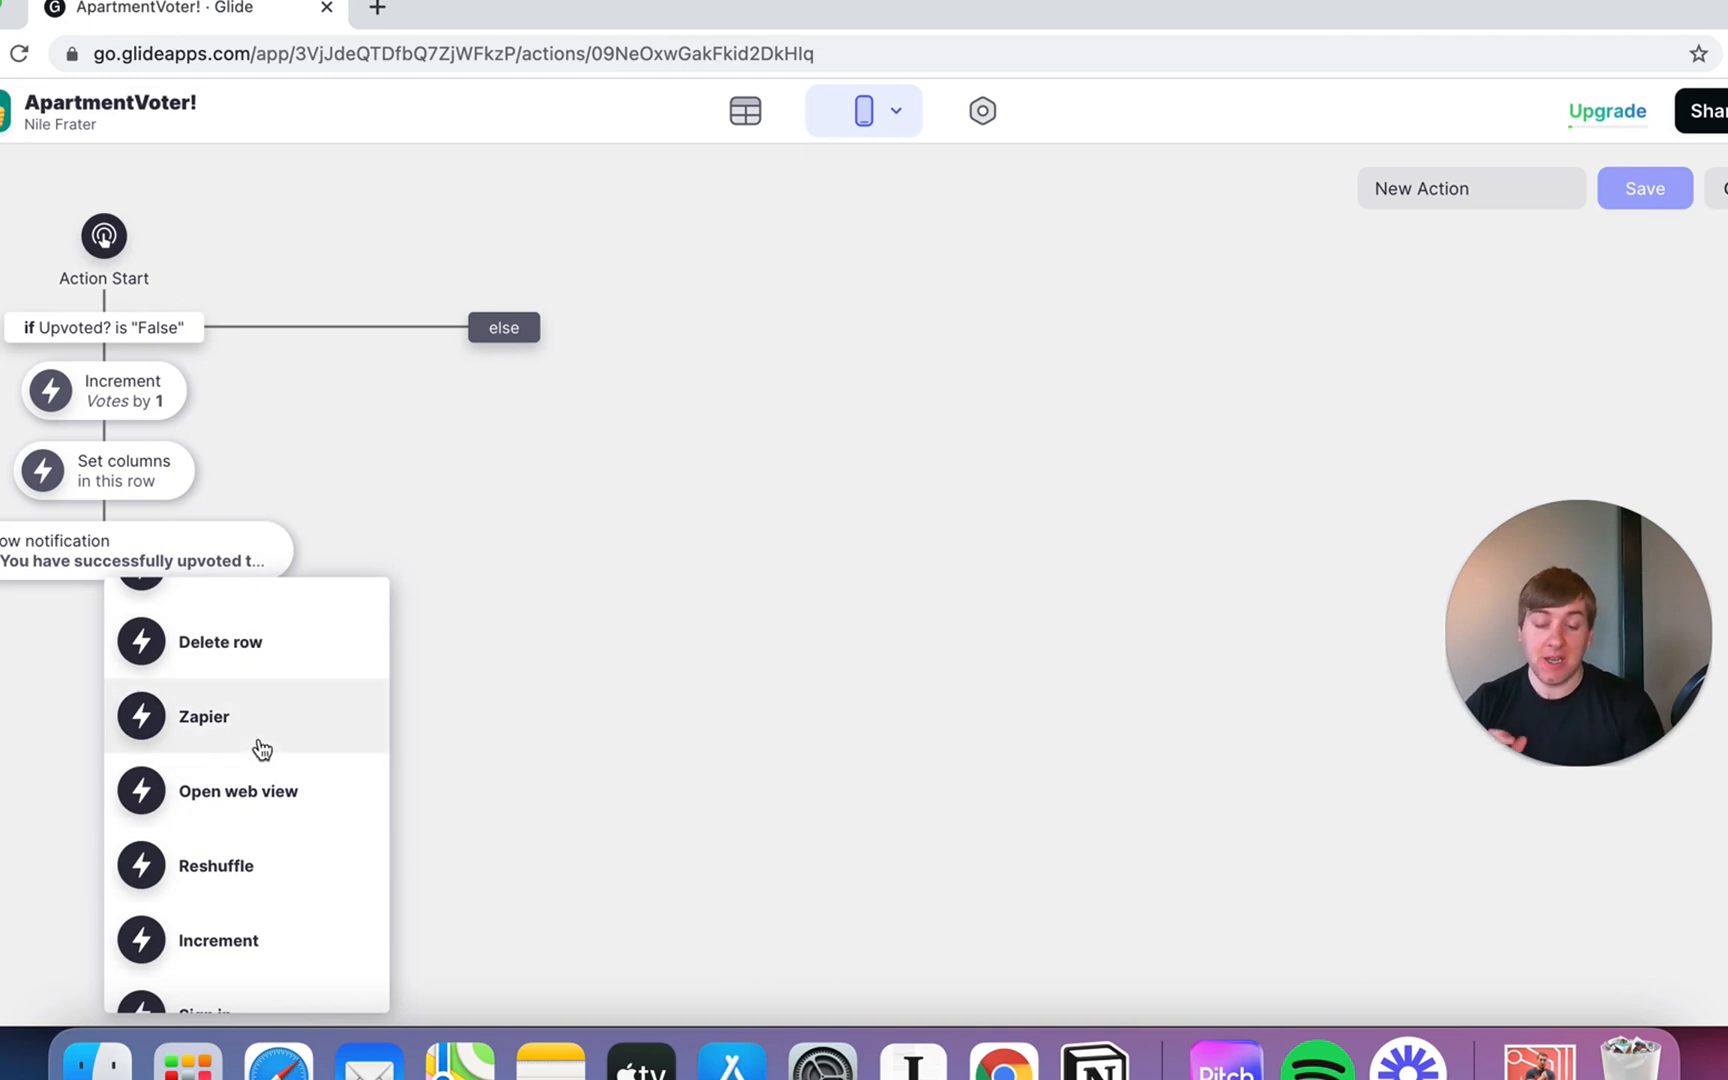
pyautogui.scroll(-3, 261, 756)
pyautogui.scroll(-1, 257, 797)
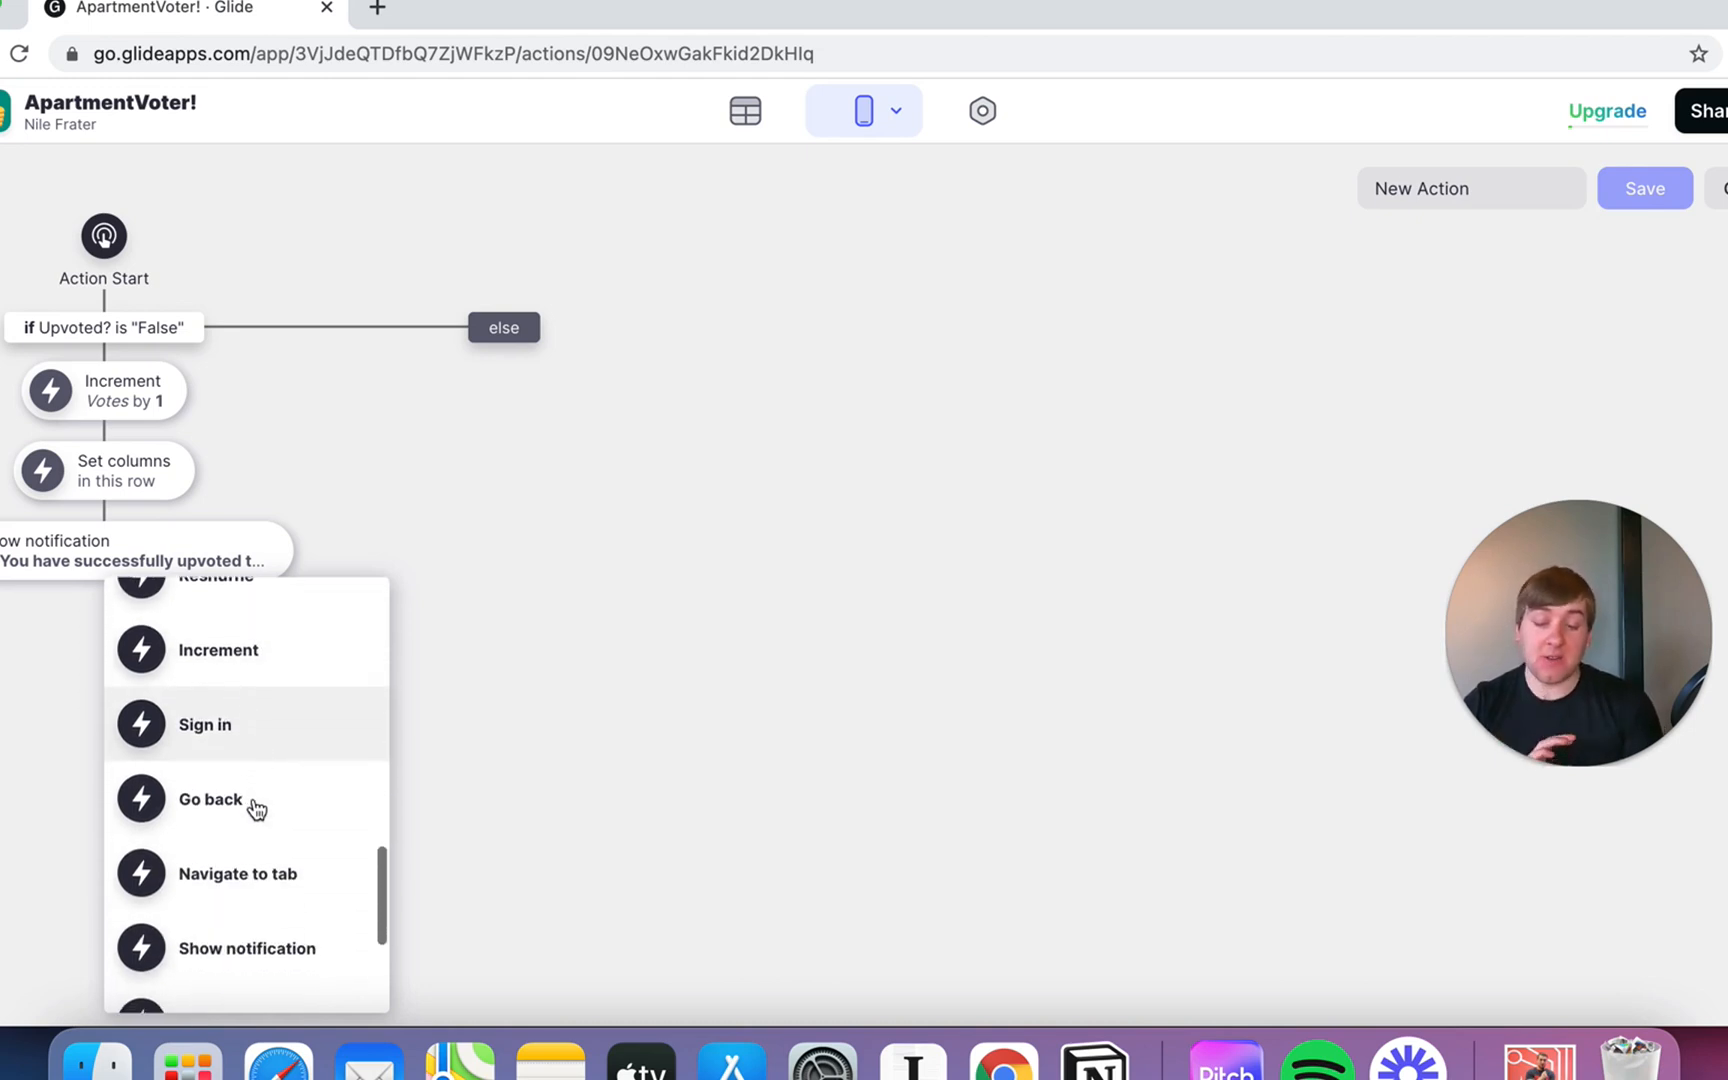
pyautogui.scroll(-1, 256, 808)
pyautogui.scroll(-3, 251, 850)
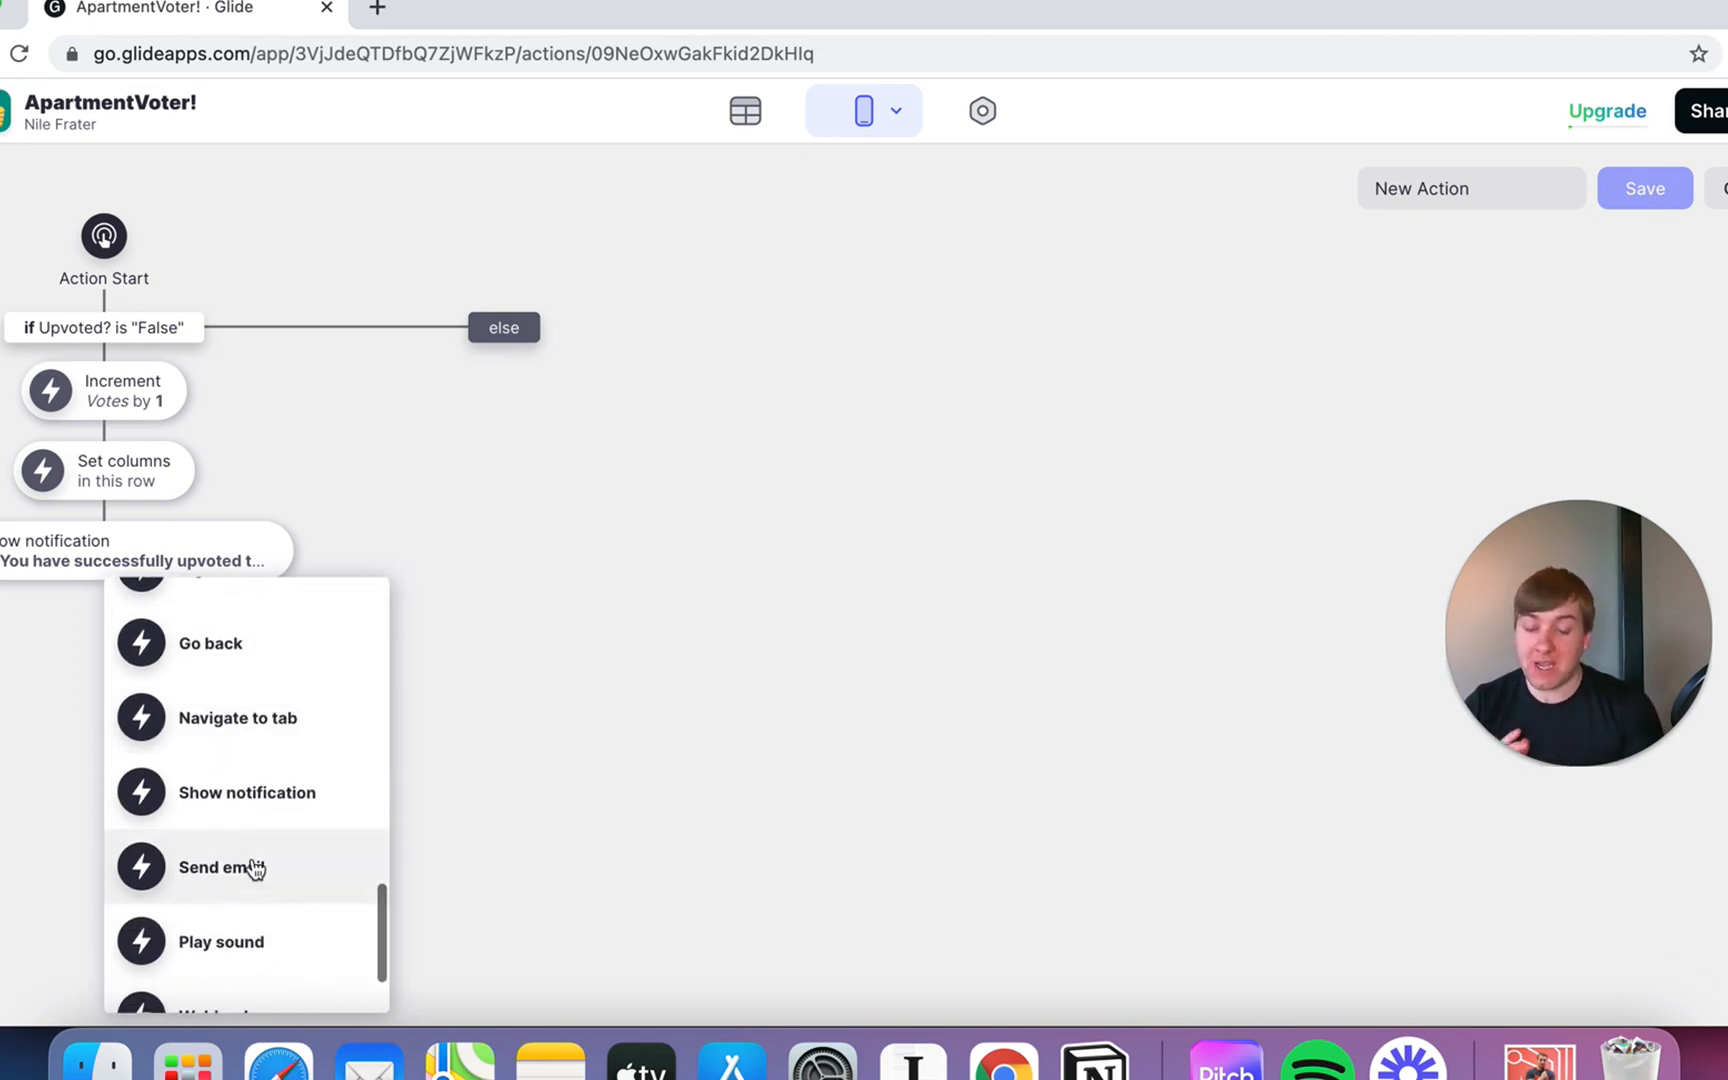
pyautogui.scroll(-1, 255, 868)
pyautogui.click(595, 746)
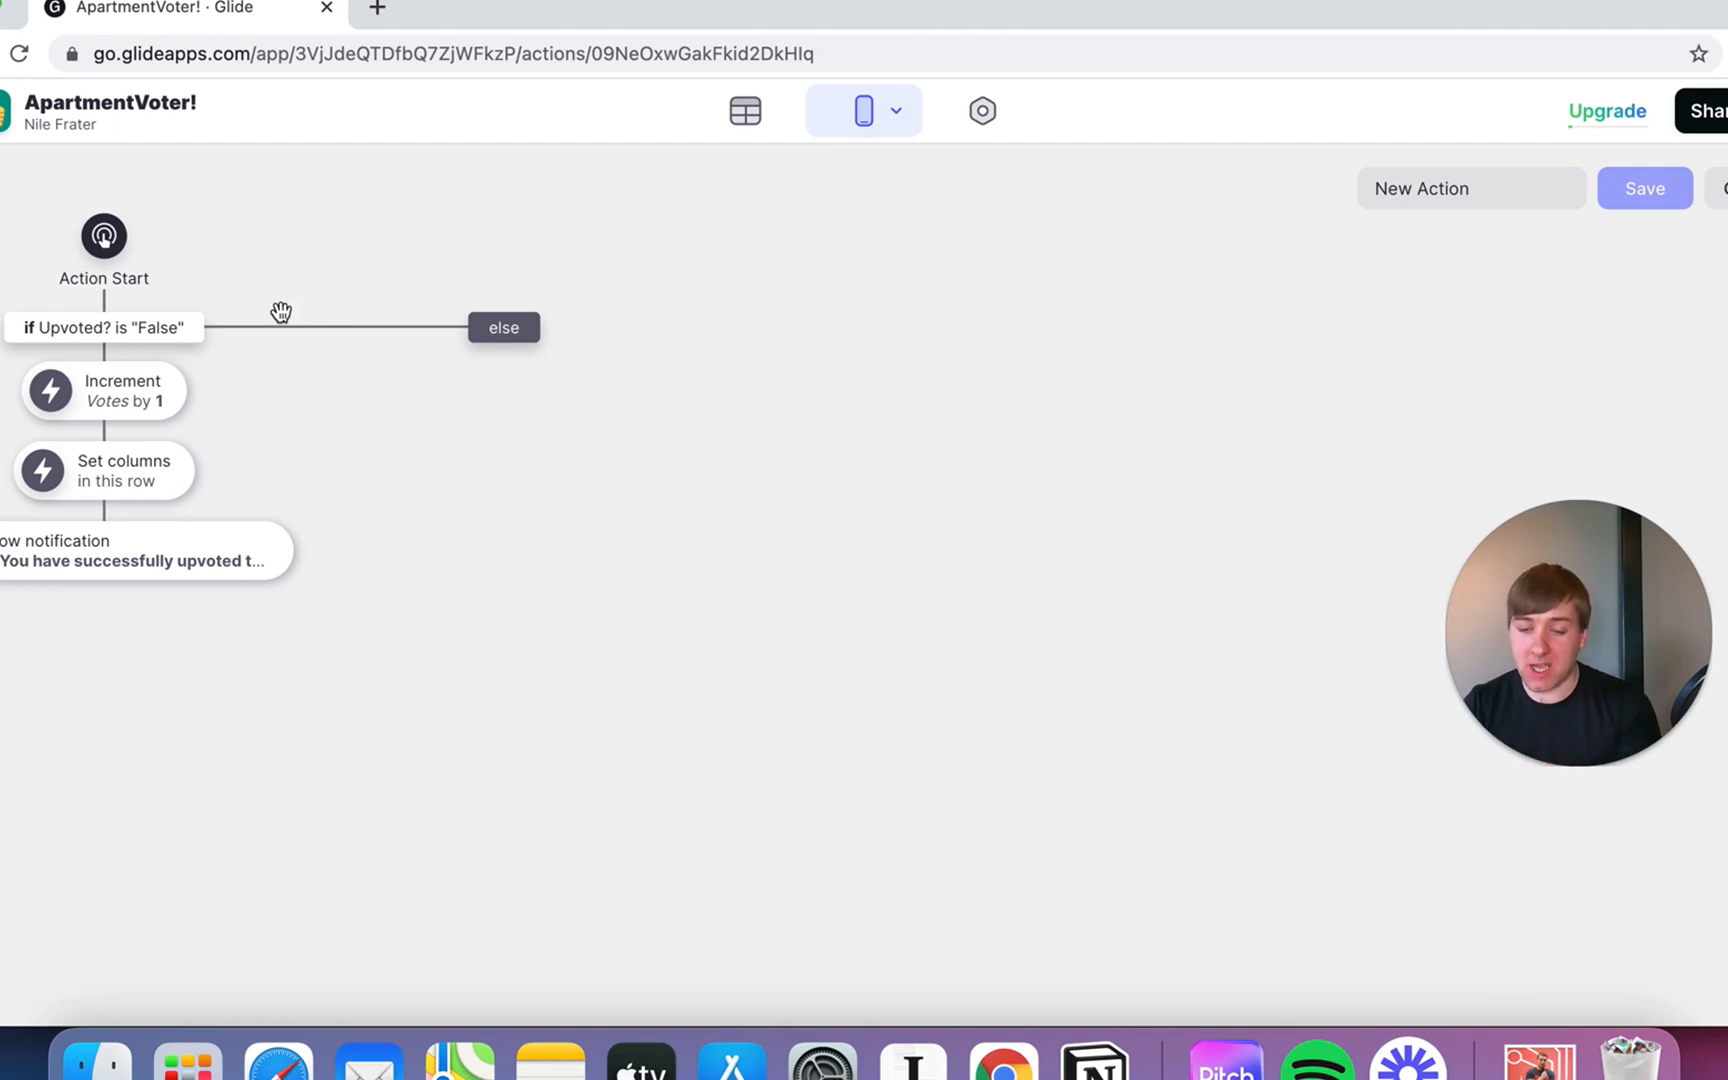
pyautogui.moveTo(503, 331)
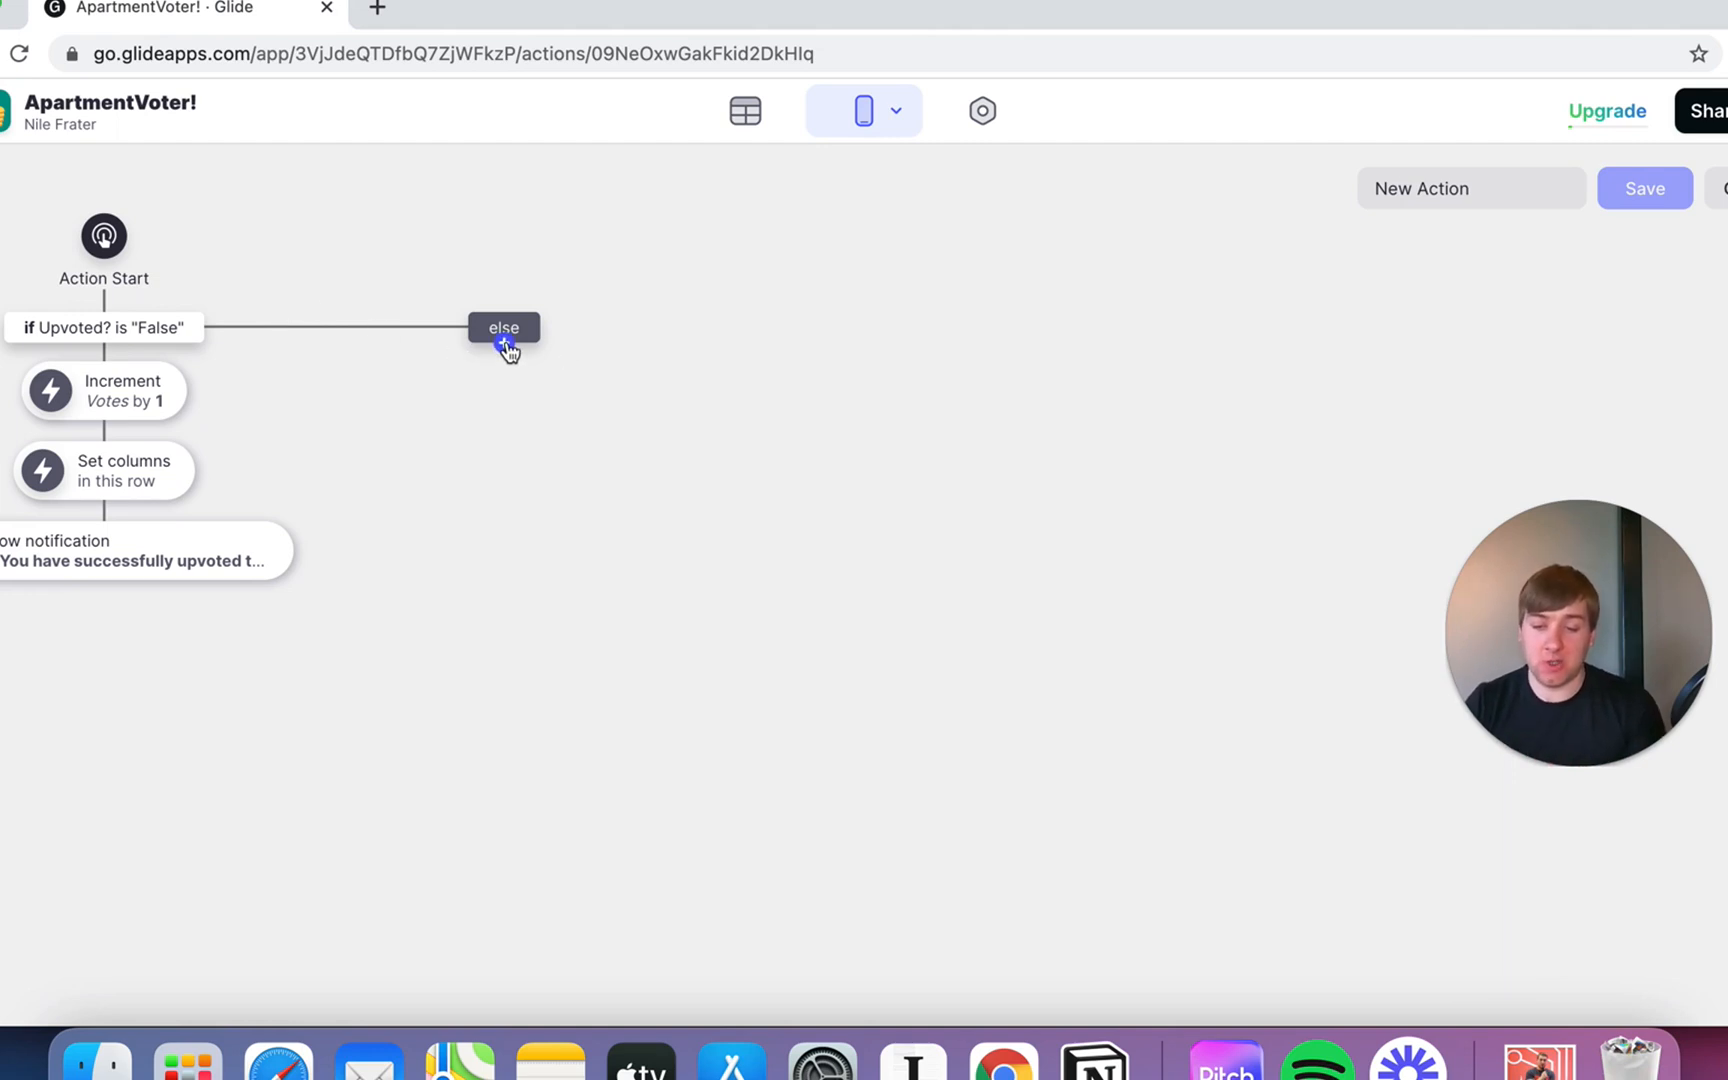
# Add a Failure notification under else reading 'Sorry, you already upvoted this!'
pyautogui.click(507, 347)
pyautogui.scroll(-4, 646, 635)
pyautogui.scroll(-3, 650, 657)
pyautogui.scroll(-3, 635, 932)
pyautogui.scroll(-2, 638, 945)
pyautogui.scroll(-2, 638, 945)
pyautogui.scroll(-2, 637, 932)
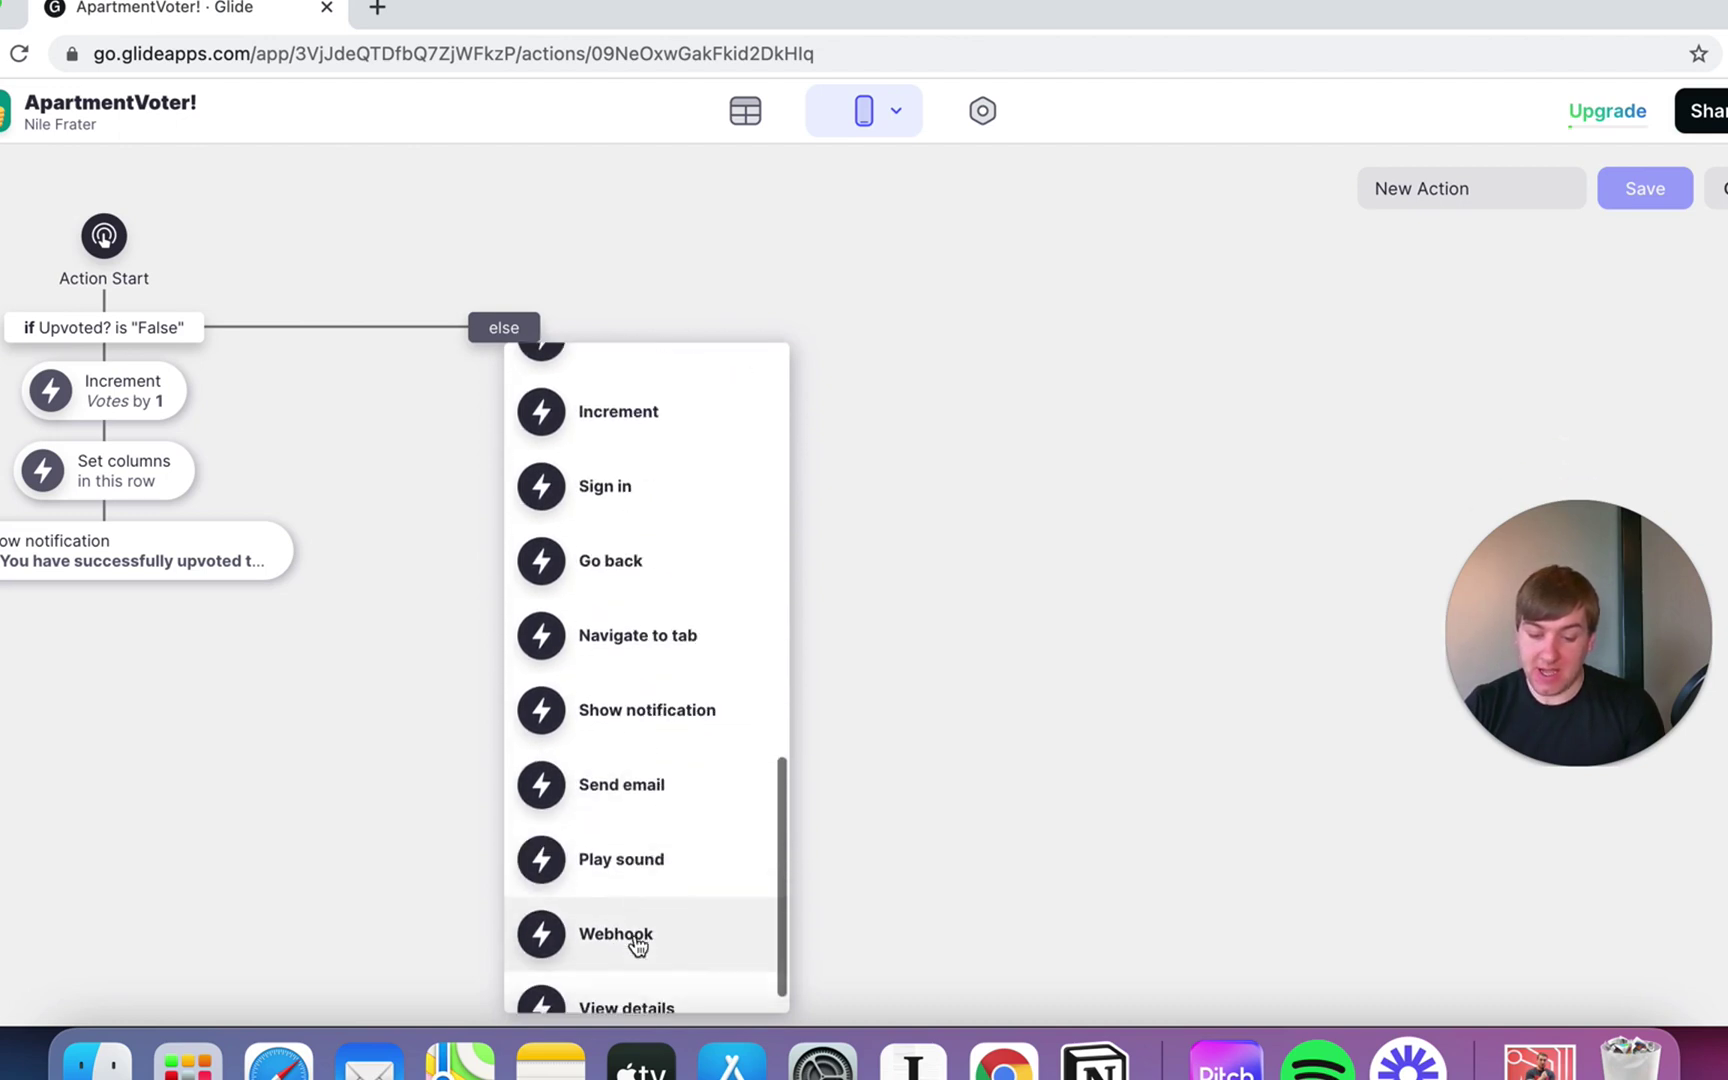
pyautogui.click(703, 706)
pyautogui.click(533, 390)
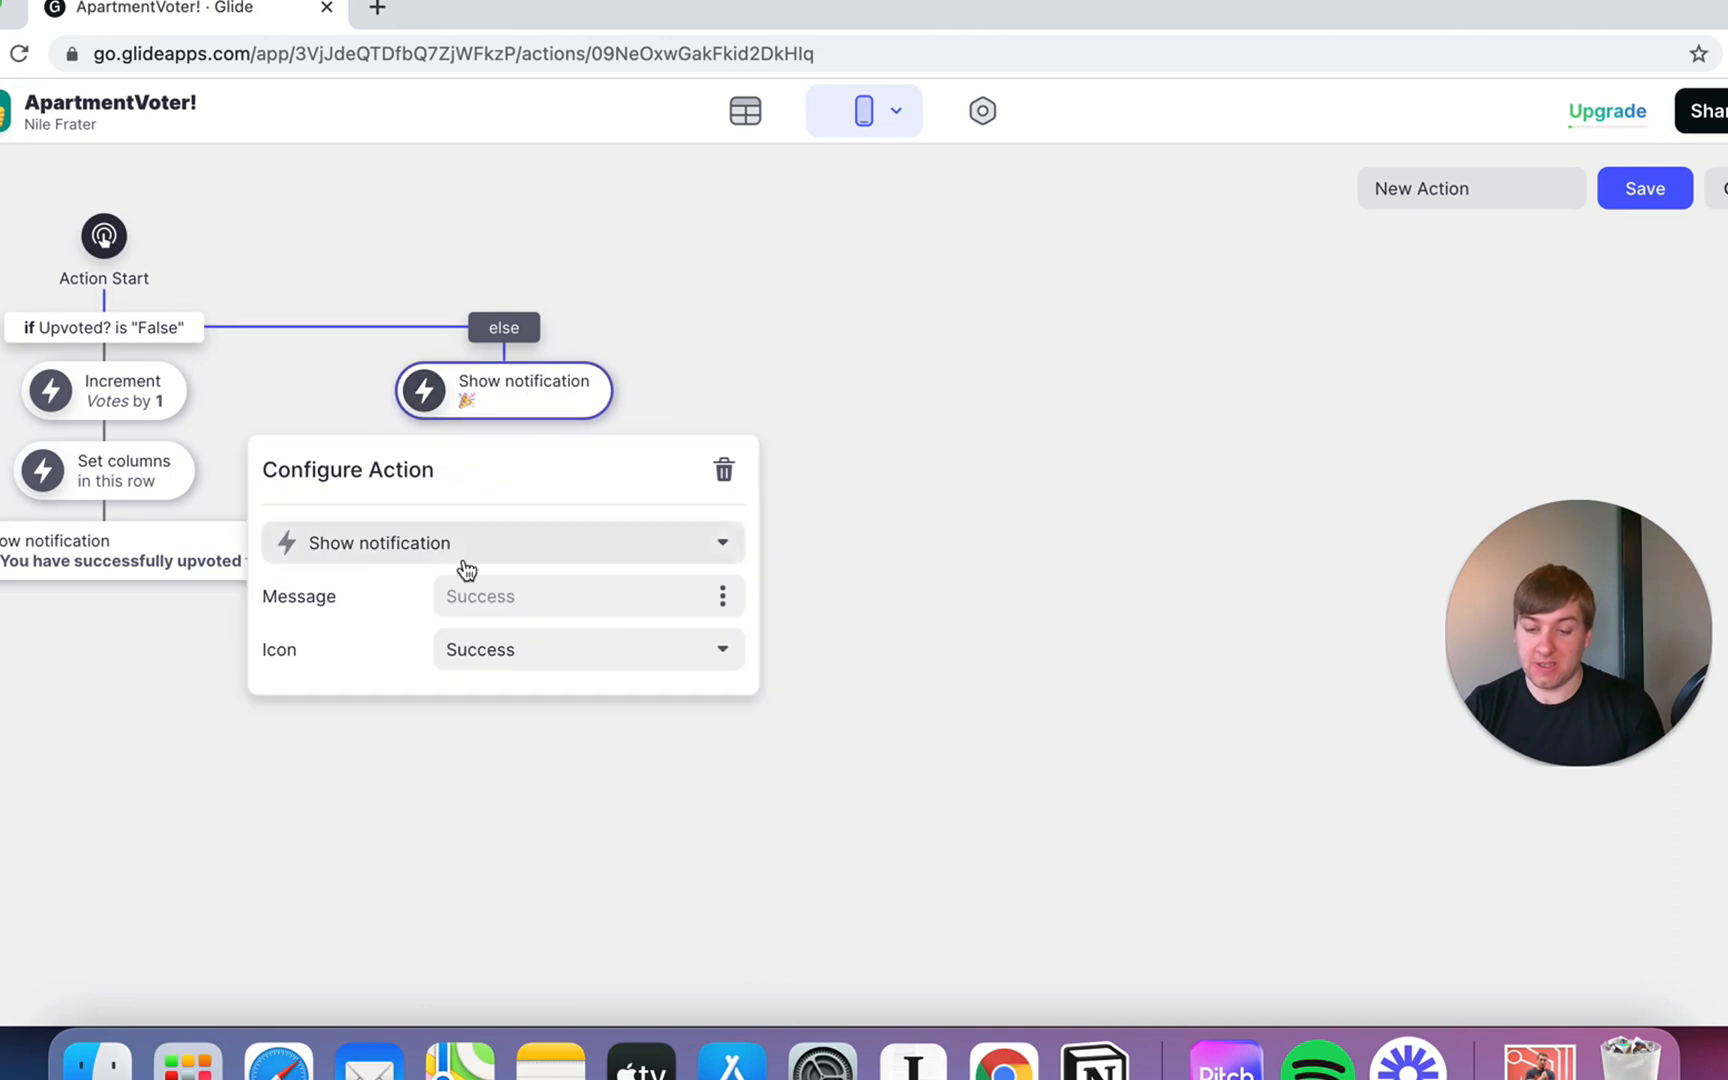
pyautogui.click(544, 664)
pyautogui.click(513, 737)
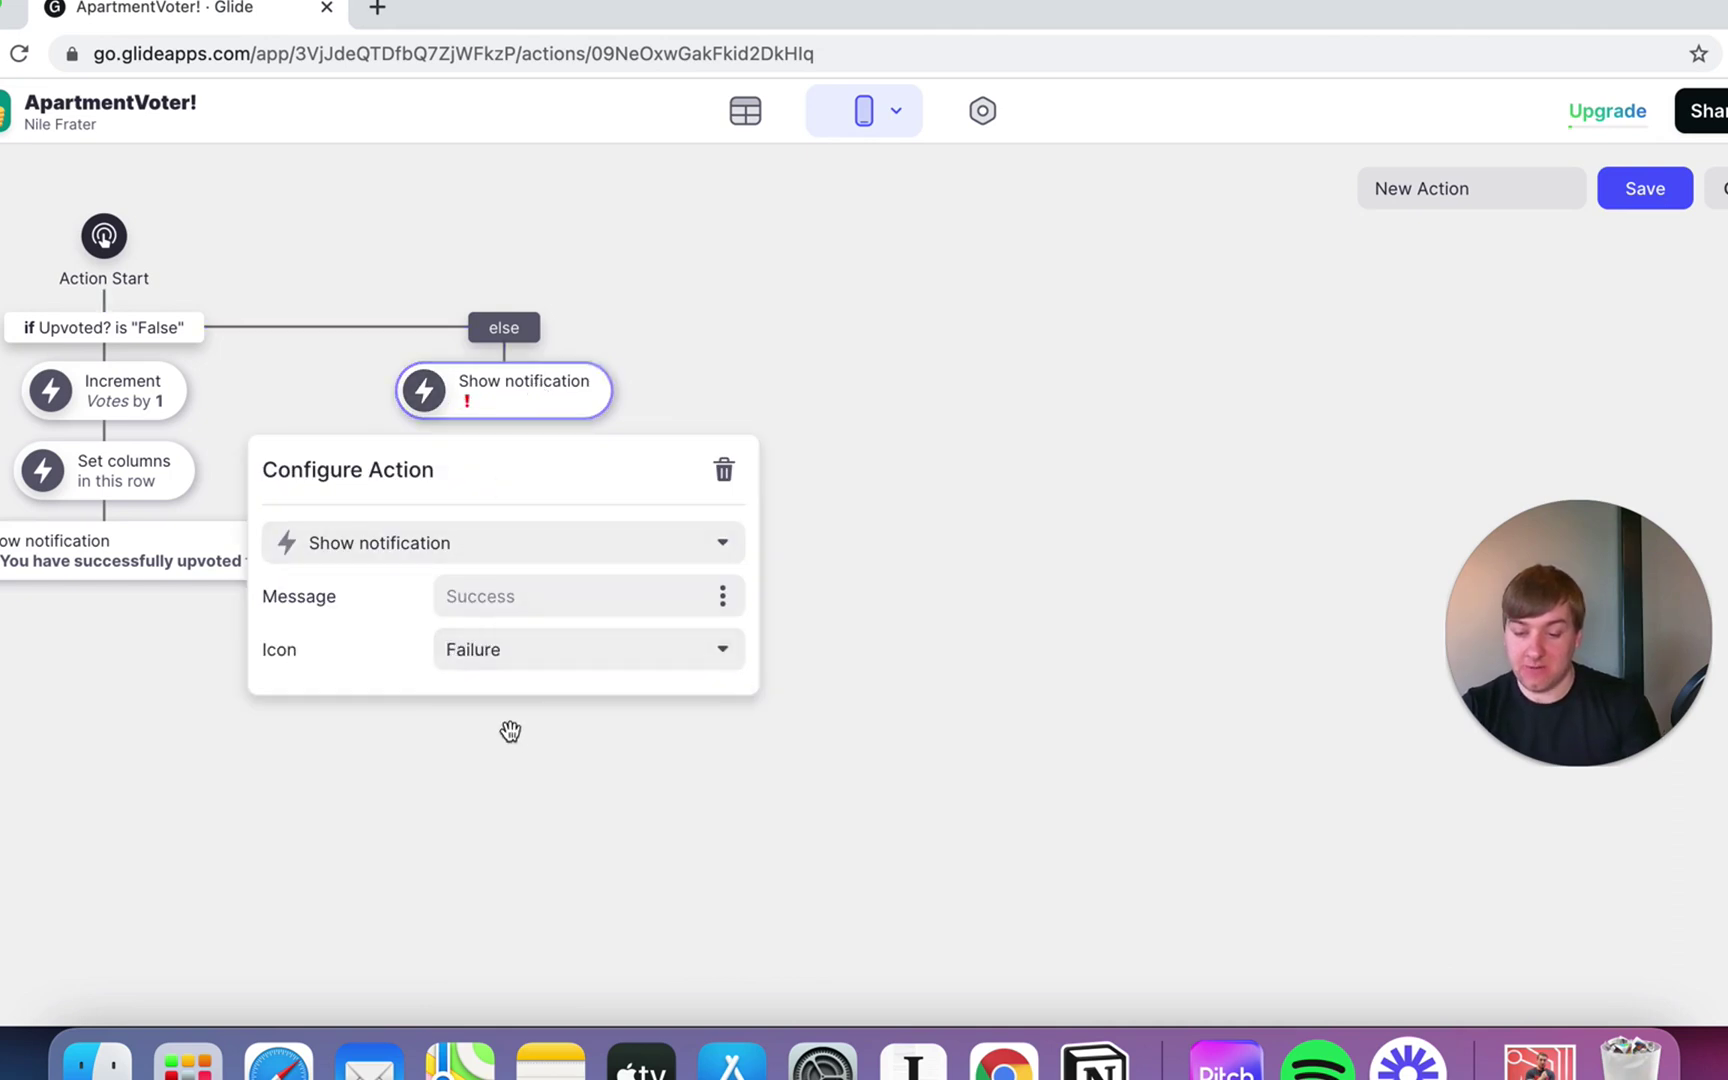
pyautogui.click(495, 604)
pyautogui.write('Sorry, you already upvoted this!')
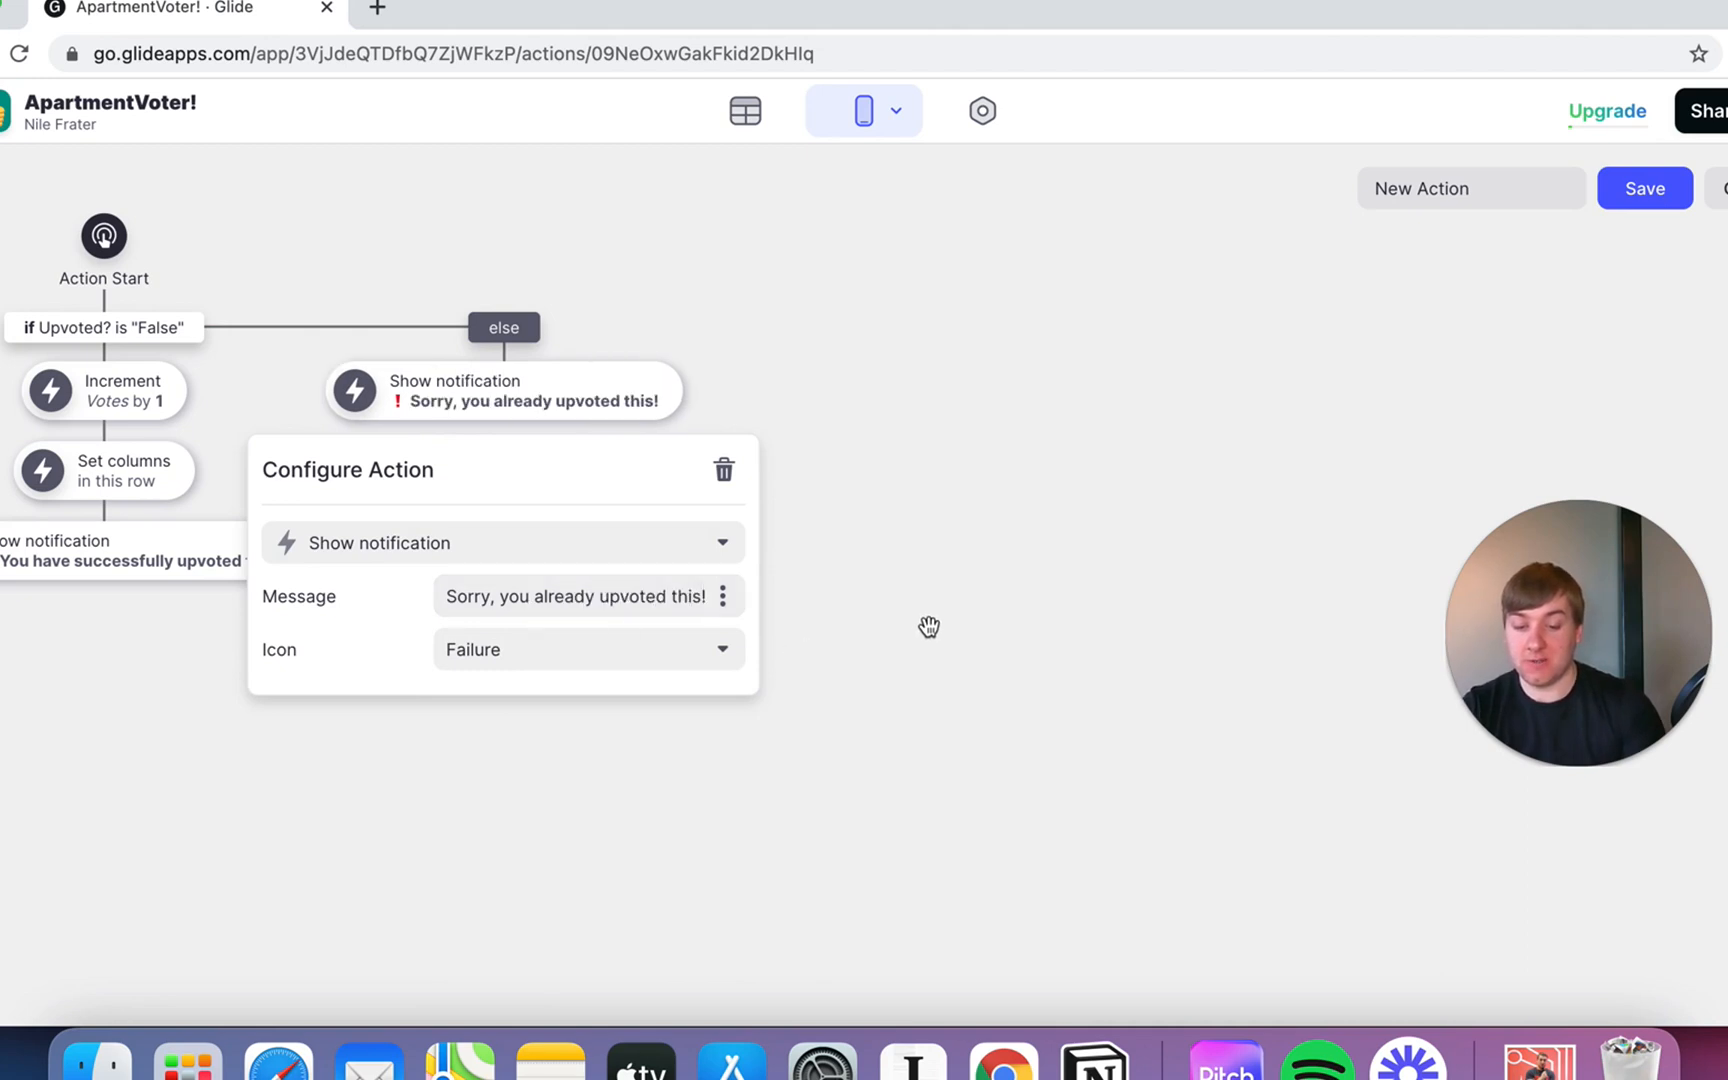
pyautogui.click(789, 577)
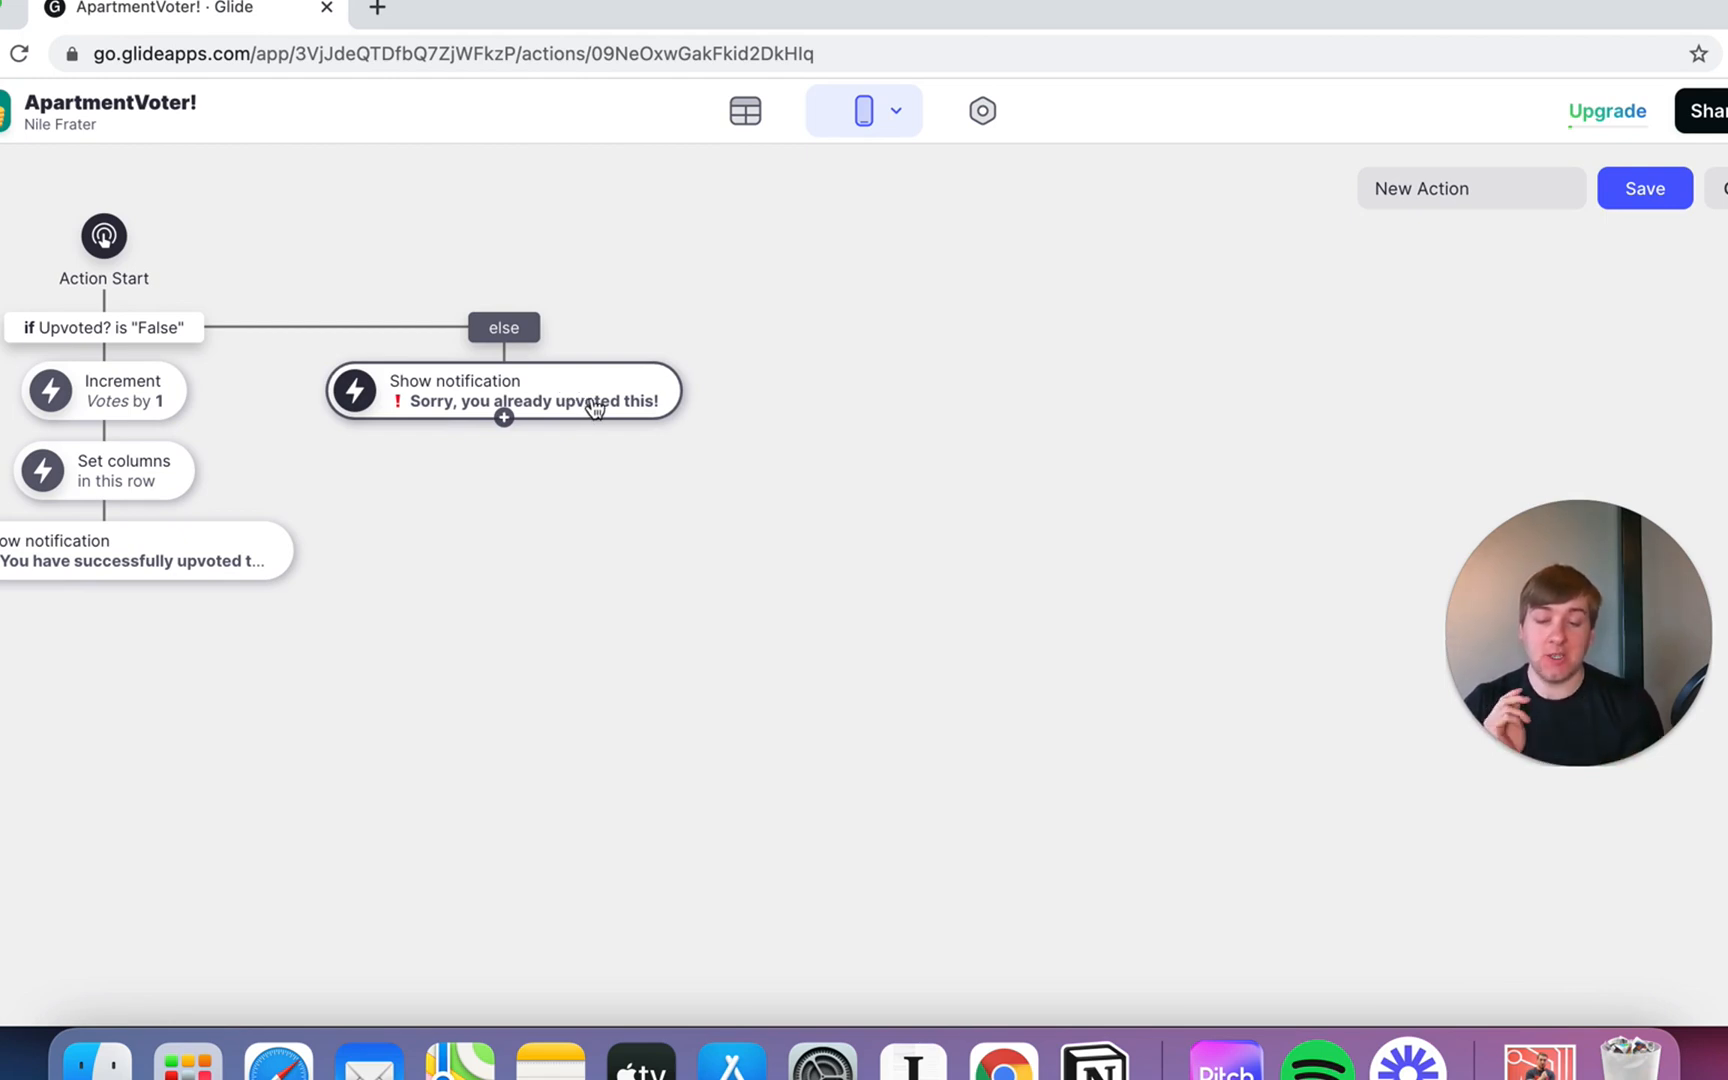
# Dismiss the plan dialog, rename the action to 'Upvote' and save it
pyautogui.click(594, 408)
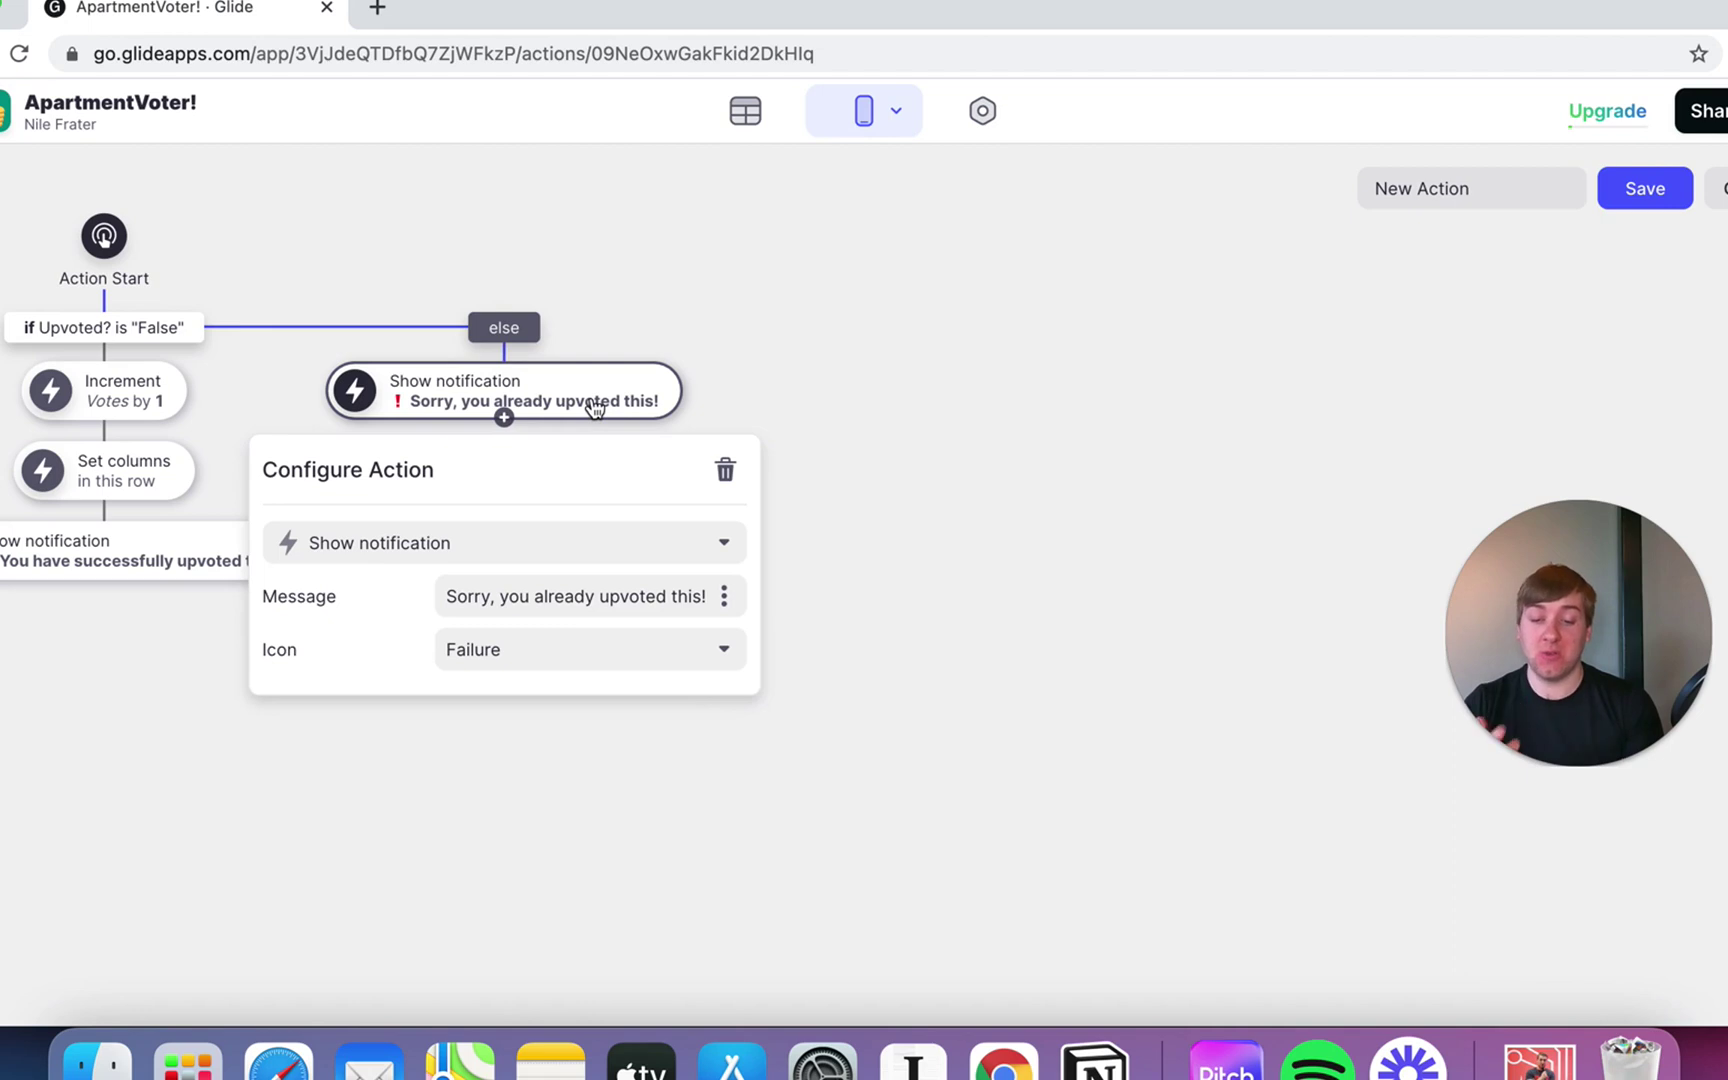
pyautogui.click(943, 511)
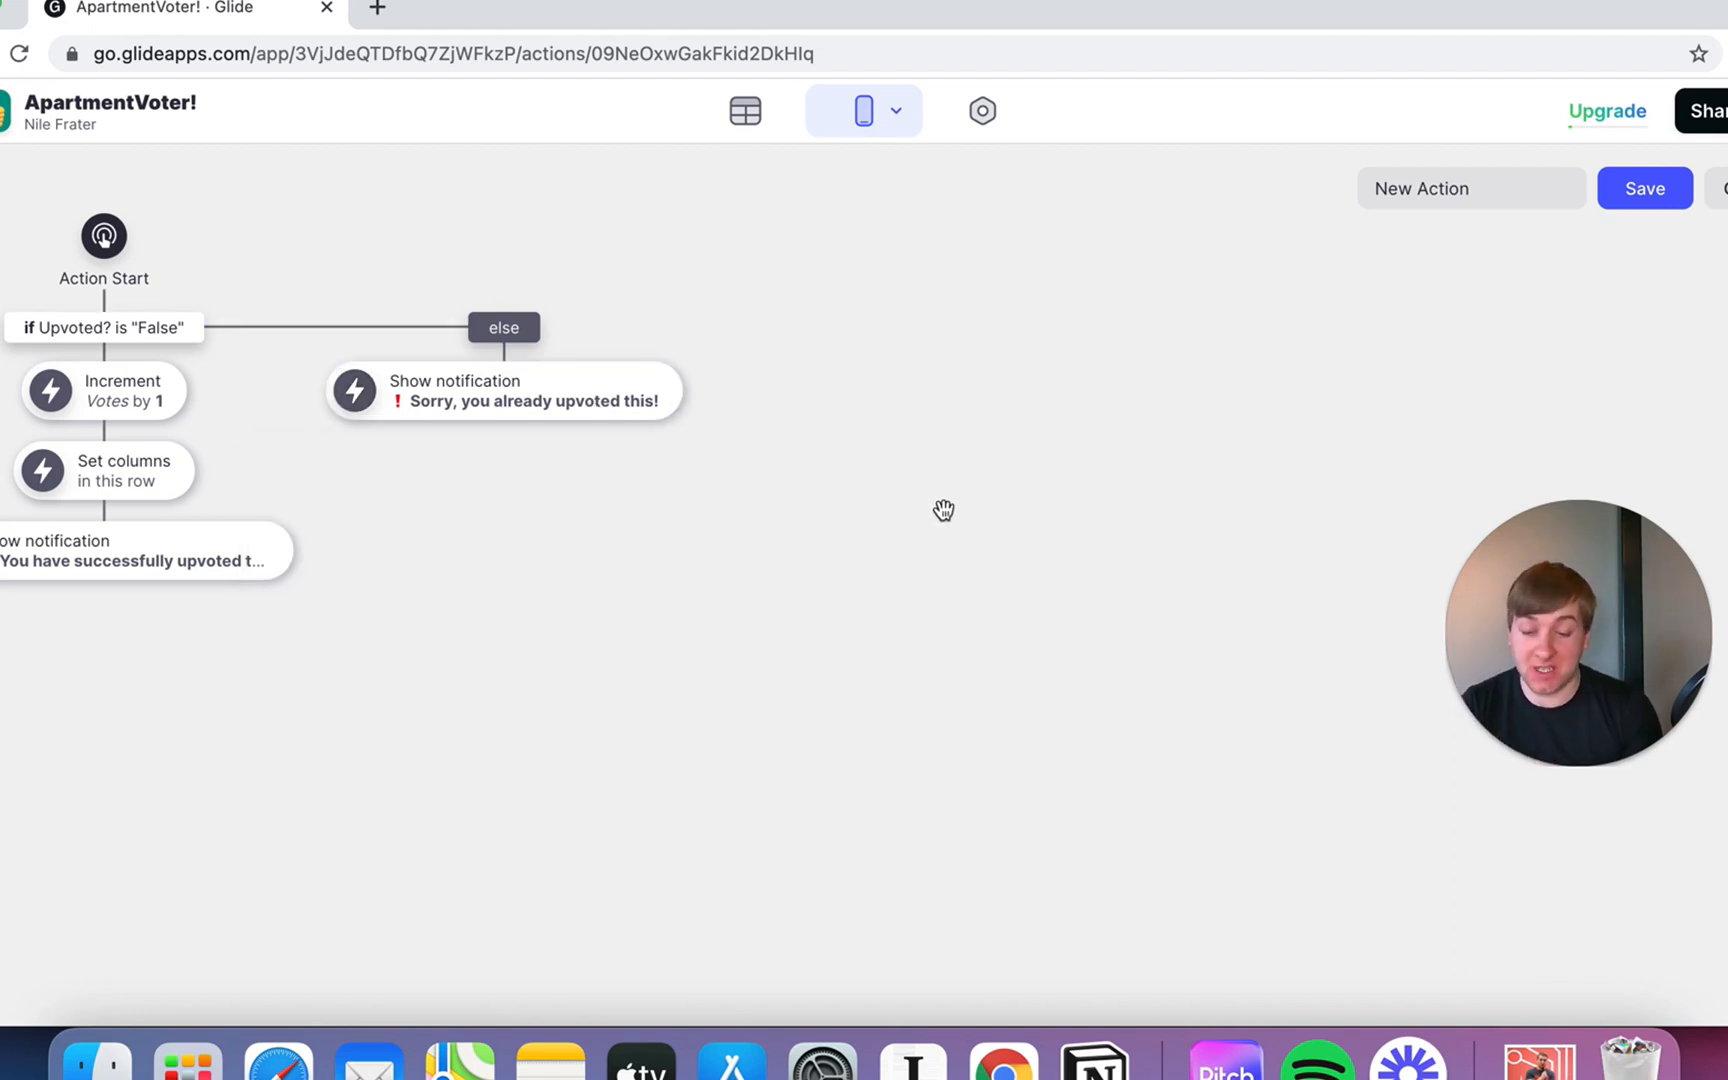
pyautogui.click(1513, 172)
pyautogui.click(1389, 240)
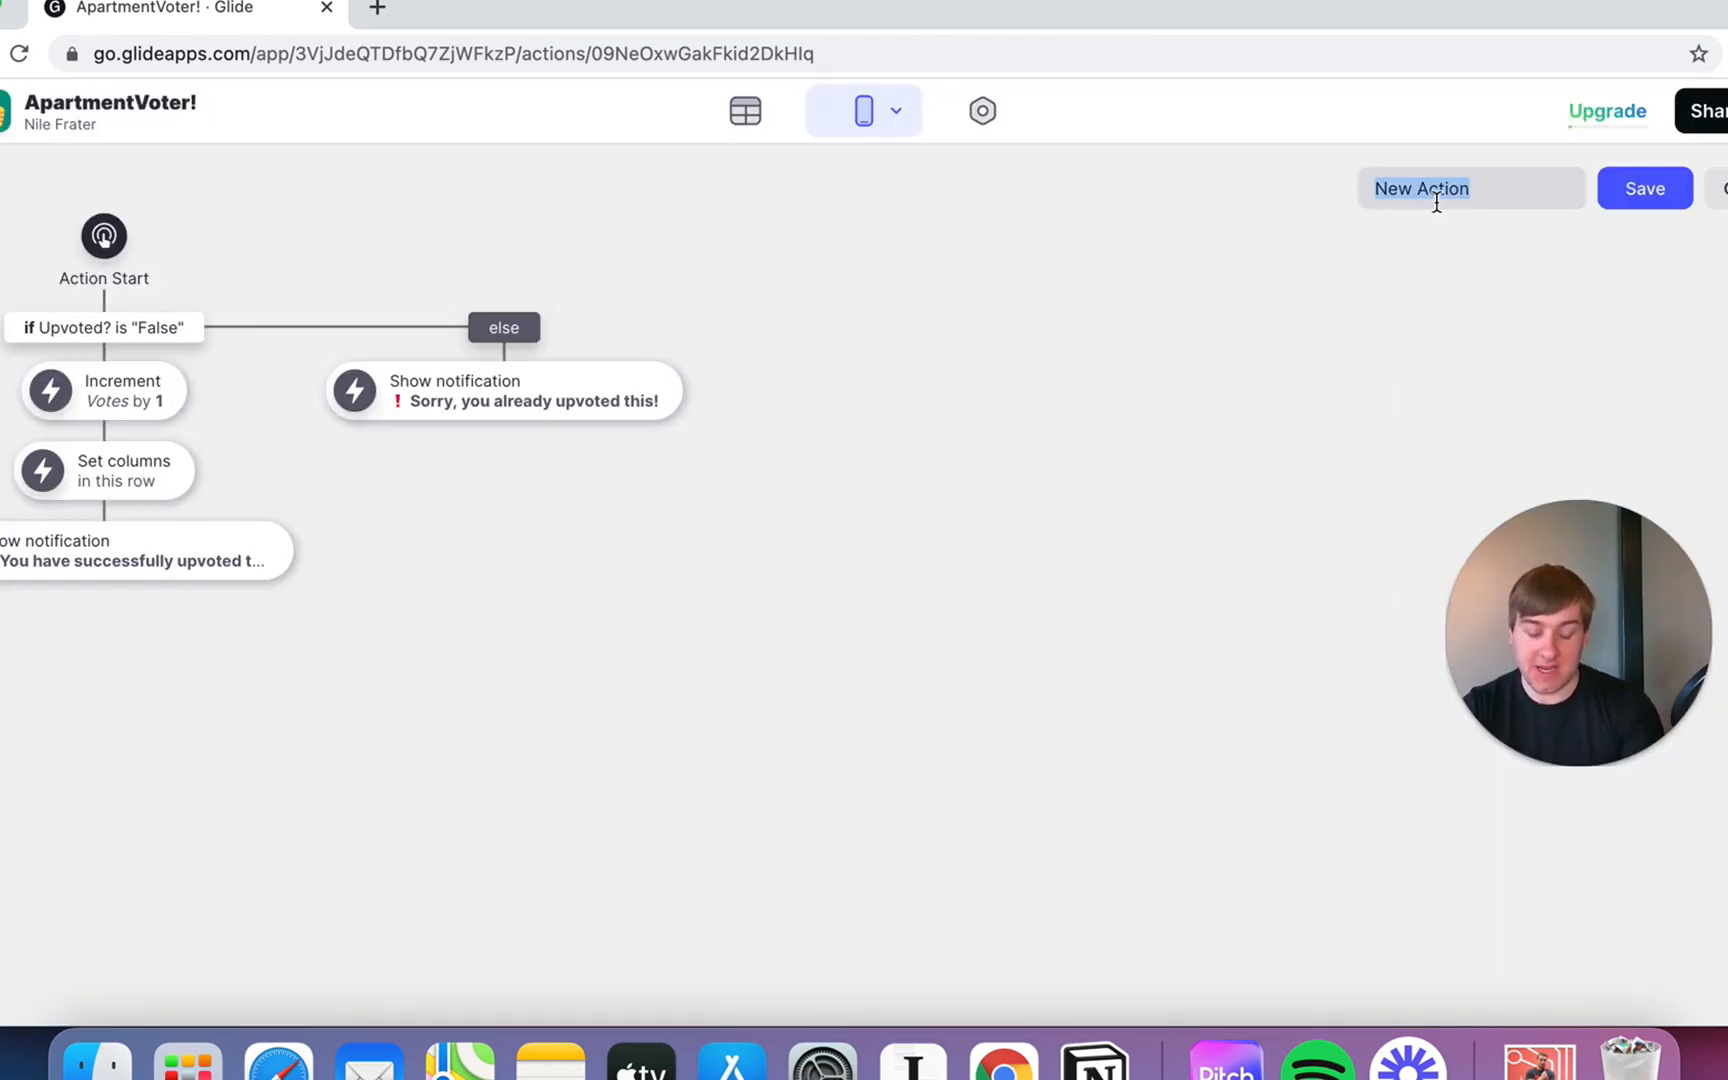
pyautogui.write('Upvote')
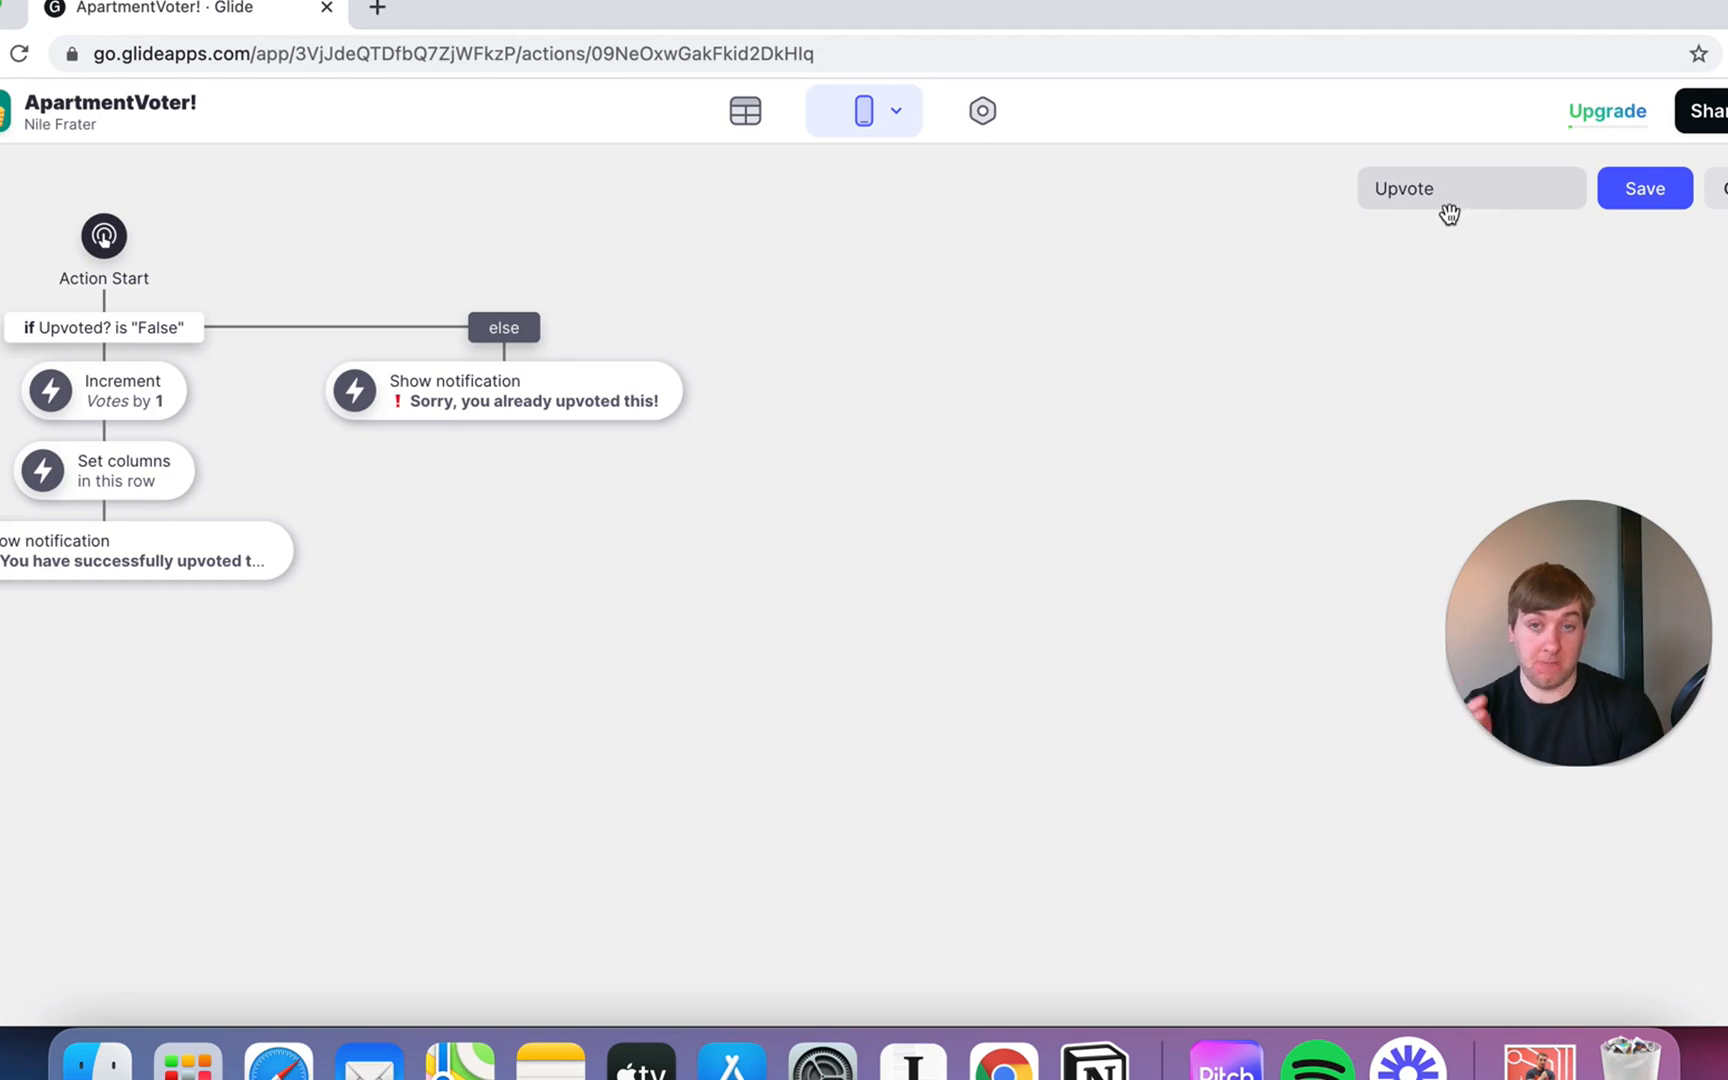
pyautogui.click(1645, 191)
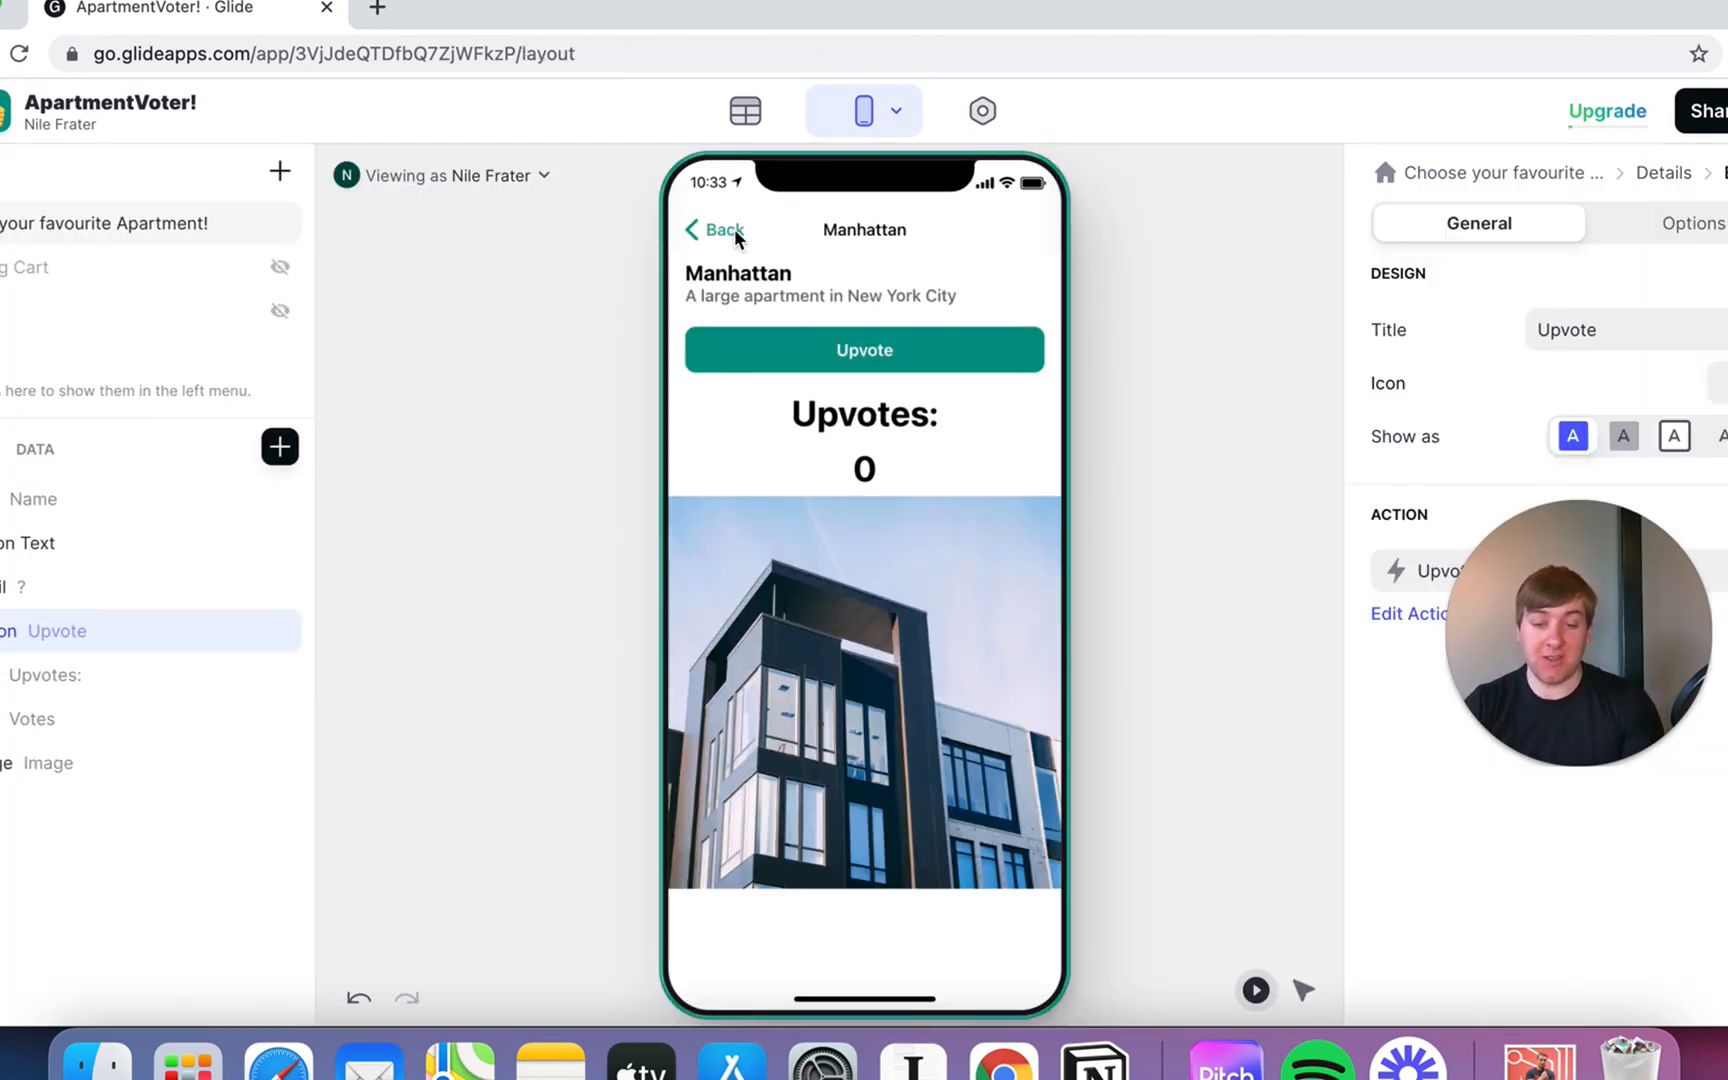
# Upvote Manhattan and Downtown Miami in the preview, seeing the repeat upvote rejected
pyautogui.click(725, 230)
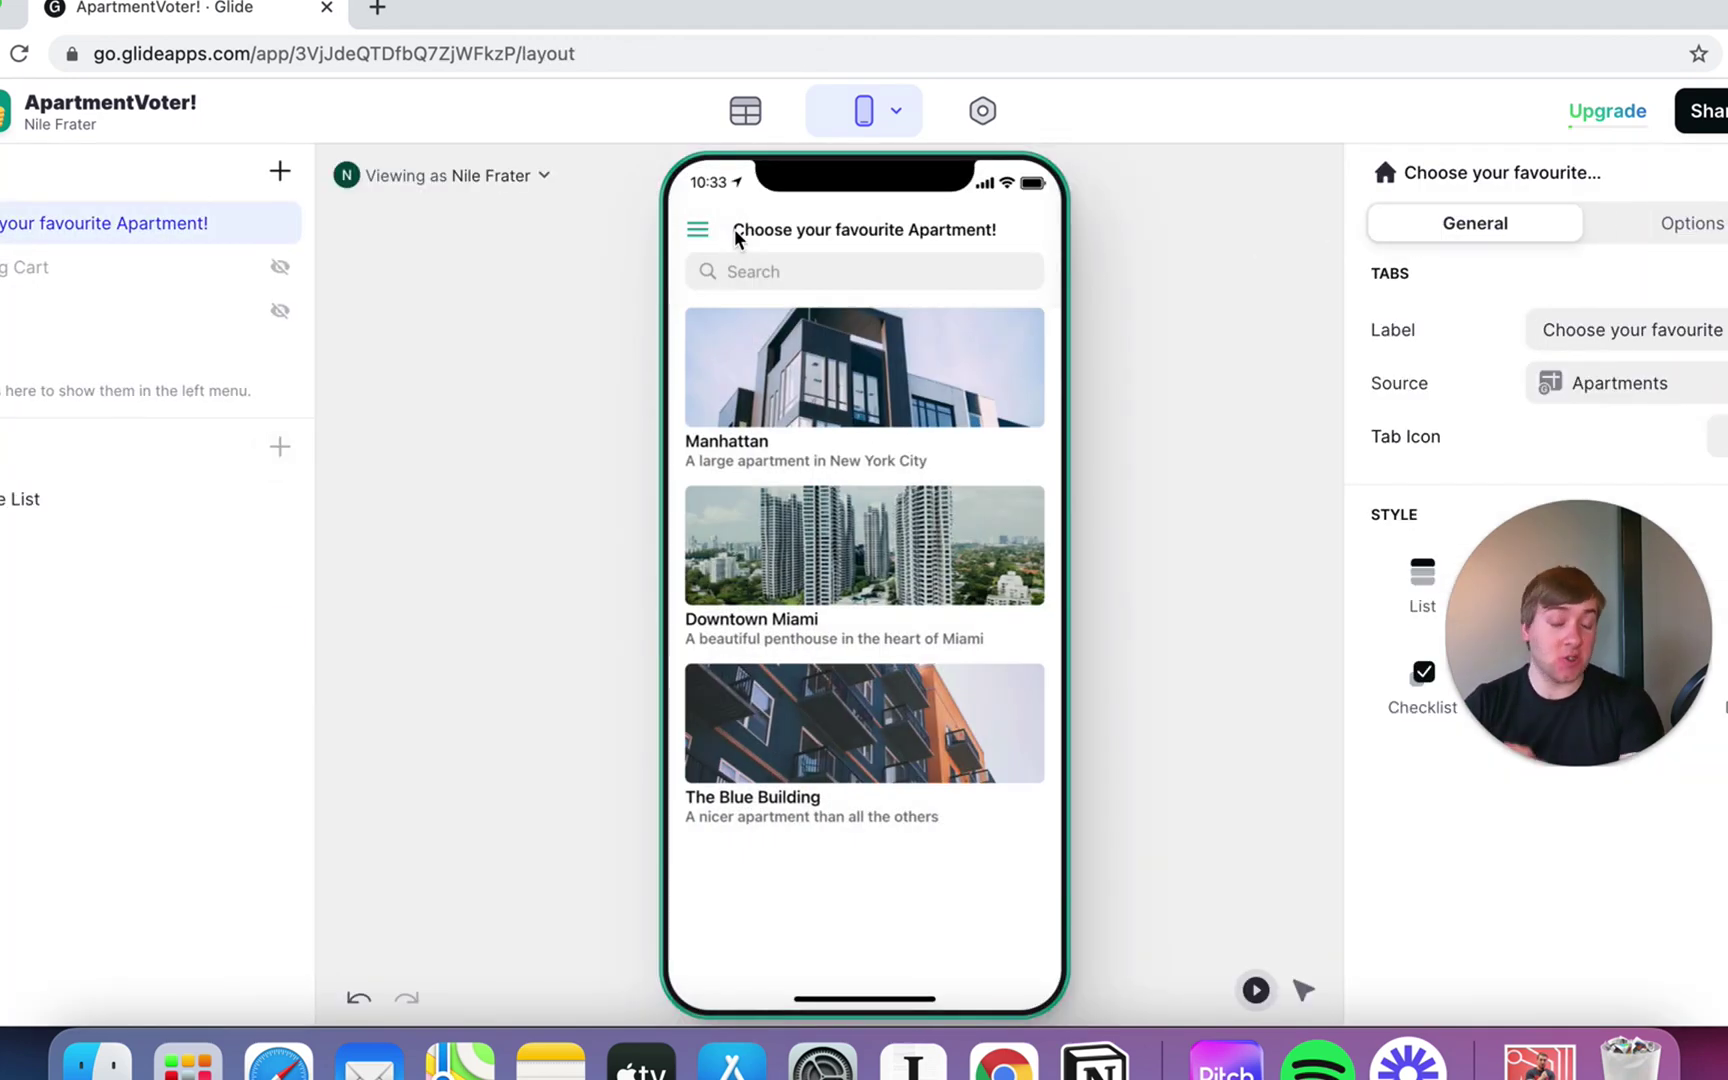
pyautogui.click(821, 374)
pyautogui.click(915, 362)
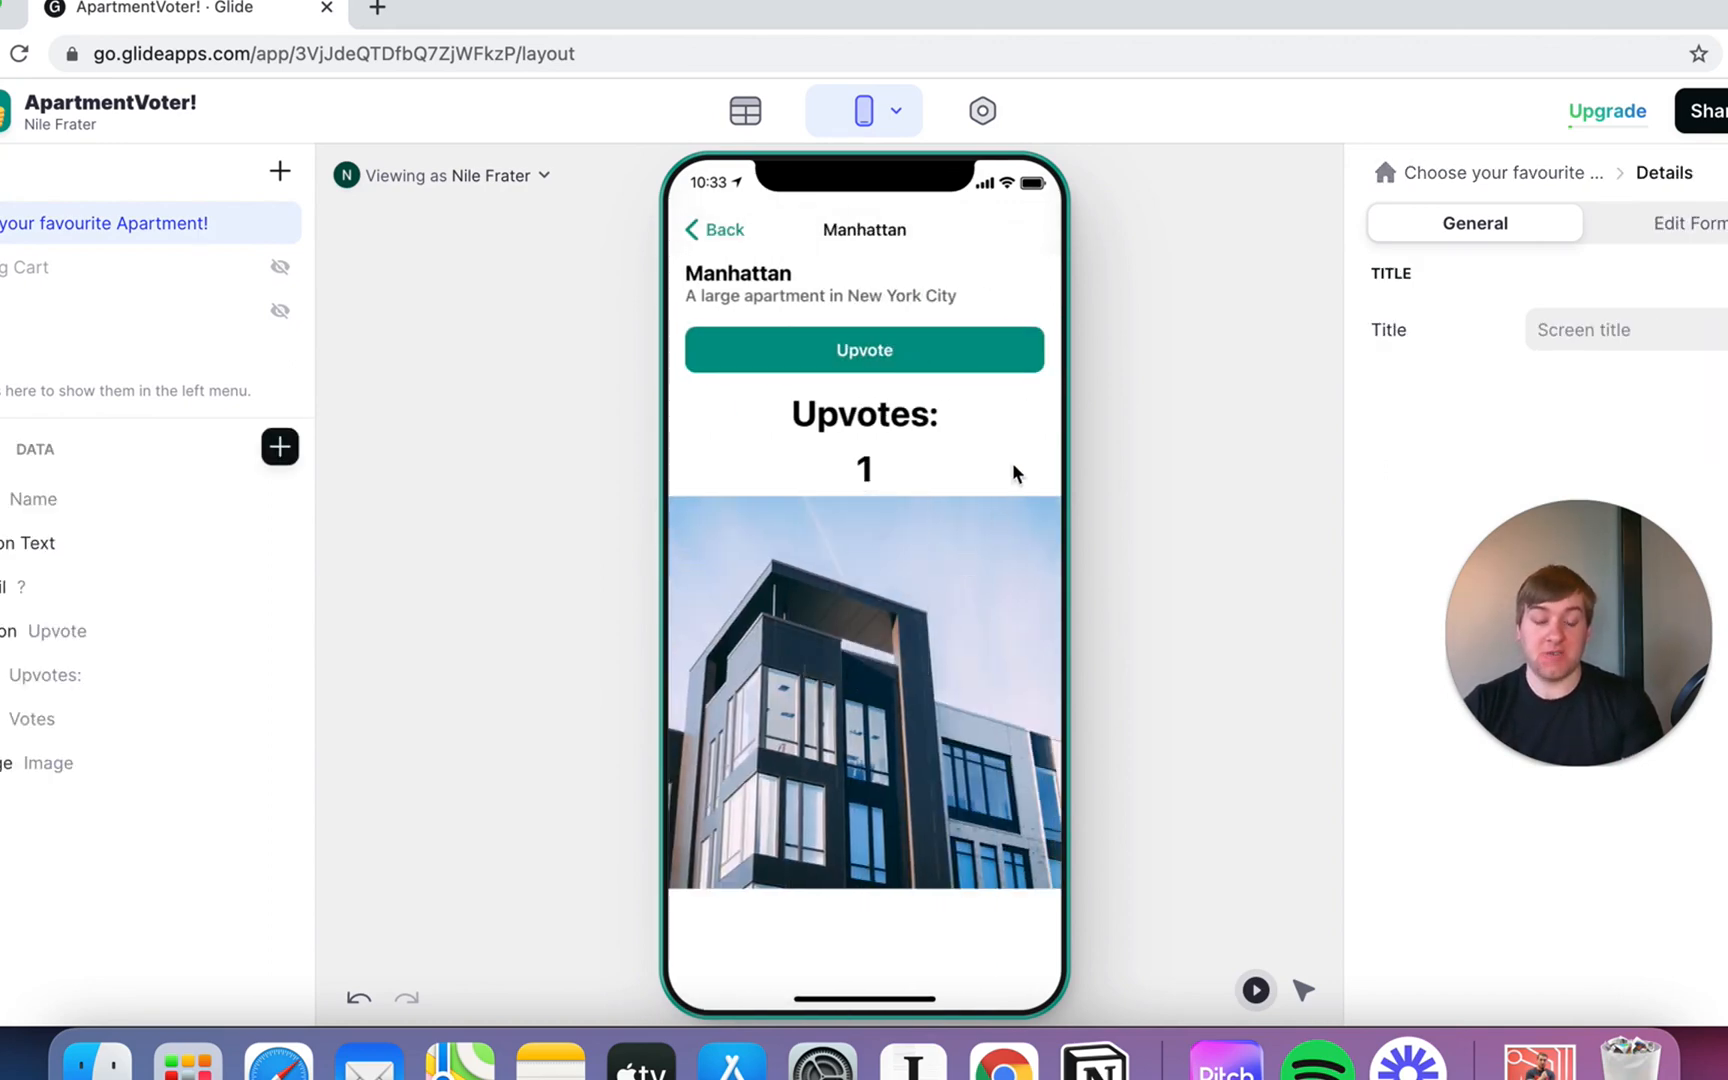
pyautogui.click(915, 362)
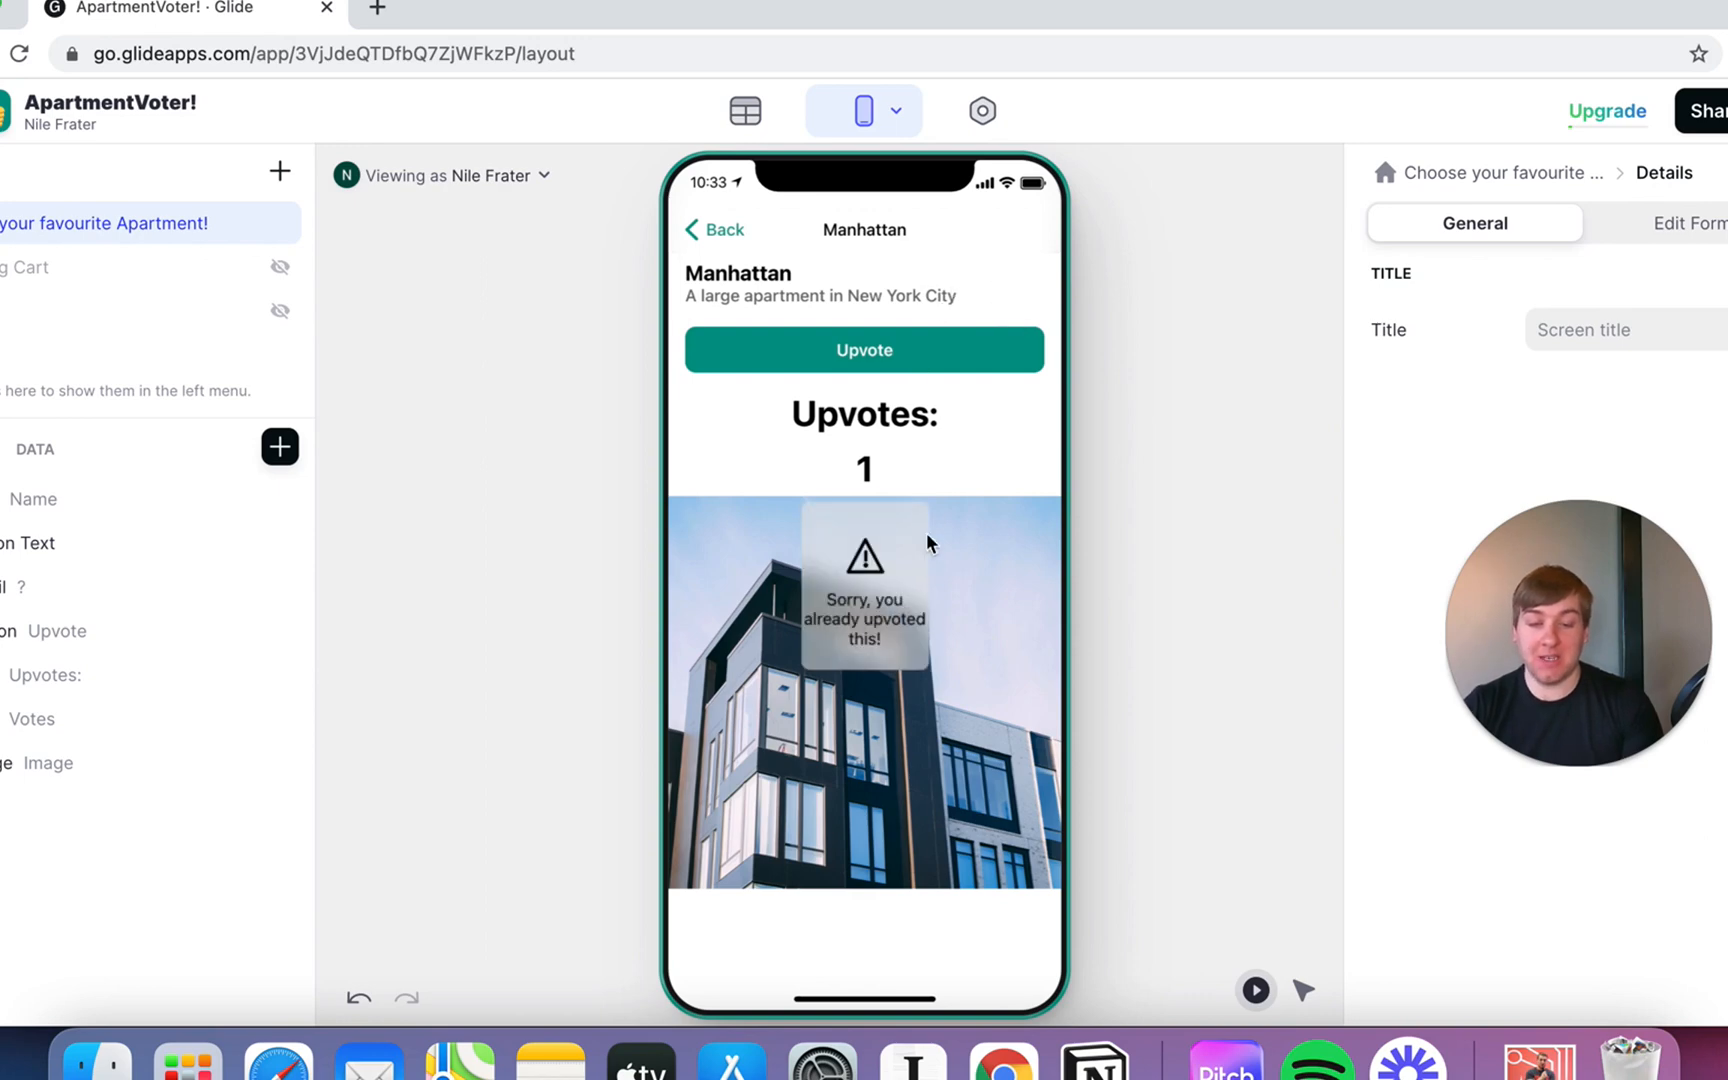
pyautogui.click(716, 232)
pyautogui.click(847, 604)
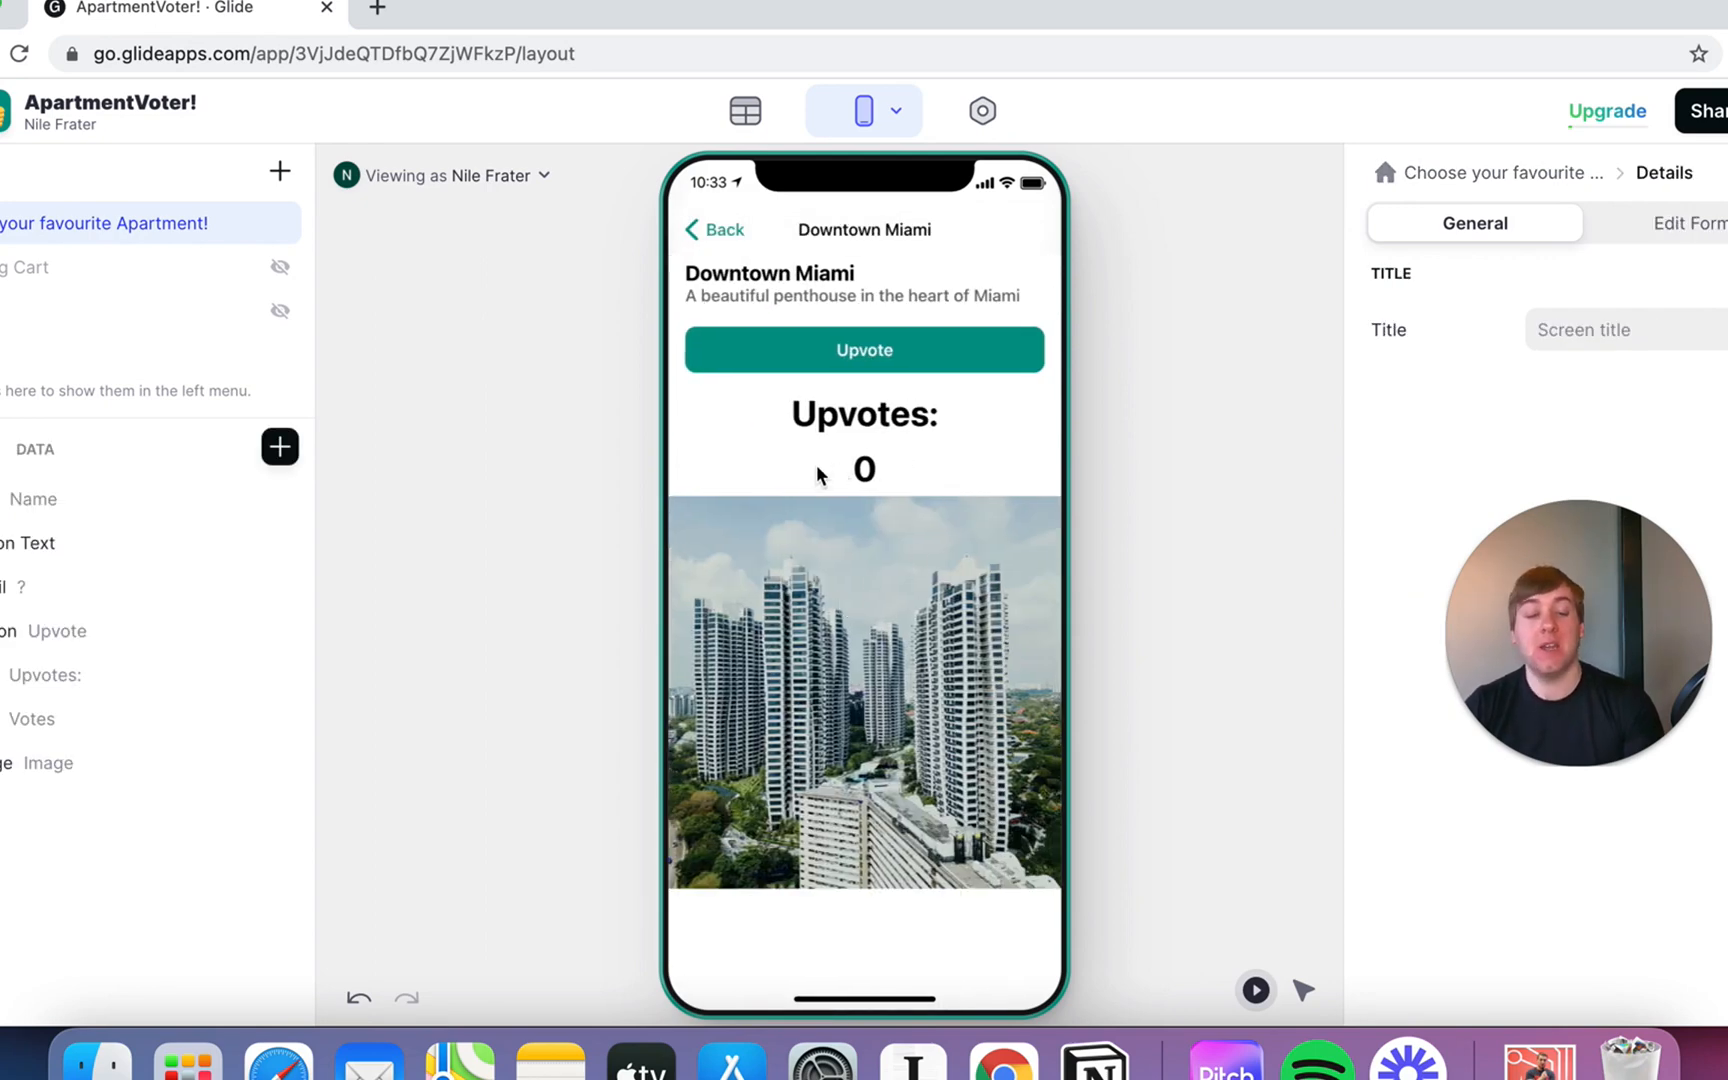
pyautogui.click(869, 363)
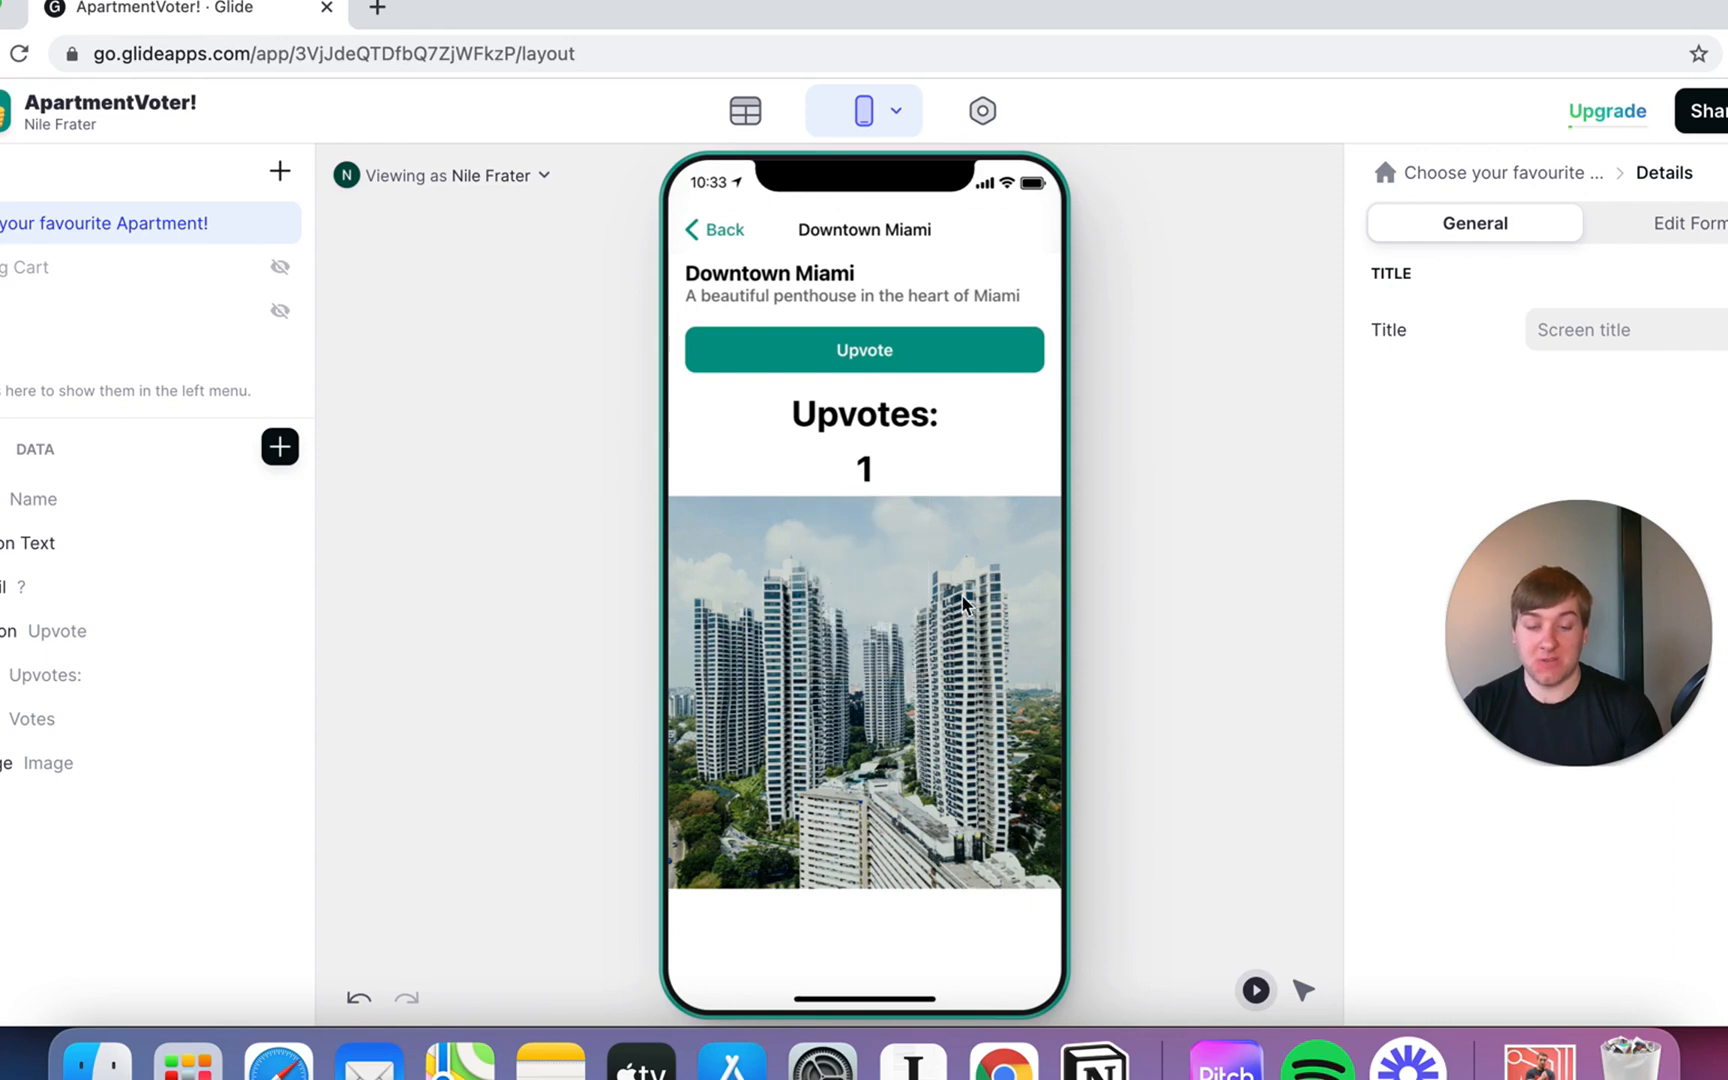
pyautogui.click(925, 359)
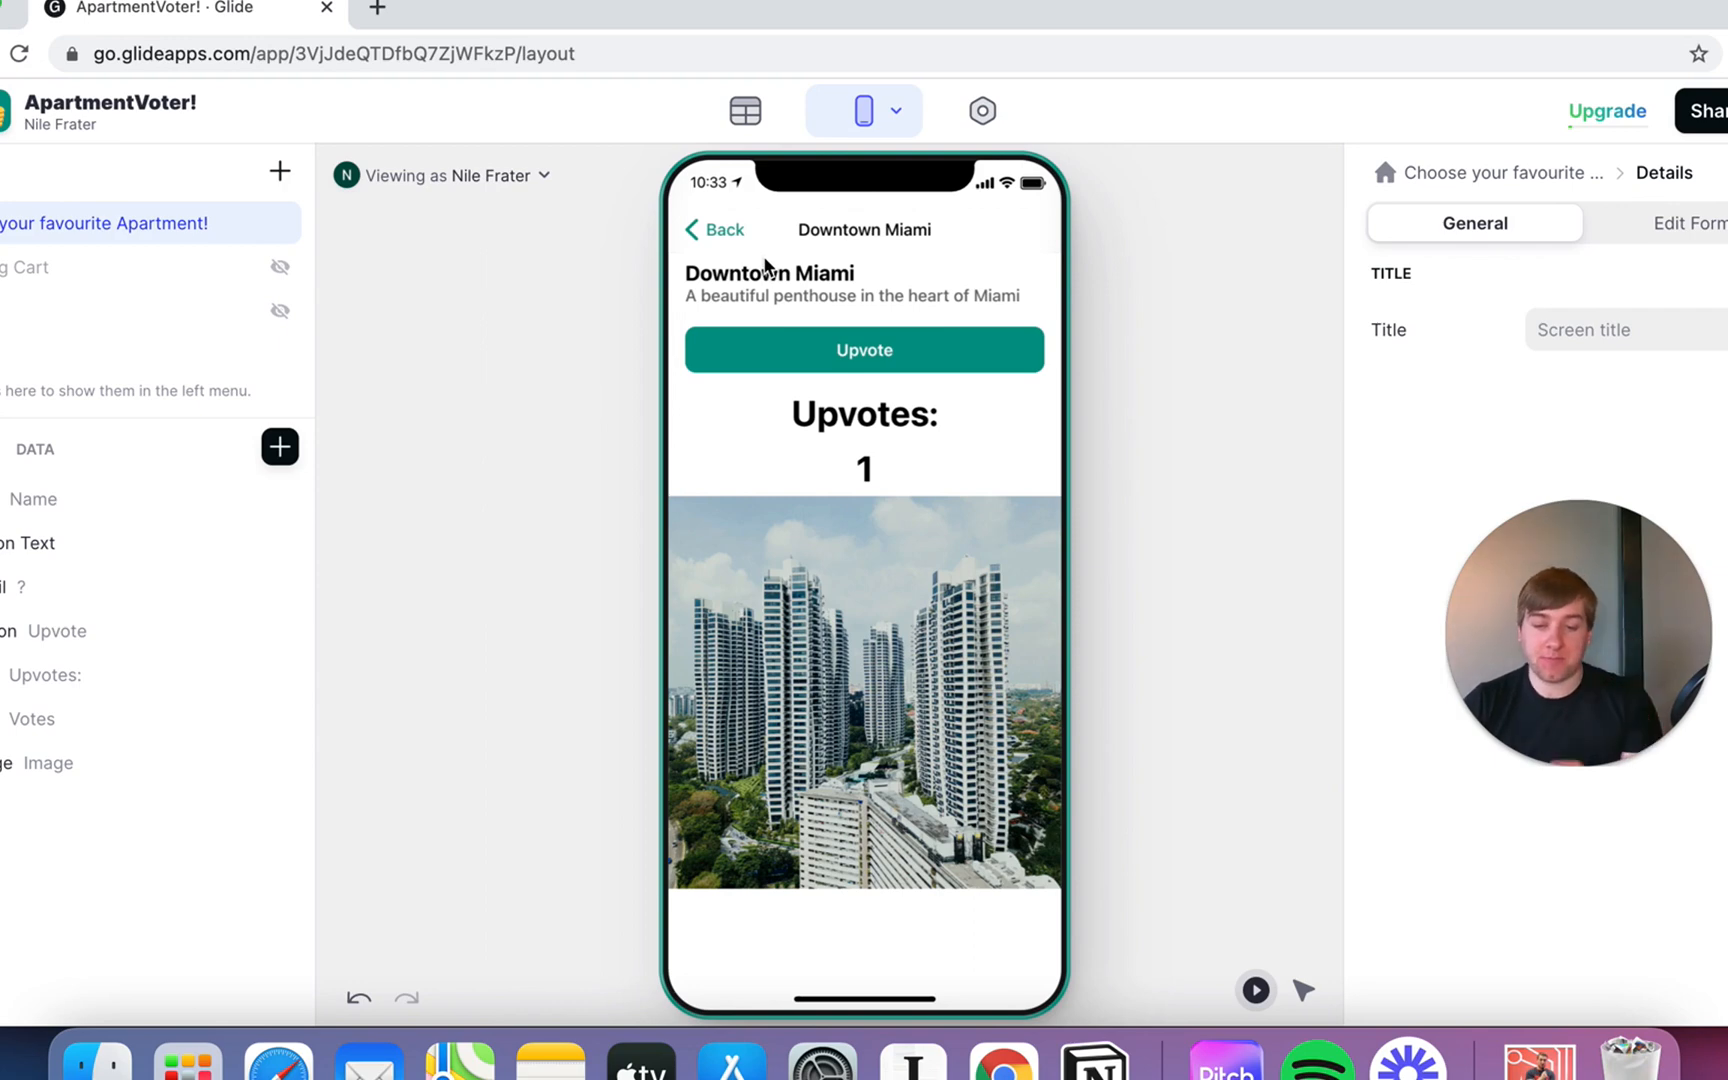
# Upvote The Blue Building, confirm repeat taps show the already-upvoted warning, then reopen Manhattan
pyautogui.click(724, 232)
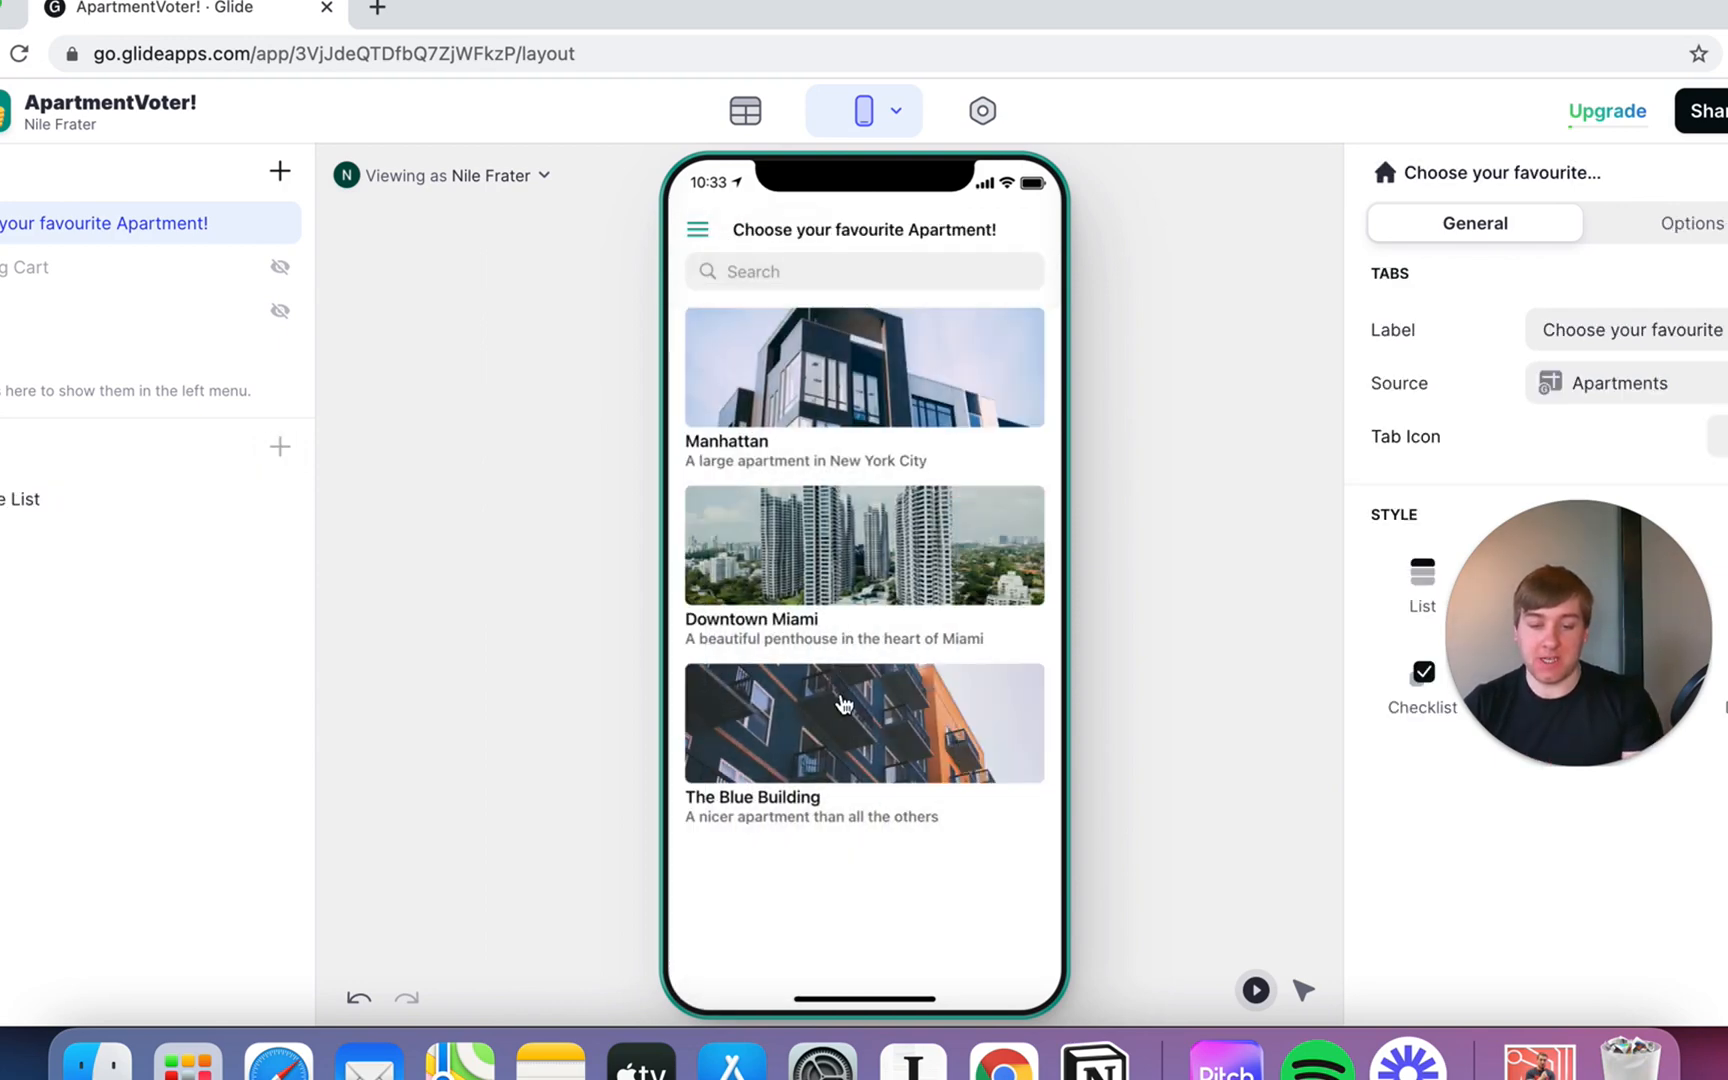
pyautogui.click(842, 703)
pyautogui.click(900, 353)
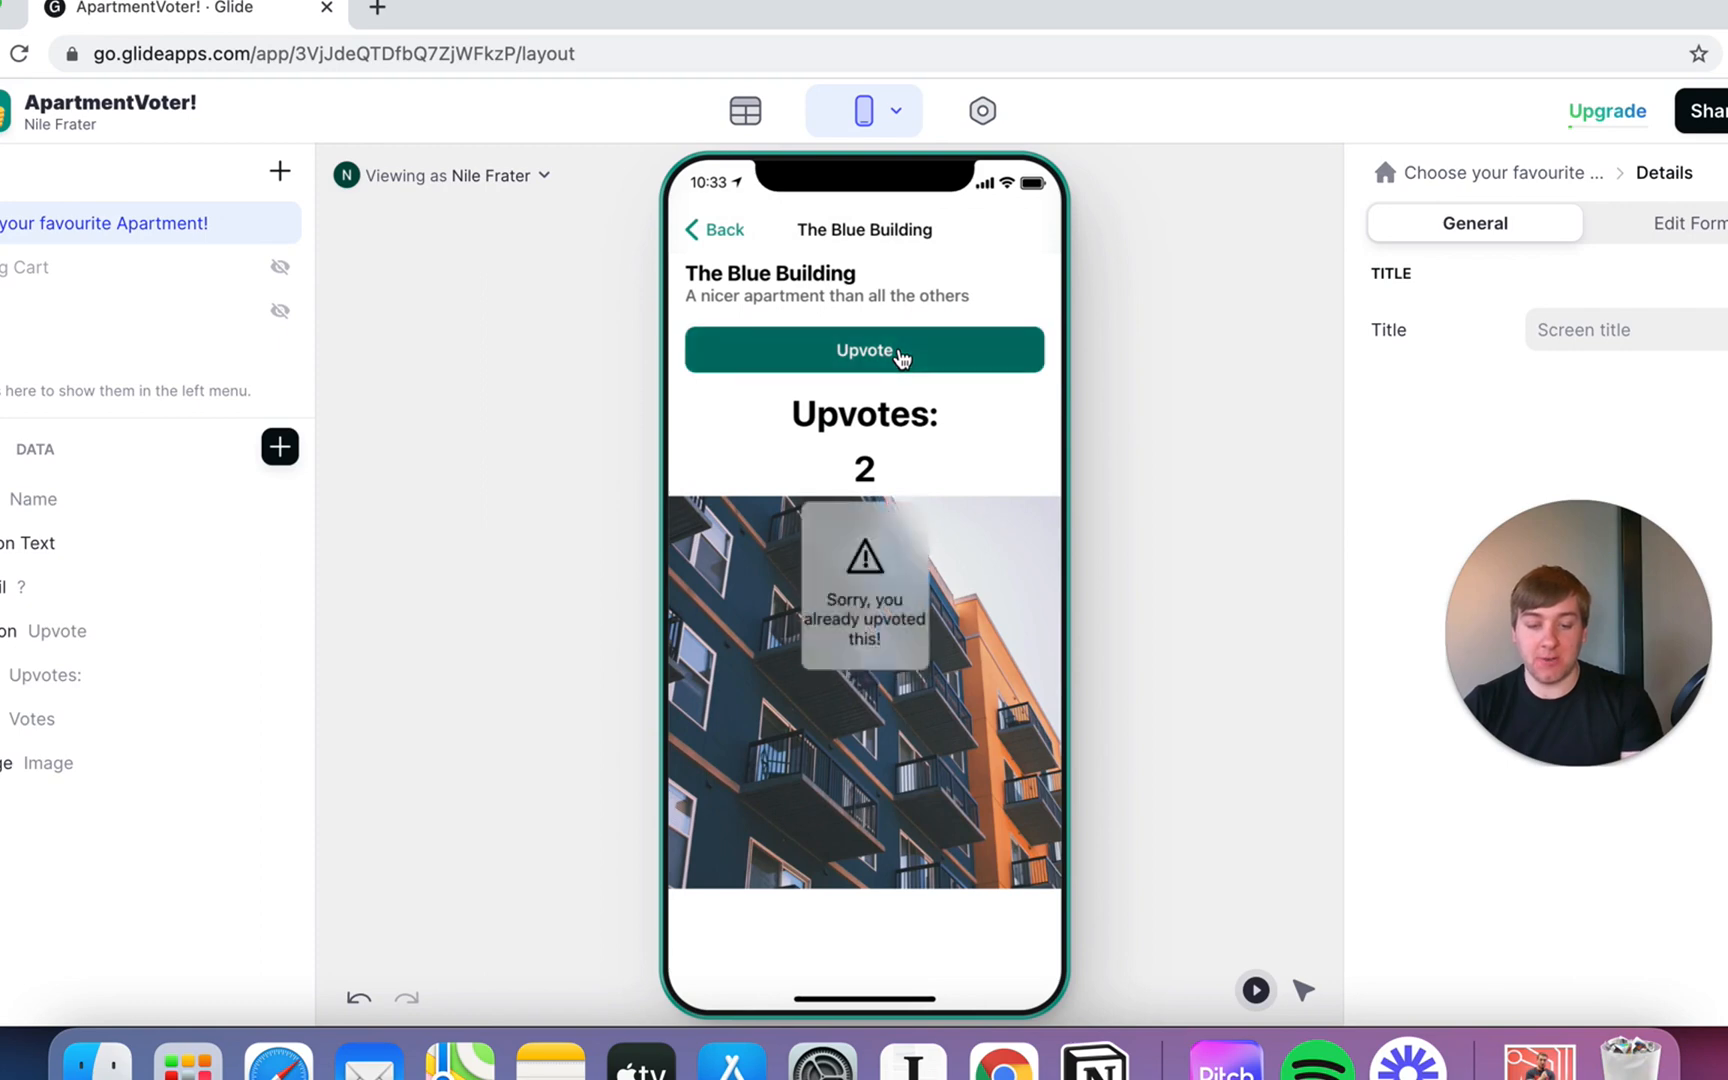
pyautogui.click(901, 353)
pyautogui.click(901, 354)
pyautogui.click(901, 354)
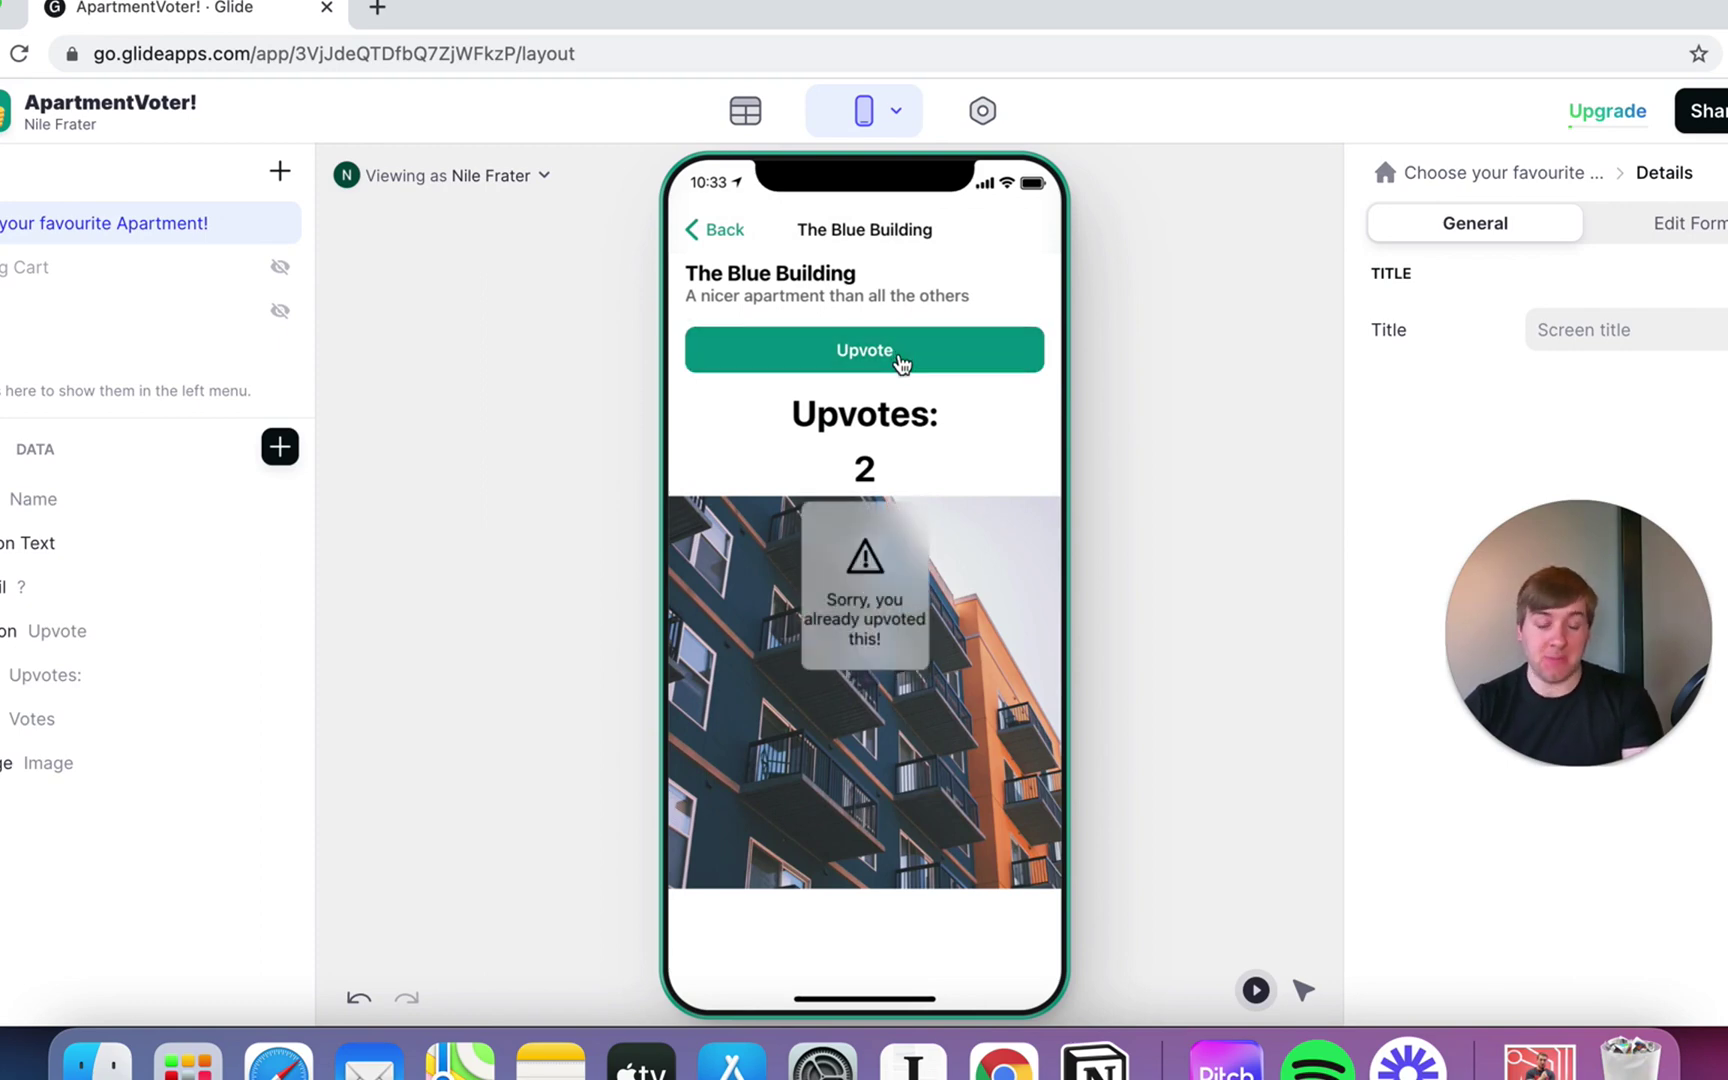
pyautogui.click(716, 229)
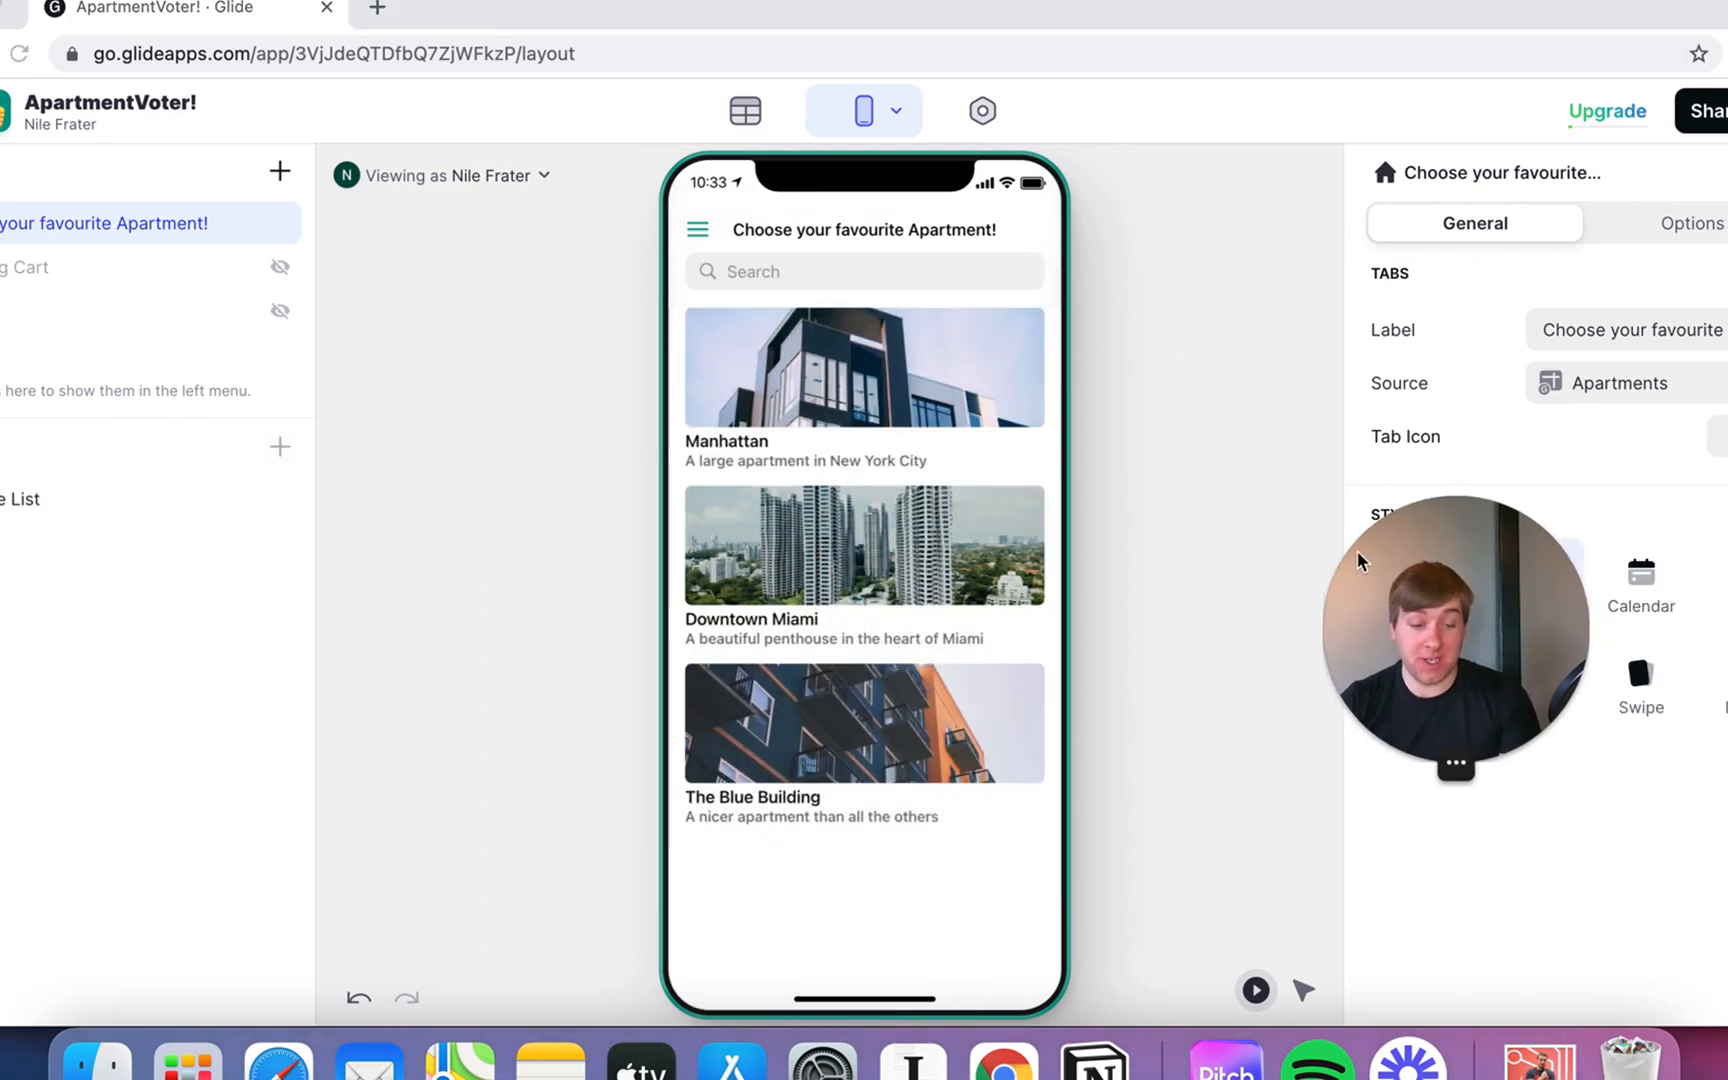
pyautogui.moveTo(1532, 578); pyautogui.dragTo(1398, 608)
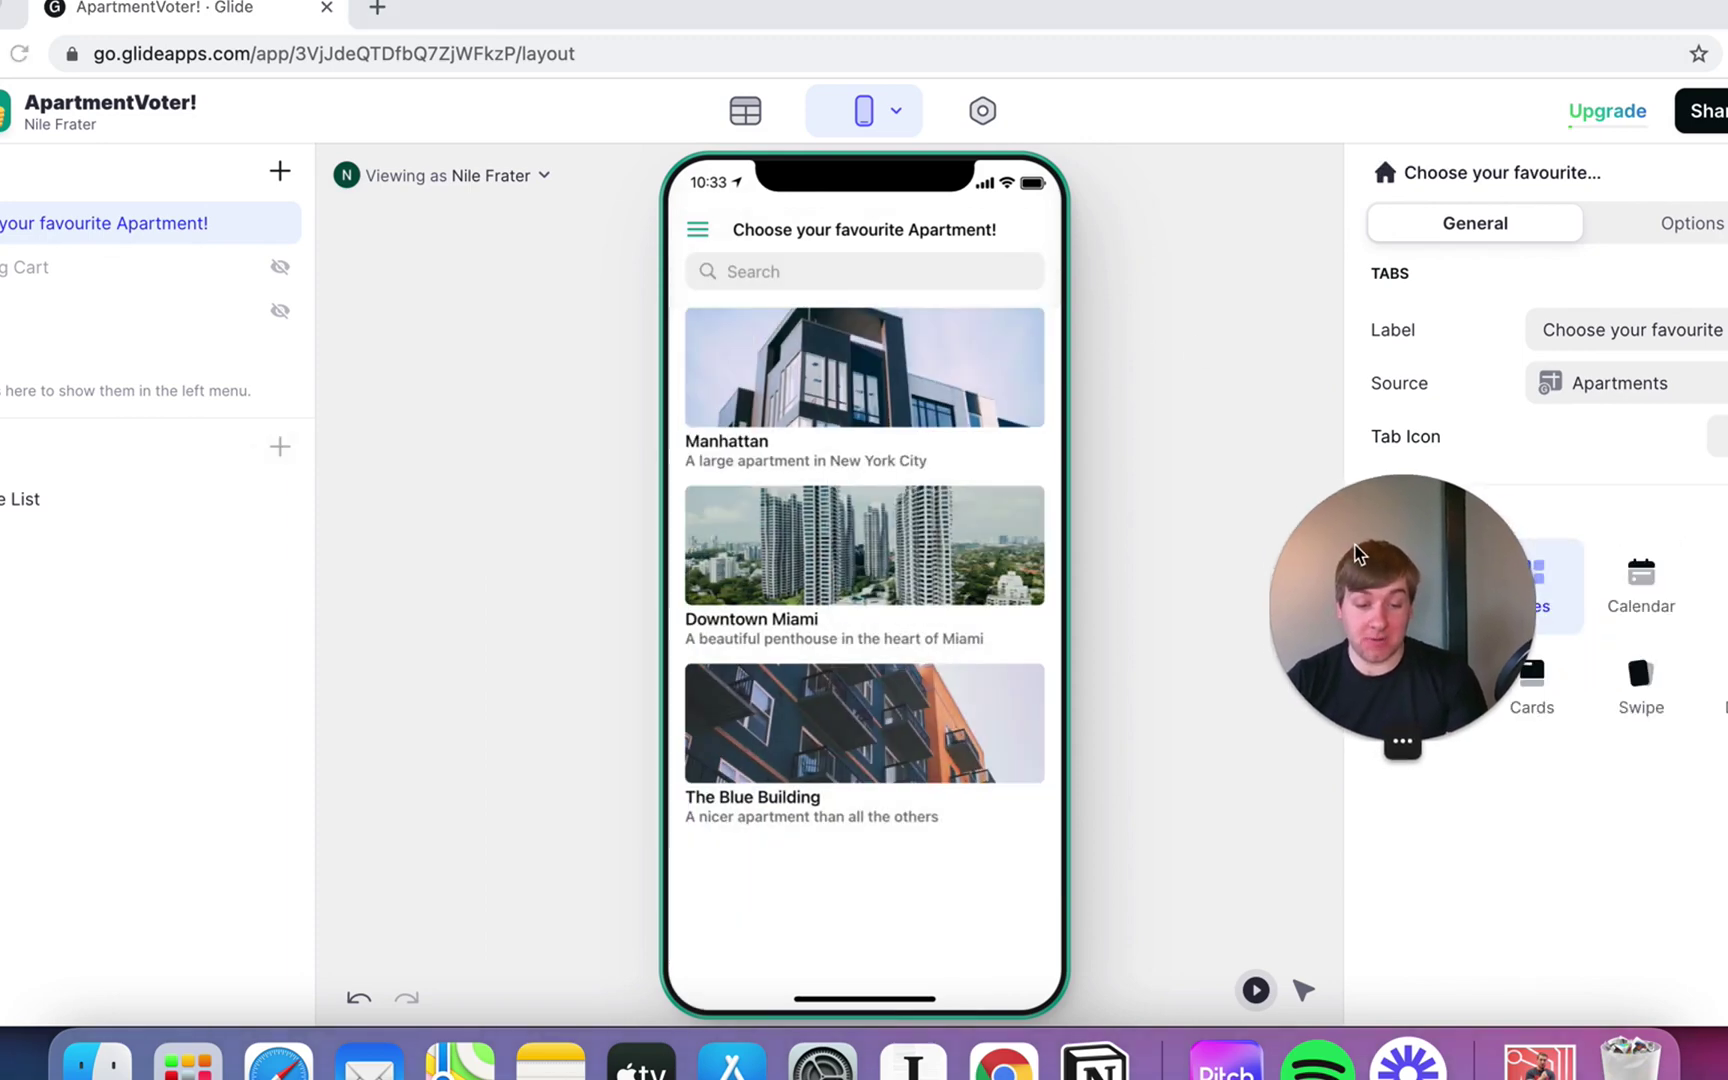
pyautogui.click(986, 391)
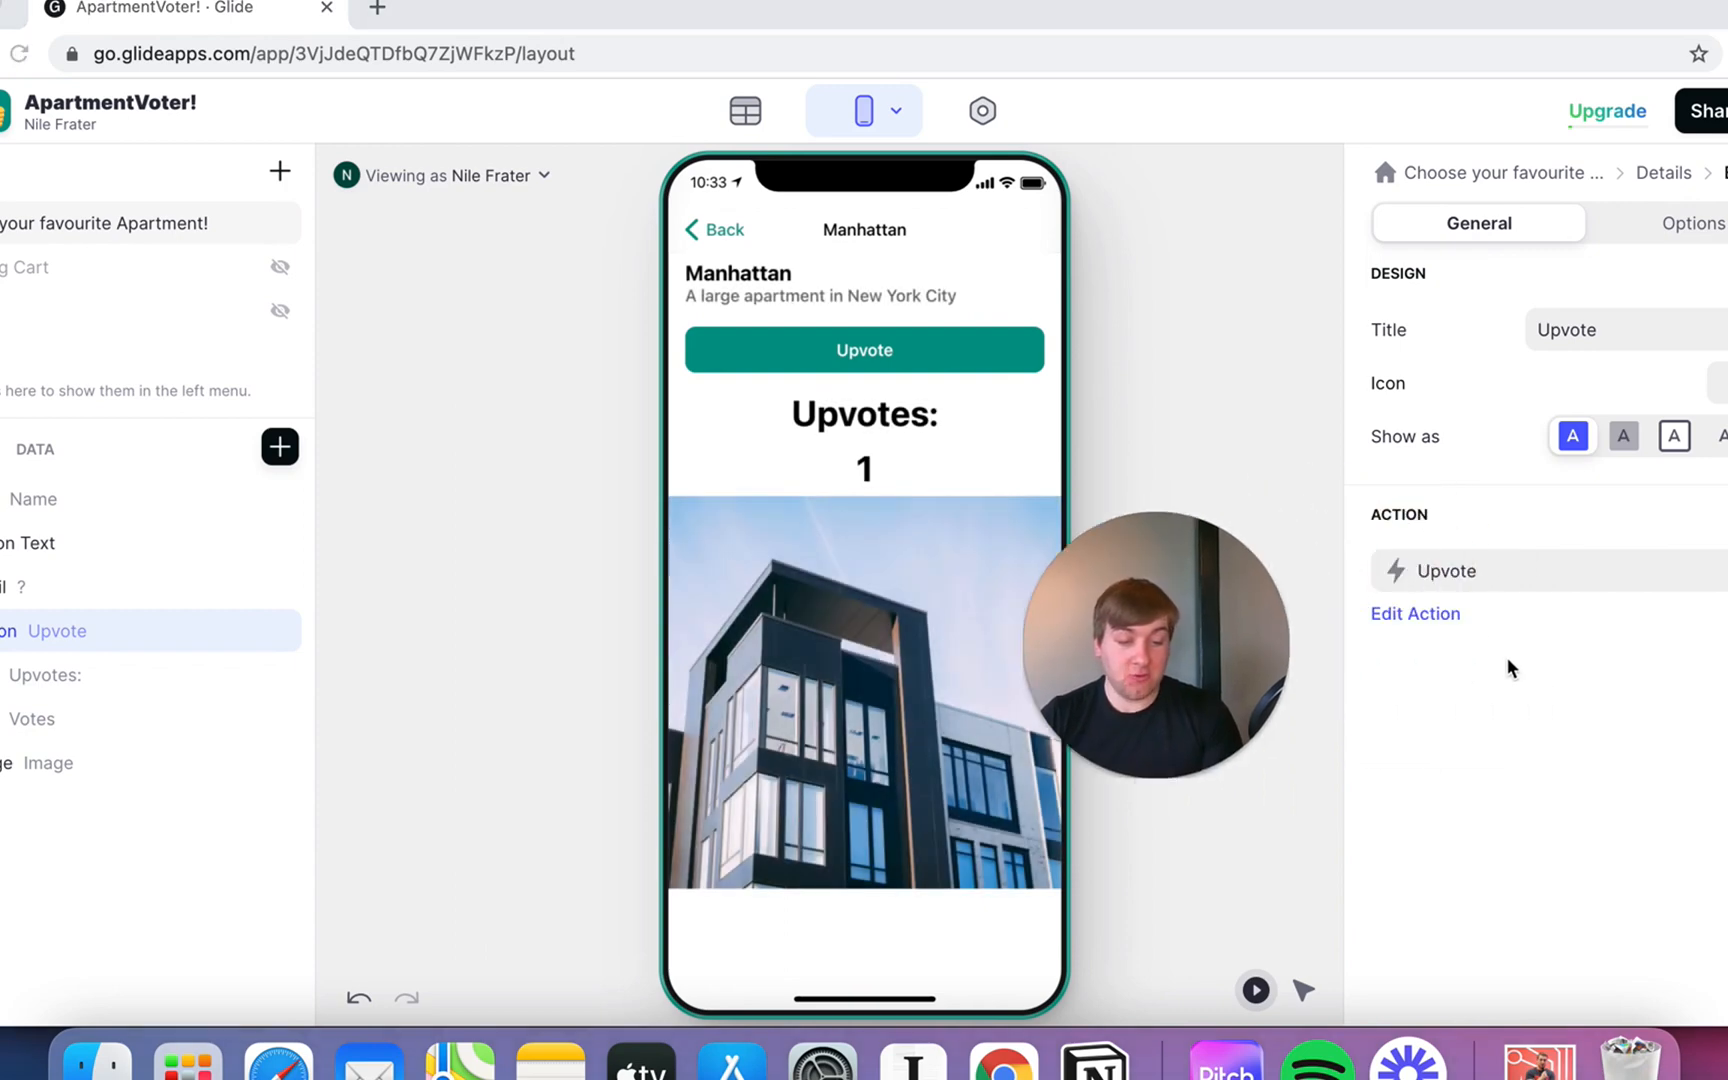
# Review the Upvote action flow, then check The Blue Building still shows 2 upvotes
pyautogui.click(1379, 616)
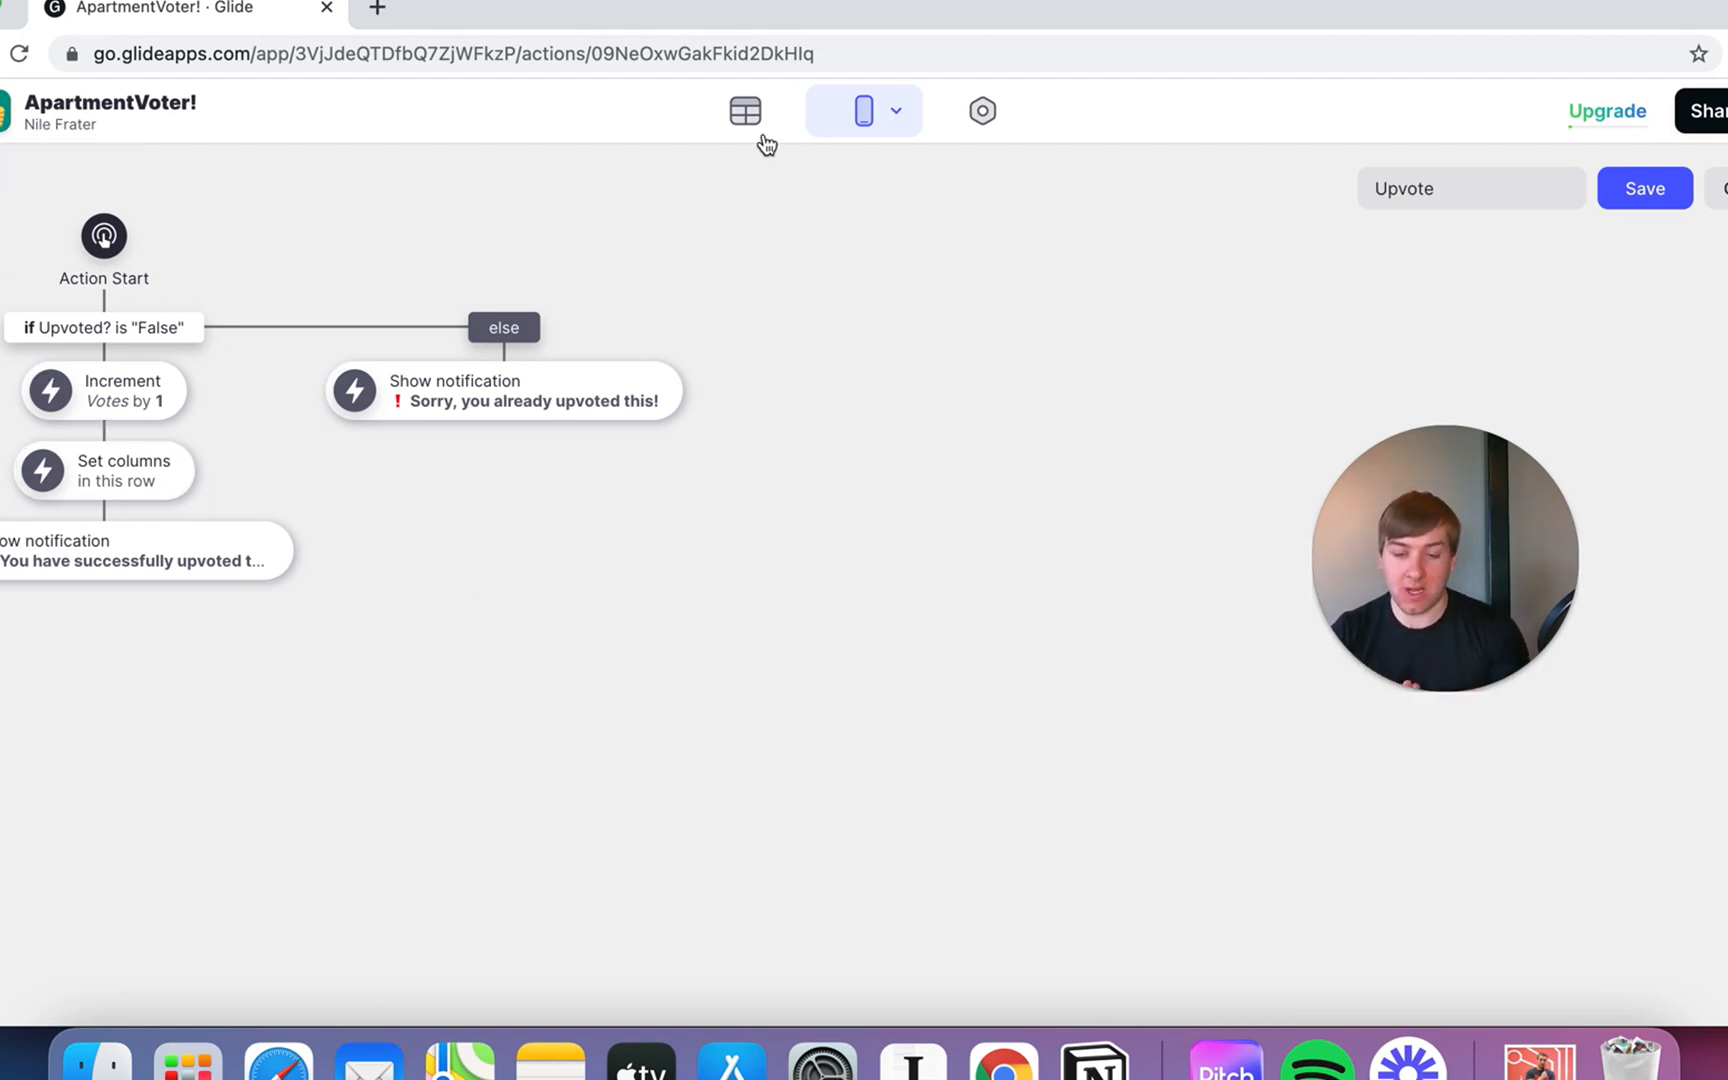
pyautogui.click(861, 111)
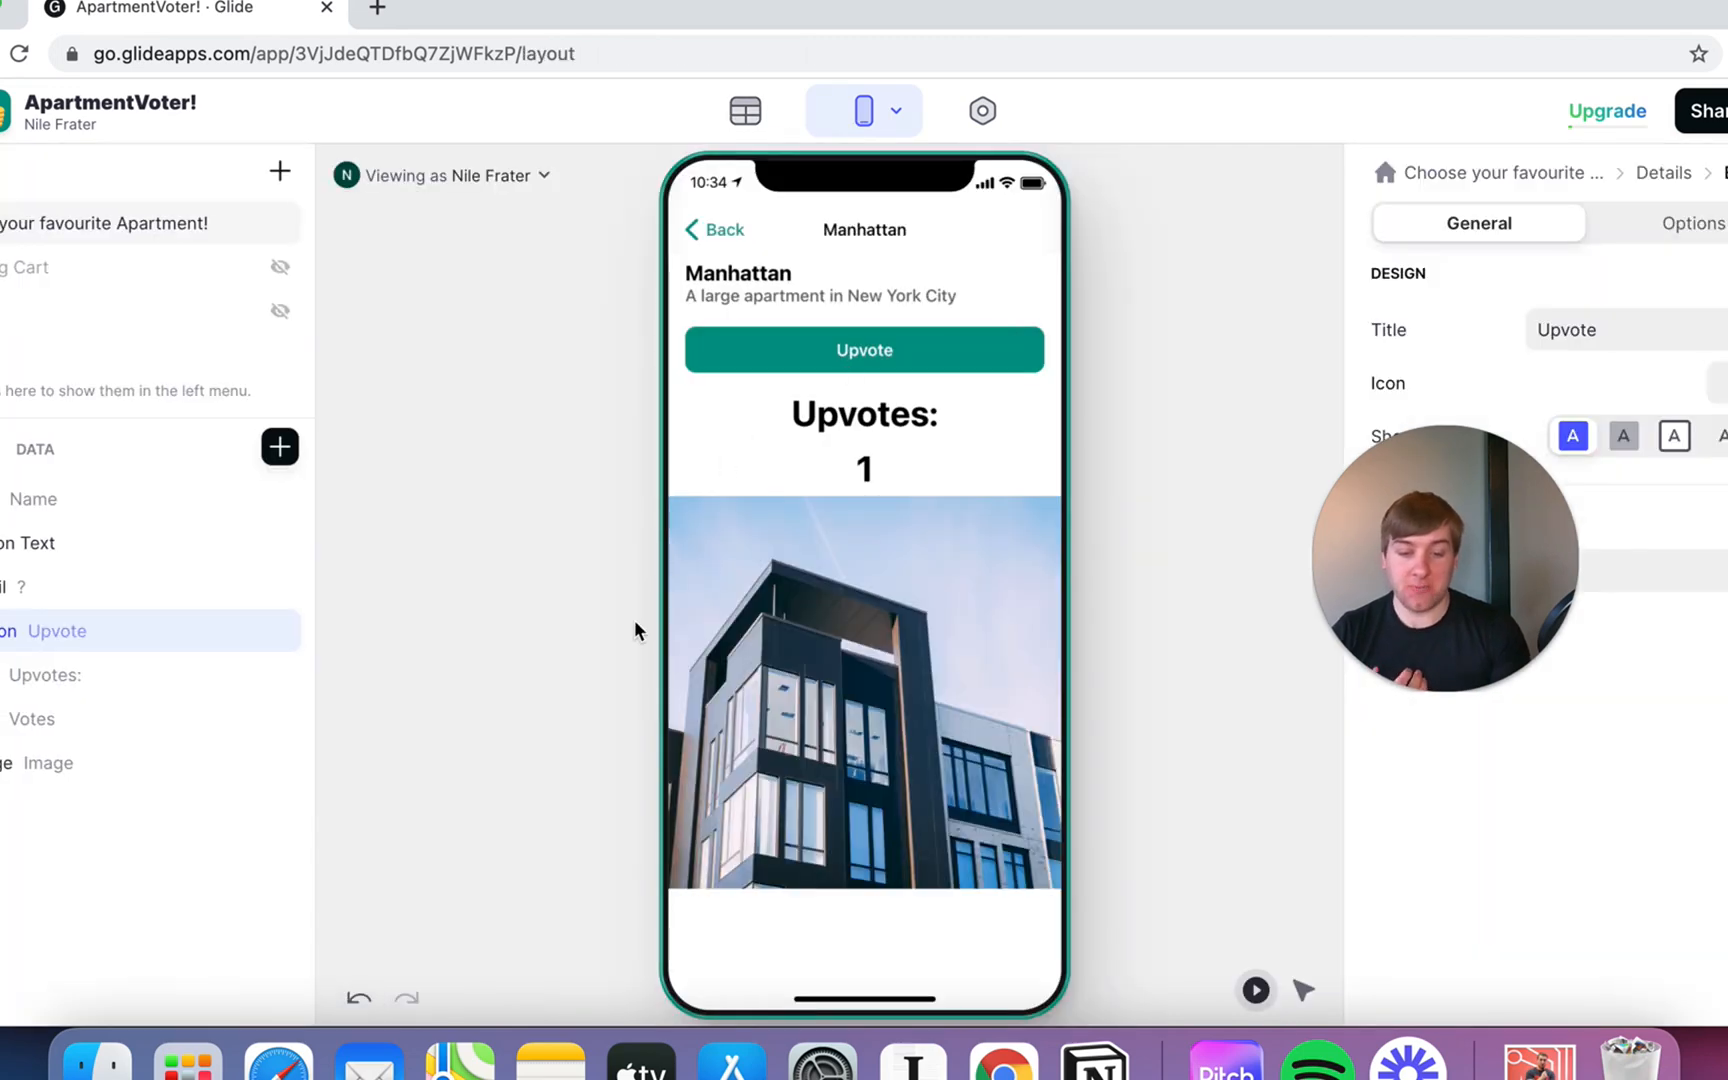
pyautogui.click(716, 229)
pyautogui.click(864, 756)
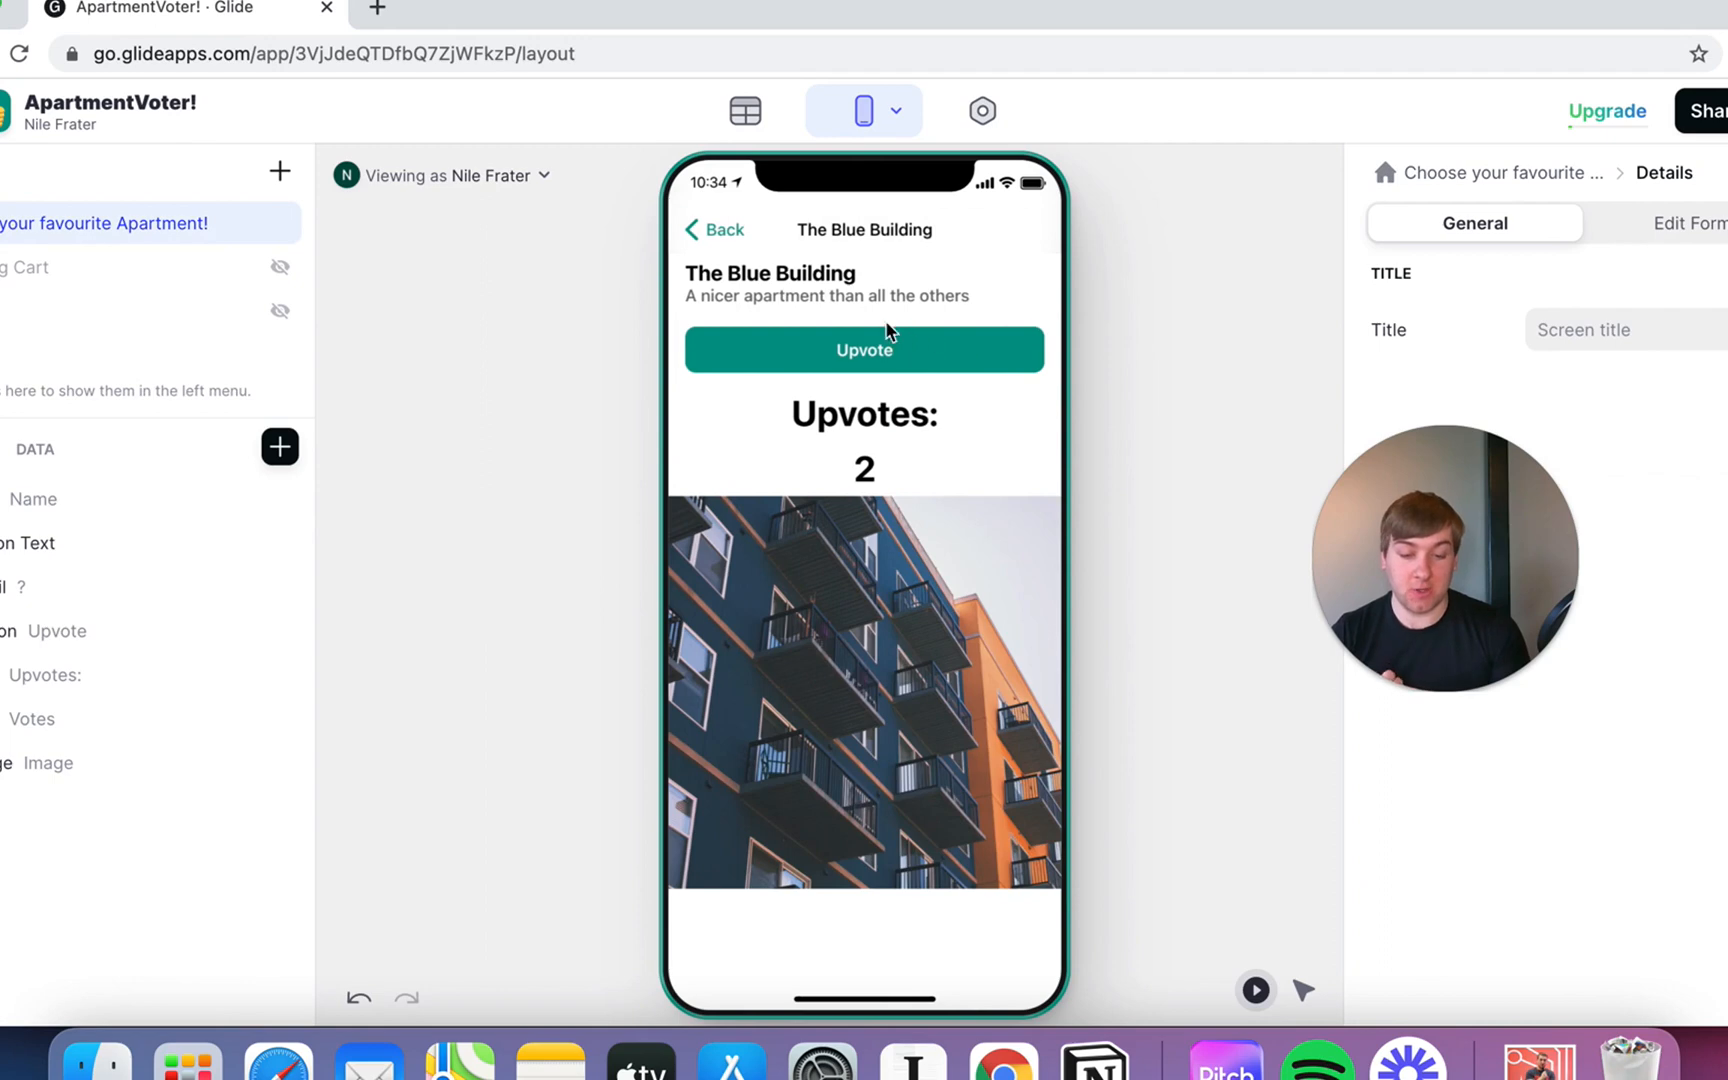
pyautogui.click(724, 232)
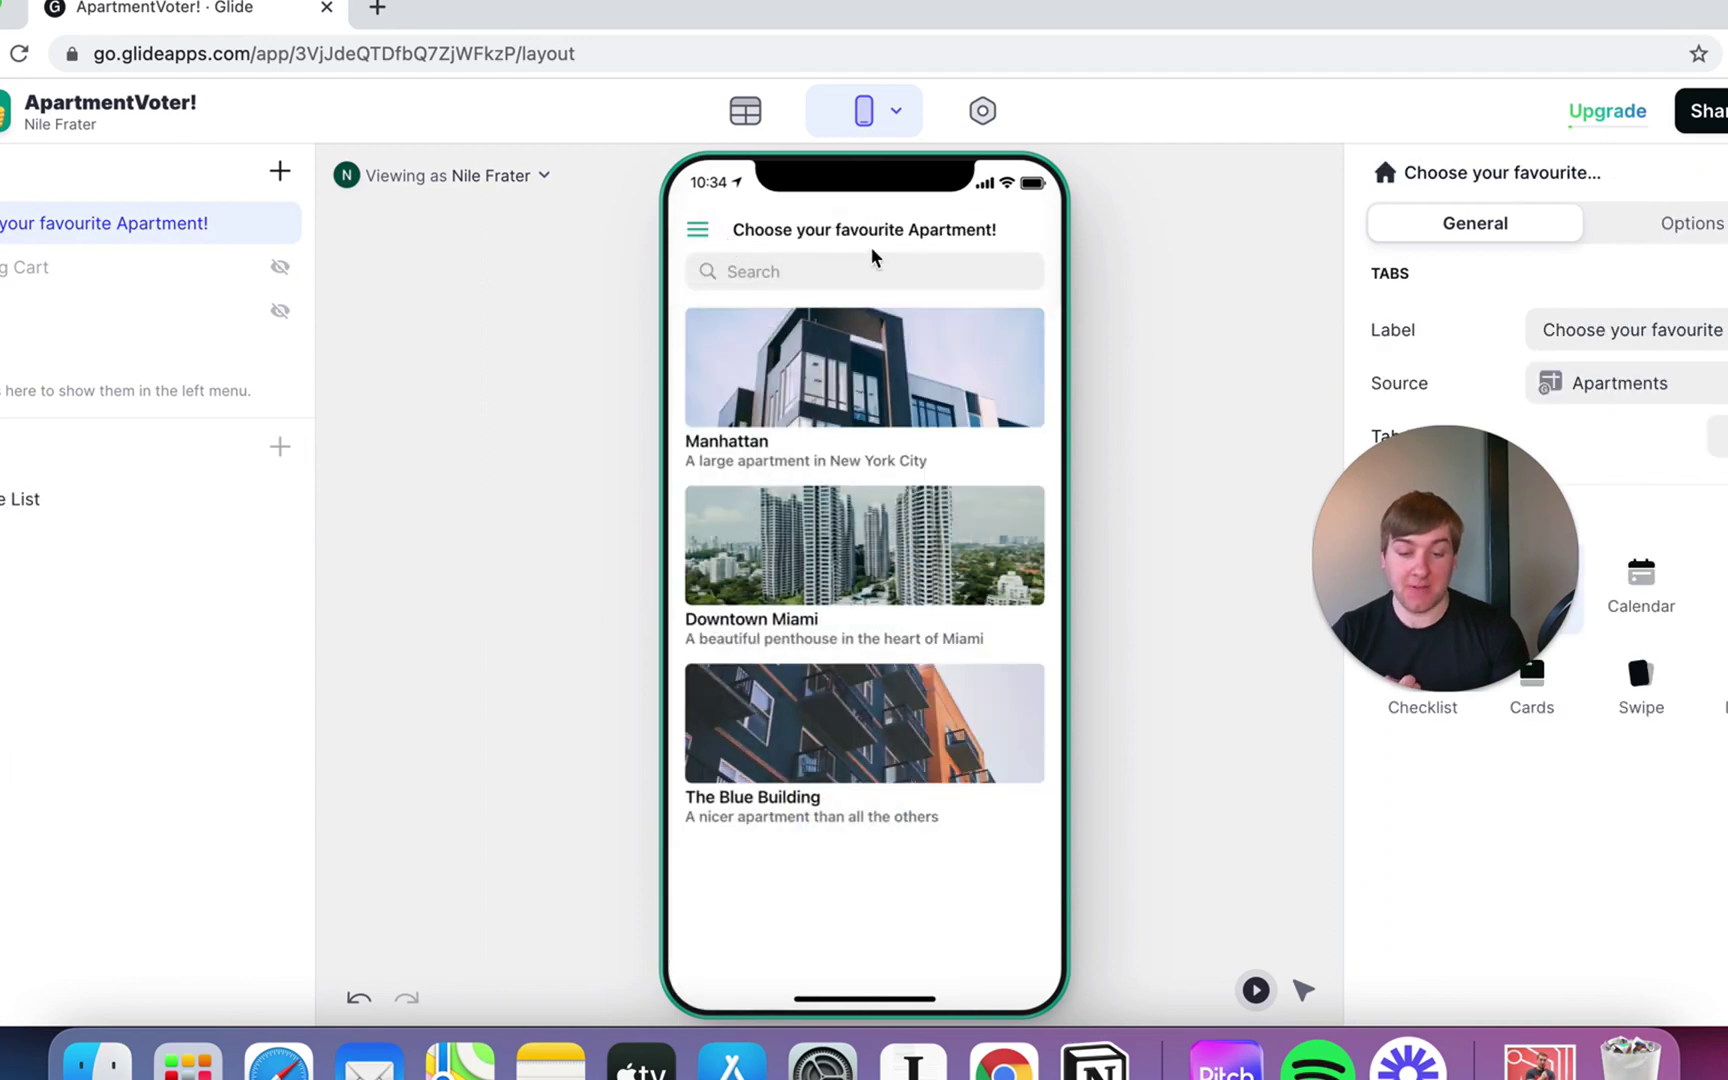
pyautogui.click(745, 110)
pyautogui.click(832, 278)
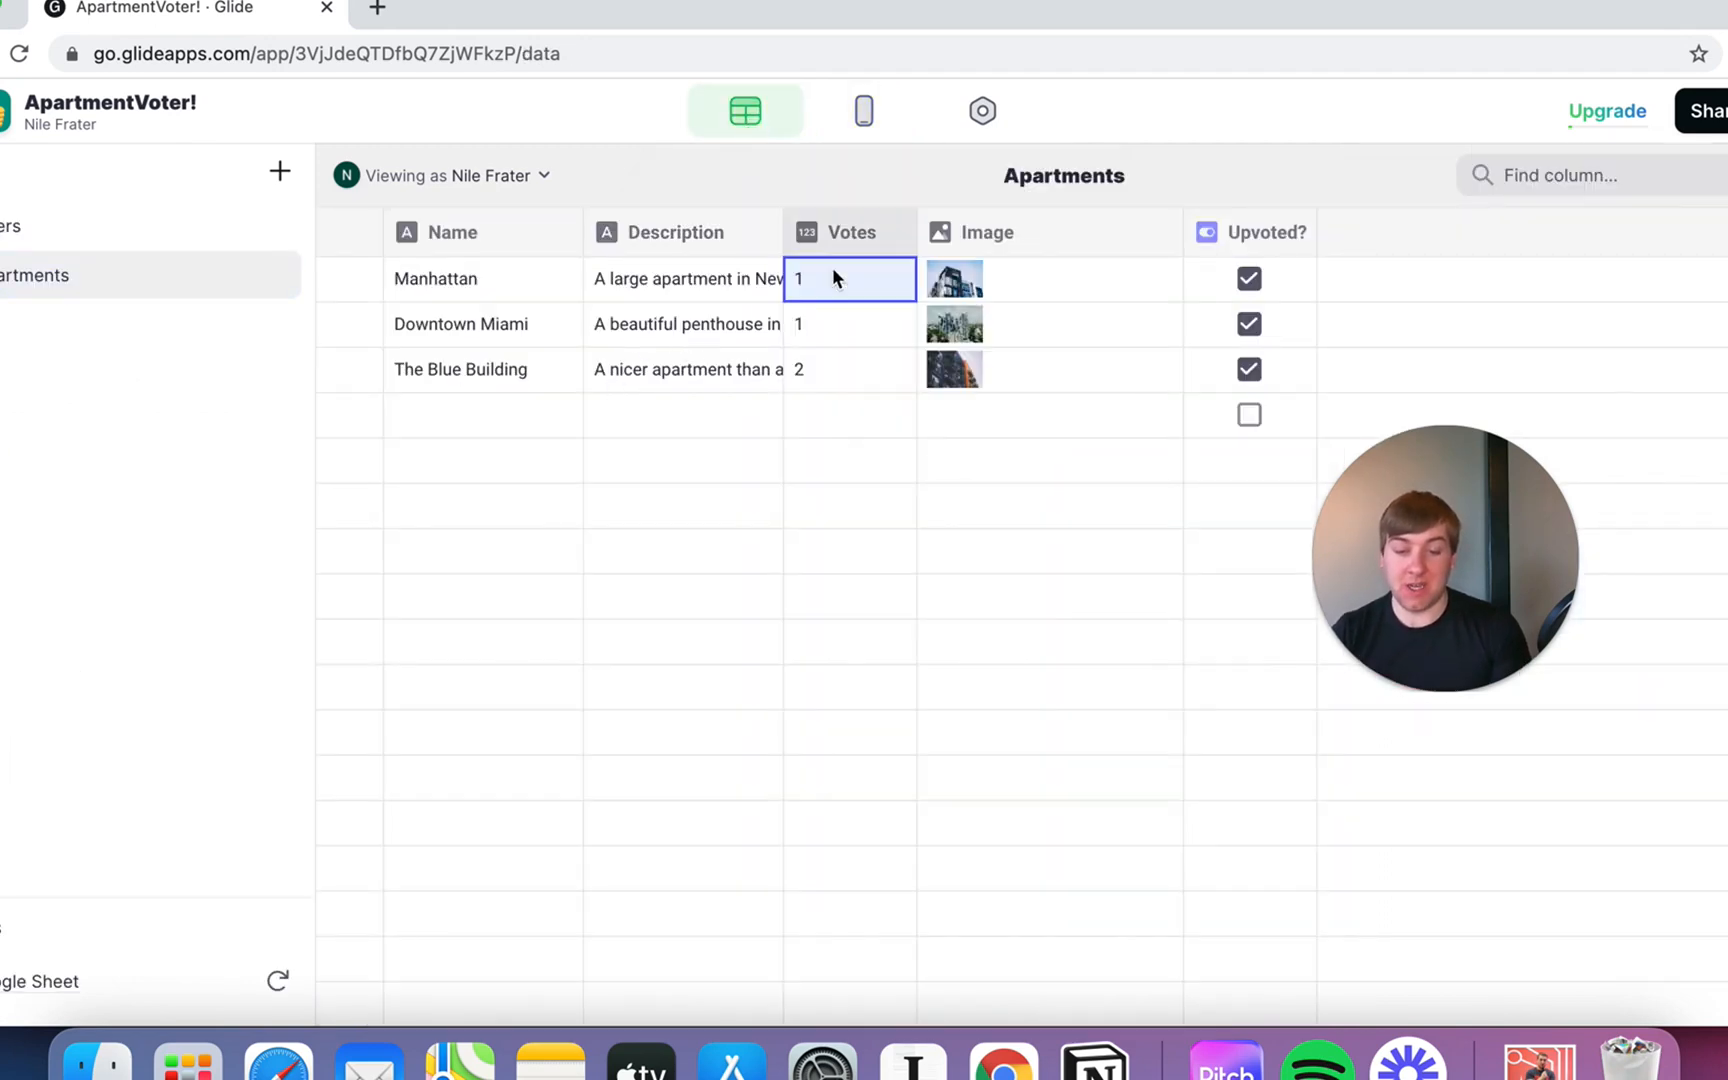
pyautogui.click(843, 322)
pyautogui.click(866, 369)
pyautogui.click(864, 323)
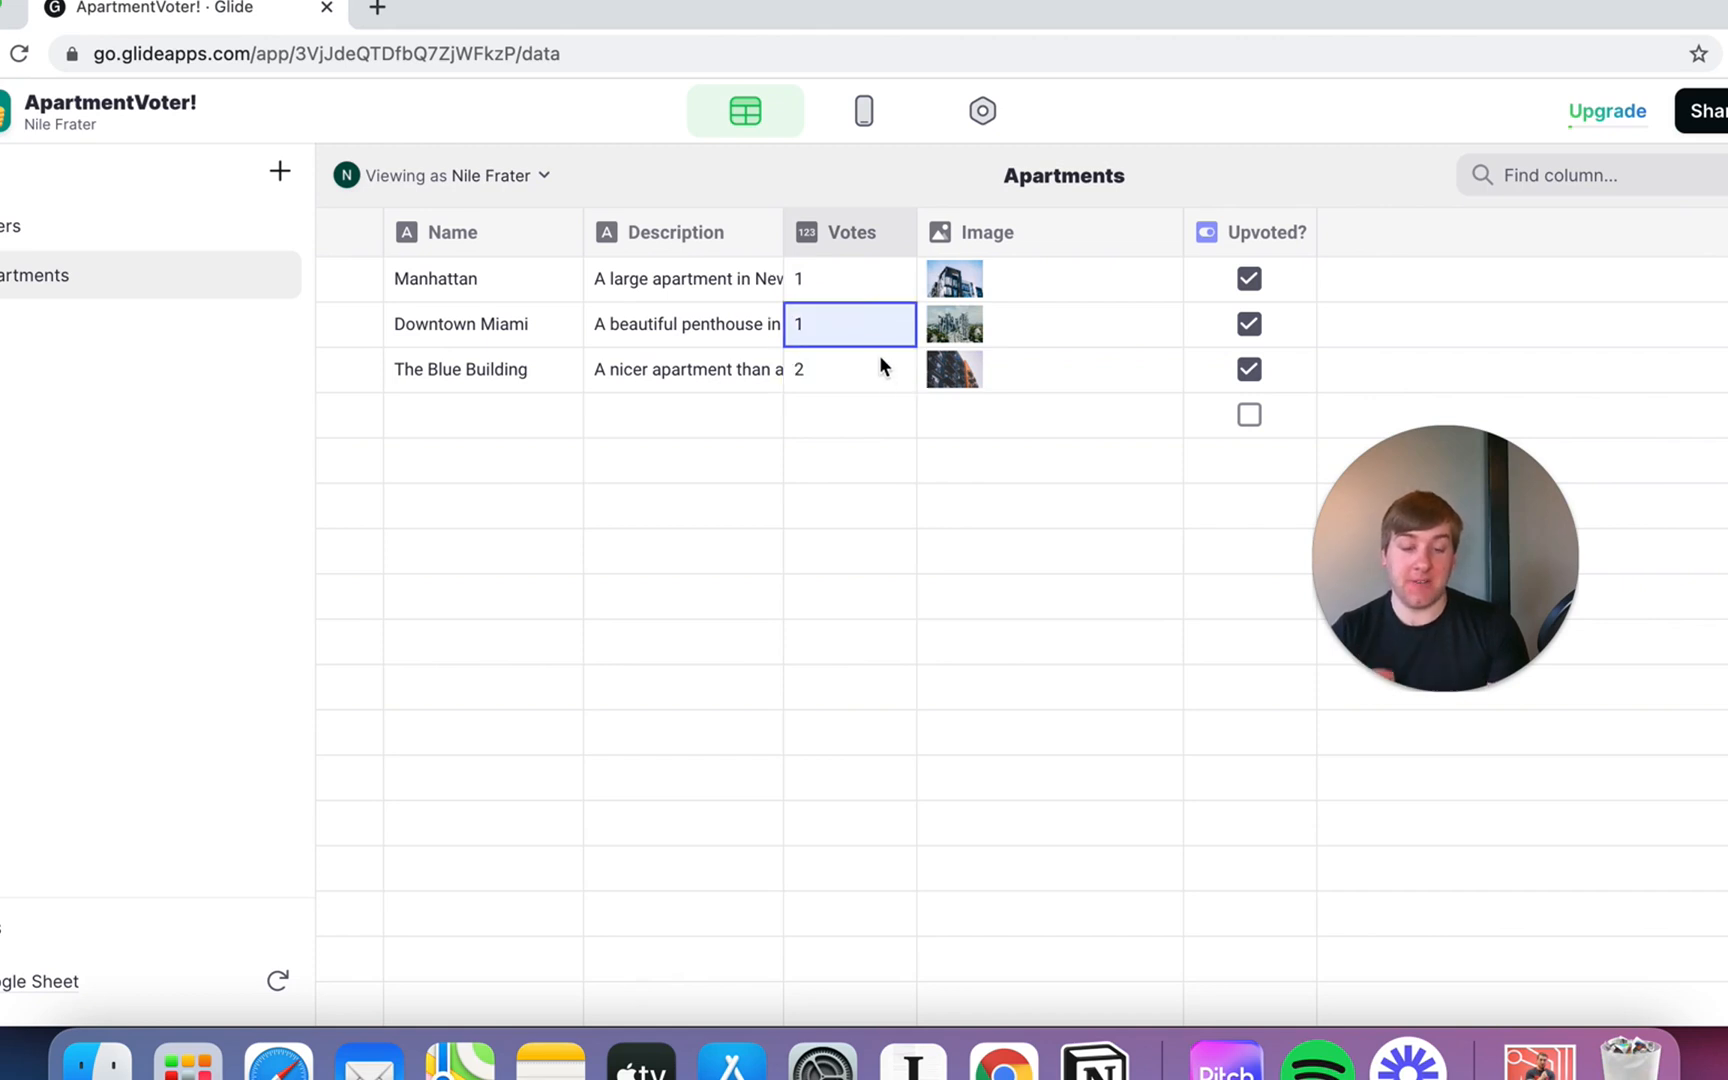
pyautogui.click(881, 368)
pyautogui.click(870, 283)
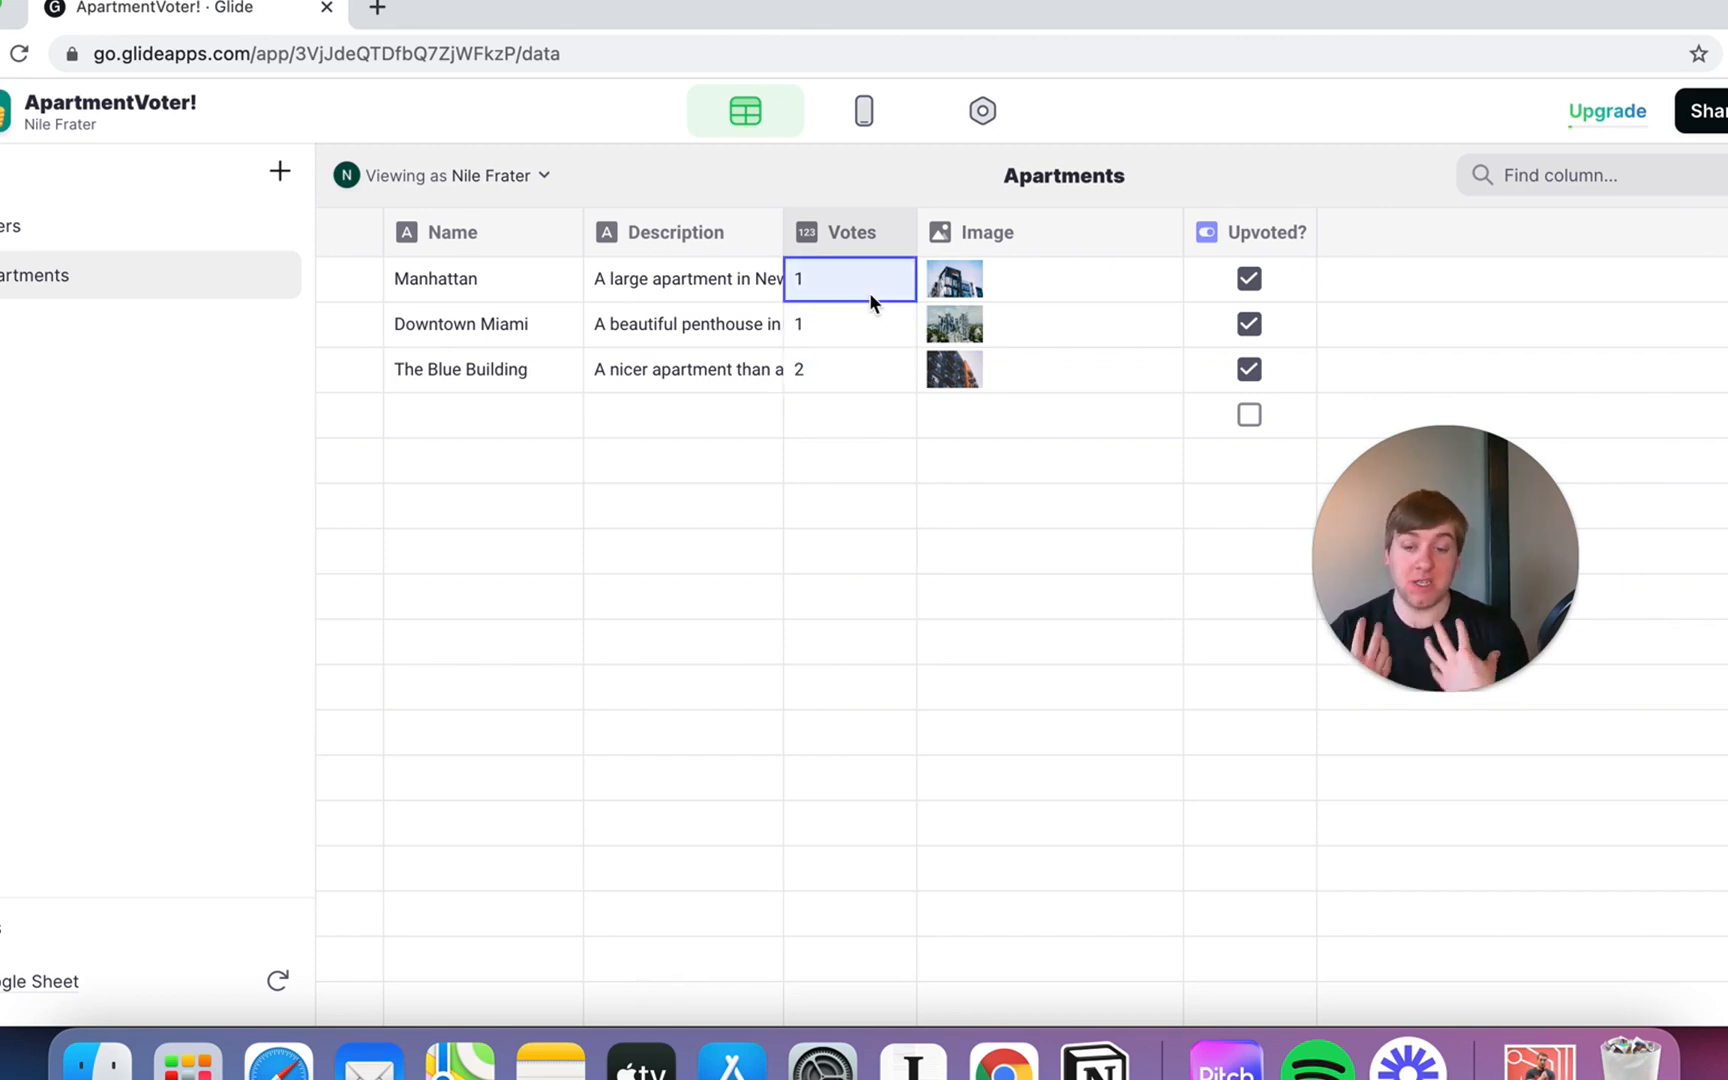
pyautogui.click(861, 110)
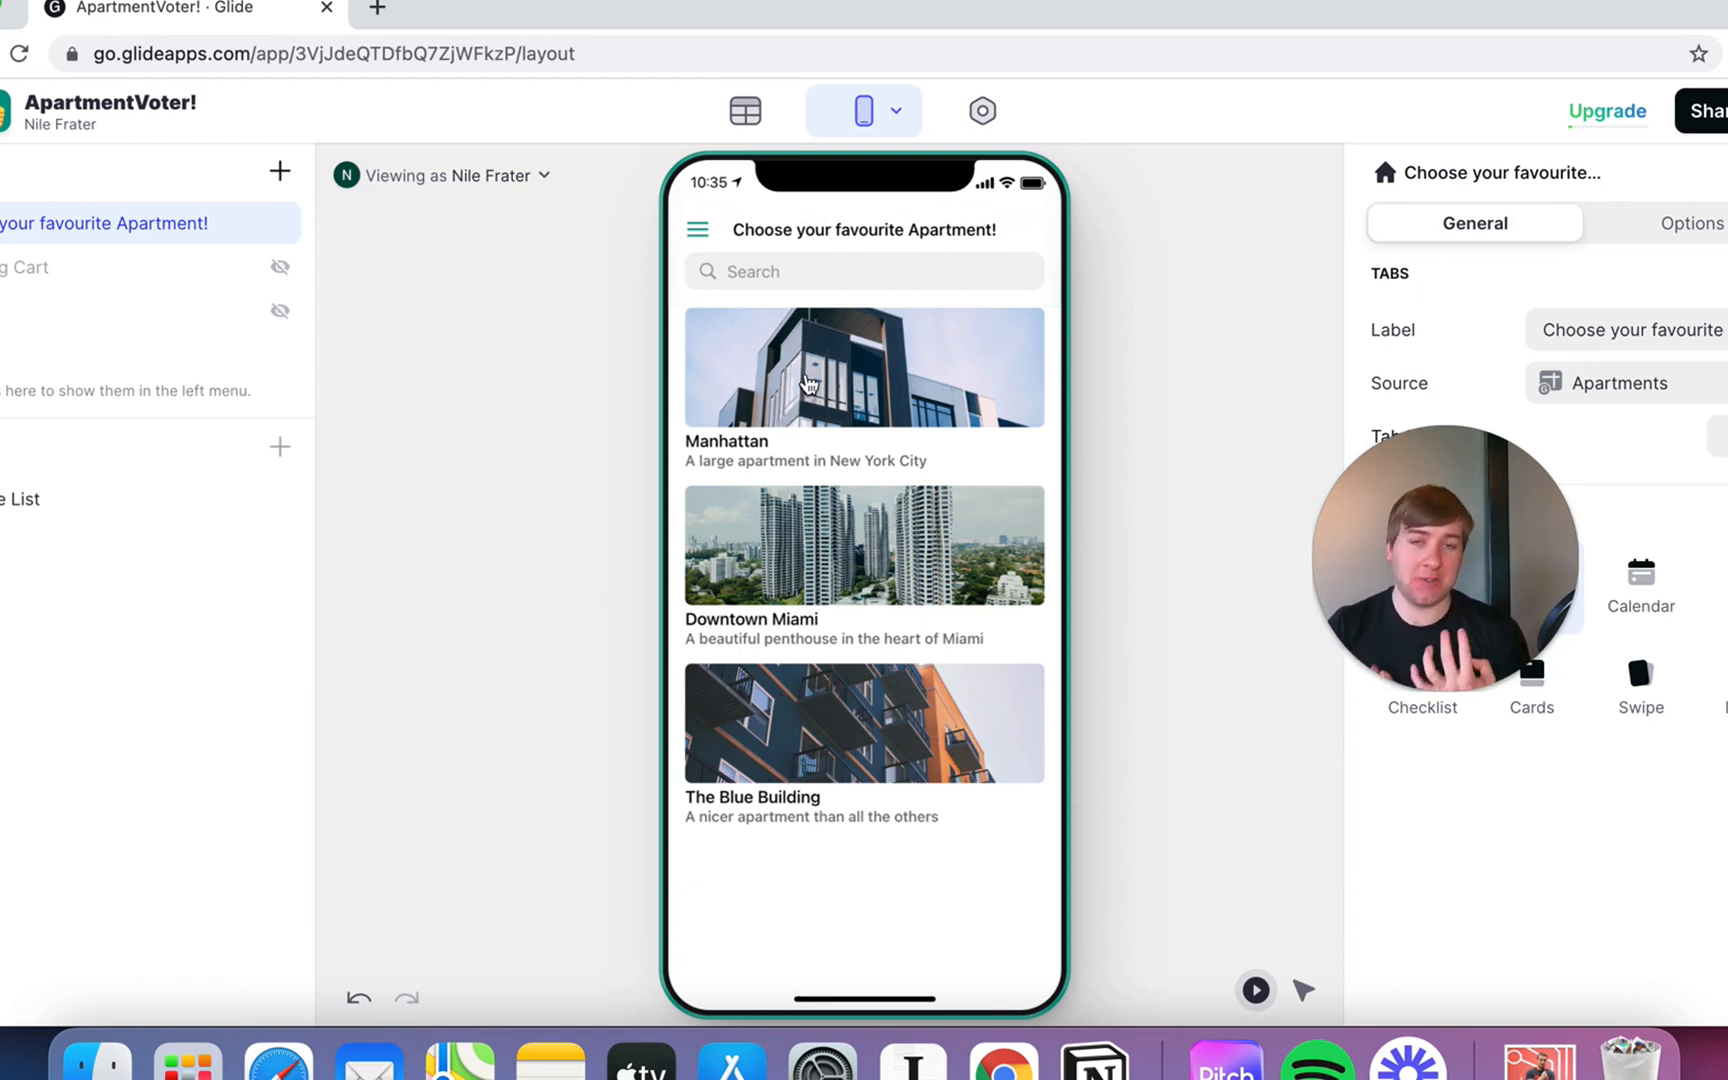
pyautogui.click(845, 416)
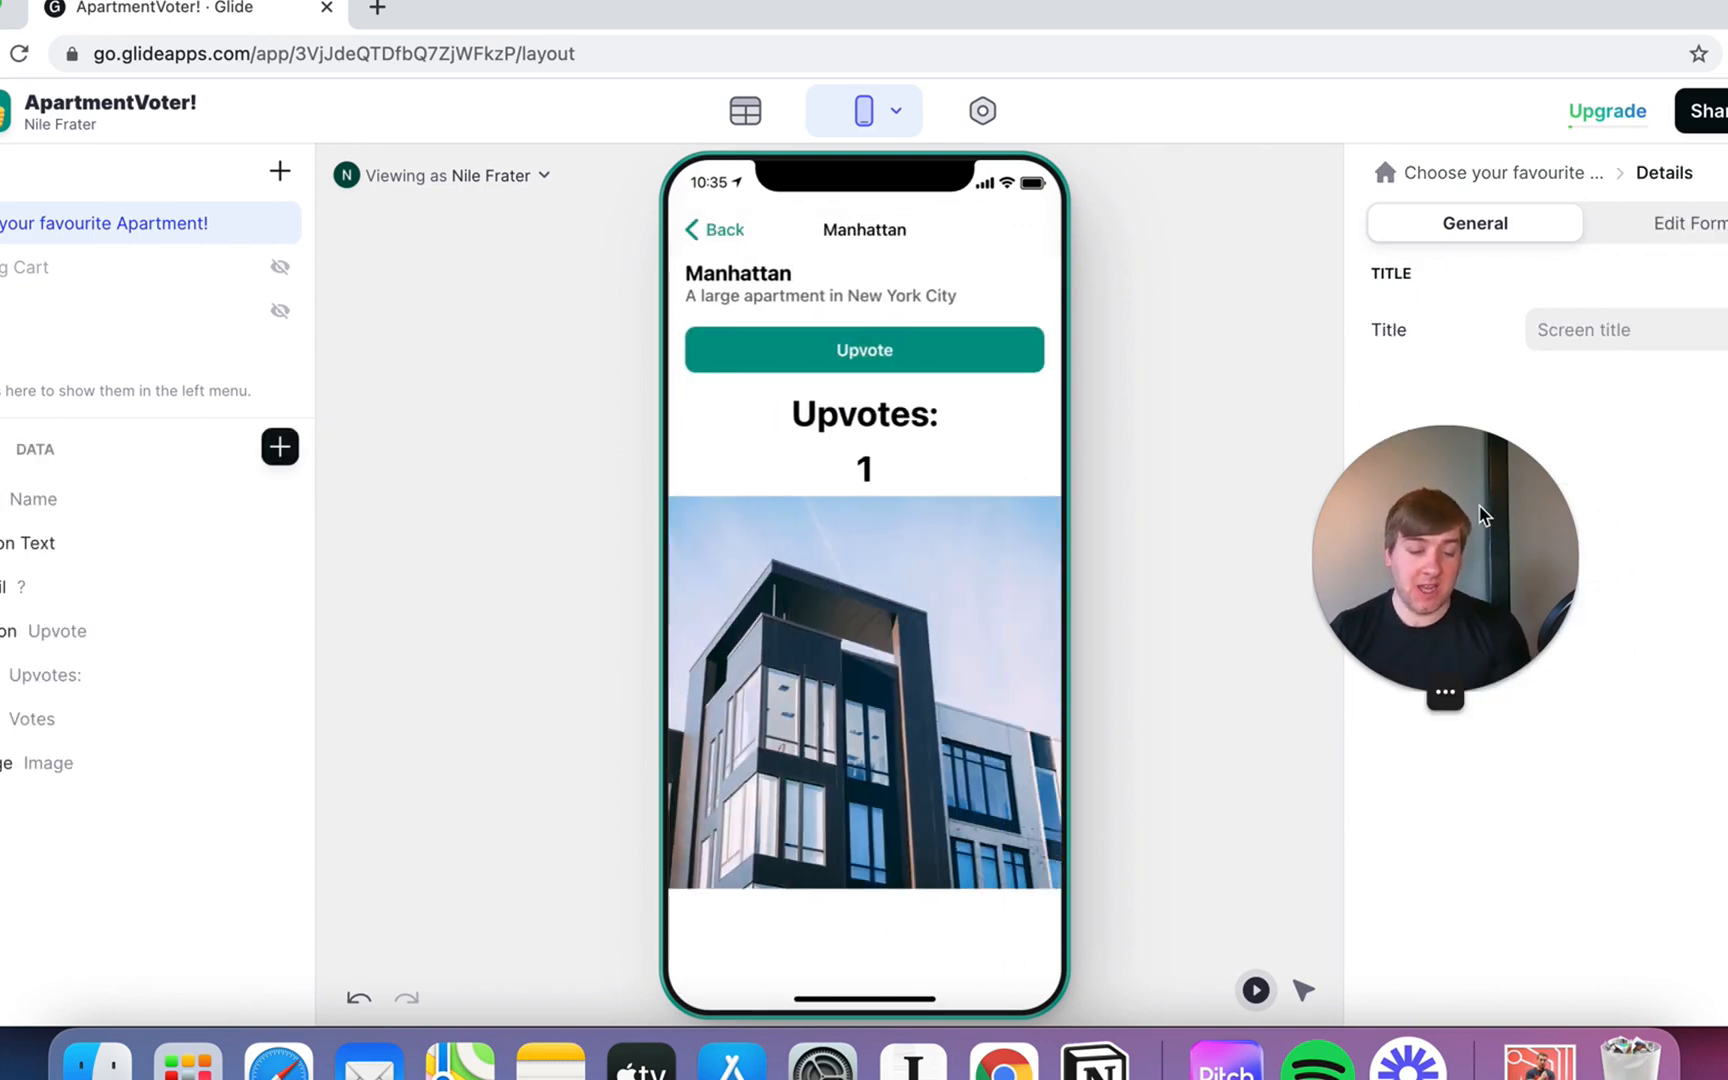
pyautogui.moveTo(1482, 514); pyautogui.dragTo(1297, 310)
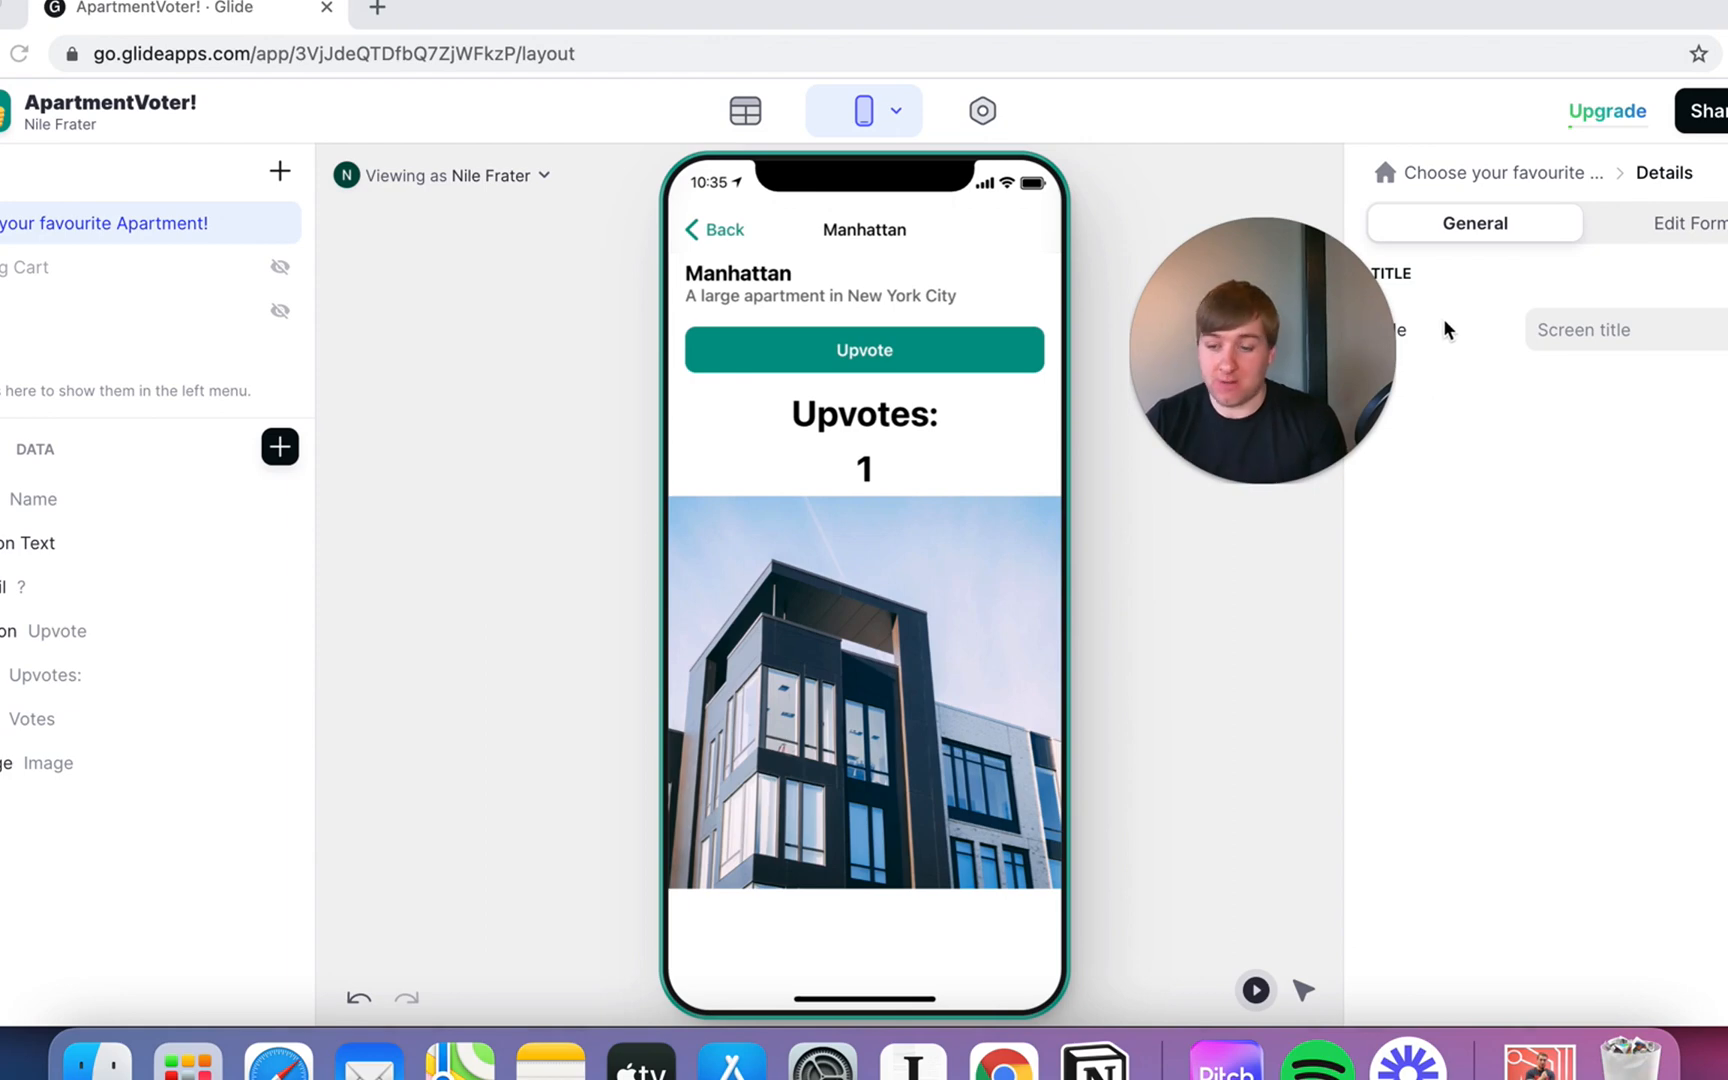
pyautogui.moveTo(1262, 351); pyautogui.dragTo(1404, 338)
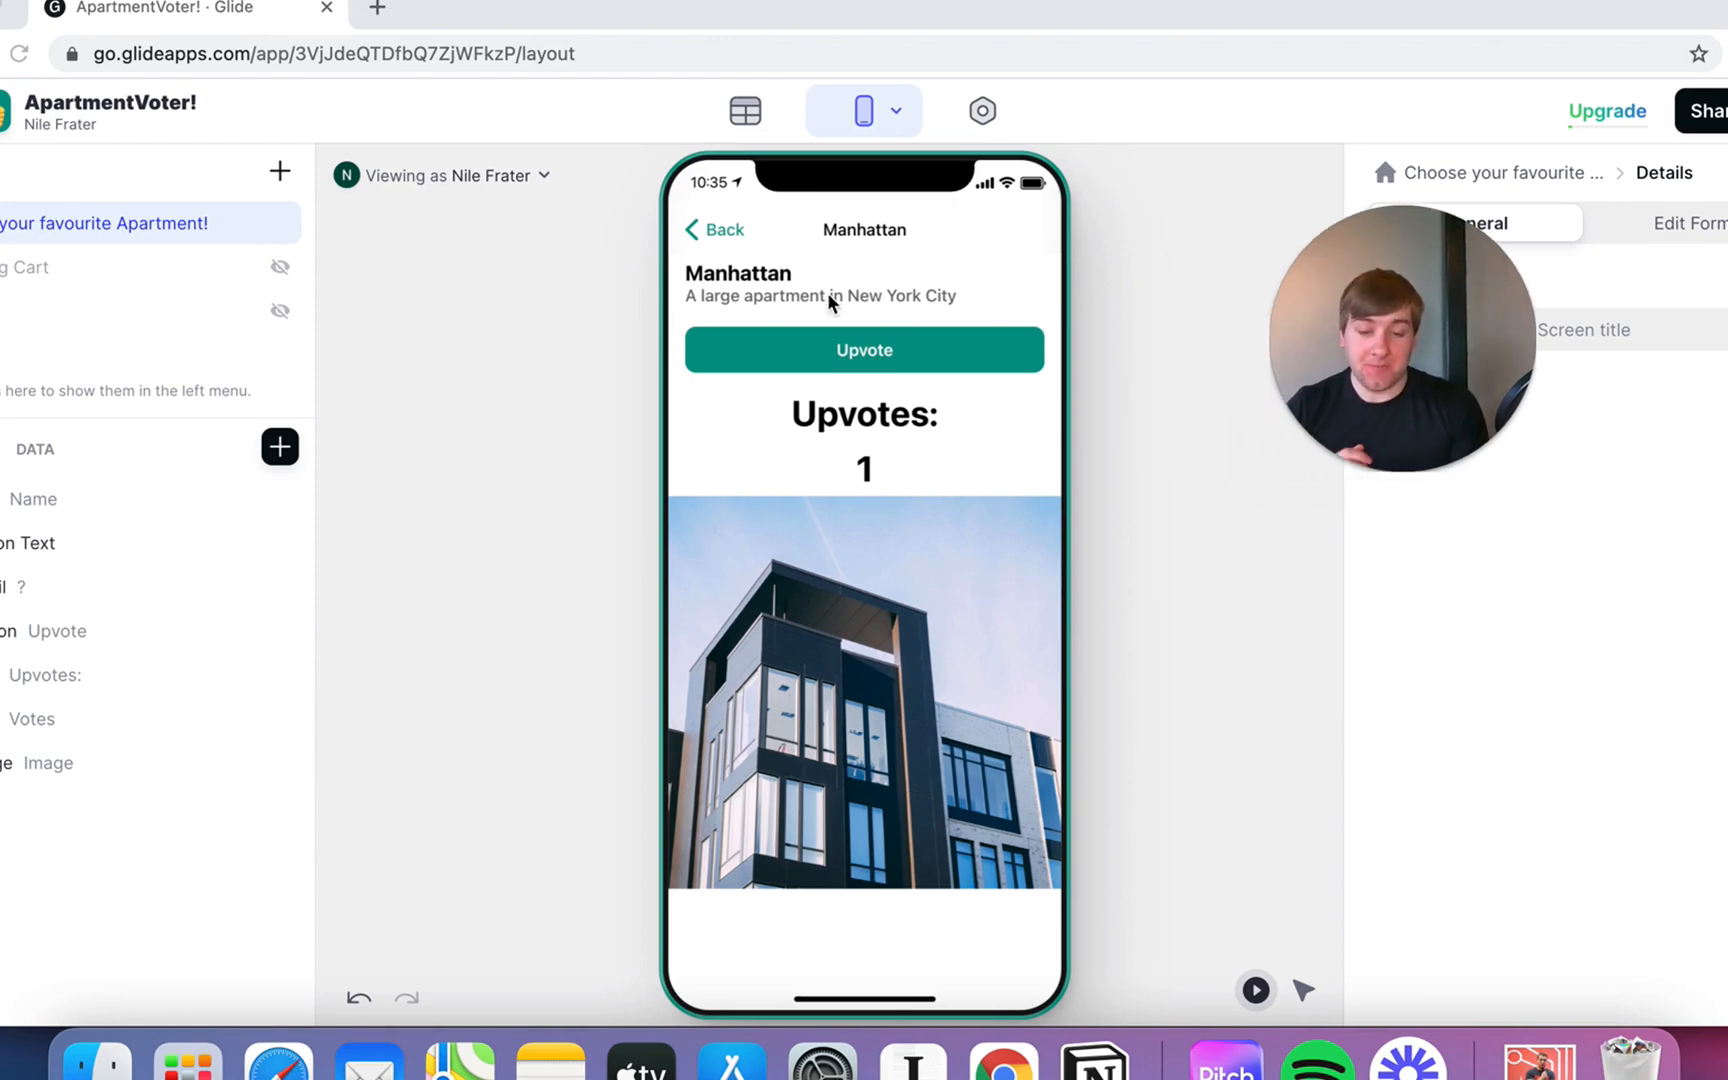
pyautogui.click(729, 232)
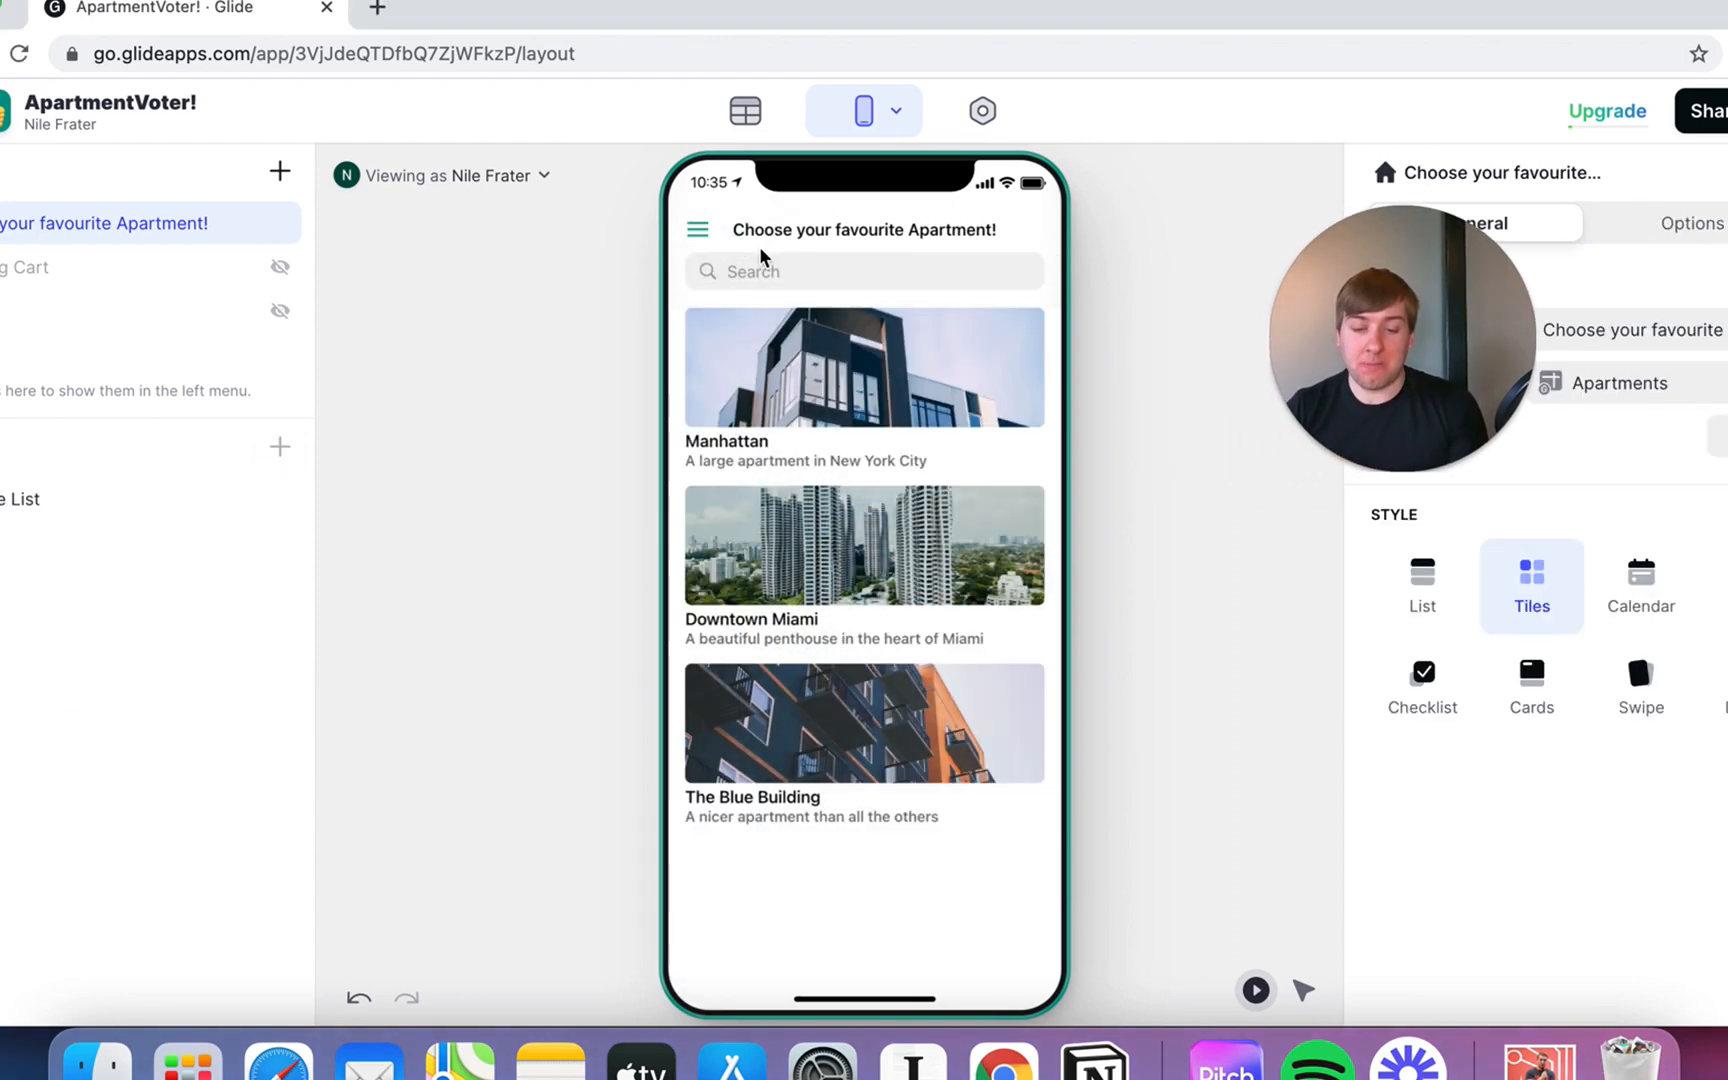